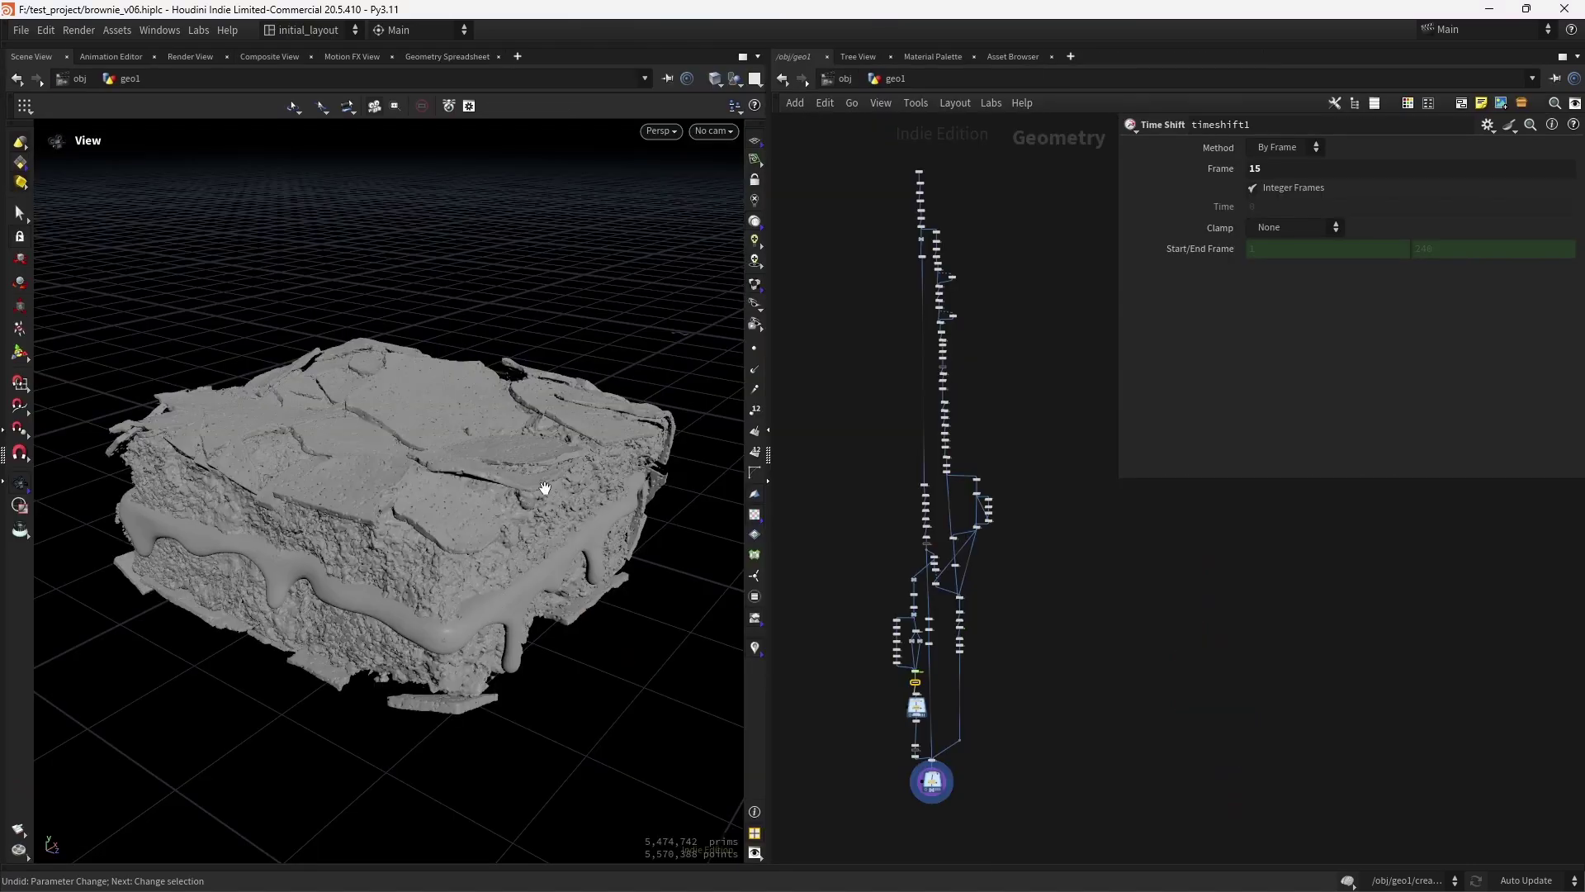
Show the box1 node from the start of the network in the viewport and view the base block.
left_click_drag(545, 488, 509, 610)
middle_click_drag(876, 352, 866, 532)
scroll(935, 351, "up", 5)
middle_click_drag(888, 371, 952, 391)
left_click(891, 364)
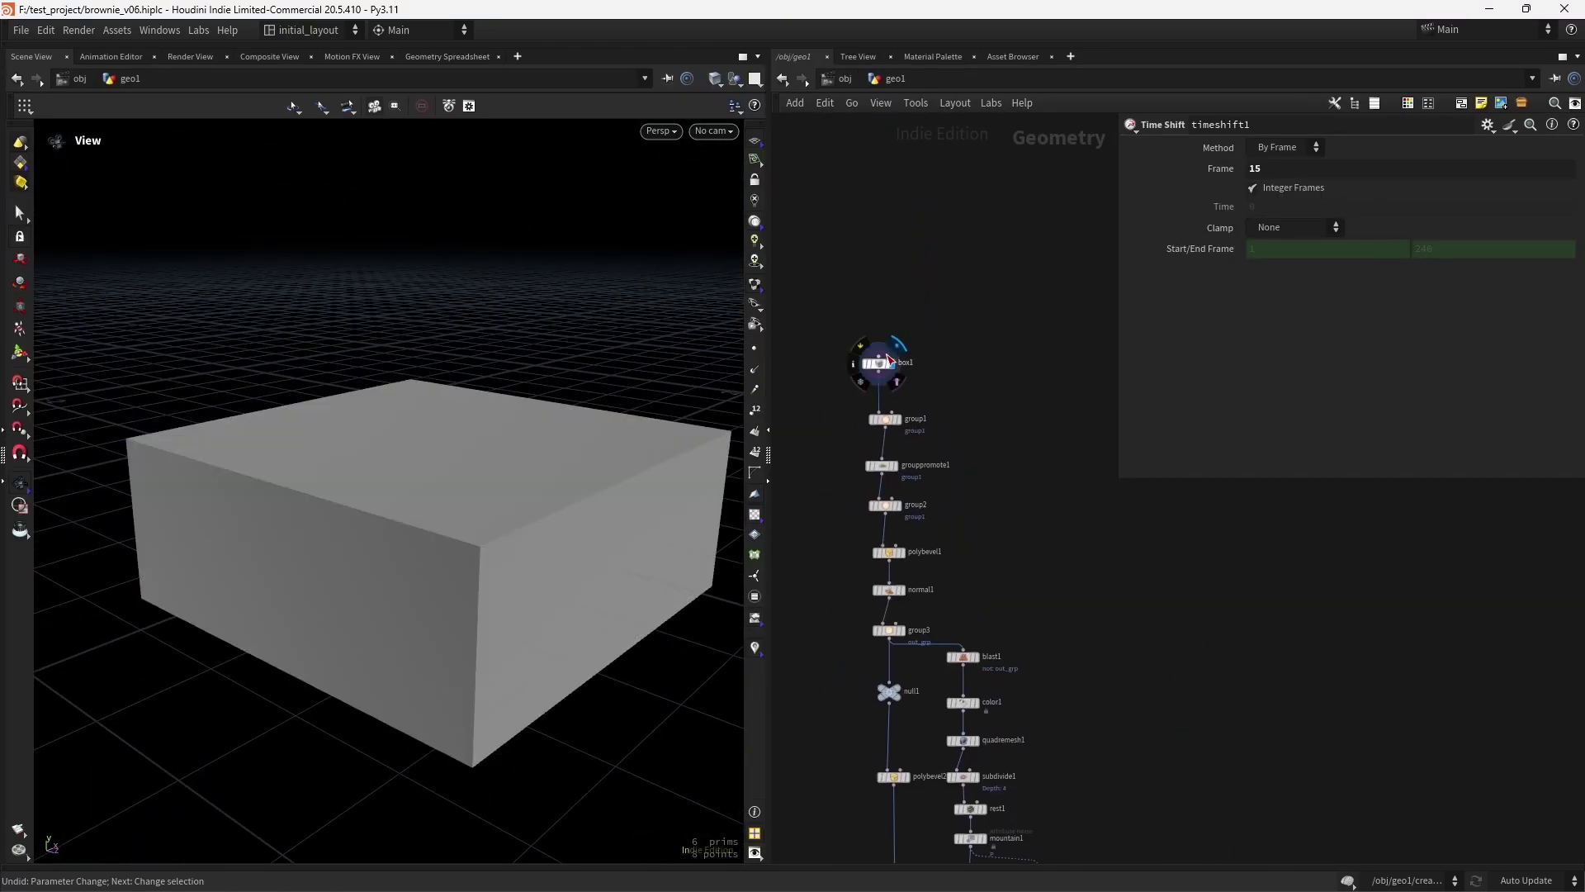
mouse_move(560, 554)
left_mouse_down()
mouse_move(609, 572)
mouse_move(617, 555)
mouse_move(458, 593)
mouse_move(637, 523)
mouse_move(520, 503)
mouse_move(474, 541)
mouse_move(532, 599)
mouse_move(547, 574)
left_mouse_up()
scroll(821, 439, "up", 2)
Show group1 and review its primitive group settings, including the normal direction, and show the edge group from grouppromote1.
left_click(919, 414)
left_click(908, 414)
left_click_drag(447, 621, 516, 617)
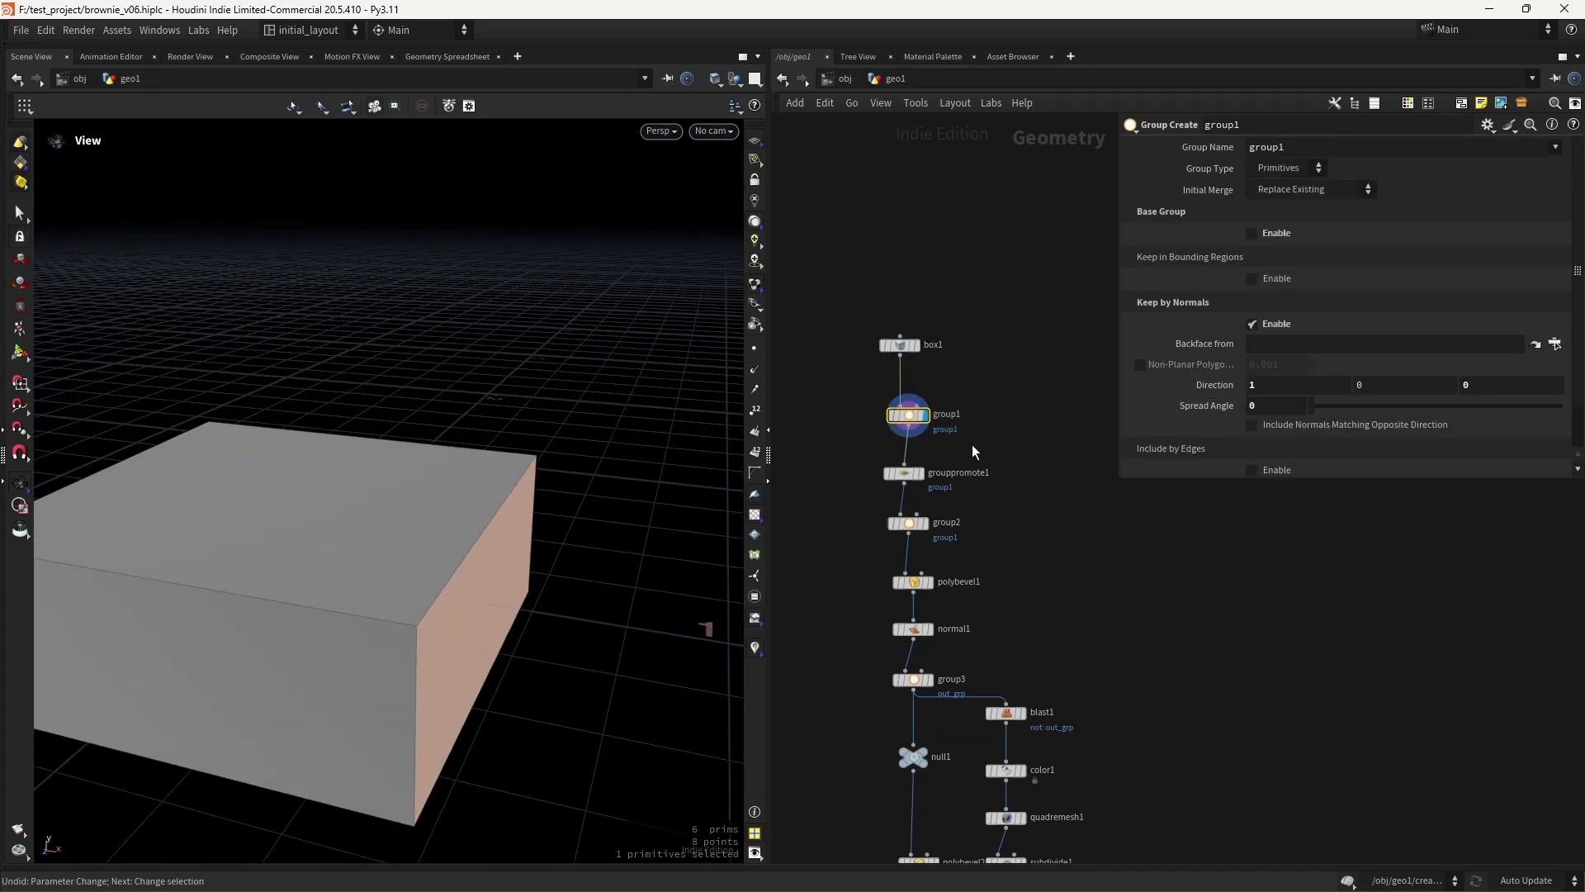
left_click(918, 472)
left_click_drag(735, 570, 721, 574)
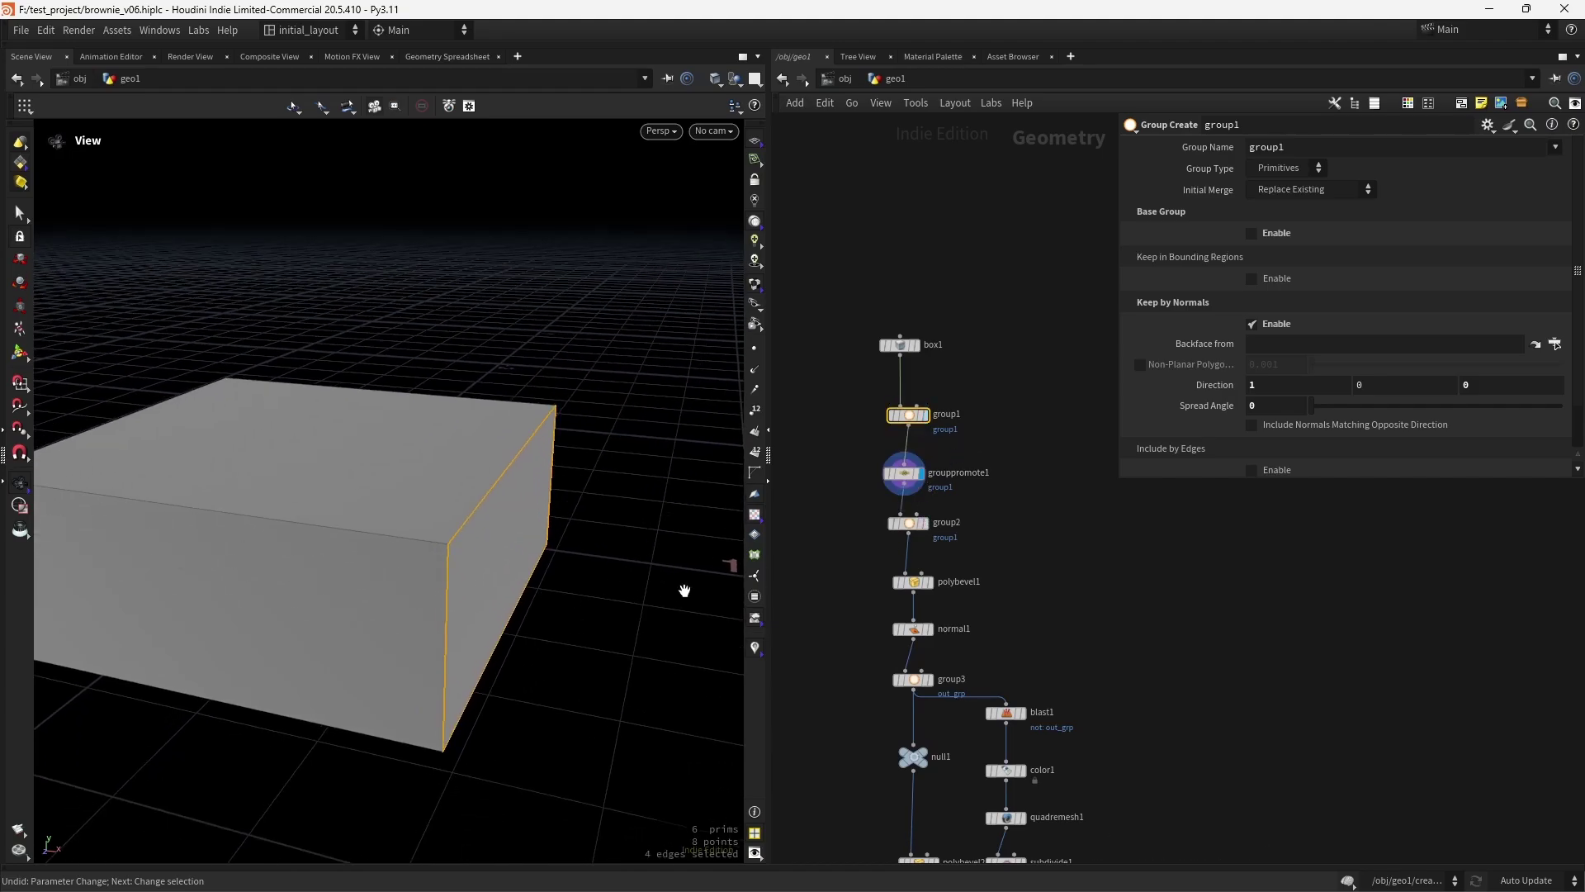
Show the group2 edges in the viewport and open the node's parameters to review its edge length filter.
left_click(923, 523)
left_click_drag(541, 633, 403, 593)
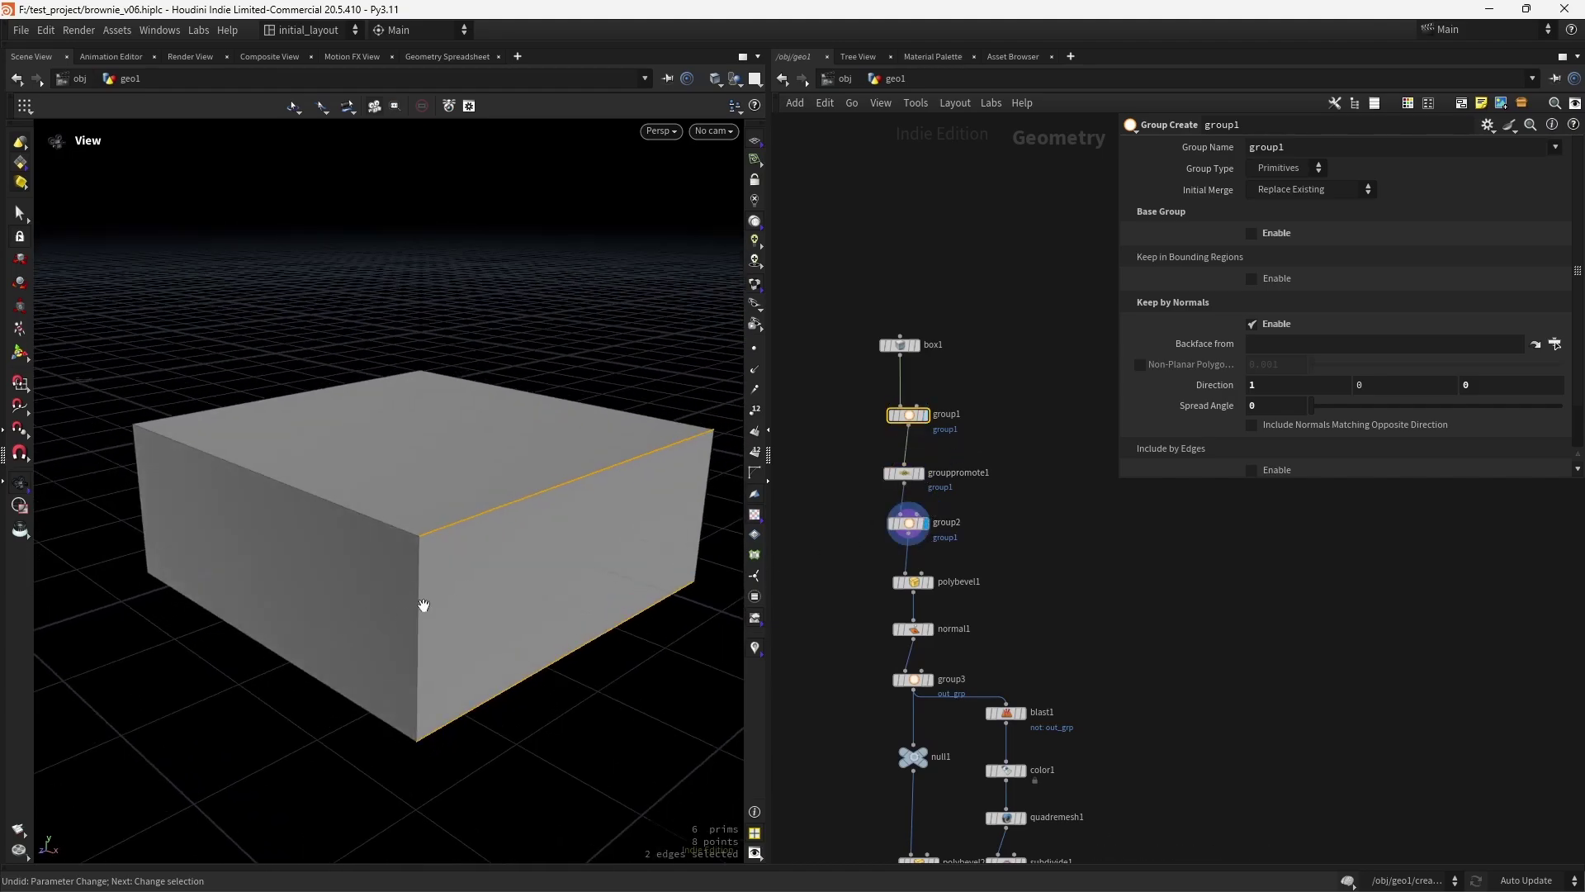
left_click_drag(838, 498, 983, 551)
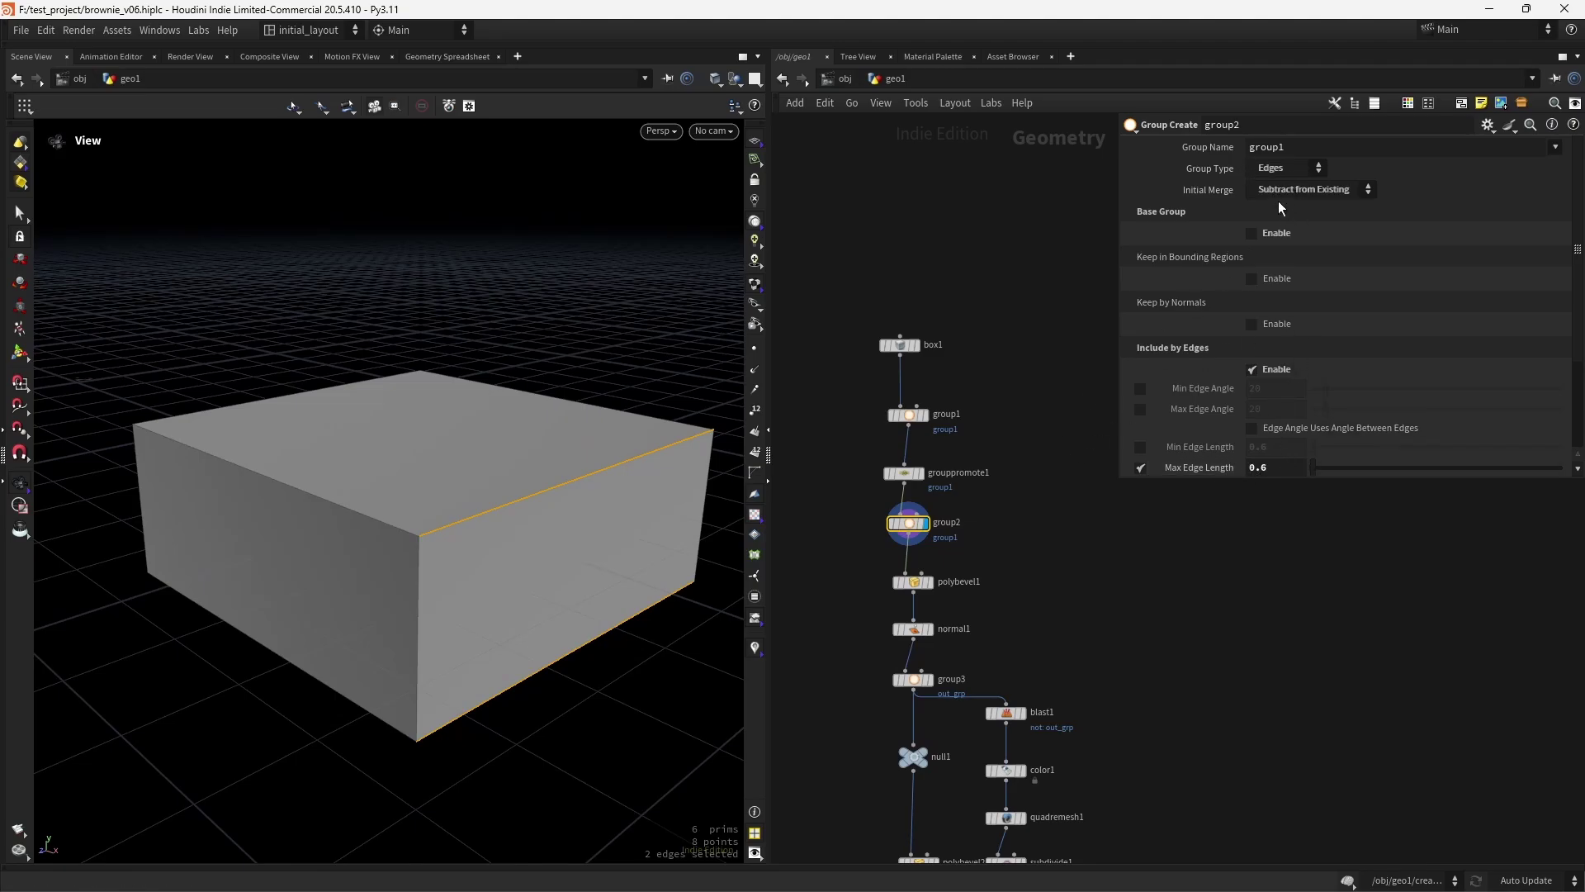
Show the polybevel1 result with its rounded edges, followed by the normal1 node's output.
scroll(1001, 478, "up", 3)
left_click(919, 453)
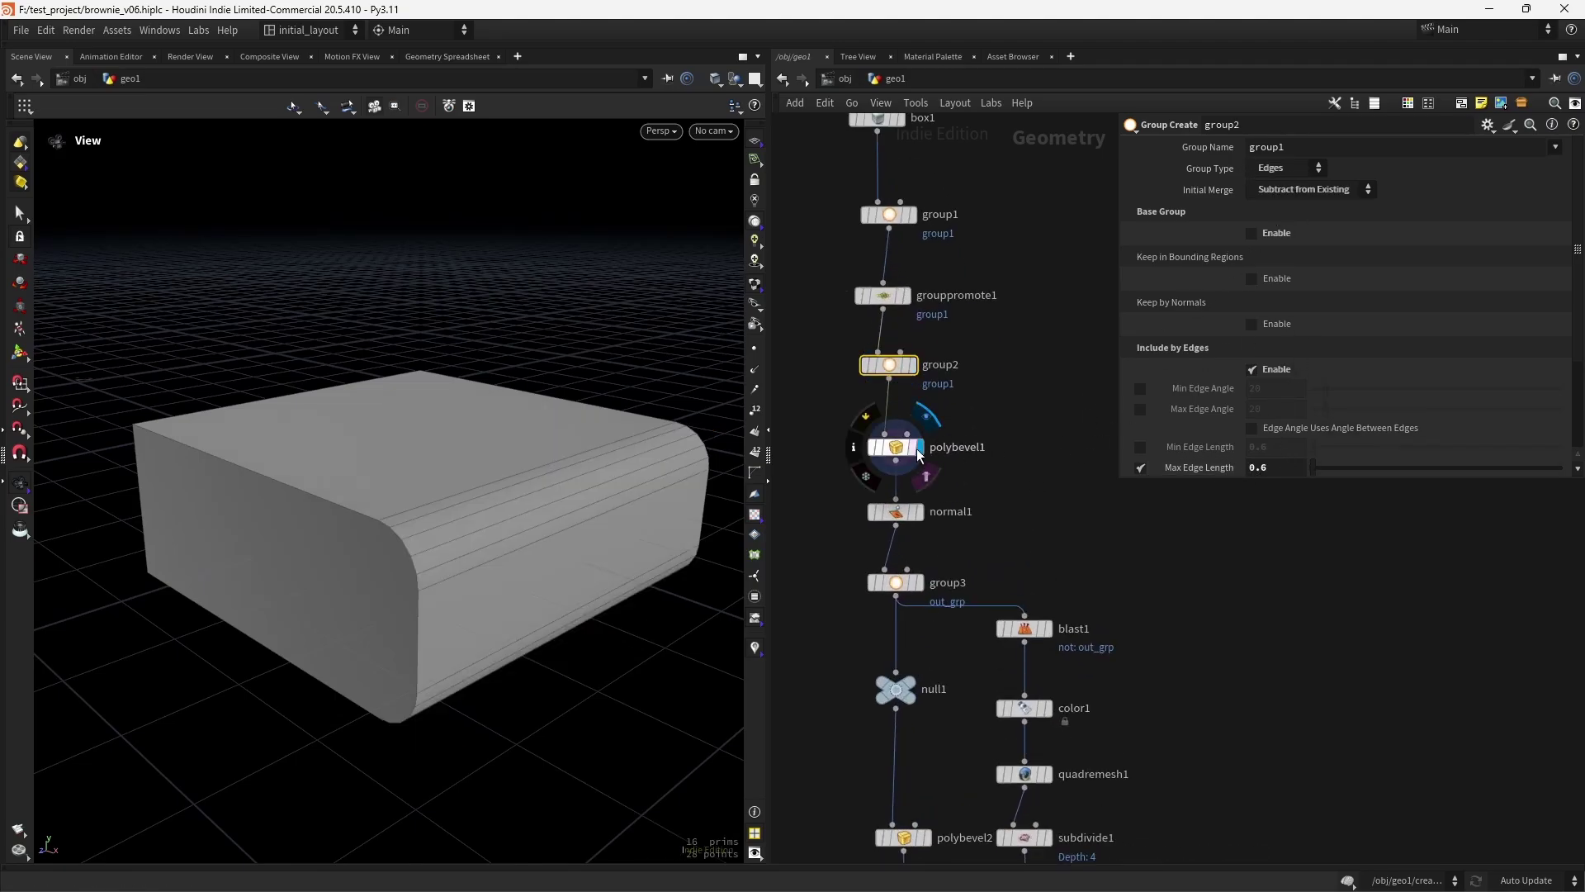
left_click_drag(484, 585, 537, 565)
left_click(926, 483)
Show group3's out_grp primitives on the bevelled box and open the node's parameters to review its edge angle limit.
middle_click_drag(1015, 520, 1023, 432)
left_click(927, 493)
scroll(397, 607, "down", 3)
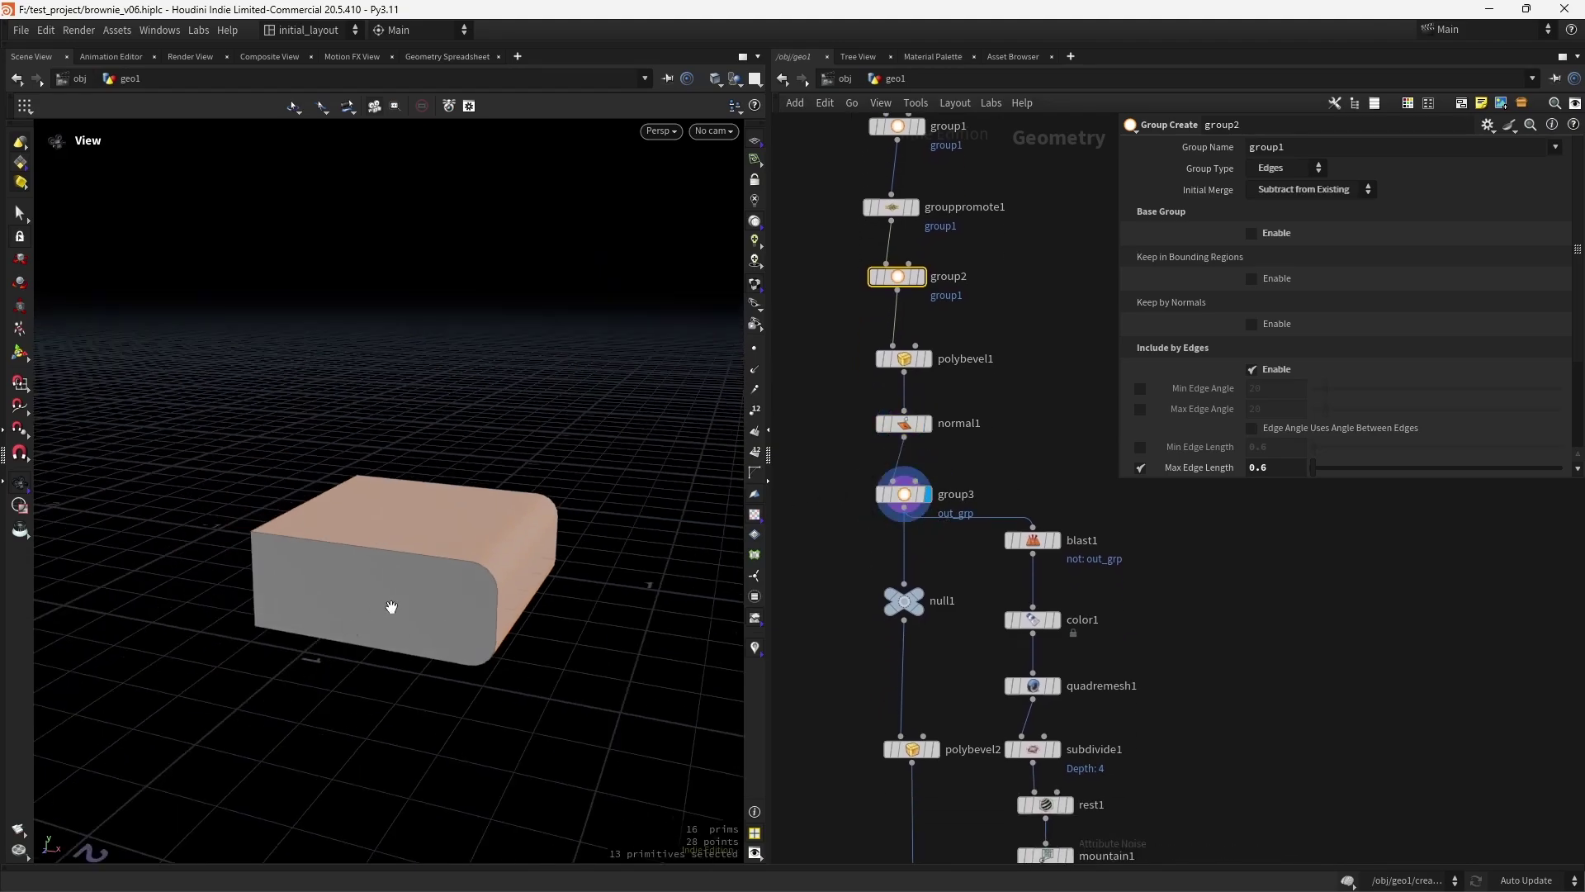
left_click_drag(397, 606, 450, 525)
left_click_drag(509, 750, 538, 597)
middle_click_drag(1044, 545, 993, 518)
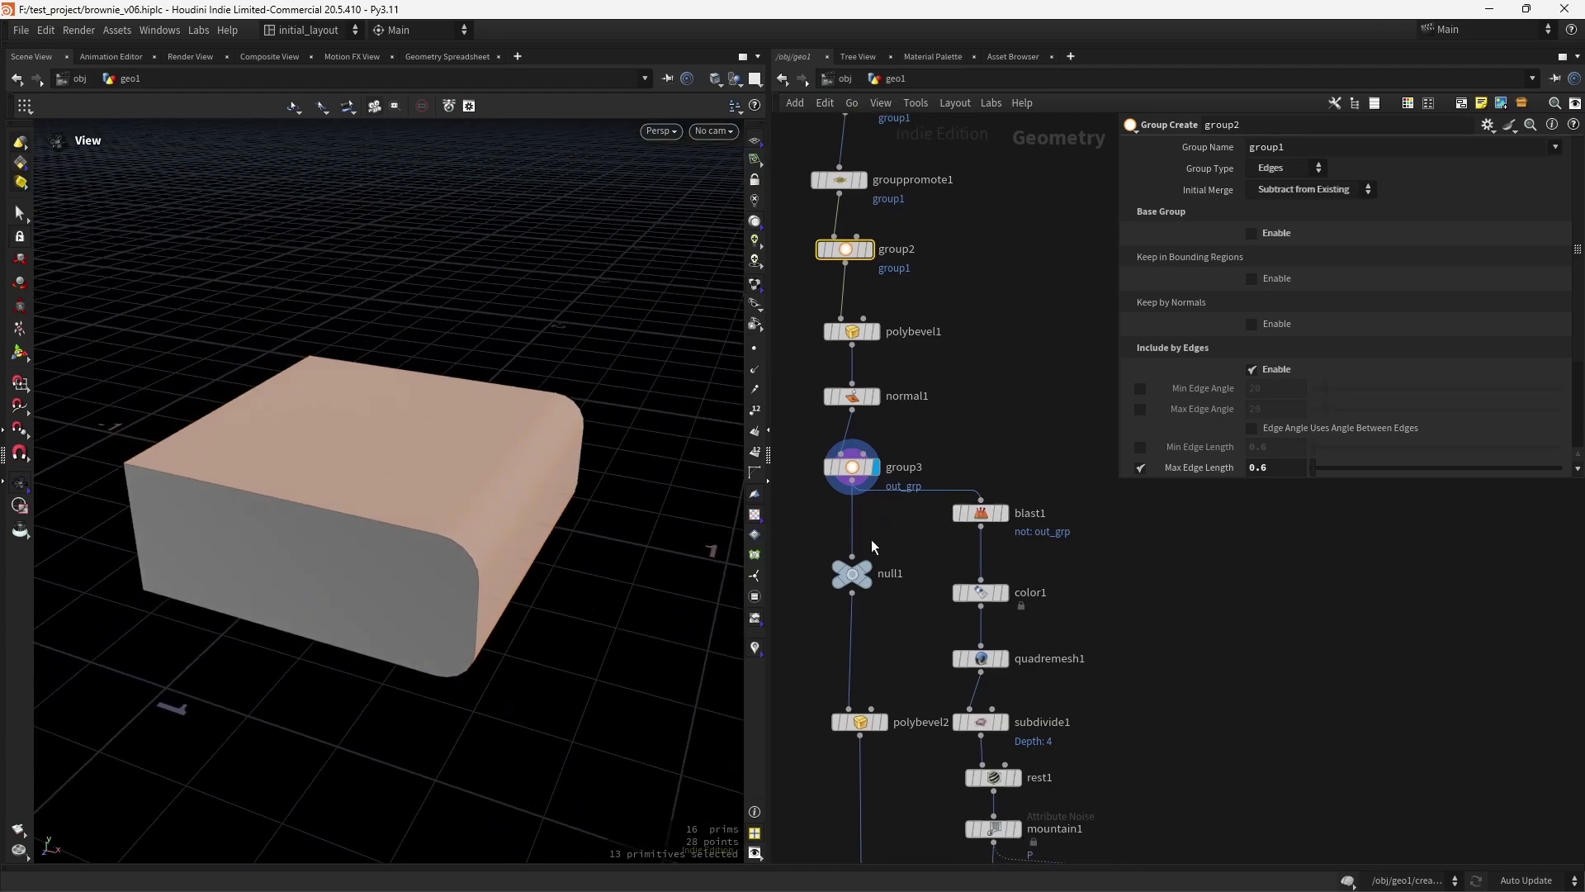
scroll(872, 542, "up", 1)
middle_click_drag(888, 537, 853, 540)
left_click(817, 466)
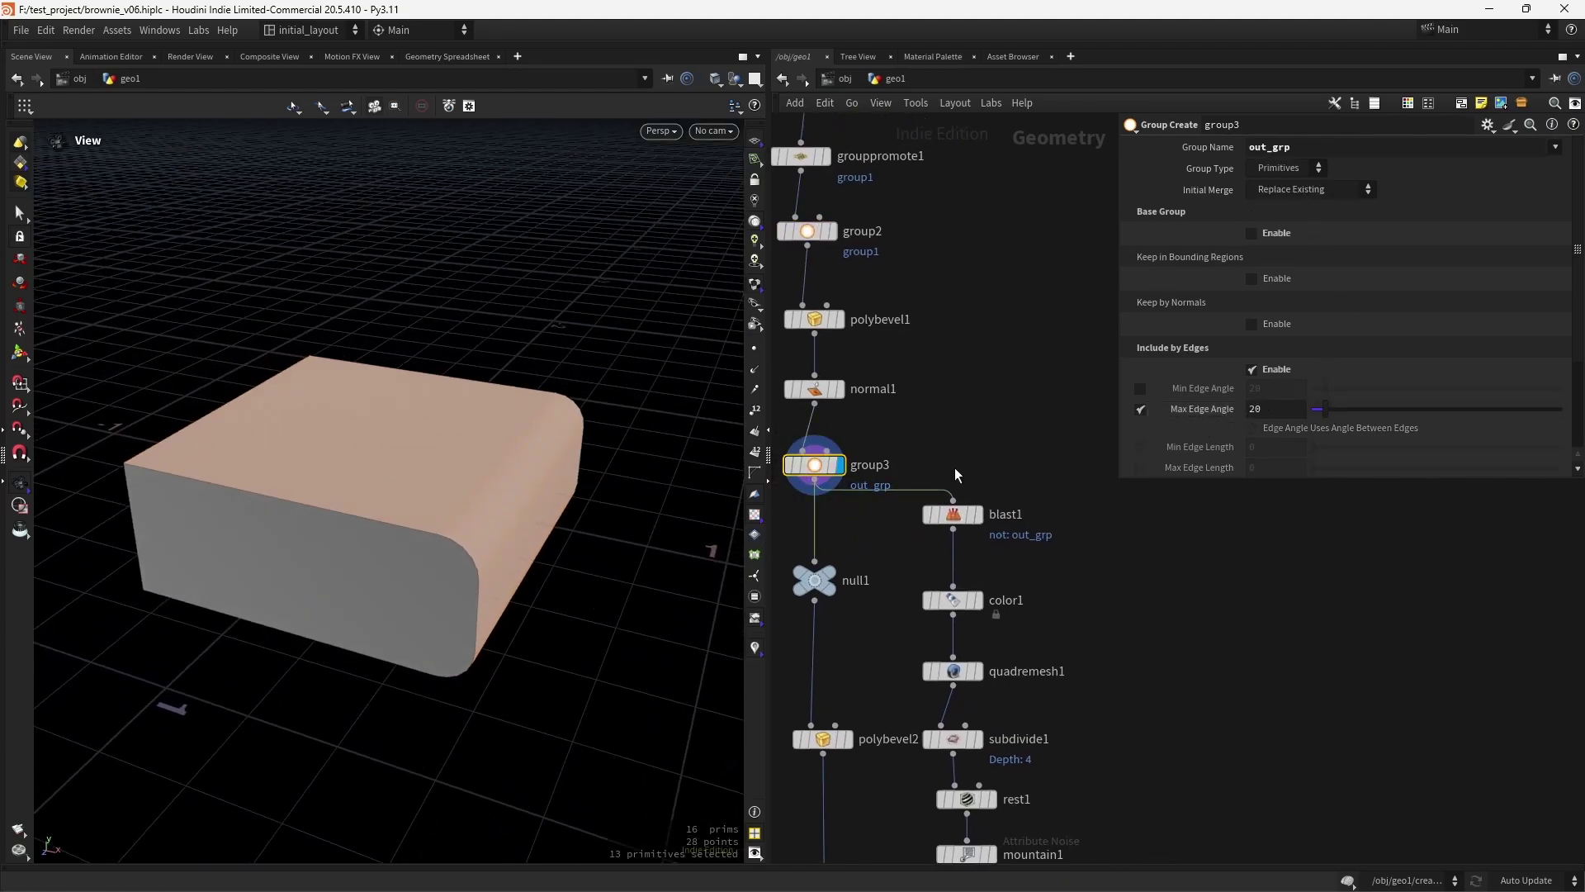
Show the surface kept by blast1 and its evenly remeshed version from quadremesh1.
mouse_move(969, 515)
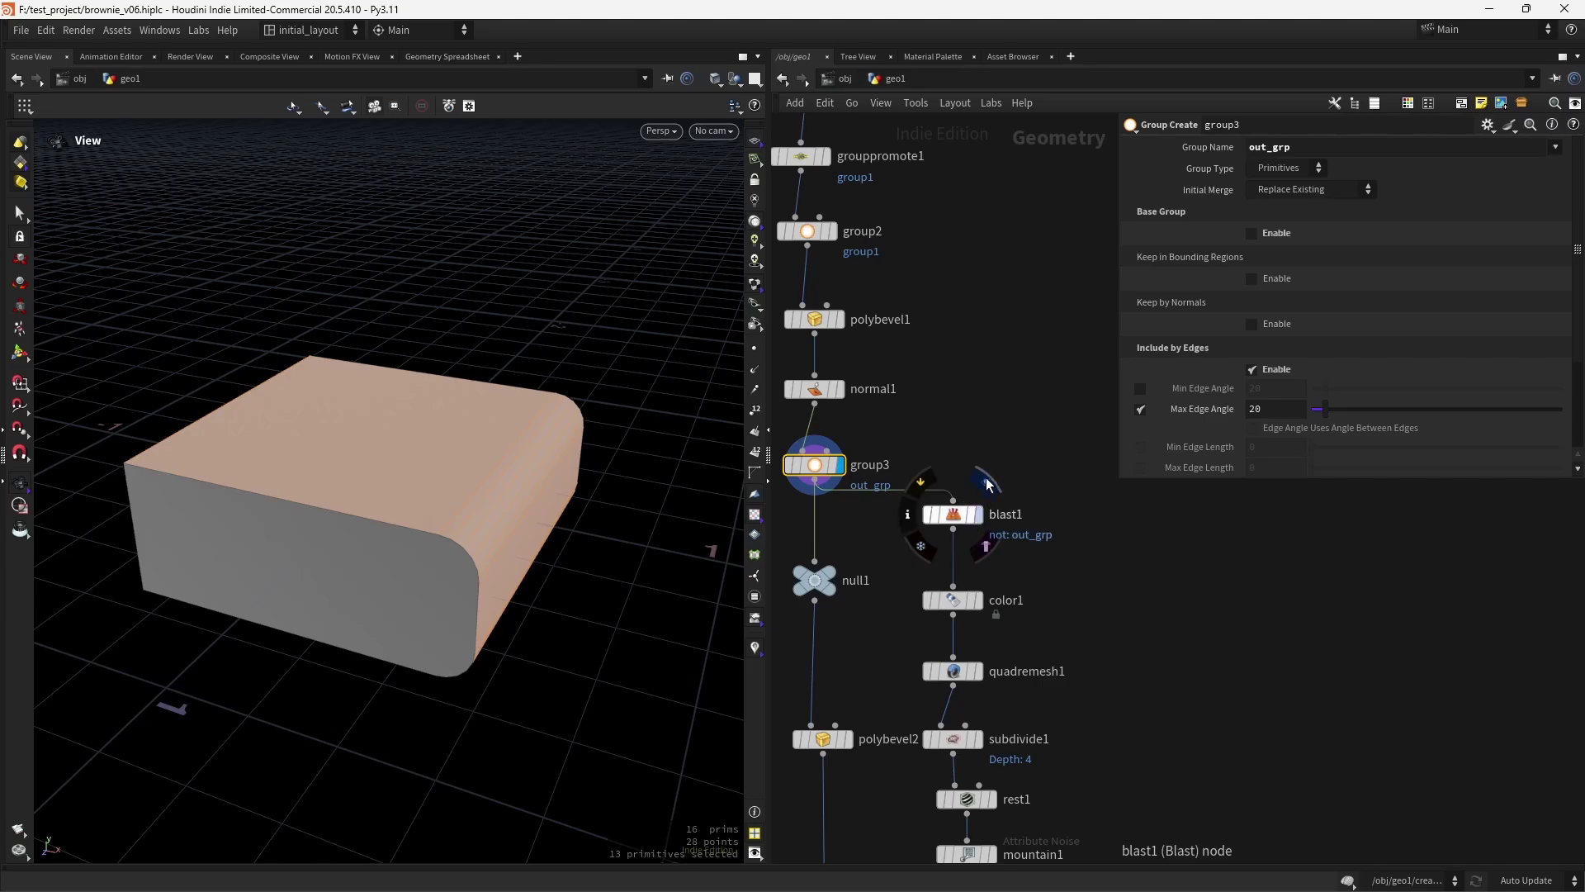
left_click(988, 485)
left_click_drag(506, 520, 648, 524)
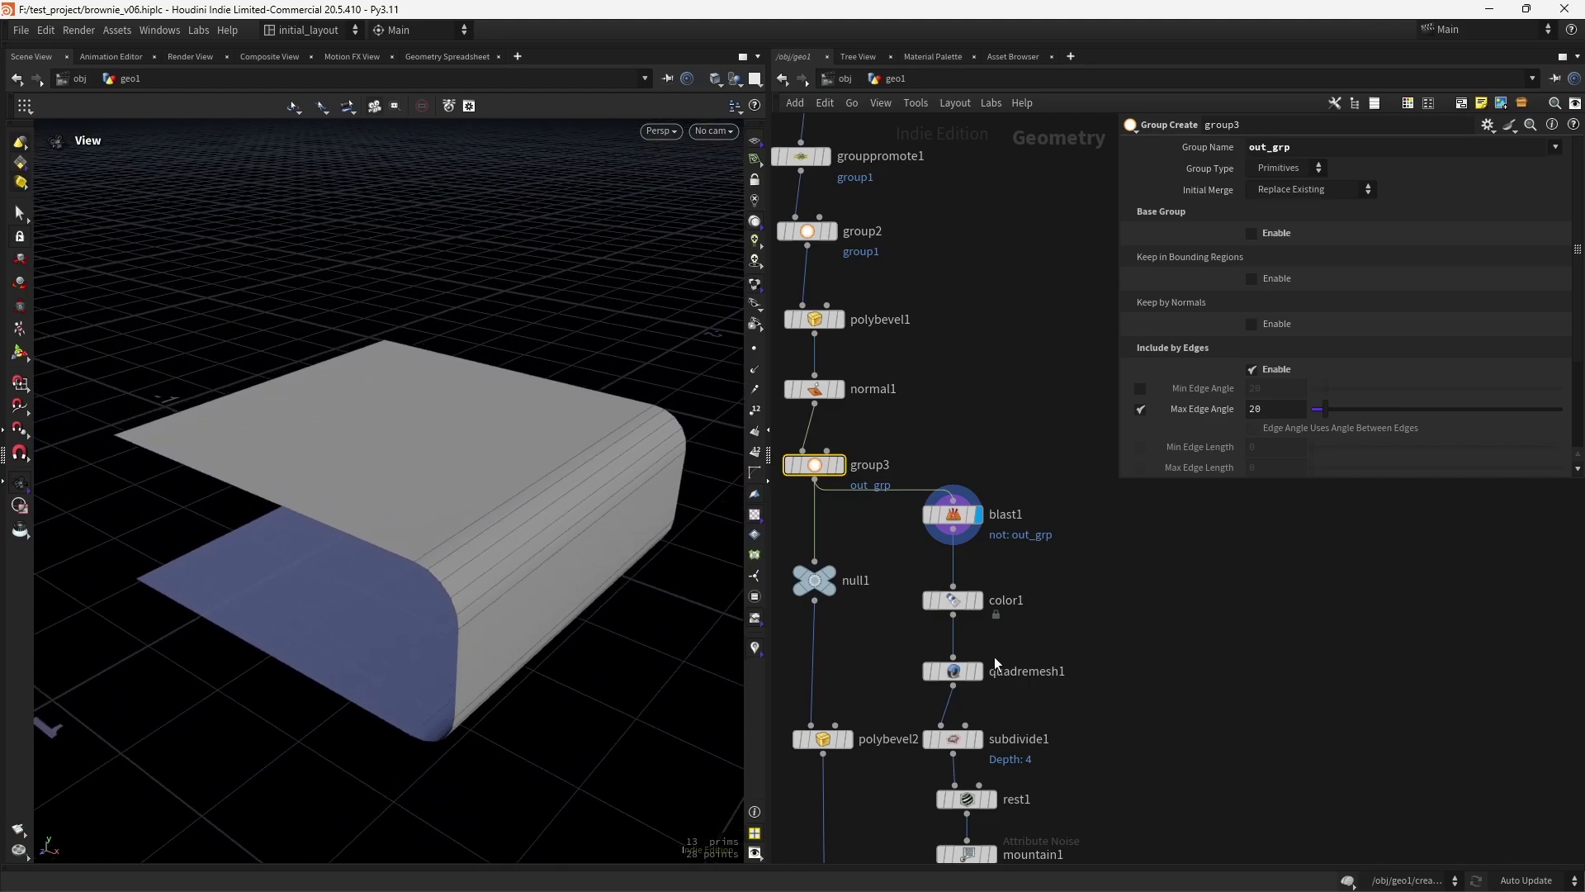
middle_click_drag(993, 655, 983, 562)
left_click(969, 577)
scroll(581, 538, "up", 3)
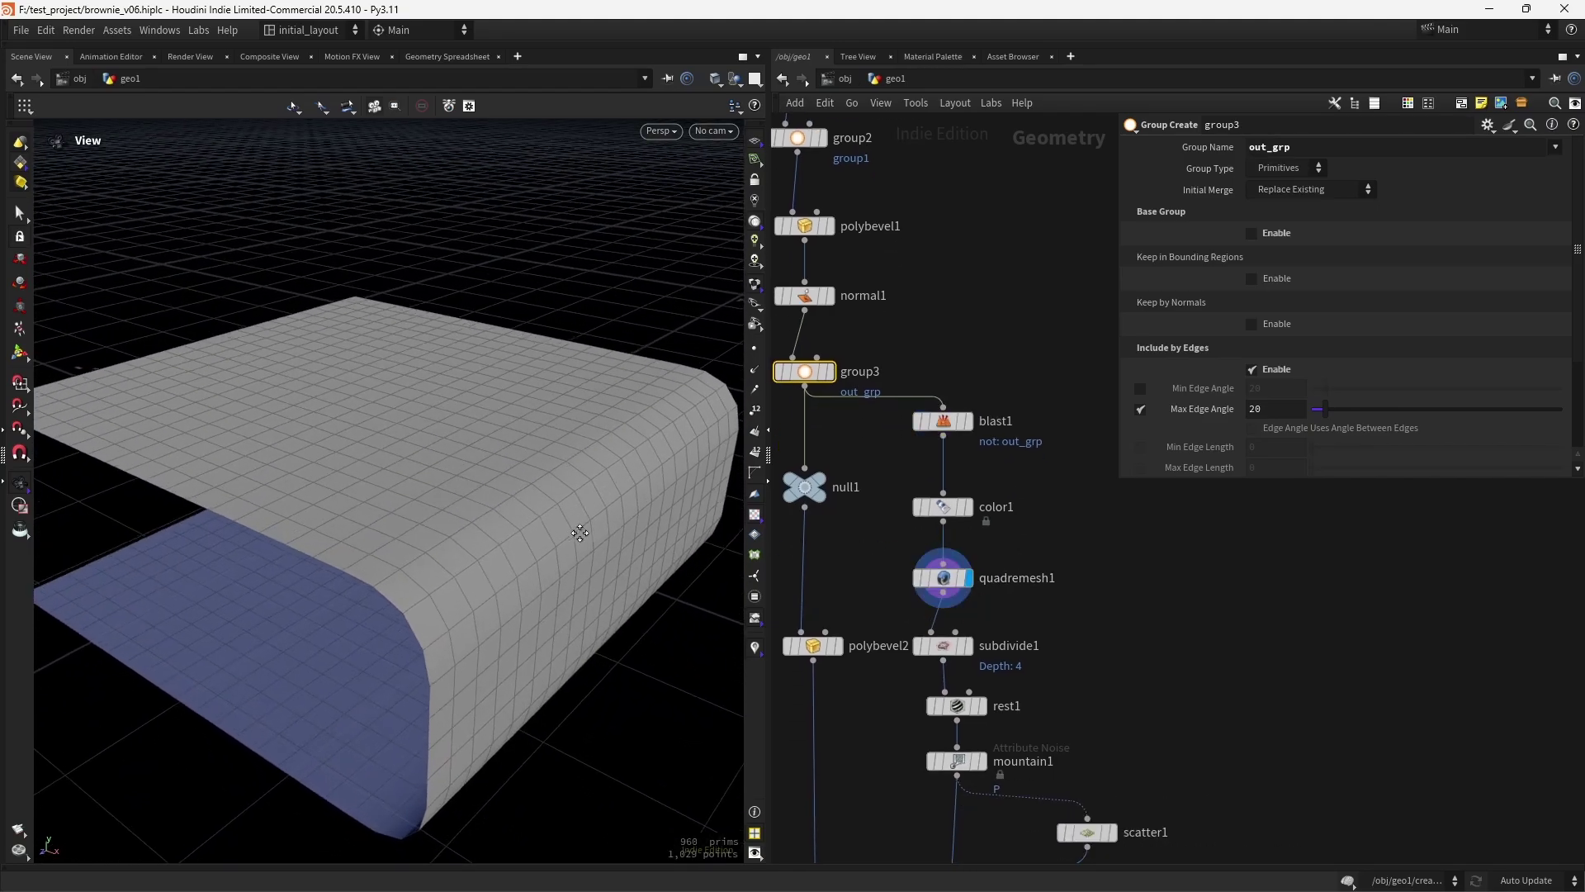
left_click_drag(581, 539, 589, 604)
middle_click_drag(589, 603, 570, 580)
Show the subdivide1 result and examine the dense folded surface from several angles.
left_click(969, 648)
left_click_drag(512, 616, 529, 531)
right_click_drag(529, 531, 538, 605)
left_click_drag(505, 541, 534, 605)
right_click_drag(453, 582, 488, 632)
left_click_drag(488, 630, 528, 570)
middle_click_drag(1029, 675, 1071, 451)
scroll(1034, 497, "up", 3)
left_click_drag(889, 409, 900, 409)
middle_click_drag(1022, 540, 1023, 501)
scroll(1051, 538, "down", 4)
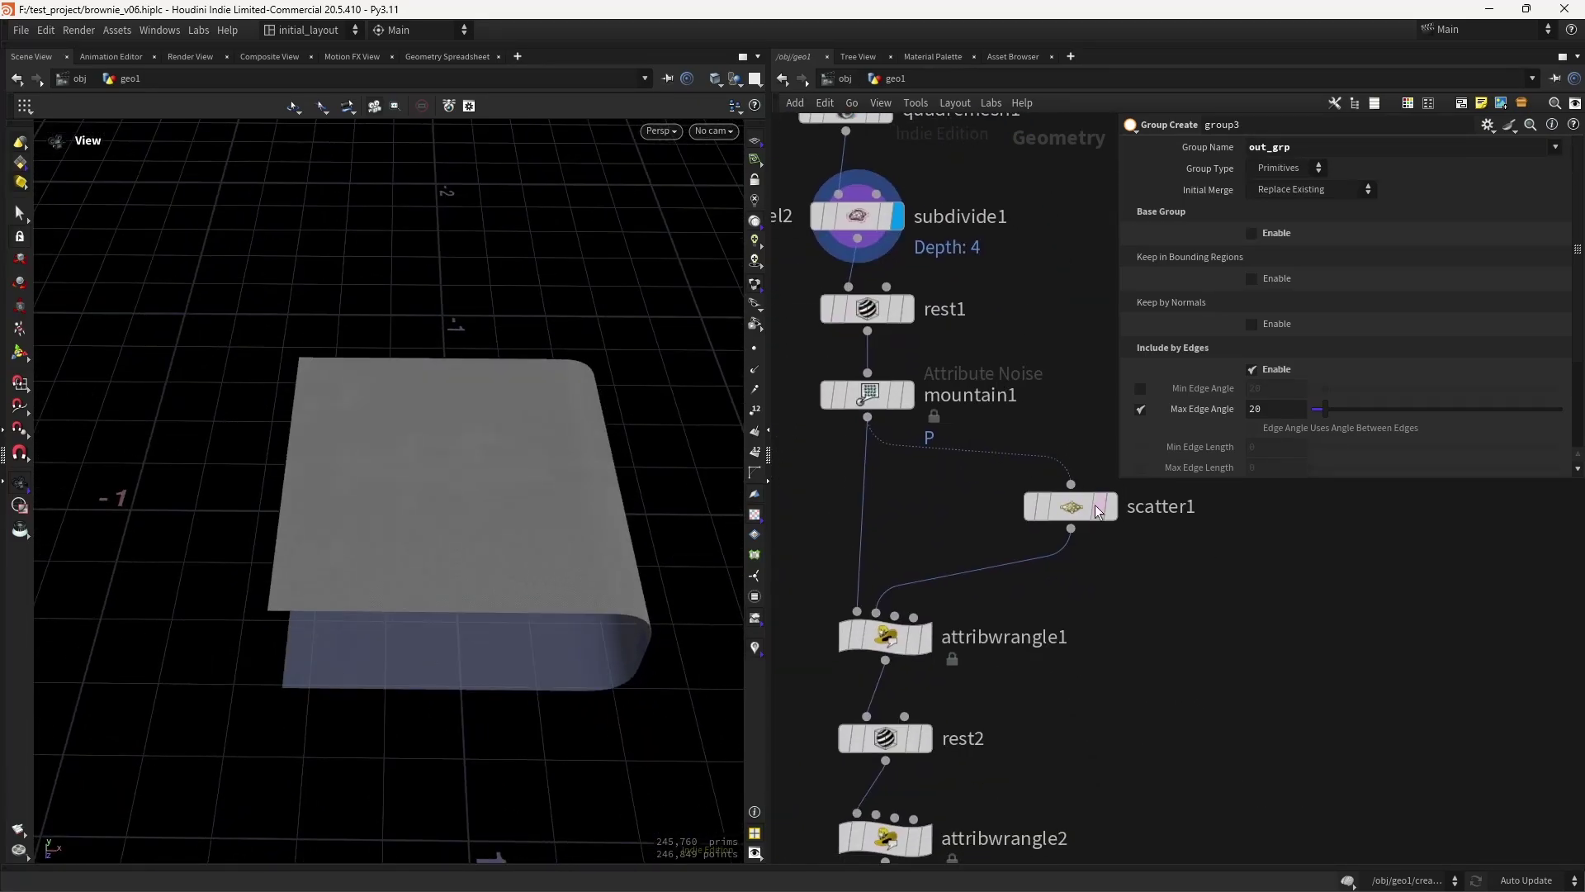
Bypass the mountain1 noise and show attribwrangle1 with its __cluster attribute visualized.
scroll(1111, 594, "up", 1)
middle_click_drag(978, 392, 1090, 459)
left_click(905, 477)
middle_click_drag(1007, 636, 969, 547)
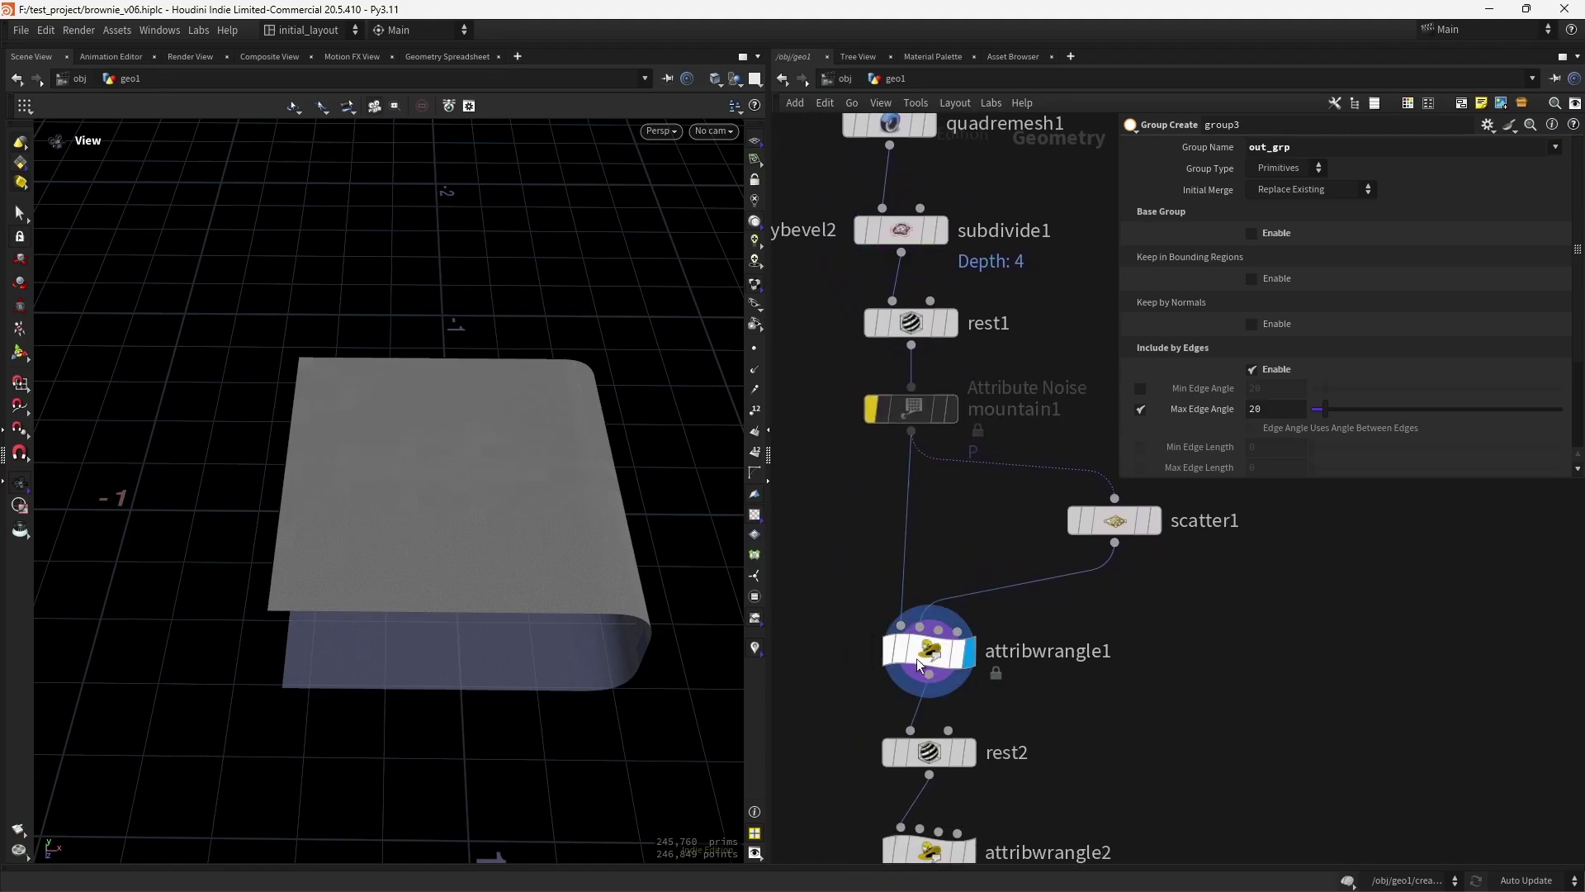
middle_click(929, 653)
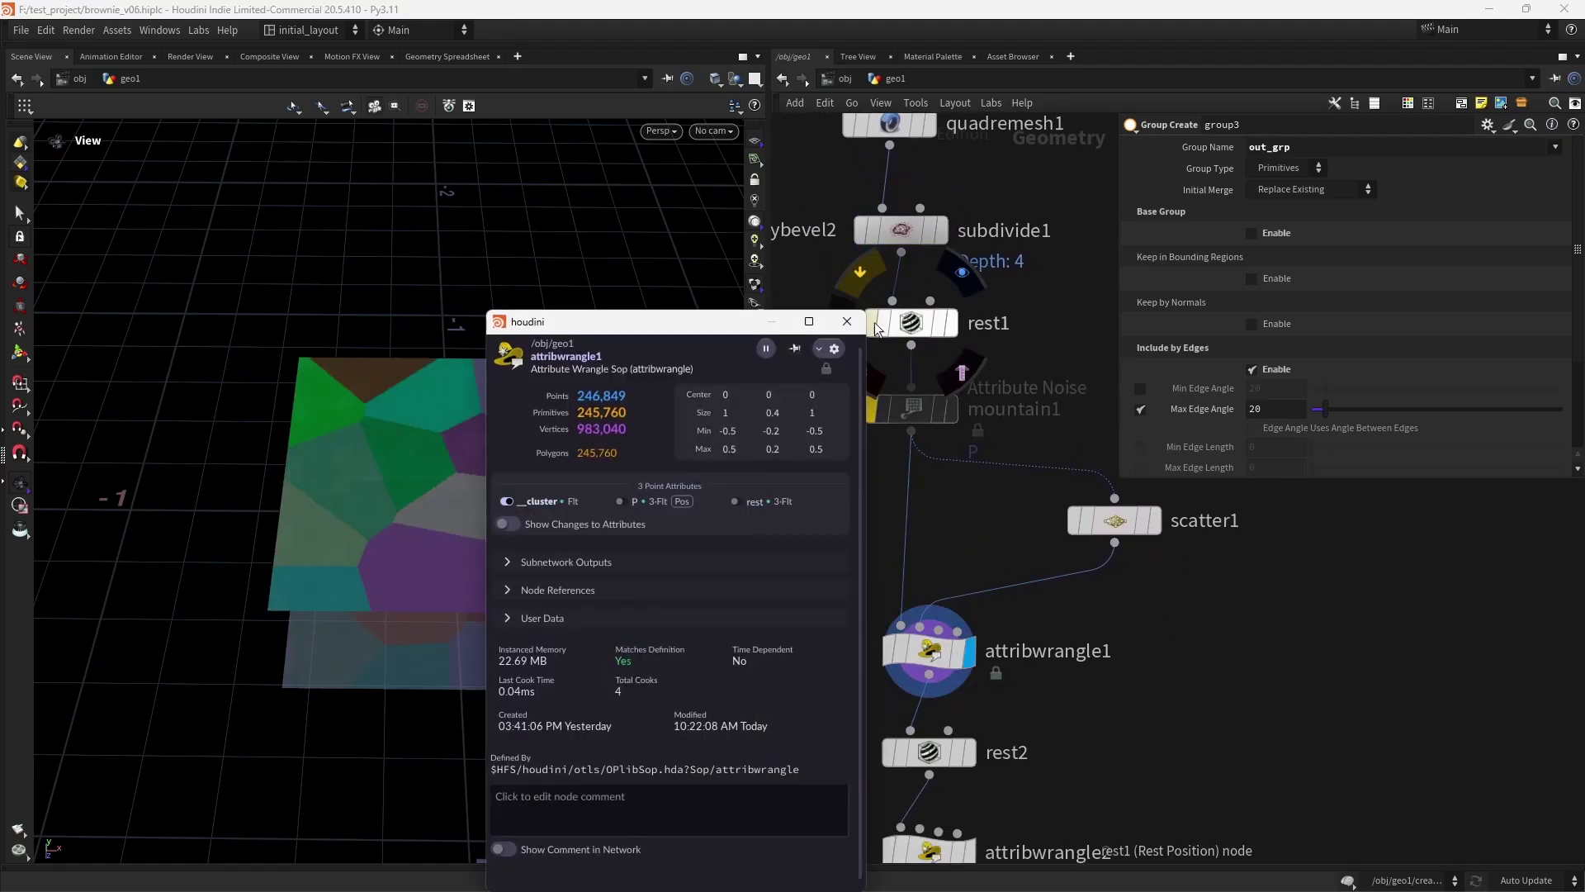
Show the scatter1 points, then redisplay attribwrangle1 and review its nearpoint cluster code.
left_click(1044, 527)
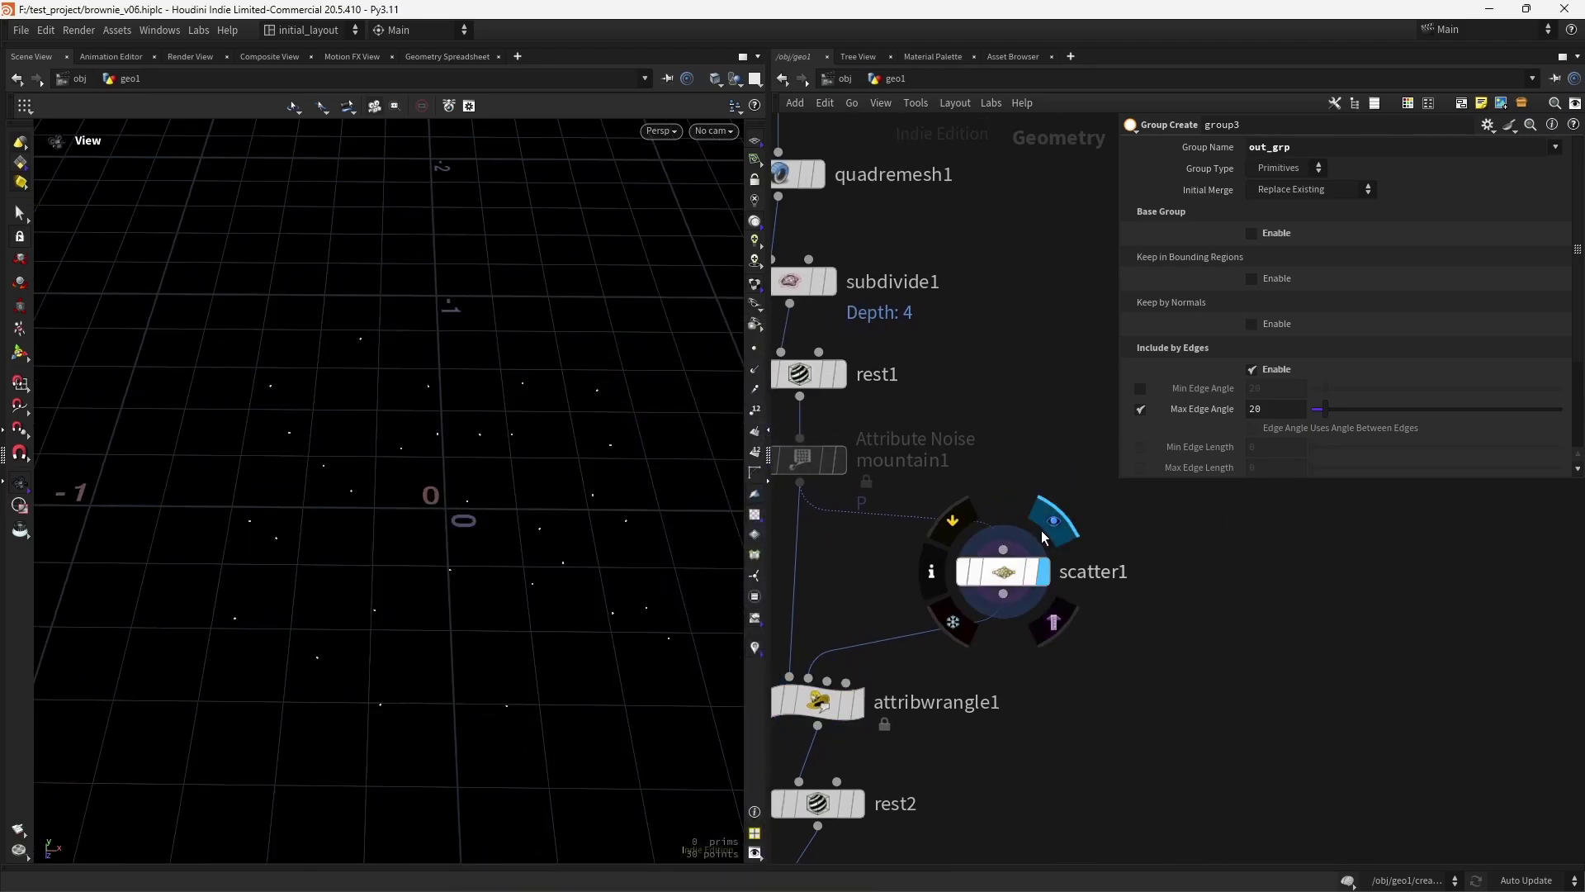
left_click(954, 606)
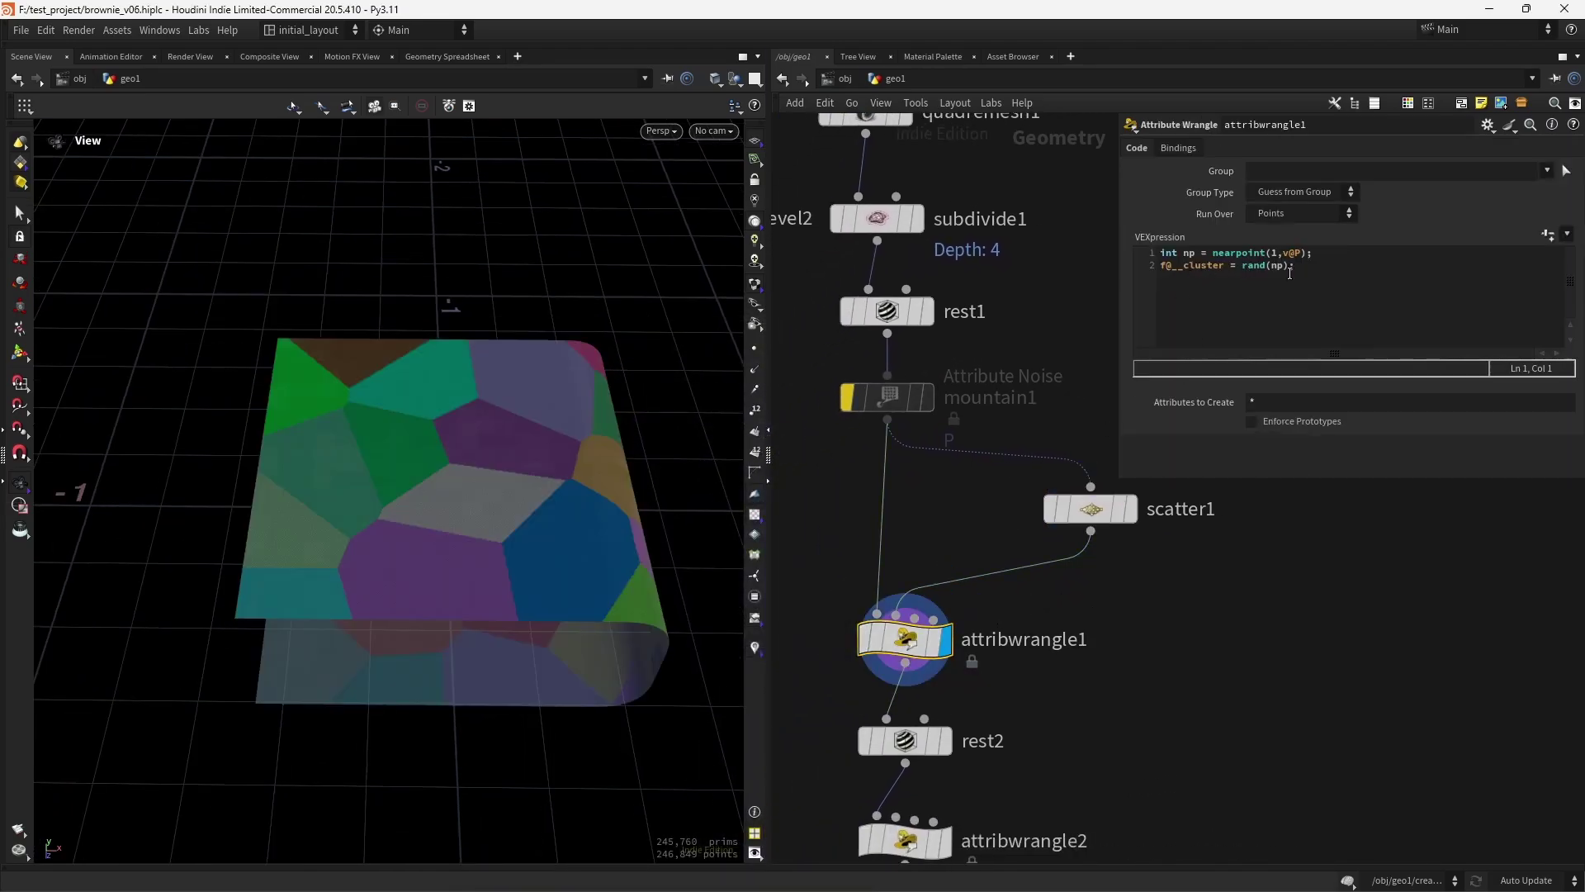
mouse_move(477, 527)
left_mouse_down()
mouse_move(542, 559)
mouse_move(449, 566)
mouse_move(541, 523)
mouse_move(558, 676)
mouse_move(435, 503)
mouse_move(463, 528)
left_mouse_up()
Re-enable the mountain1 noise, show the clusters at rest2, and open the rest1 parameters.
left_click(834, 404)
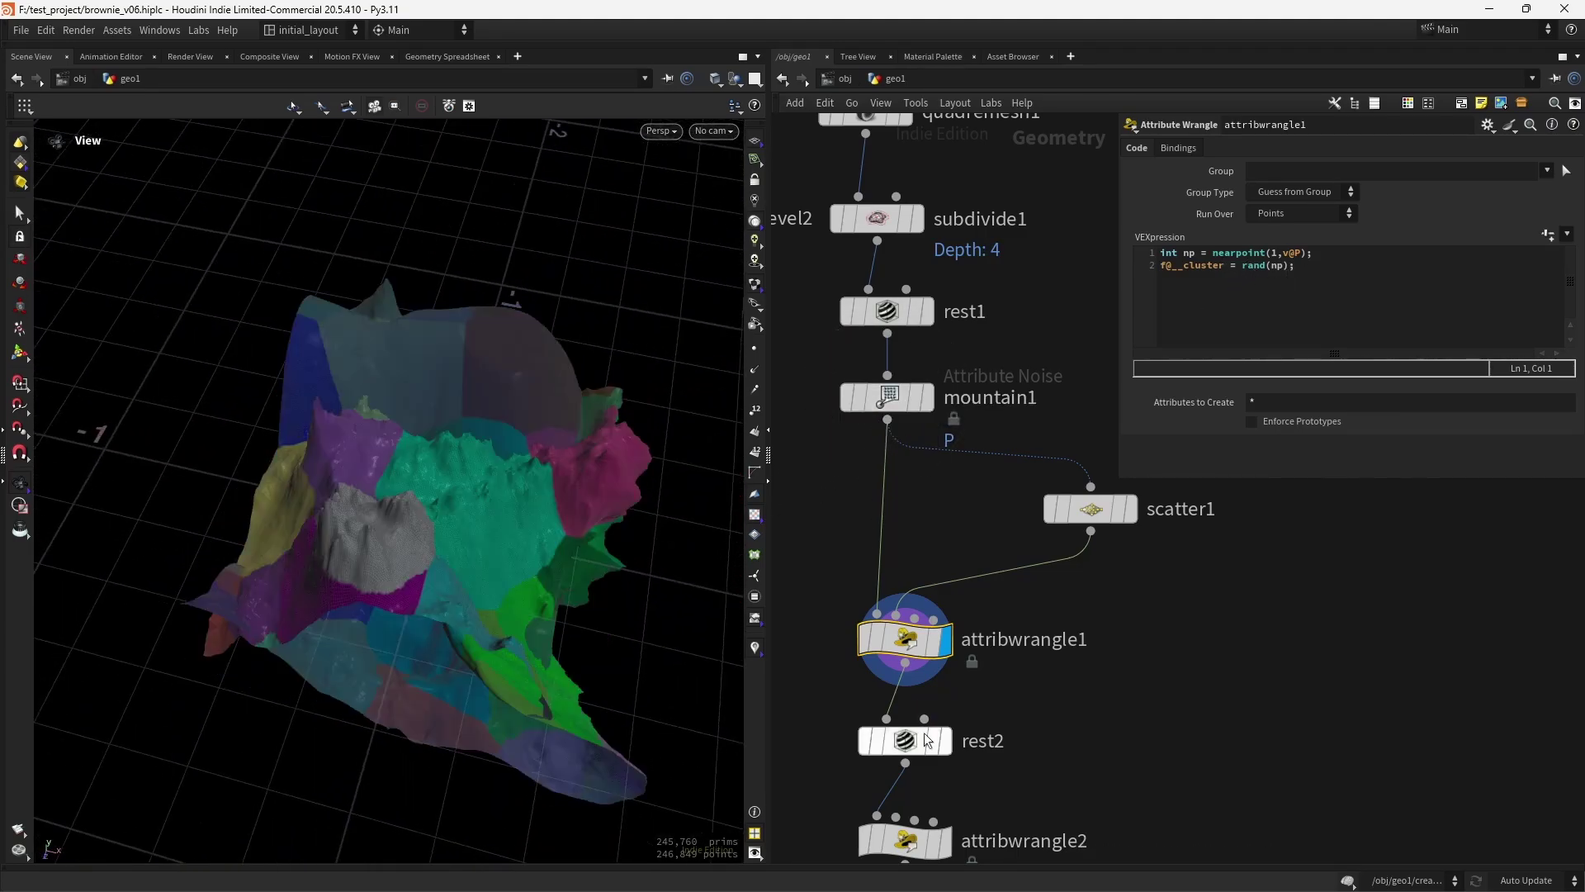
left_click(945, 741)
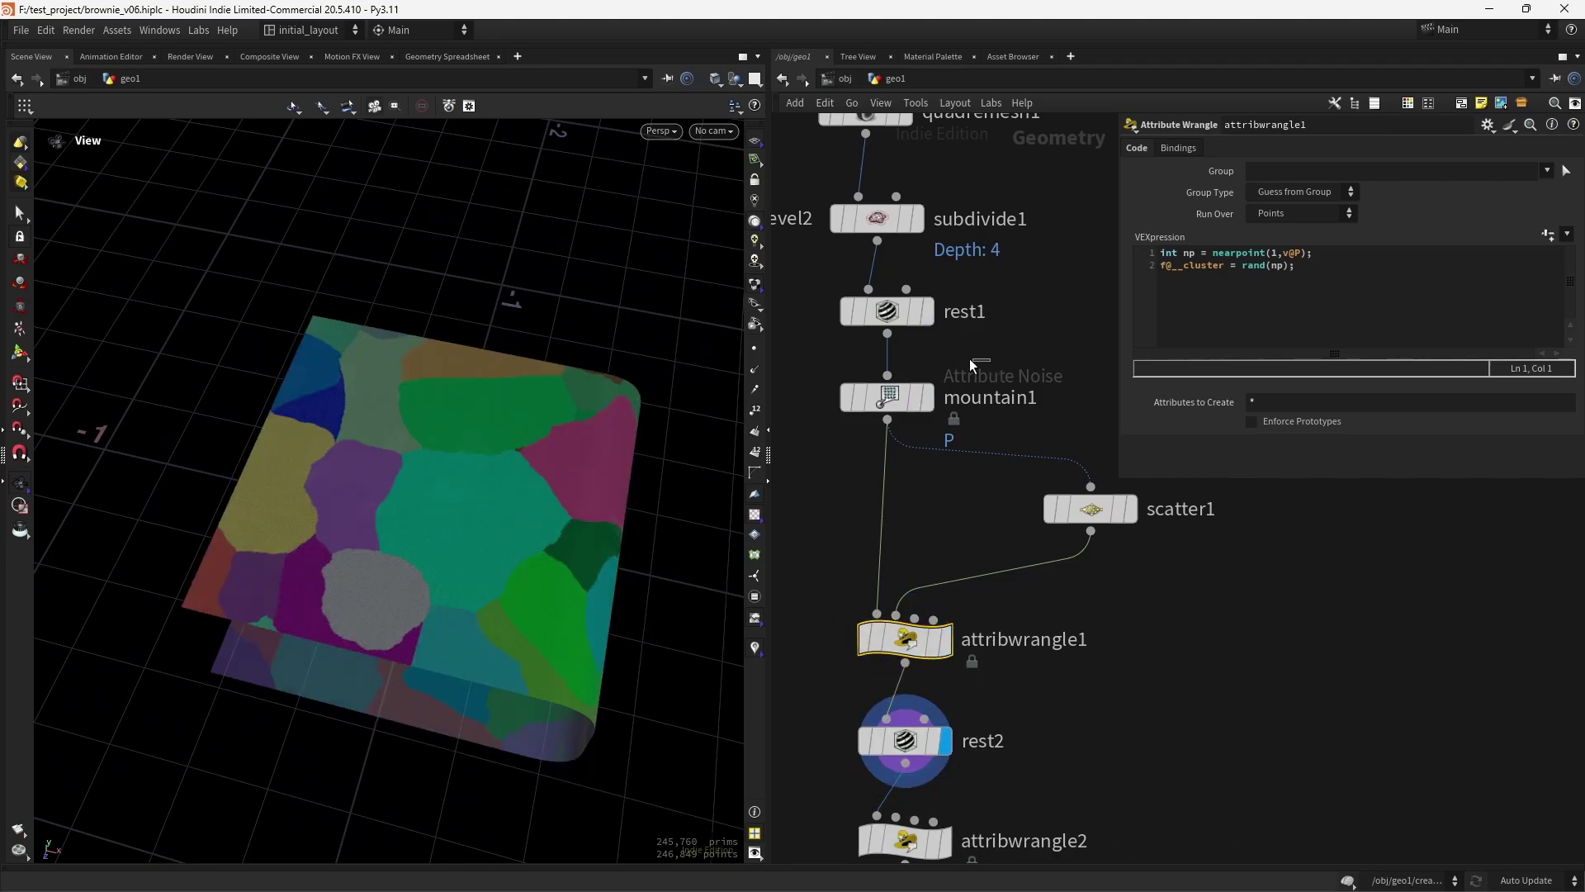
left_click(886, 311)
mouse_move(549, 613)
left_mouse_down()
mouse_move(566, 602)
mouse_move(410, 668)
mouse_move(548, 622)
mouse_move(494, 629)
mouse_move(559, 548)
mouse_move(517, 570)
mouse_move(523, 676)
mouse_move(538, 577)
mouse_move(569, 607)
left_mouse_up()
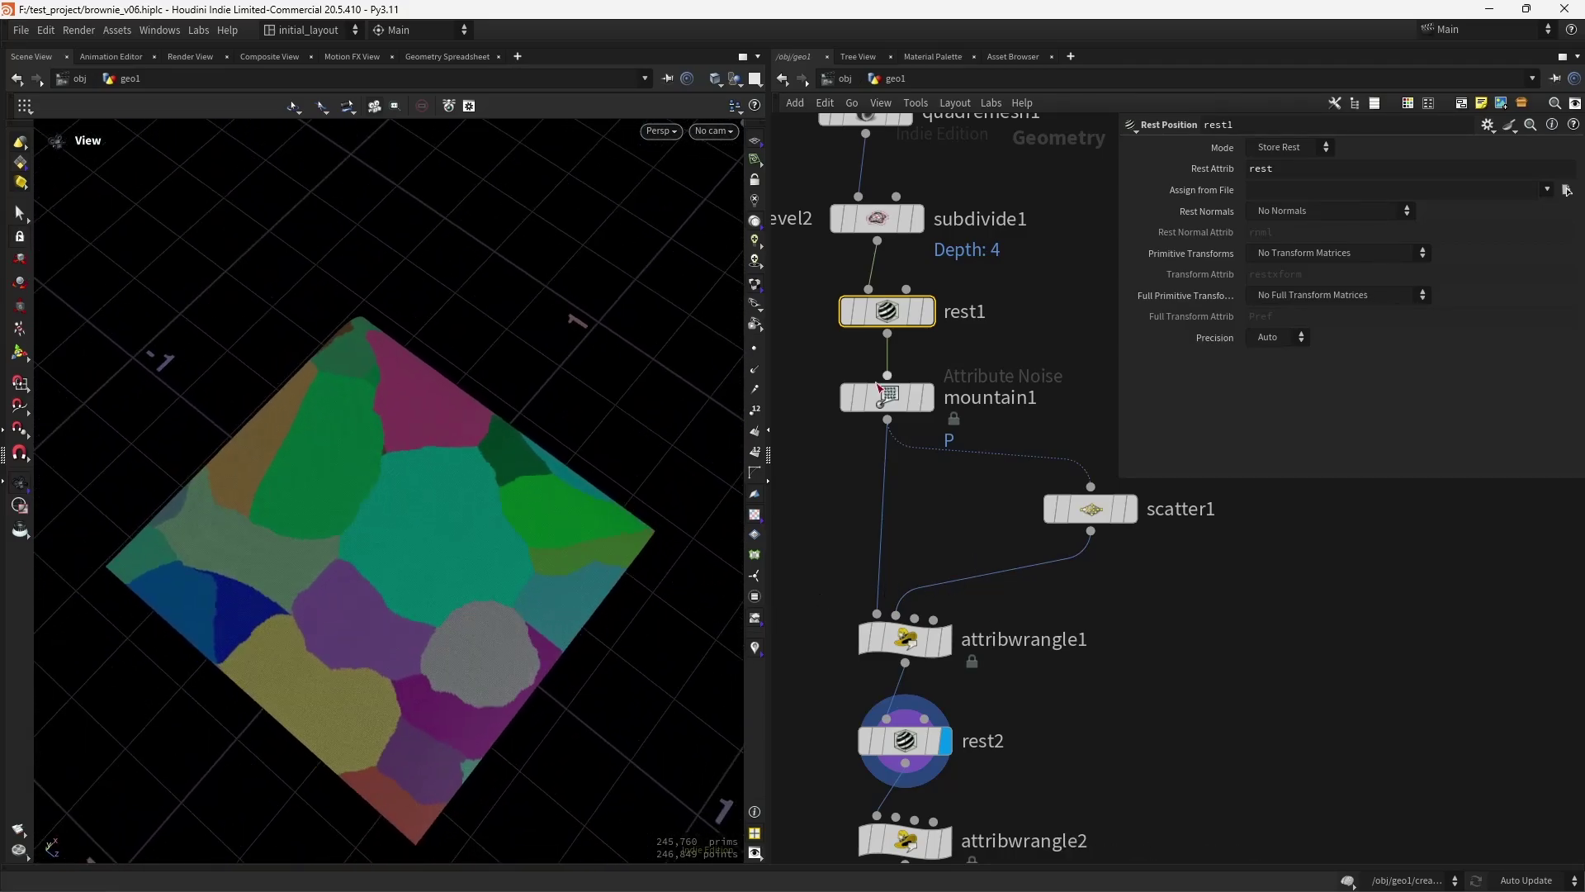
Compare the cluster borders at rest2 with the mountain1 noise bypassed and enabled.
left_click(847, 397)
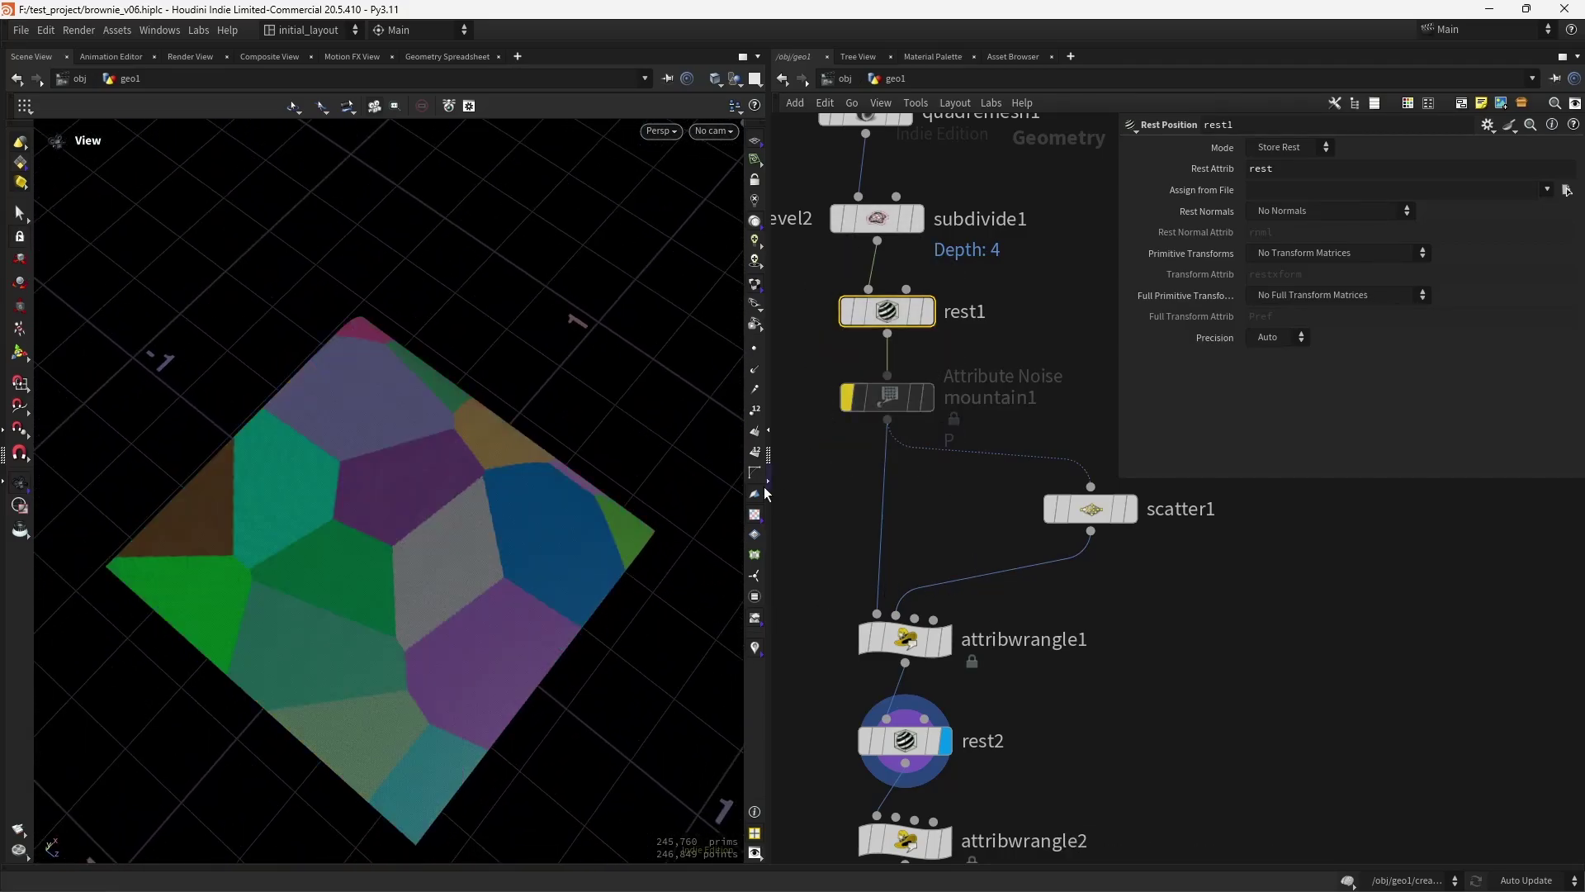
left_click_drag(427, 617, 591, 676)
left_click(847, 398)
Show attribwrangle2, review its density expression, and visualize its density attribute on the surface.
scroll(1143, 470, "down", 3)
left_click(960, 530)
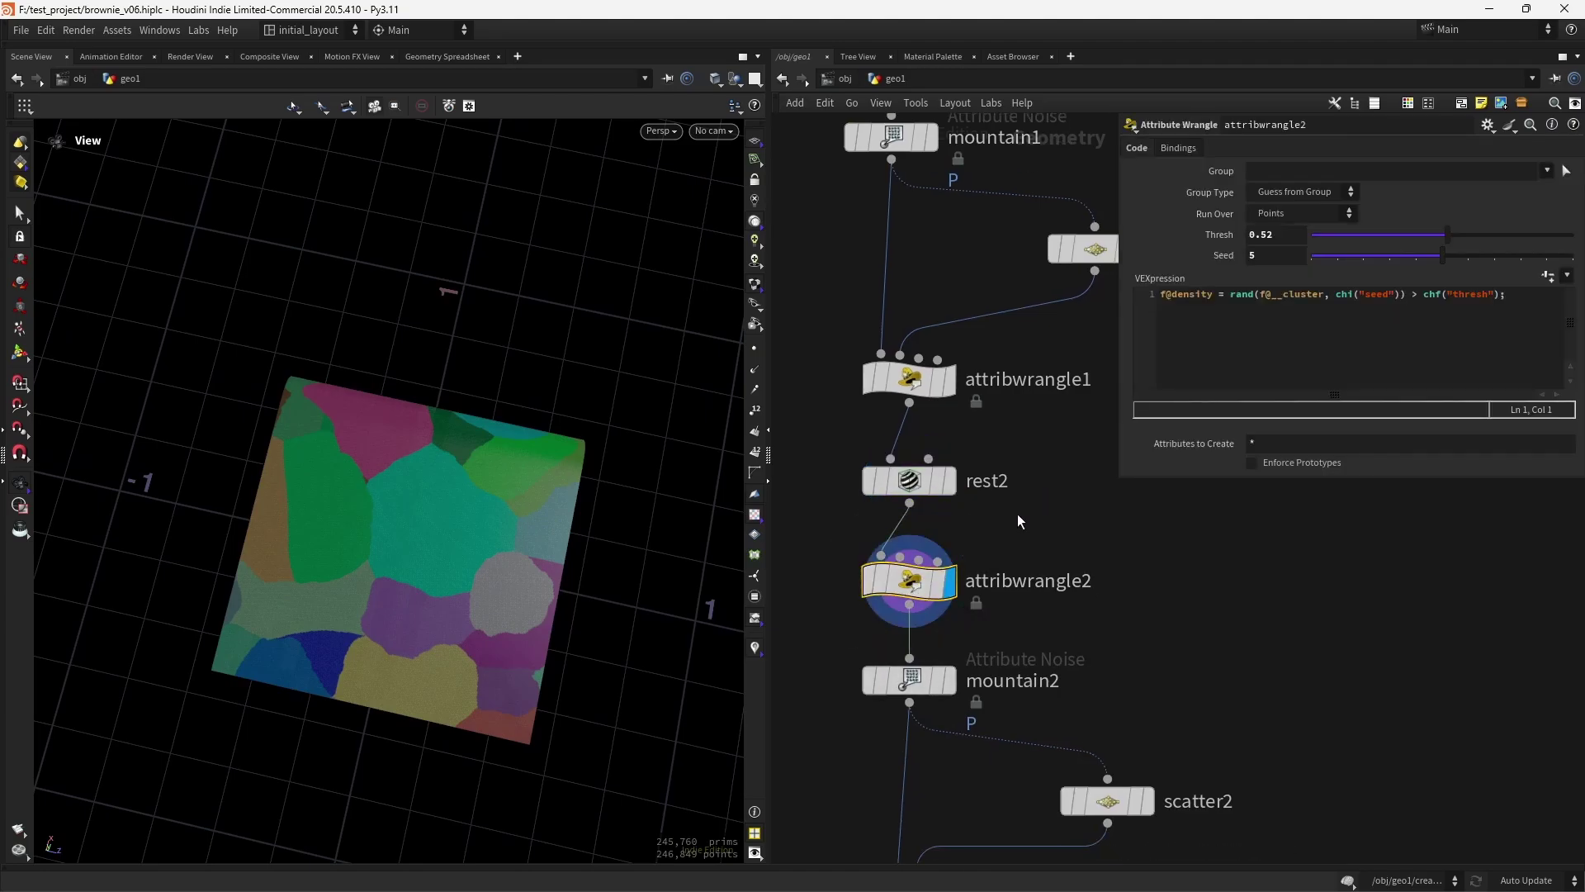
left_click(864, 535)
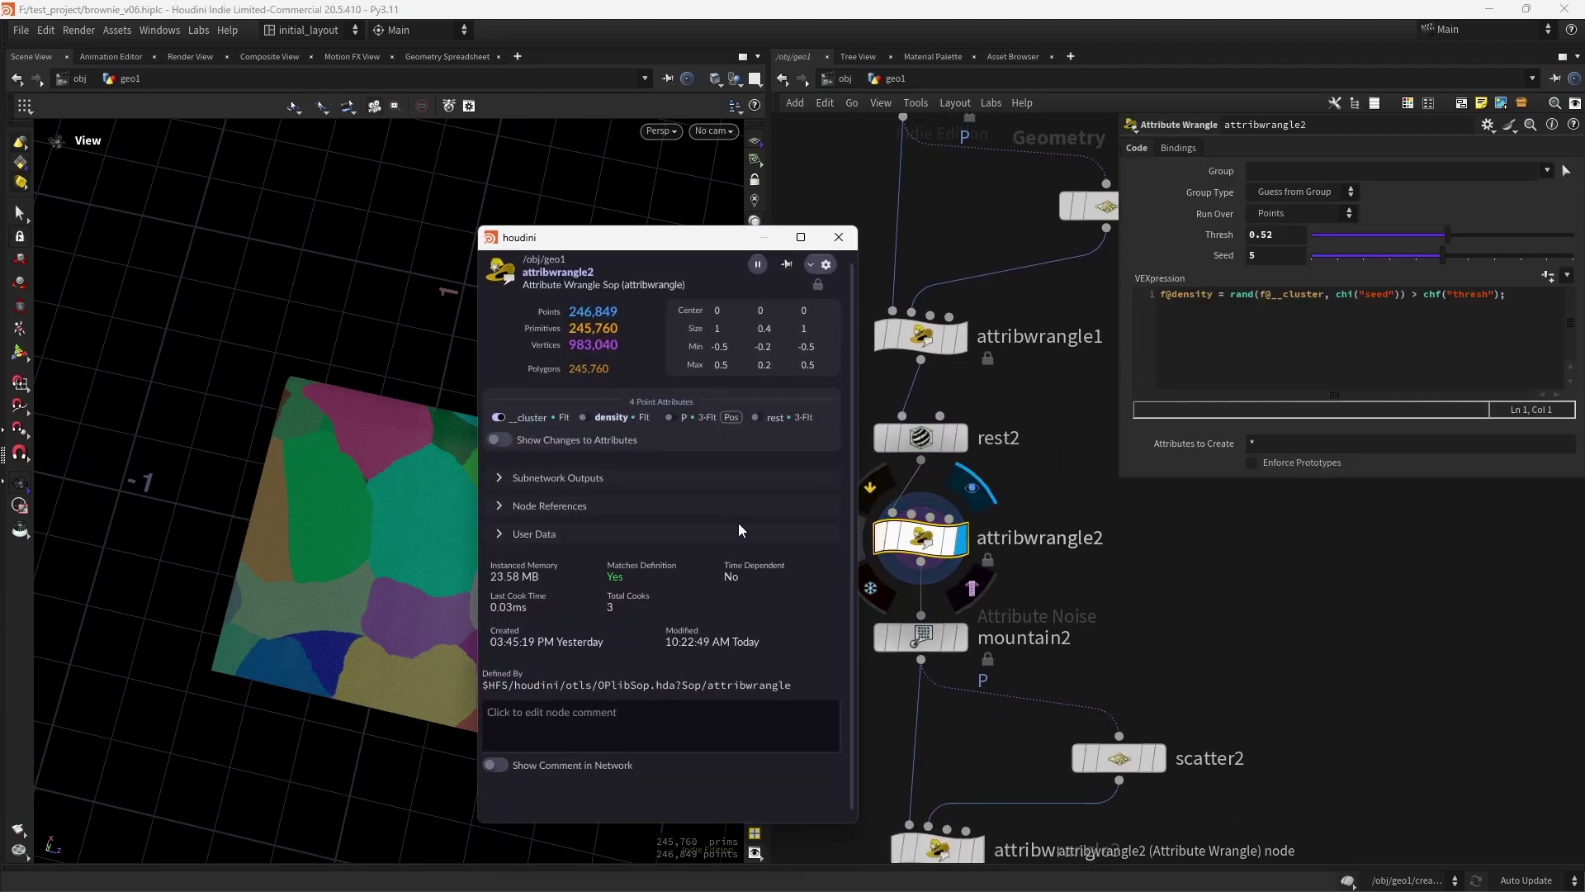
left_click(587, 418)
left_click(842, 241)
left_click_drag(583, 470, 515, 596)
right_click_drag(452, 609, 480, 628)
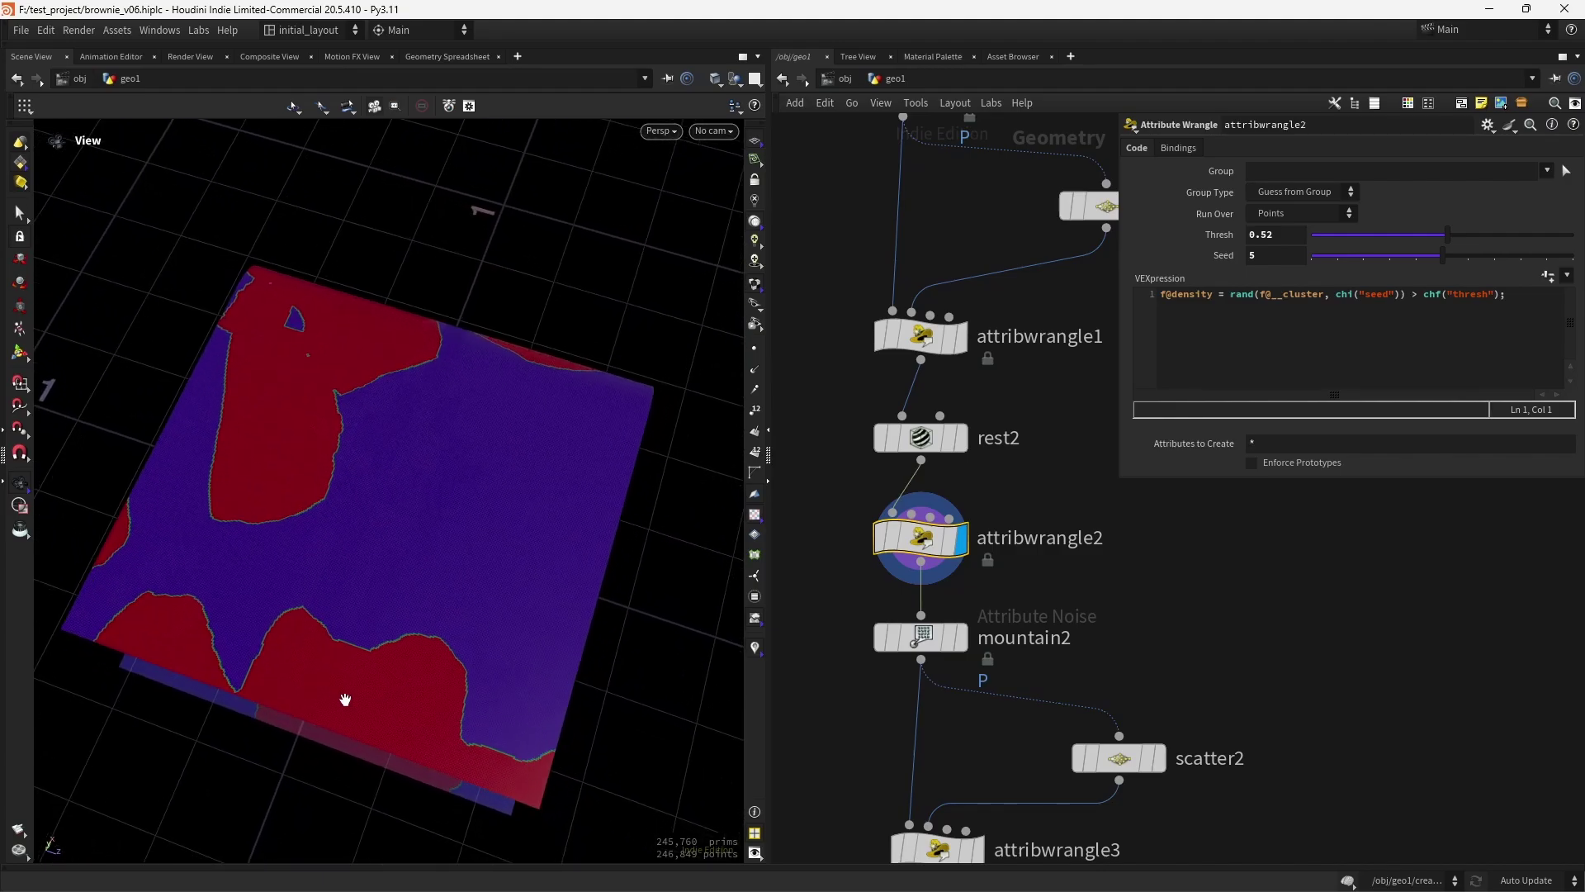
Try a different Seed value on attribwrangle2 and undo the change.
middle_click_drag(1061, 608, 1047, 576)
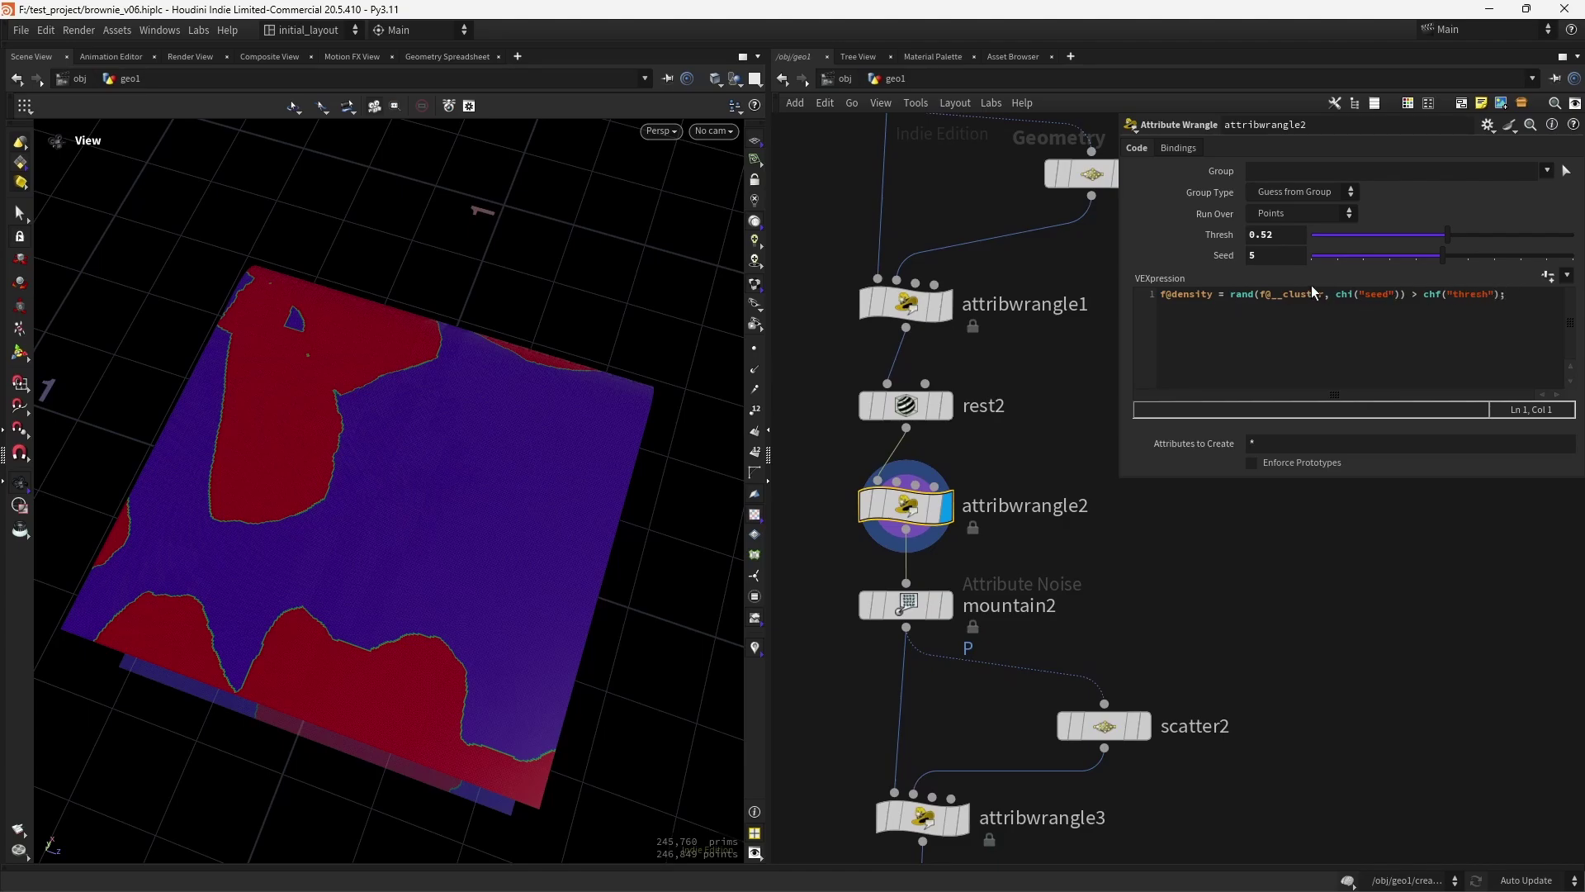
mouse_move(1443, 256)
left_mouse_down()
mouse_move(1417, 258)
mouse_move(1432, 265)
left_mouse_up()
key("ctrl+z")
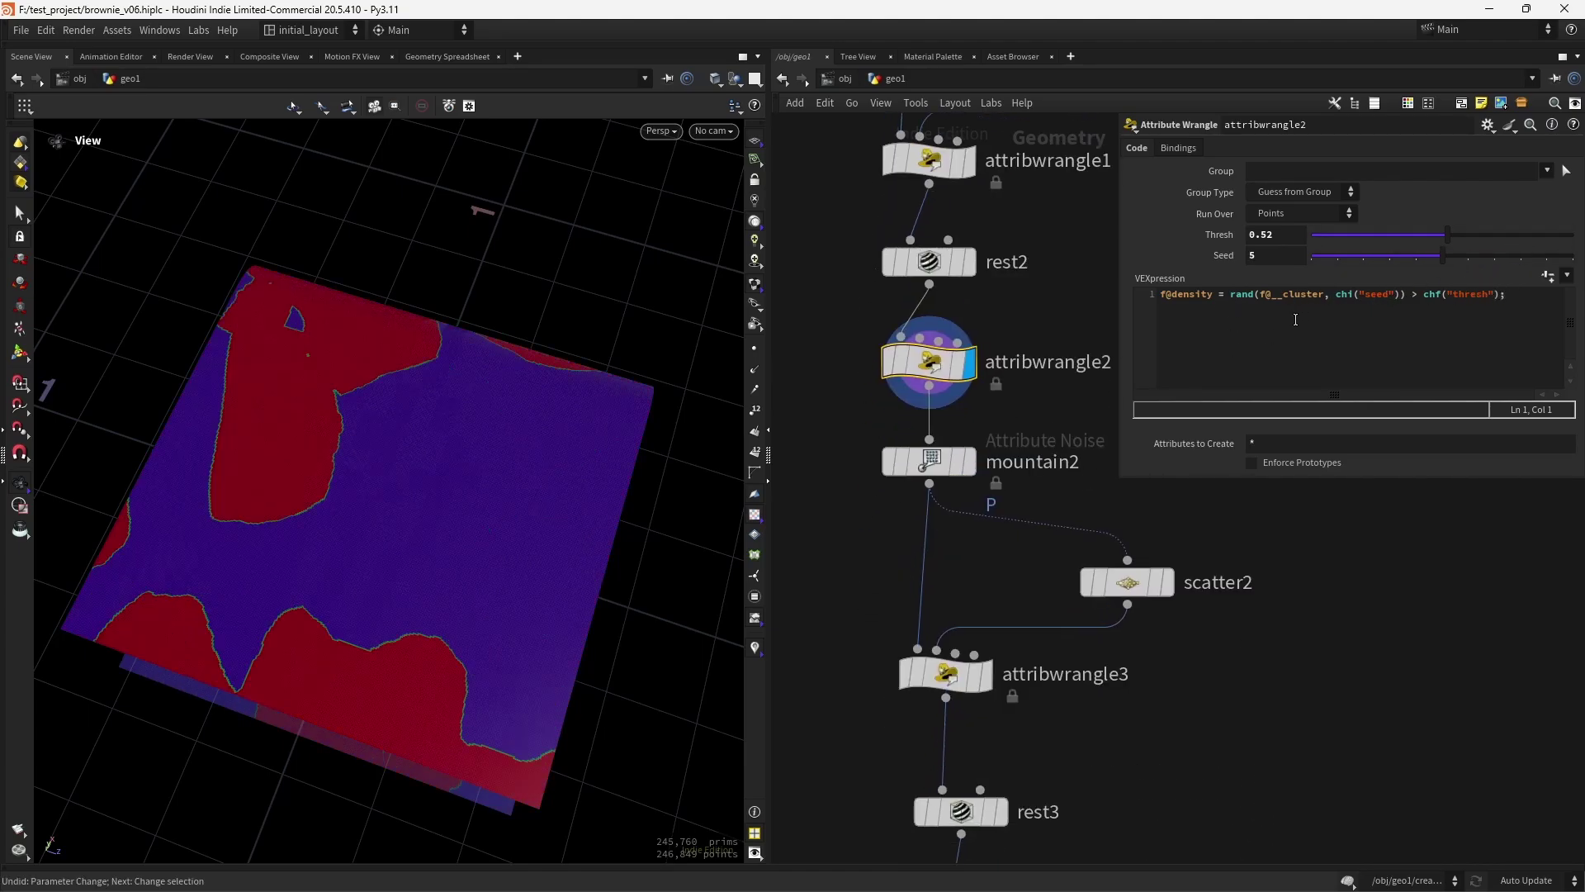
Show the rest3 node and switch its attribute visualization from density to __cluster.
middle_click_drag(1004, 583, 939, 552)
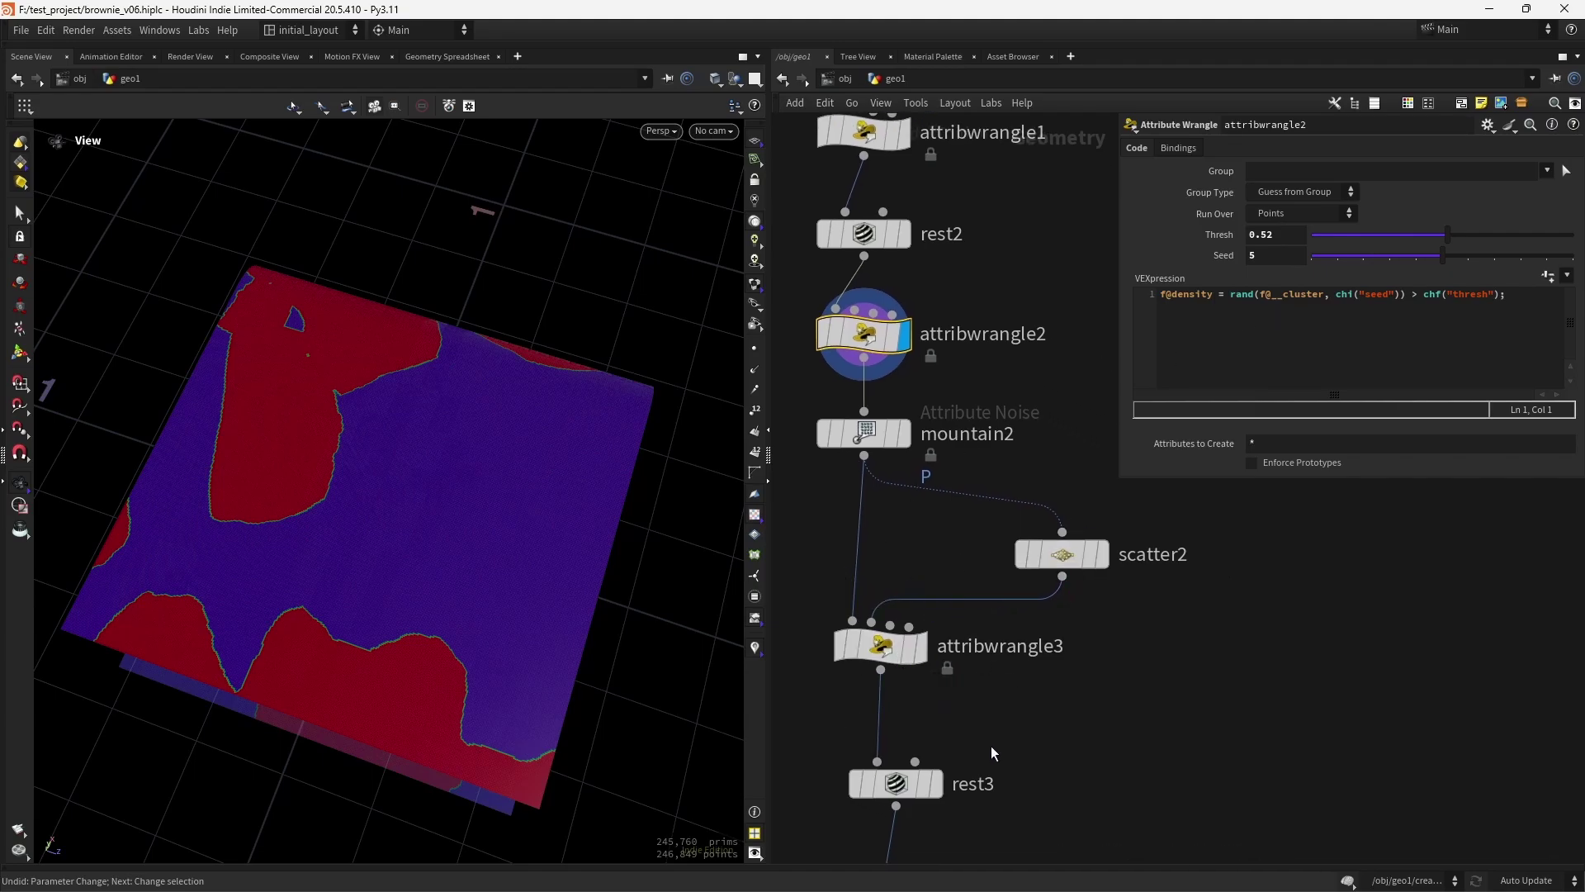
middle_click_drag(990, 748, 1009, 634)
left_click(971, 636)
left_click(842, 667)
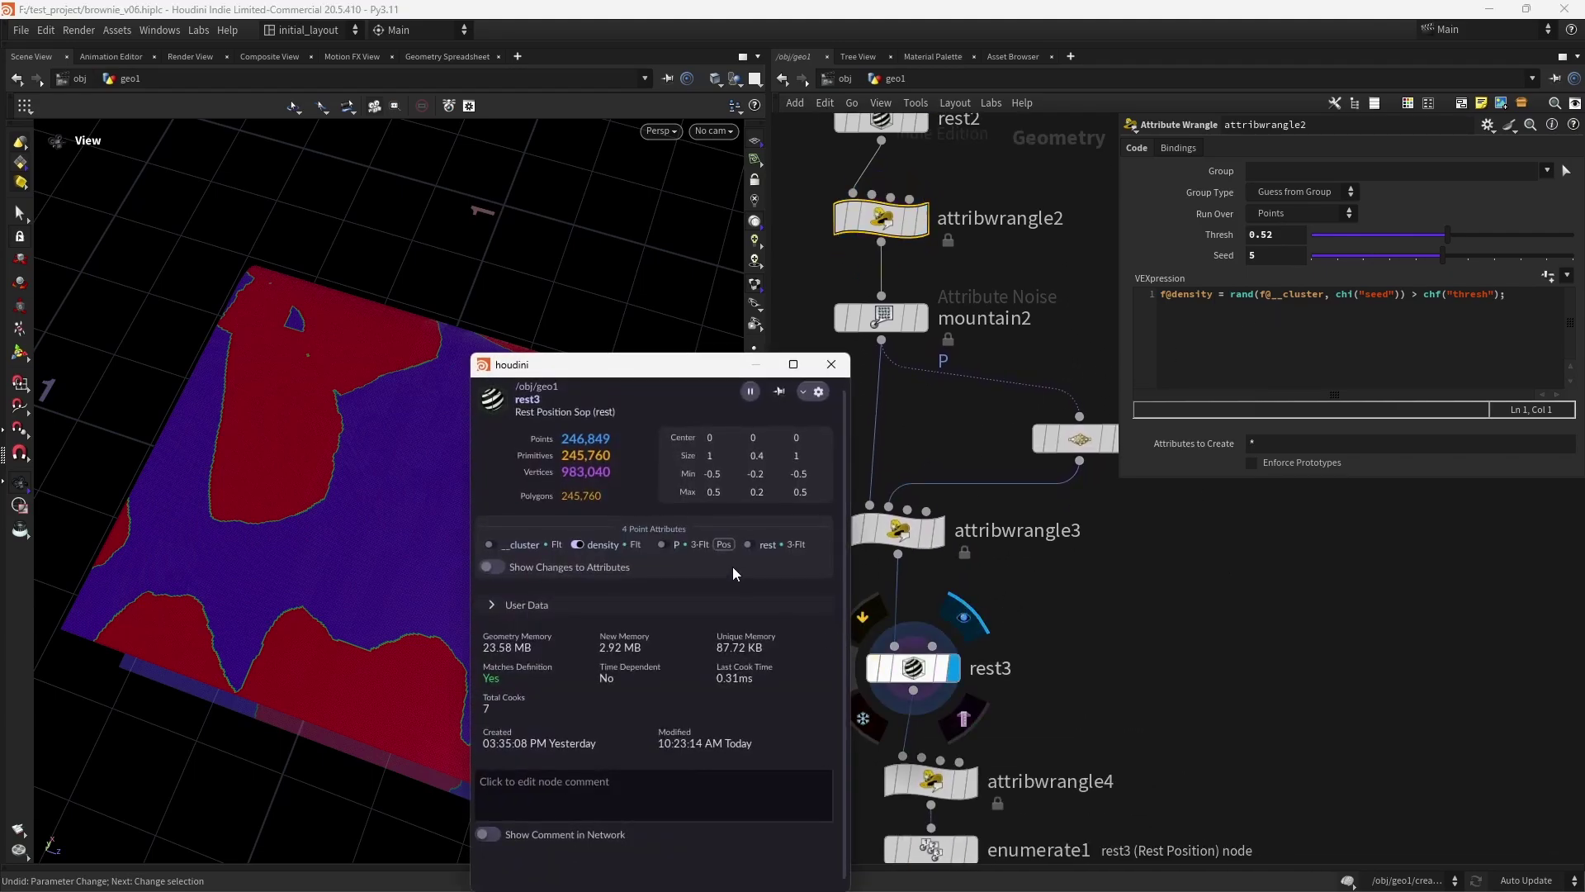
left_click(577, 544)
left_click(489, 544)
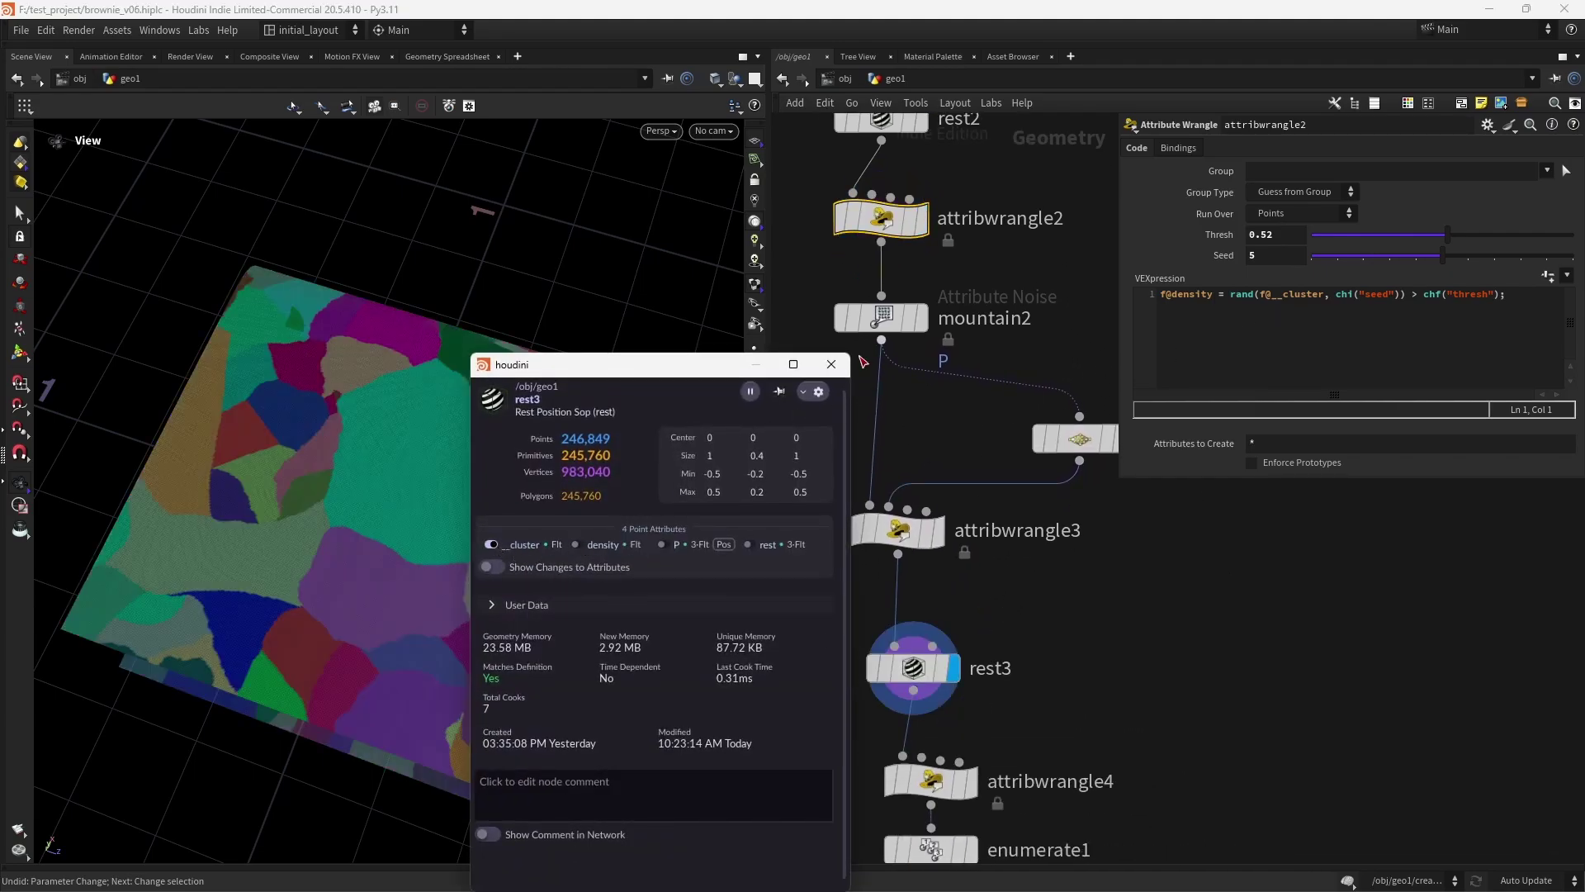
left_click_drag(543, 579, 566, 580)
Review the density-driven scatter settings of scatter2 and the conditional cluster code in attribwrangle3.
middle_click_drag(1110, 582, 1011, 661)
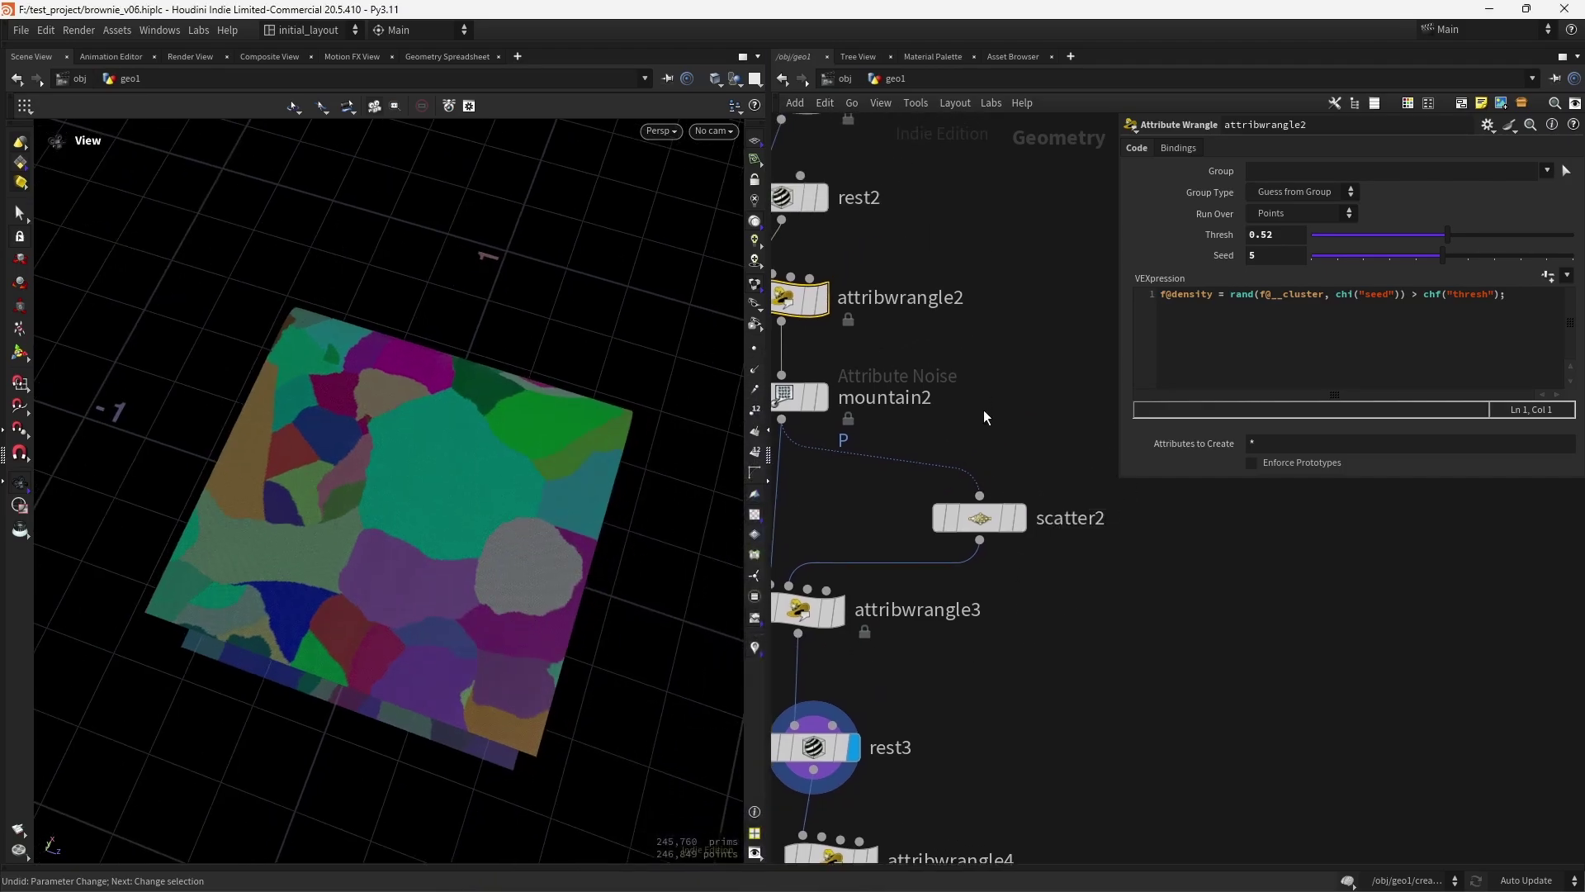
left_click(980, 519)
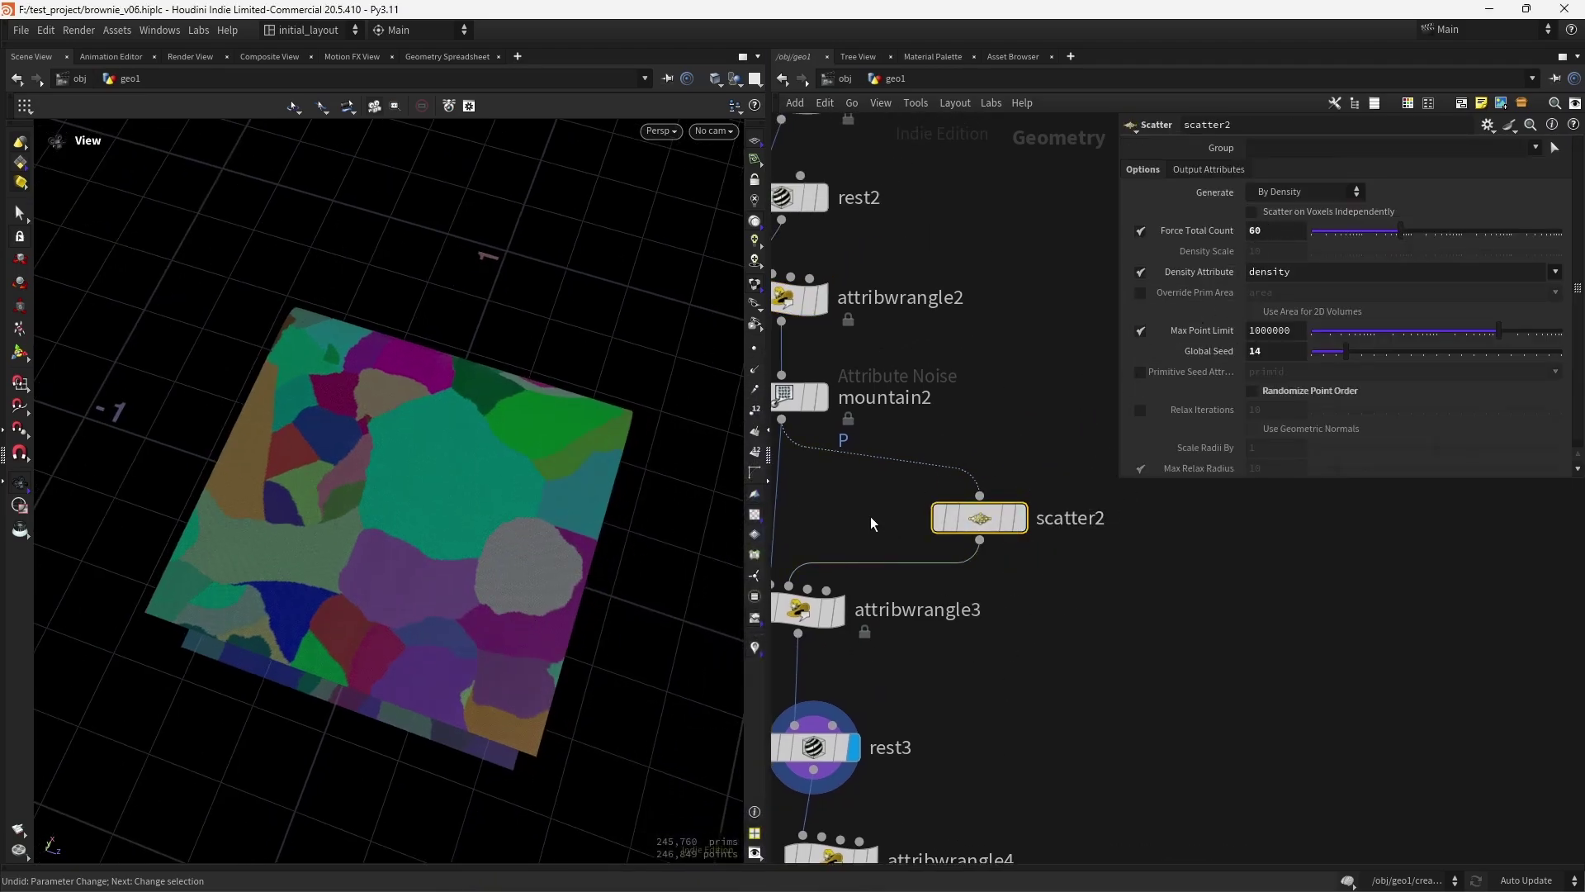
middle_click_drag(869, 517, 1035, 441)
left_click_drag(849, 505, 1042, 581)
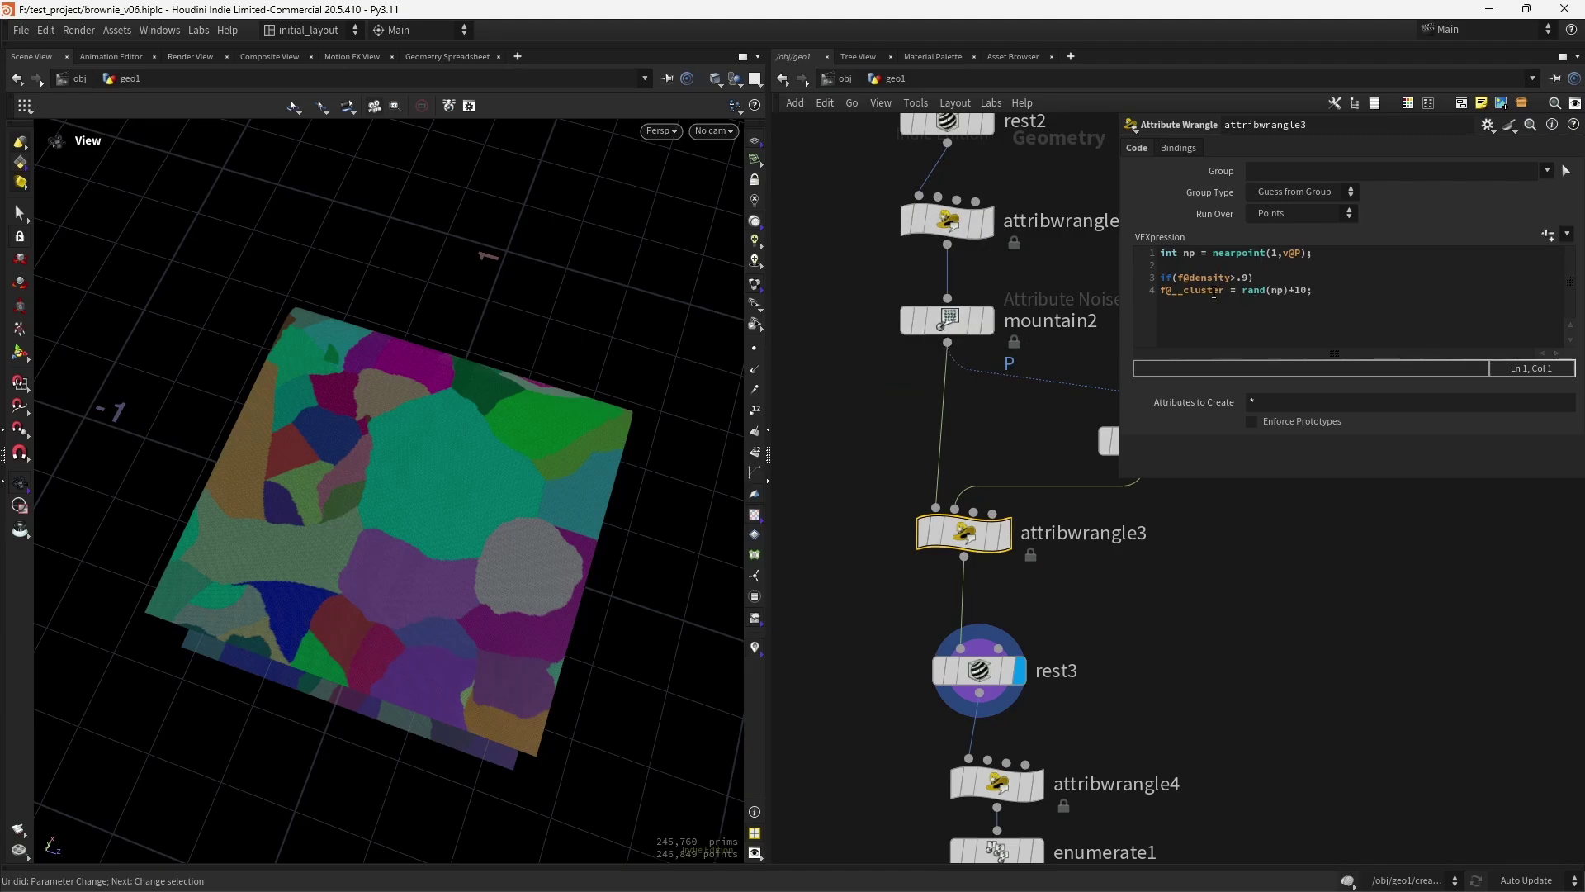
Compare the cluster pattern at rest3 with attribwrangle3 bypassed and enabled.
scroll(505, 621, "down", 1)
left_click(917, 481)
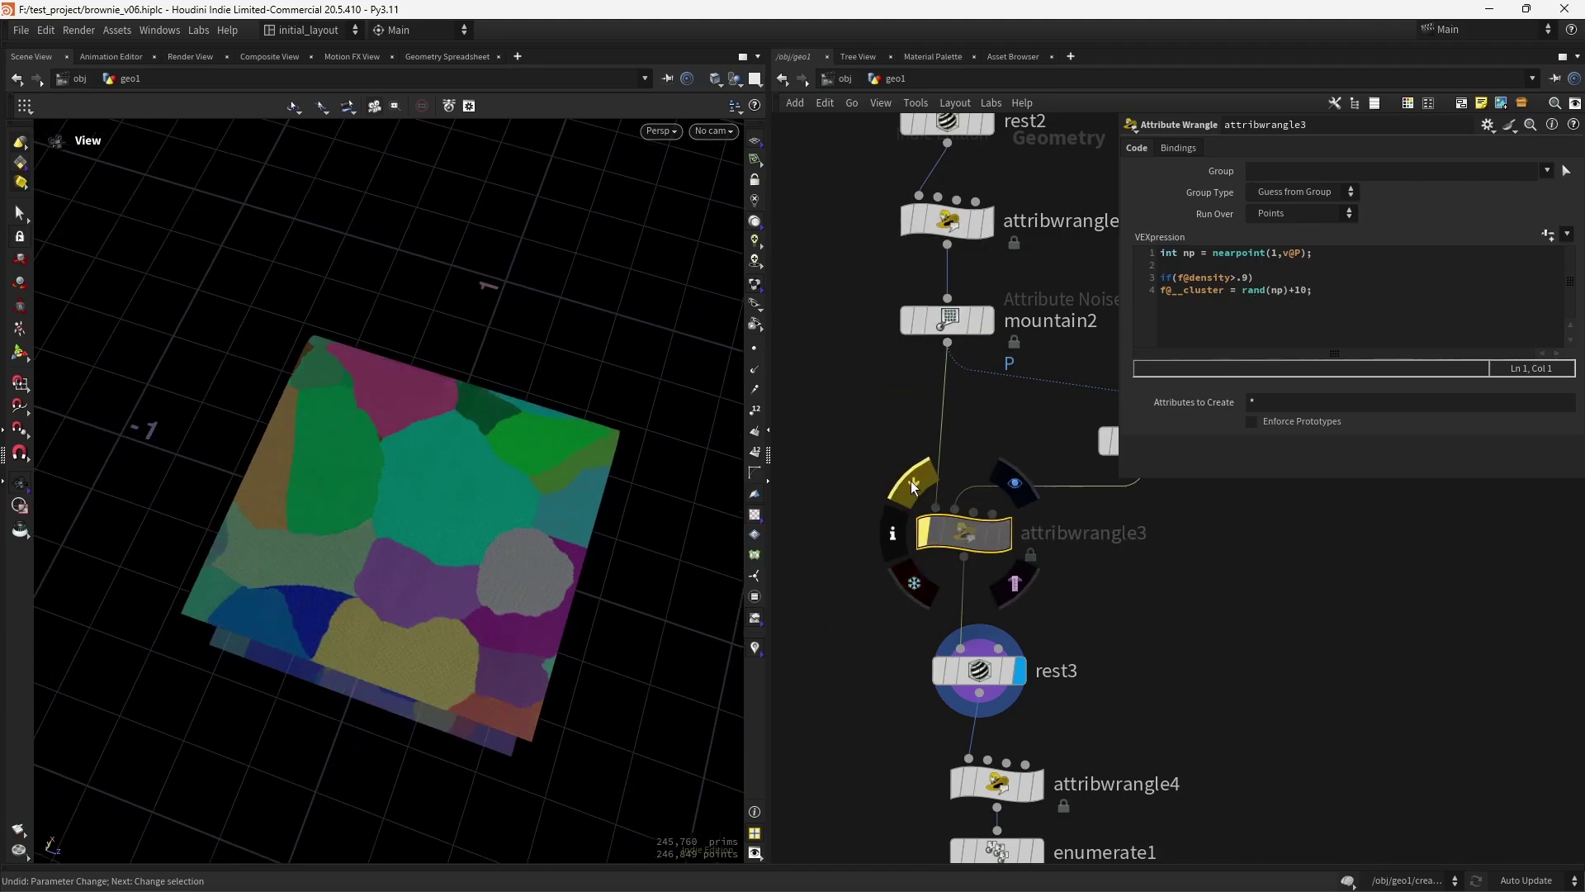
left_click(917, 481)
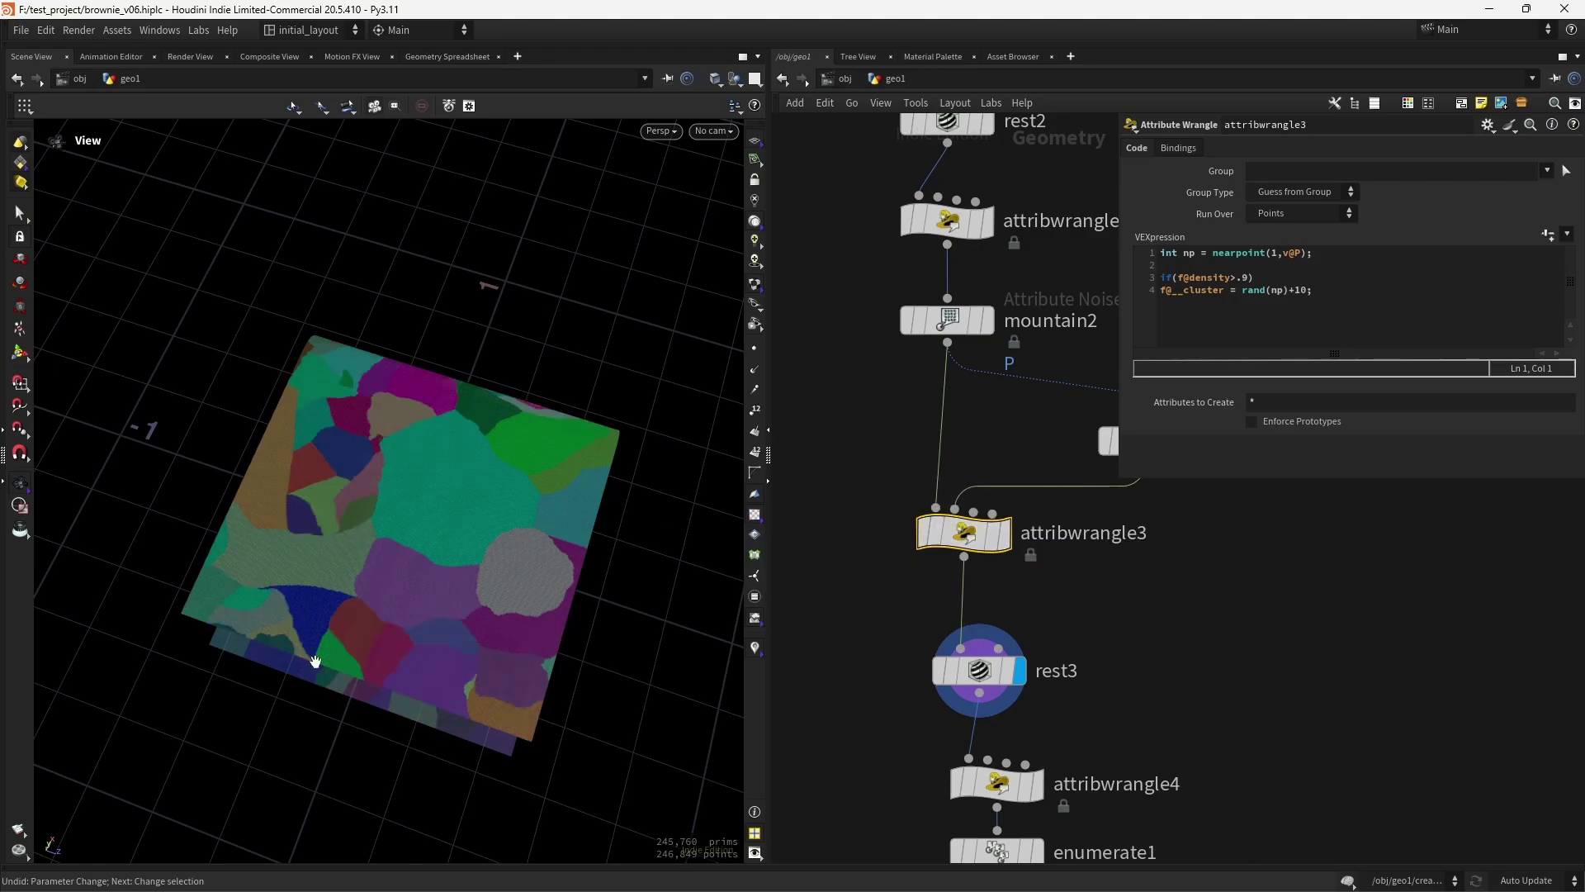
Open the attribwrangle4 parameters to examine its random_fhash cluster expression.
scroll(449, 572, "up", 3)
scroll(574, 570, "down", 2)
middle_click_drag(1171, 742, 1124, 489)
left_click_drag(845, 510, 936, 541)
left_click(936, 542)
scroll(1014, 481, "up", 2)
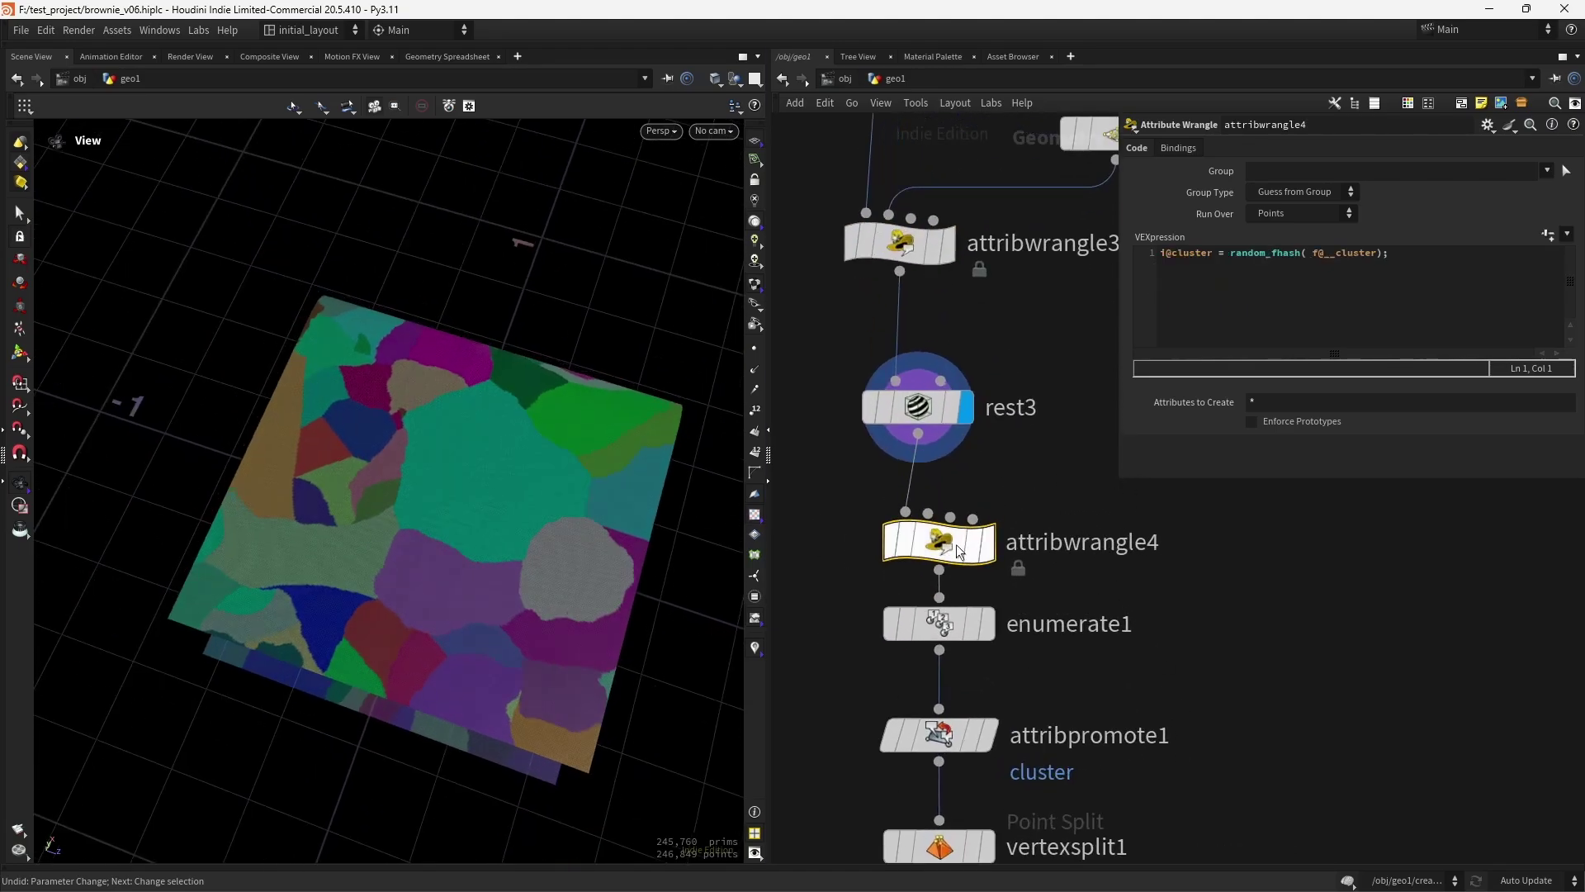
Show attribwrangle4 and switch its attribute visualization from __cluster to cluster.
middle_click(876, 557)
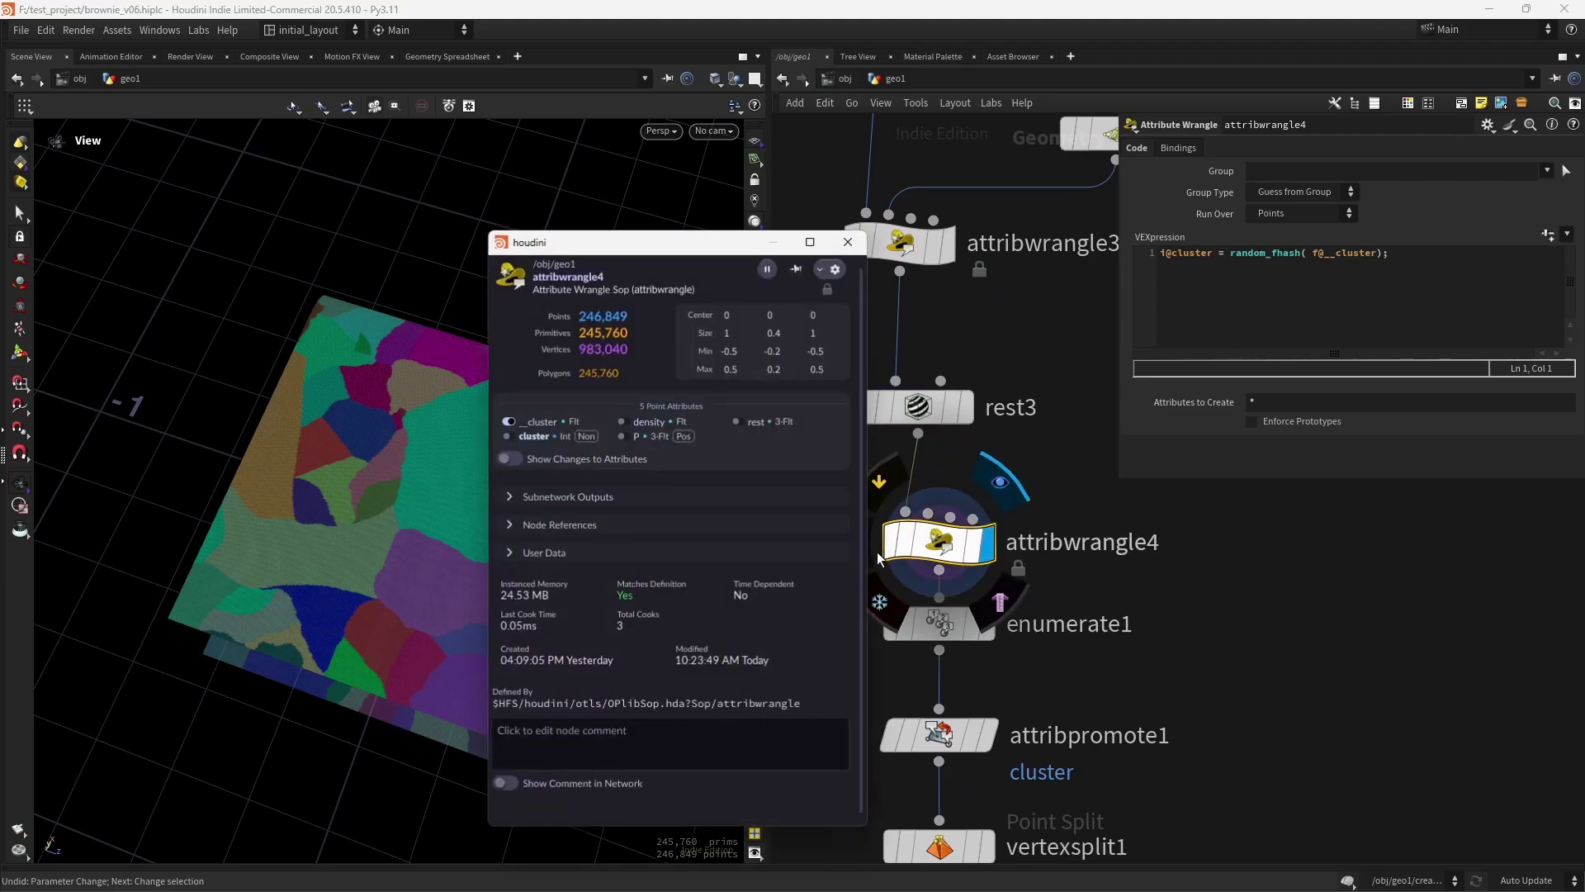
left_click(508, 436)
left_click(848, 244)
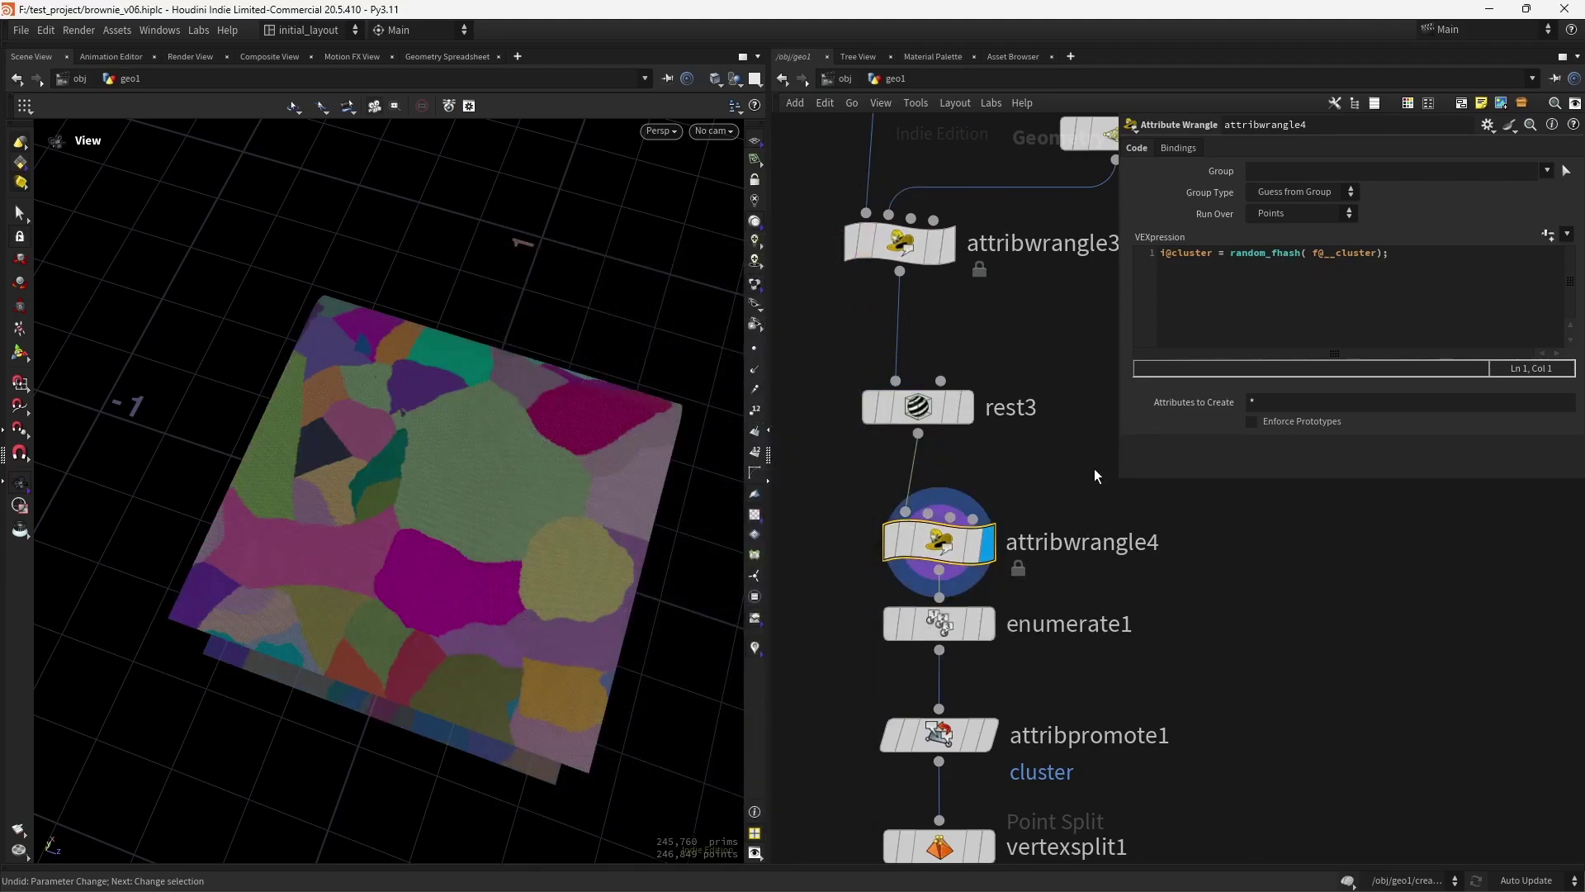
Examine attribwrangle4's cluster values in the geometry spreadsheet, sorting the points by cluster in ascending and descending order.
middle_click_drag(1059, 482, 1032, 401)
scroll(1037, 398, "up", 1)
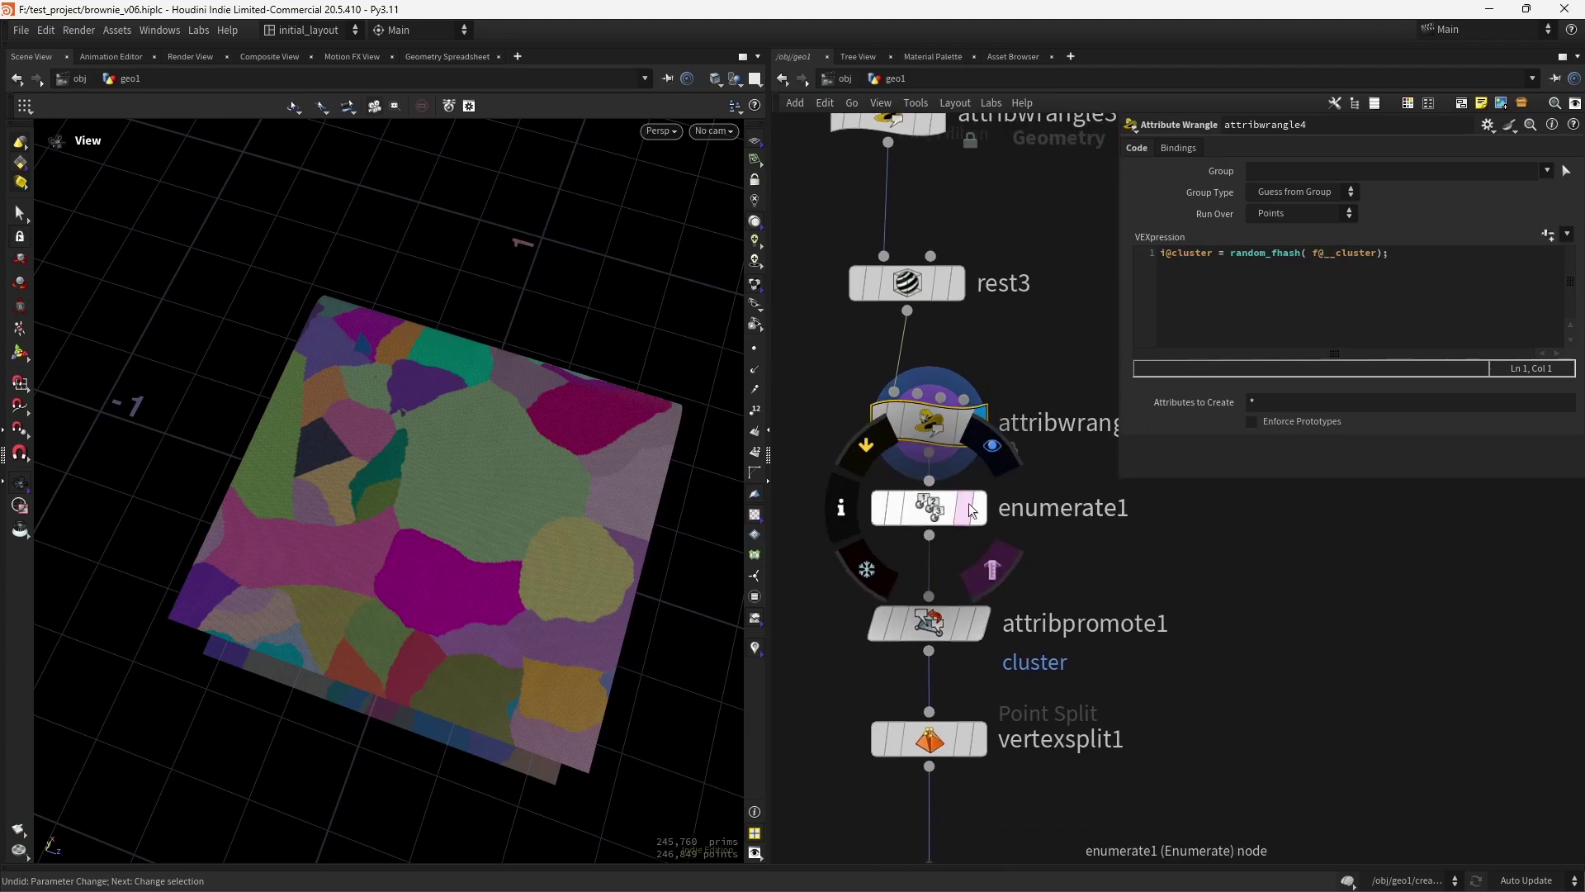
left_click(444, 56)
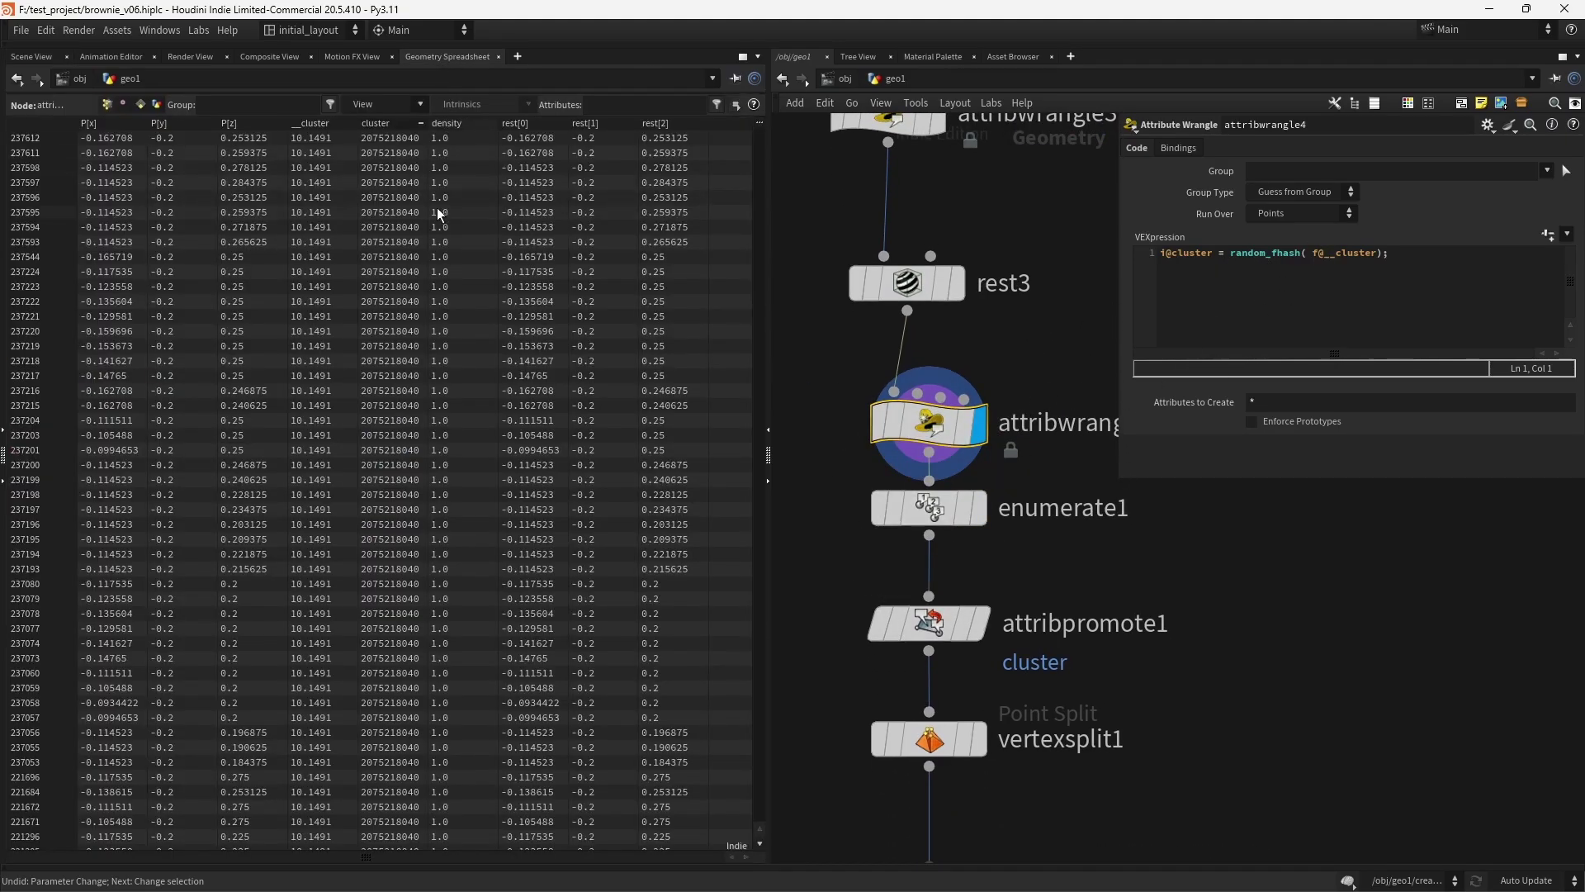
left_click(393, 124)
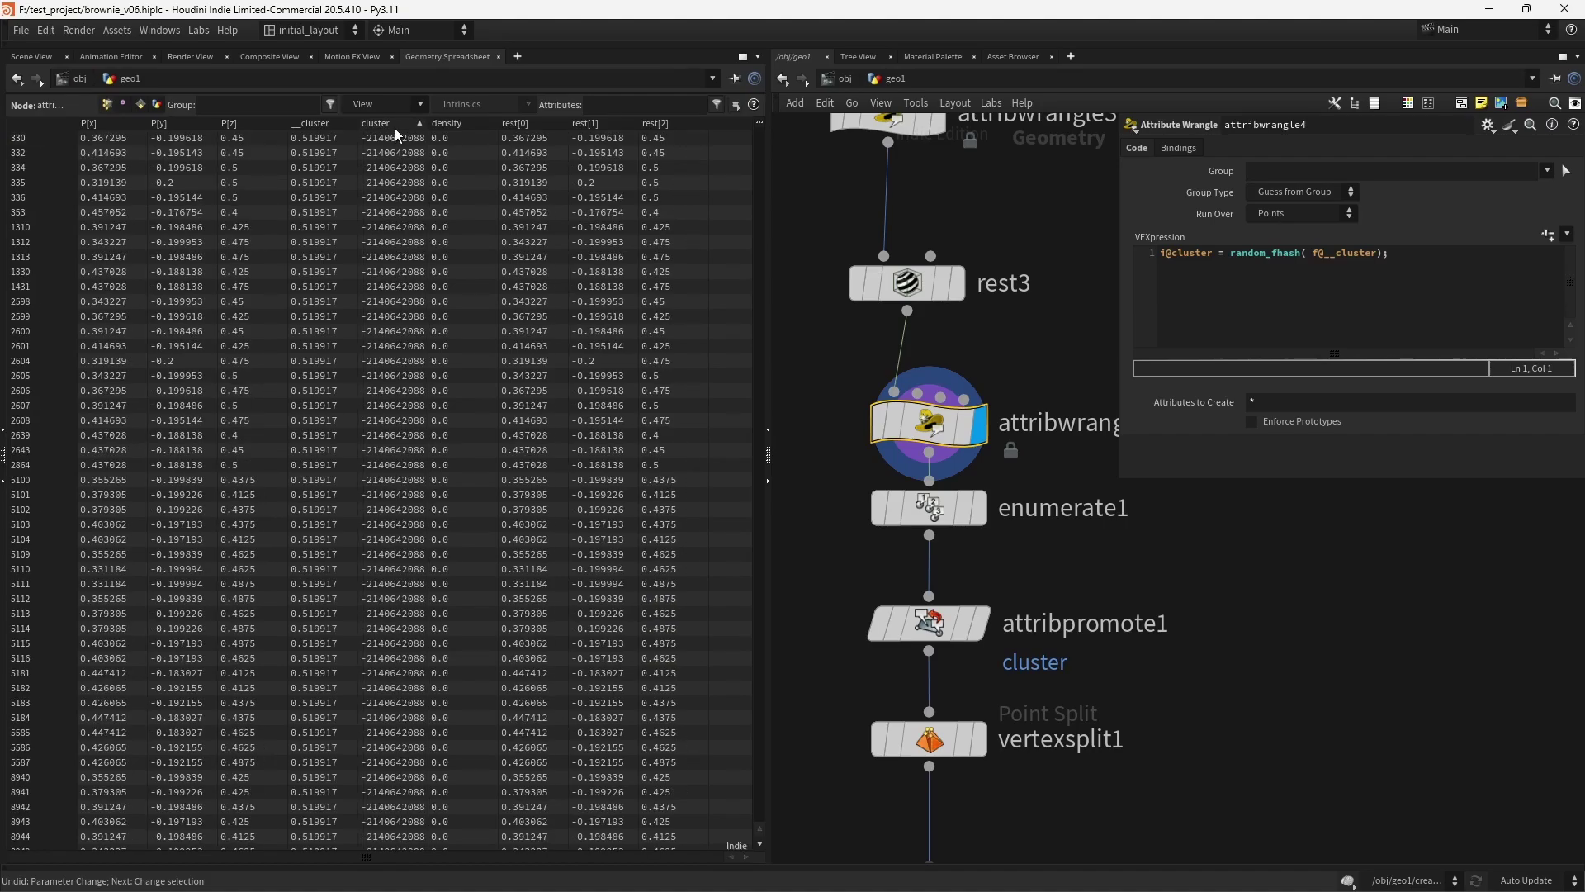
left_click(393, 124)
Show enumerate1 and inspect its renumbered cluster values in the spreadsheet before returning to the 3D scene.
left_click(931, 513)
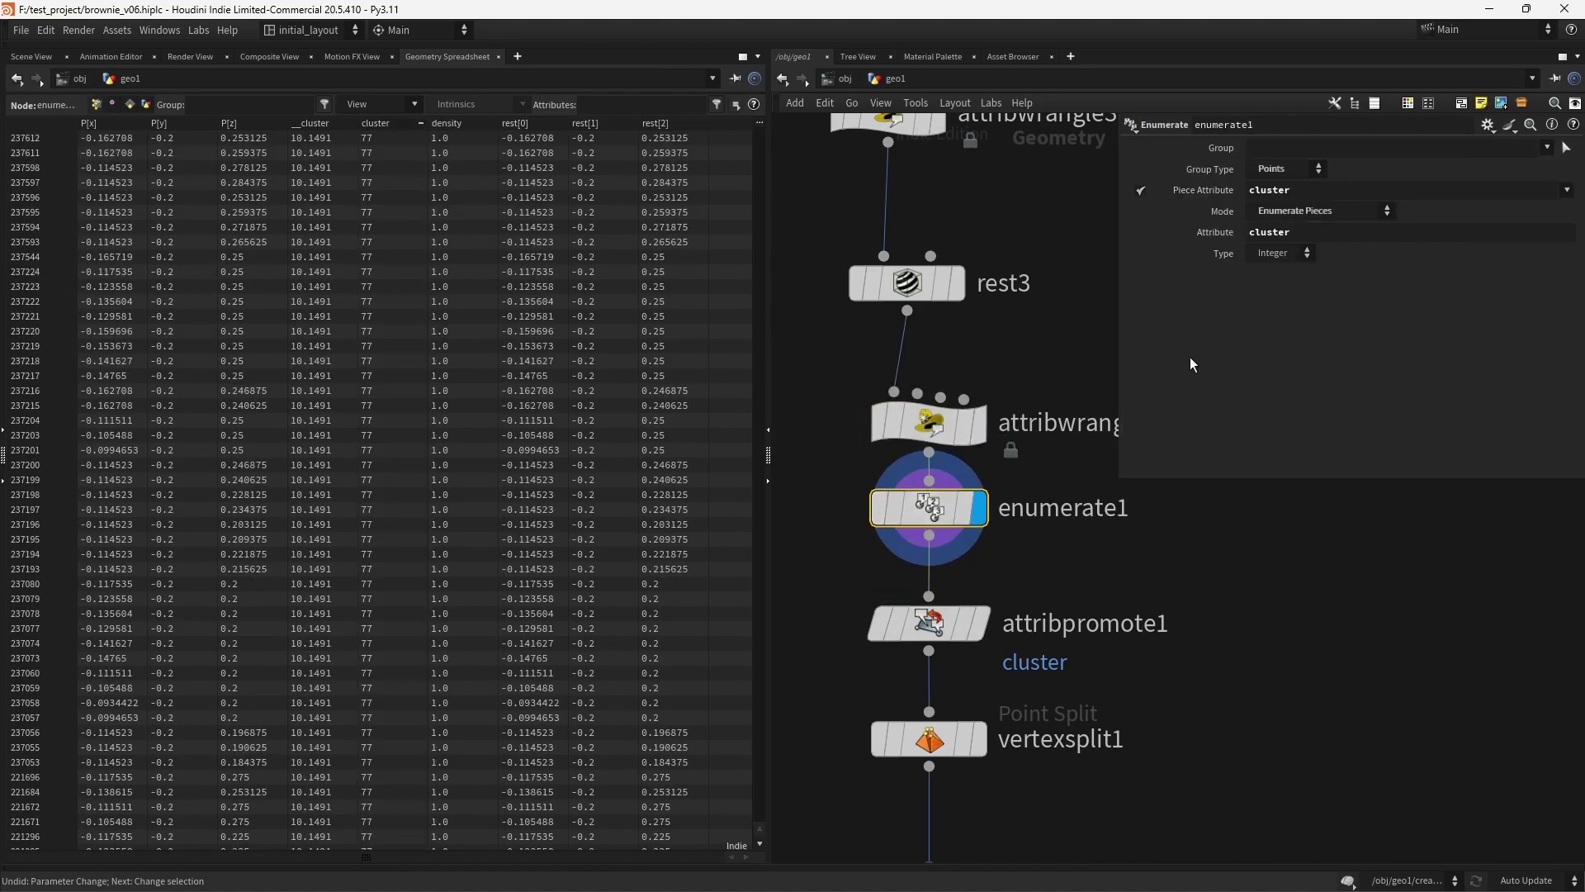
left_click(393, 124)
left_click(33, 56)
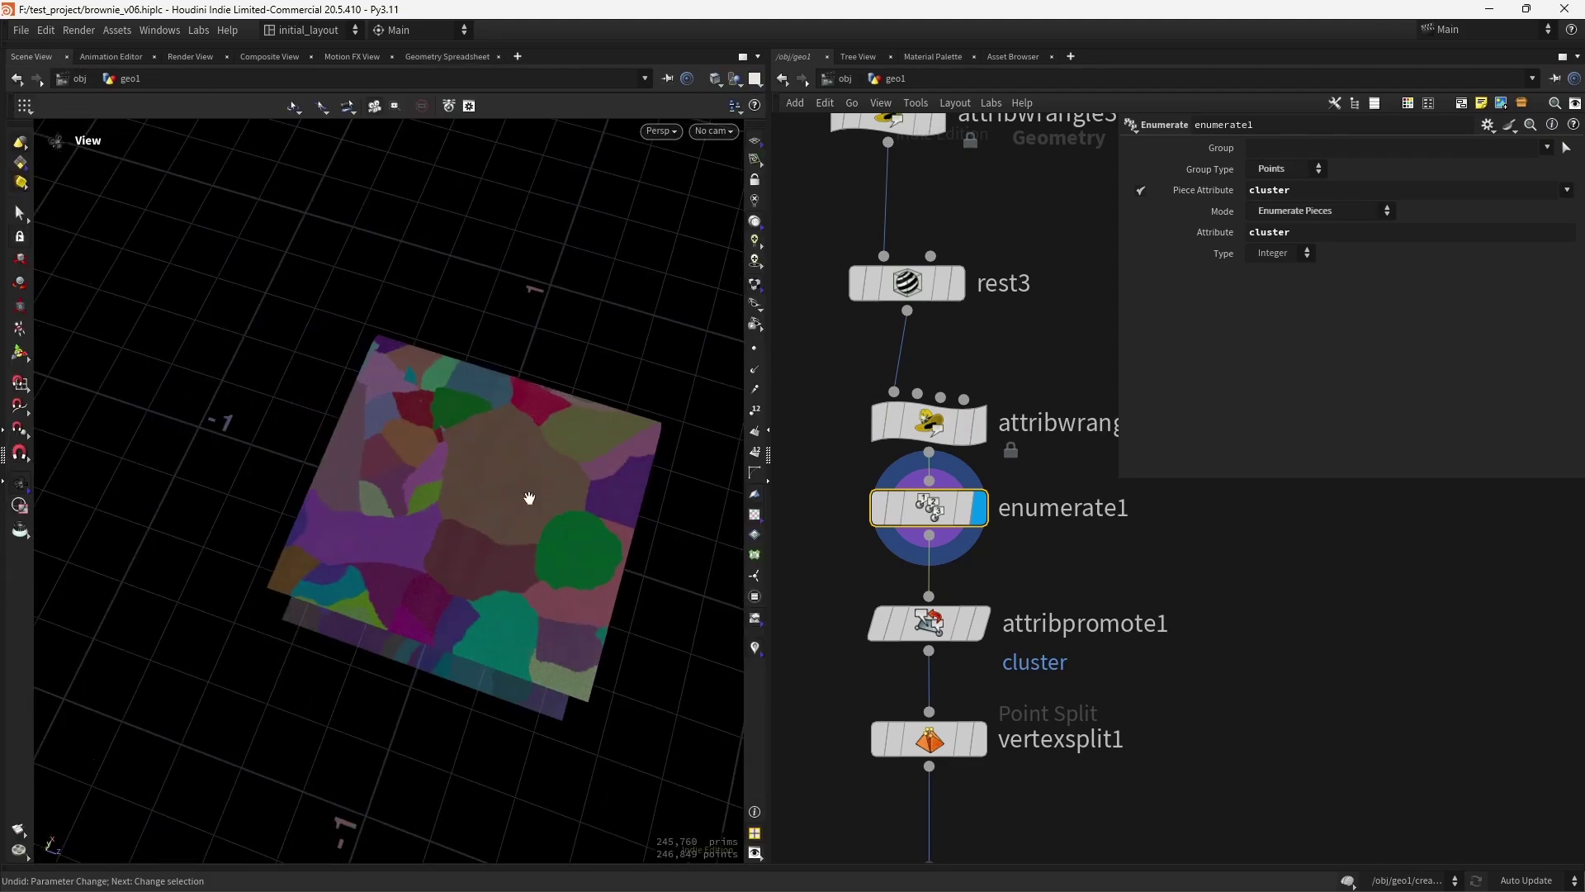
Display attribpromote1 and vertexsplit1 in turn, examining the point-to-primitive cluster promotion and the split by cluster.
middle_click_drag(1072, 597, 1075, 439)
left_click(1012, 399)
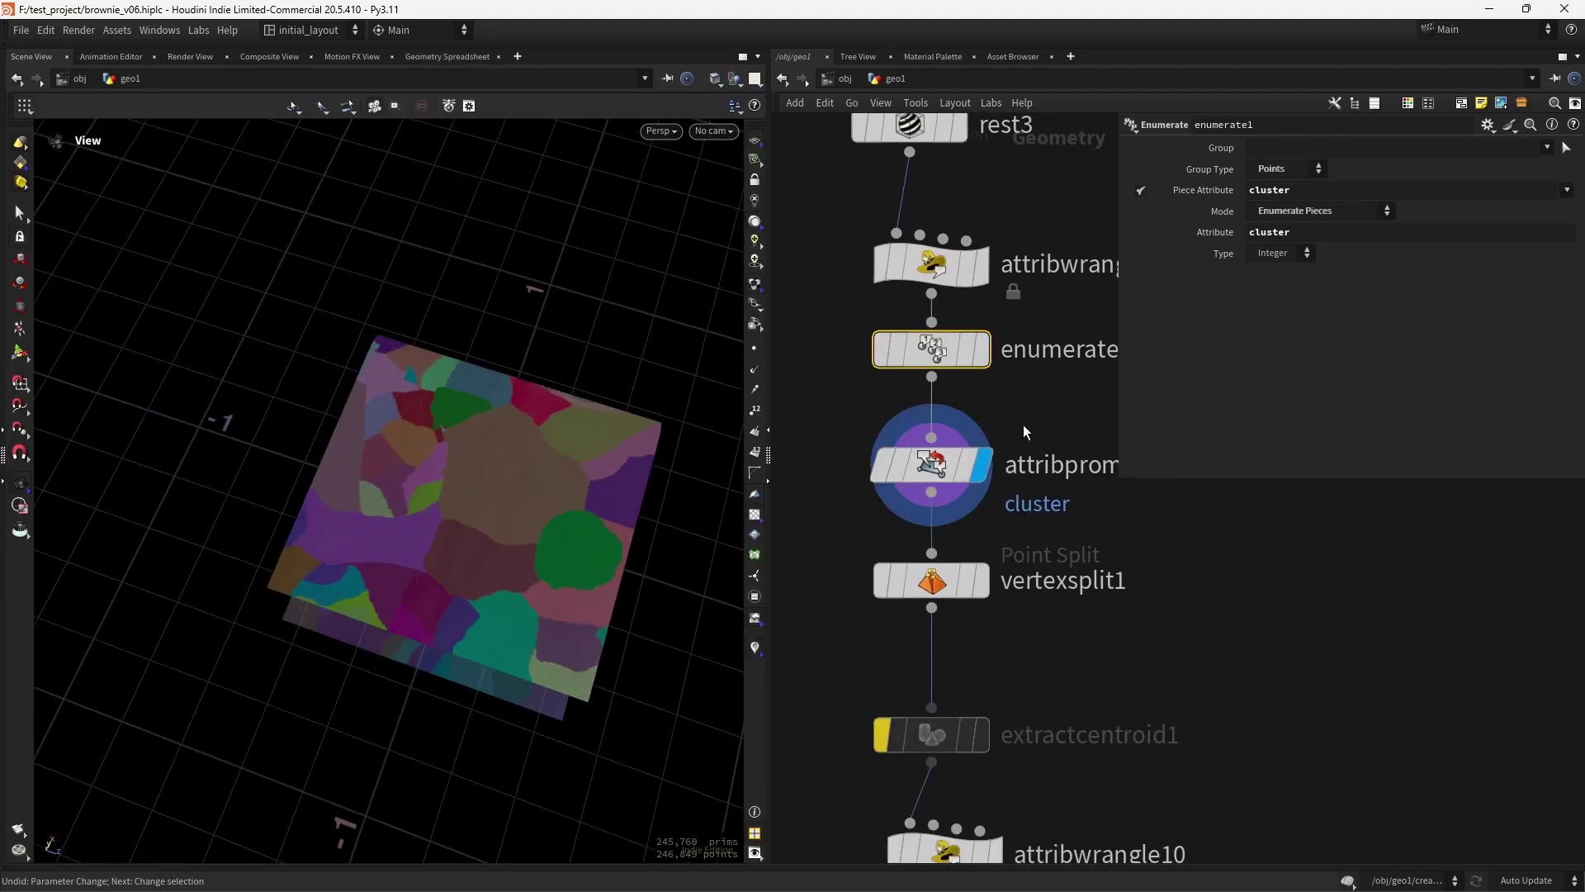
left_click(958, 464)
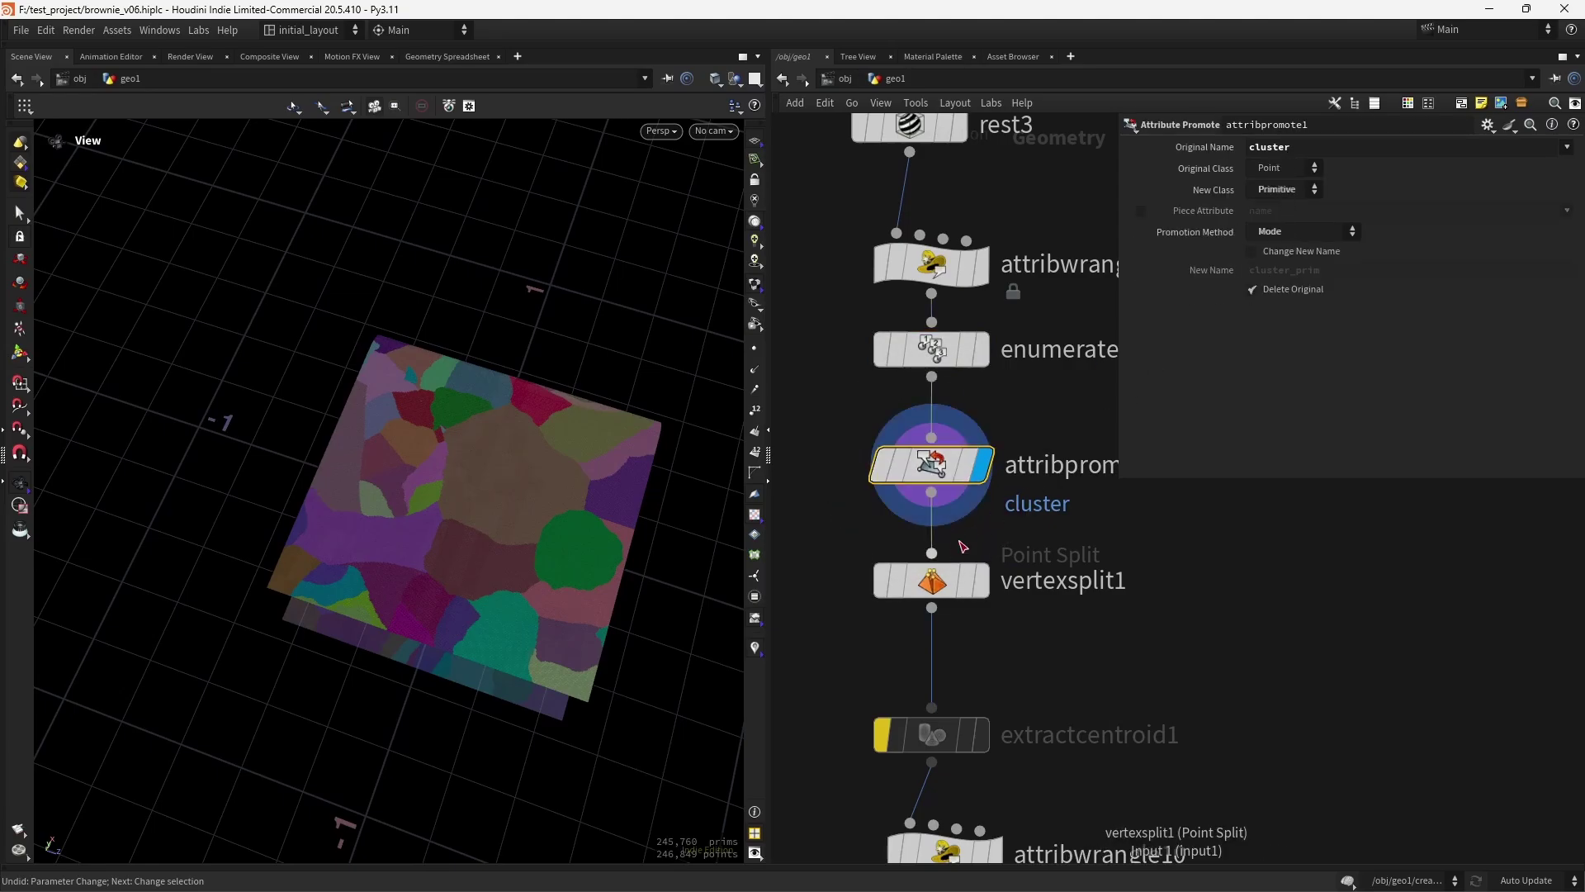
left_click(931, 588)
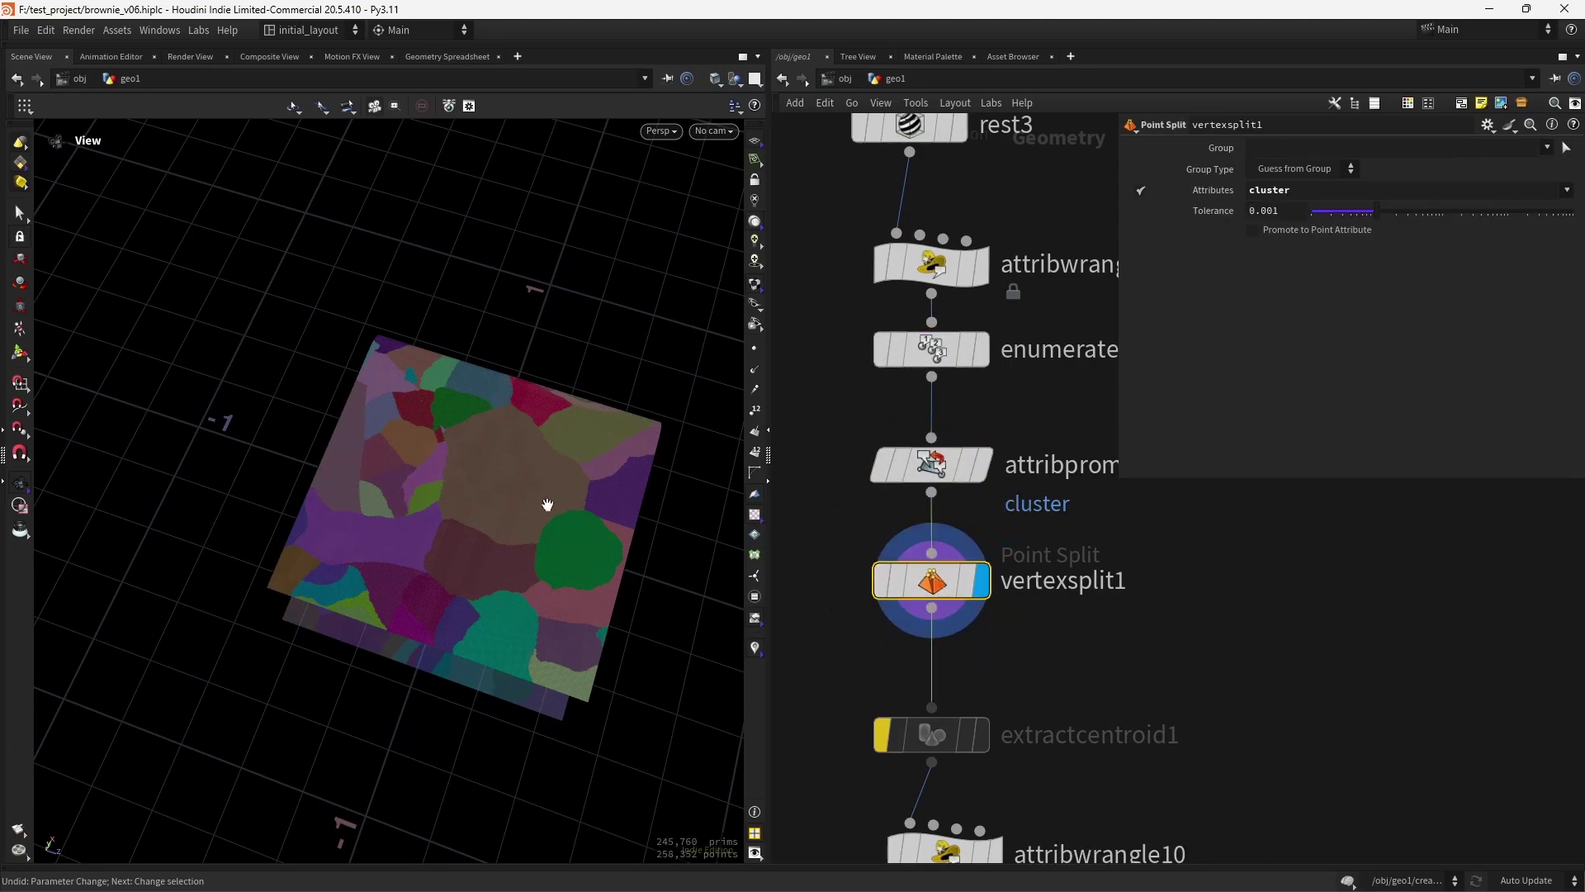
scroll(531, 513, "up", 4)
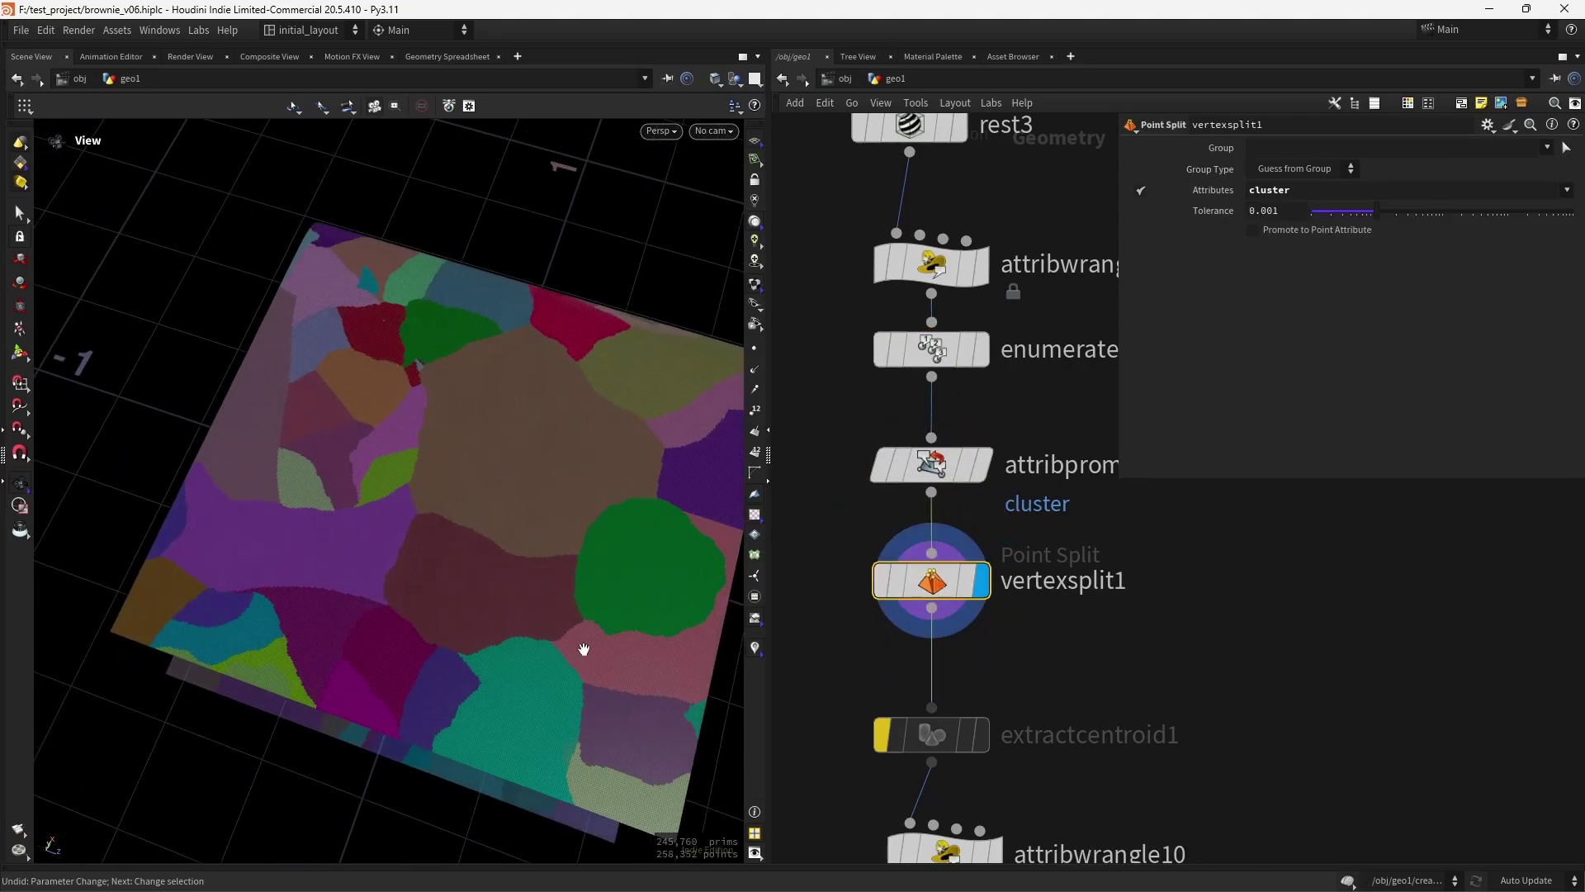
scroll(590, 642, "down", 2)
Open the attribwrangle10 parameters to examine how the name attribute is built from cluster.
middle_click_drag(1066, 657, 1029, 524)
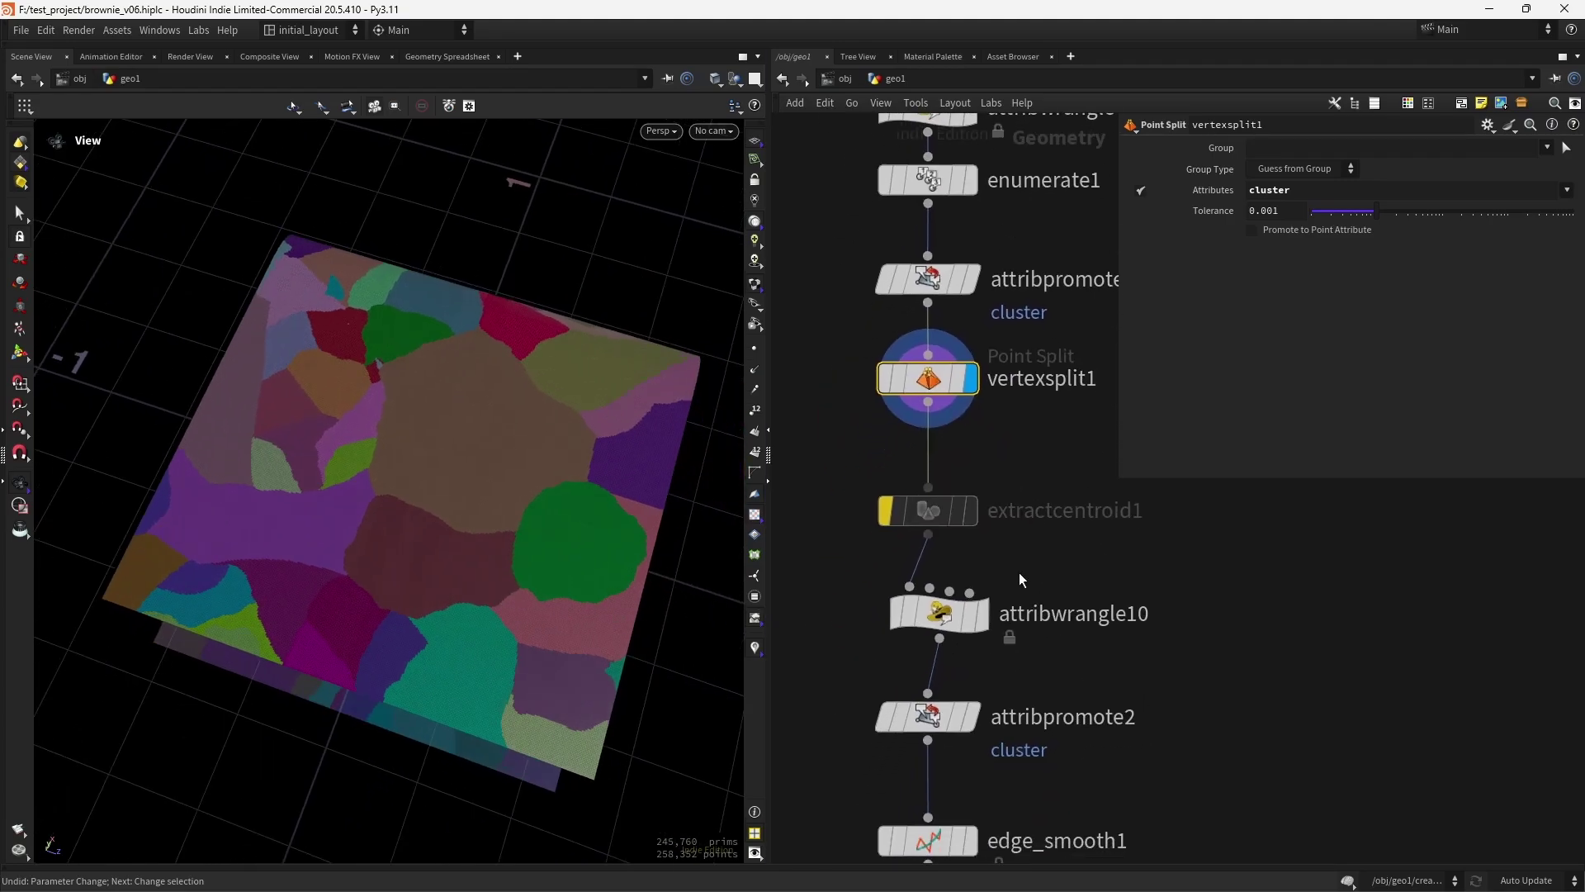
left_click(1073, 627)
middle_click_drag(1065, 589, 1058, 525)
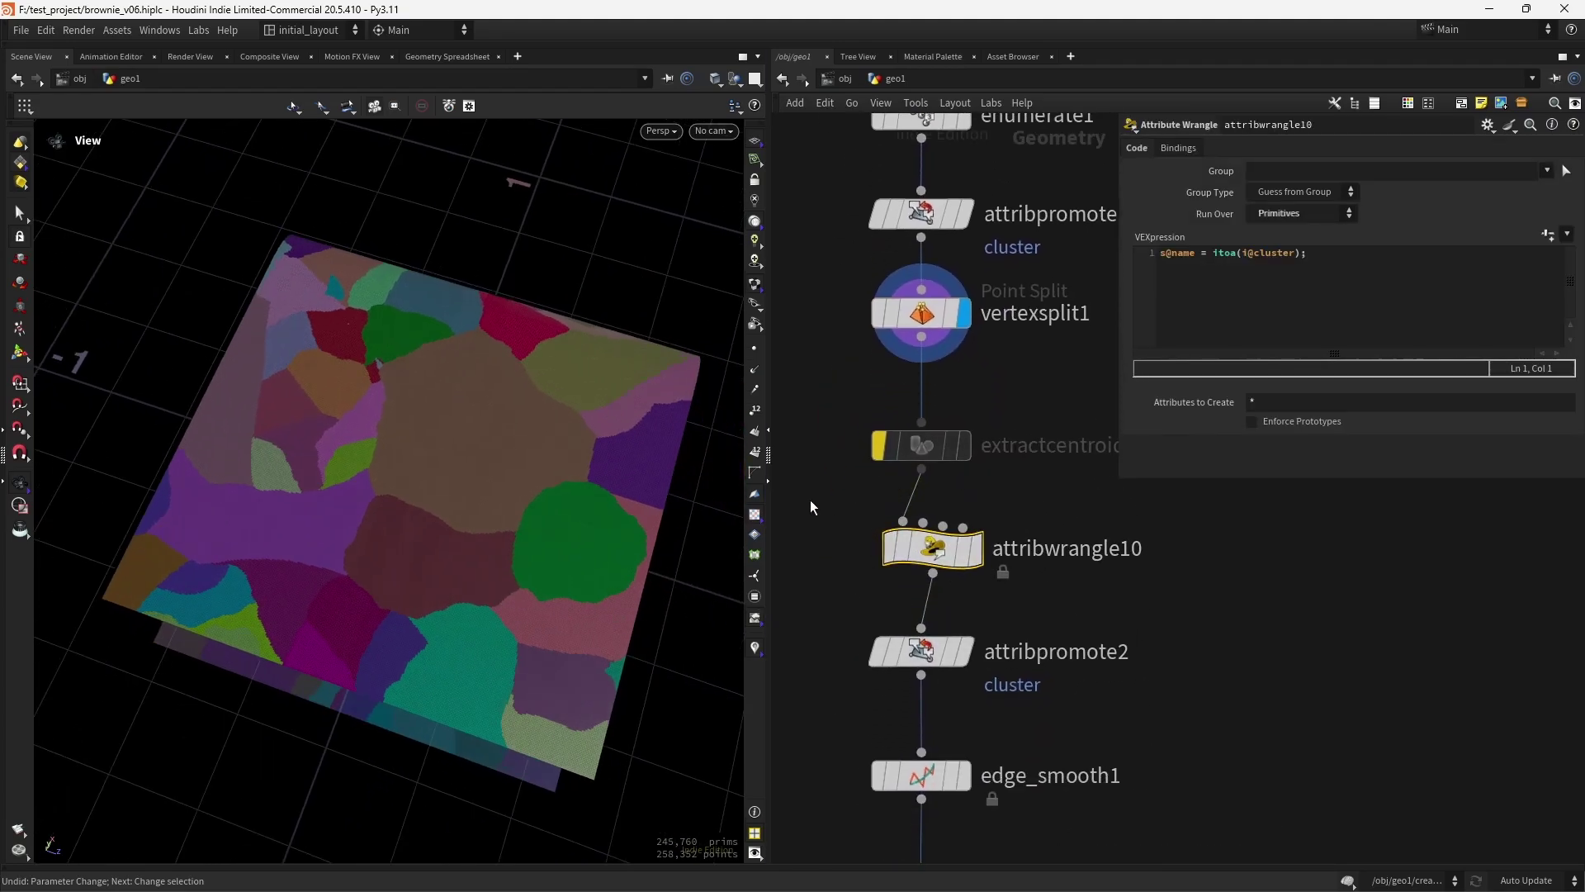
middle_click_drag(1083, 586, 1088, 462)
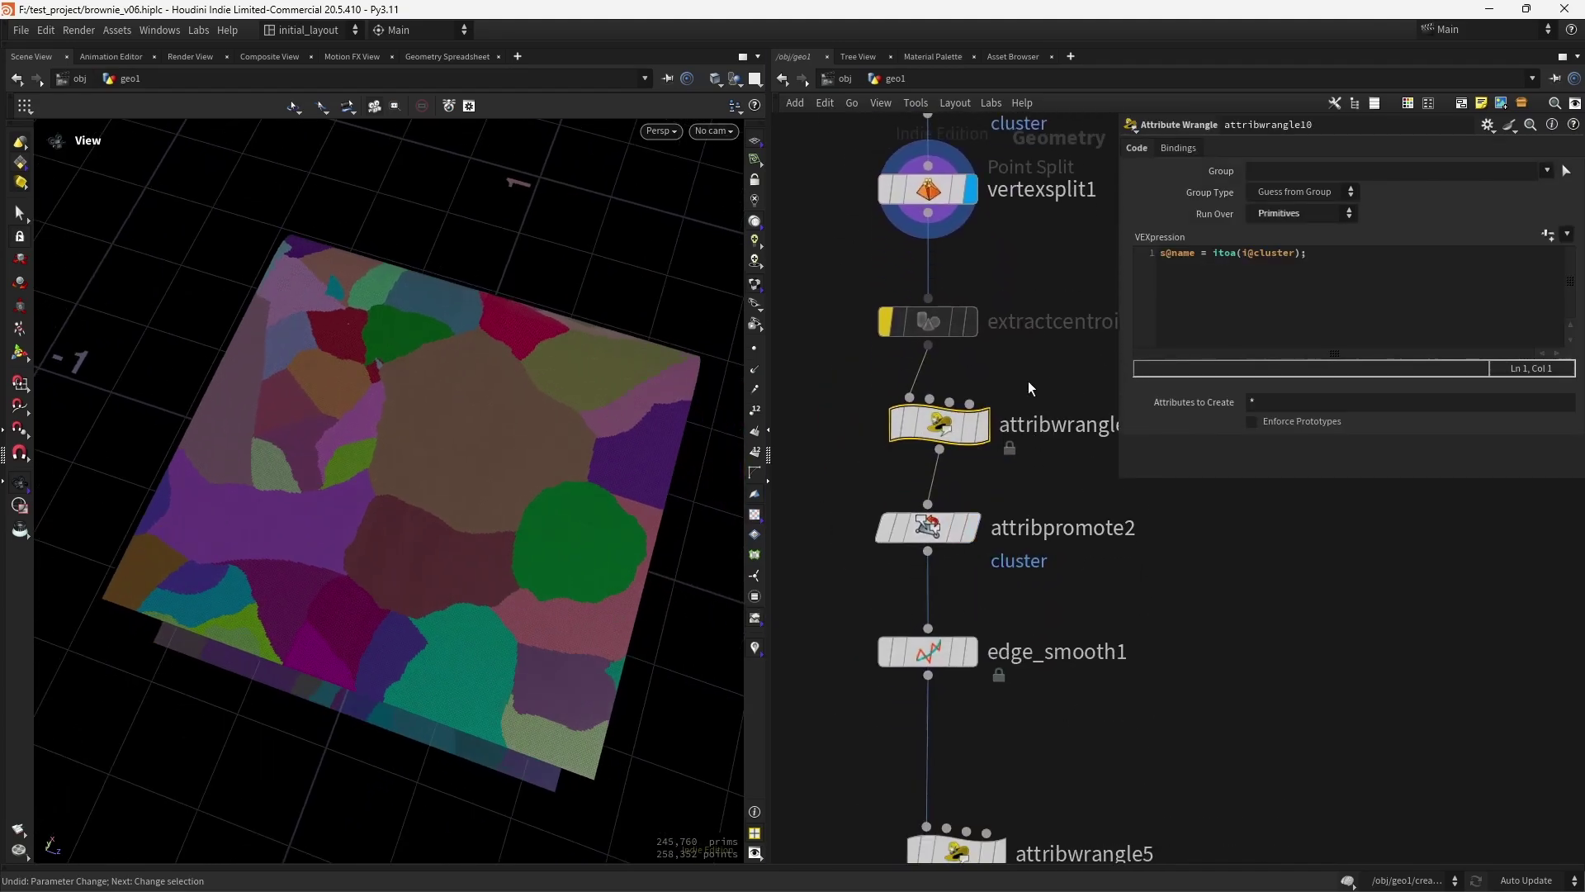
Recheck the settings of attribpromote1 and vertexsplit1, and read the help for the point split's Attributes parameter.
middle_click_drag(1033, 331, 1030, 728)
left_click(947, 479)
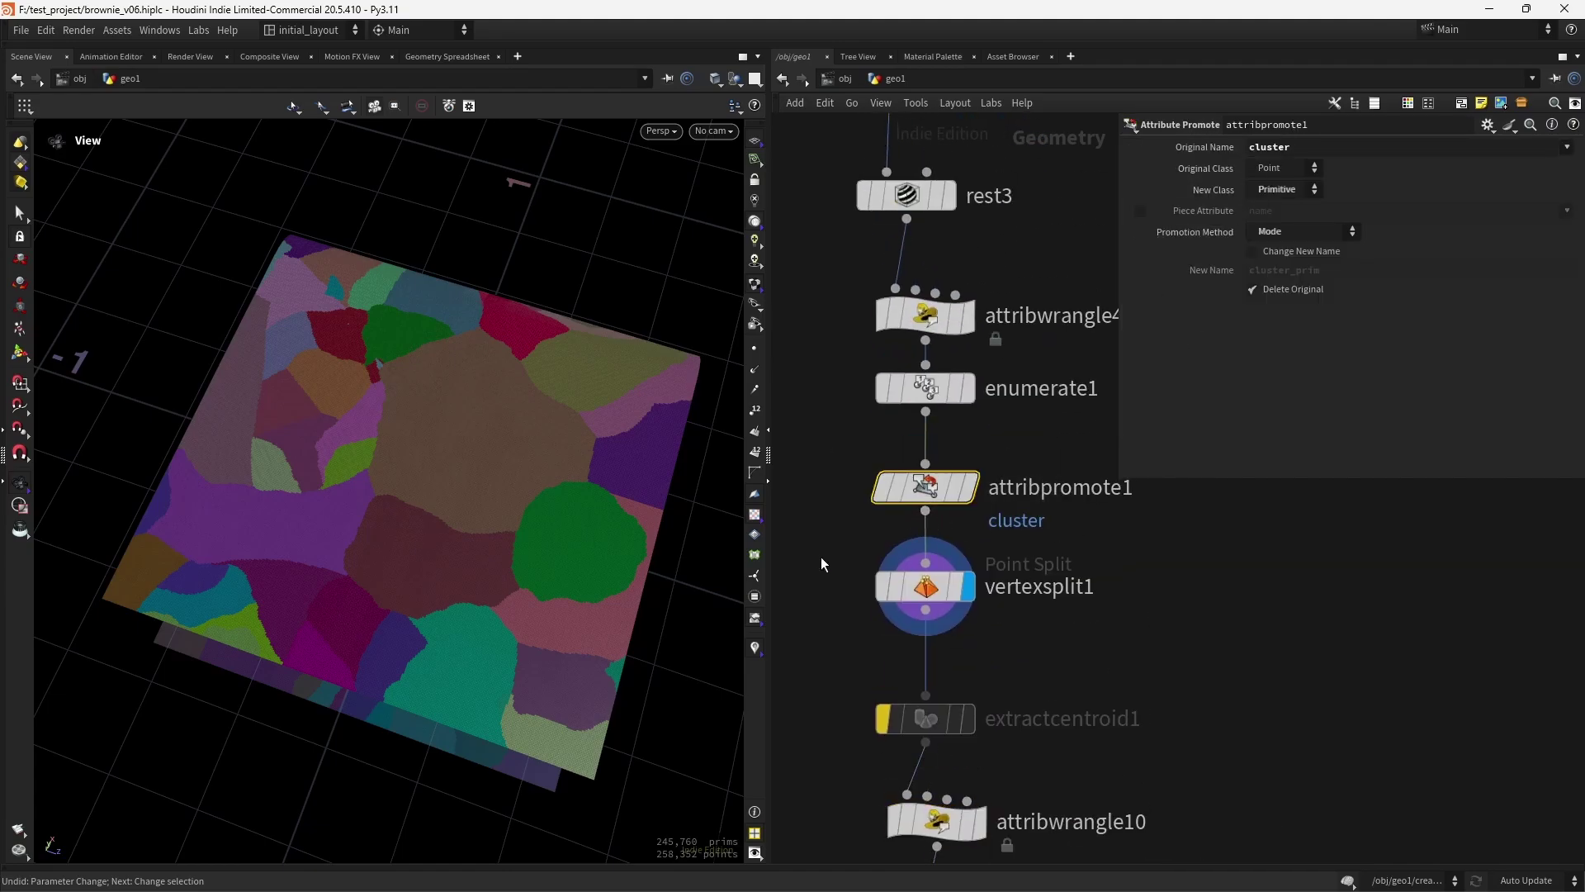
left_click(916, 588)
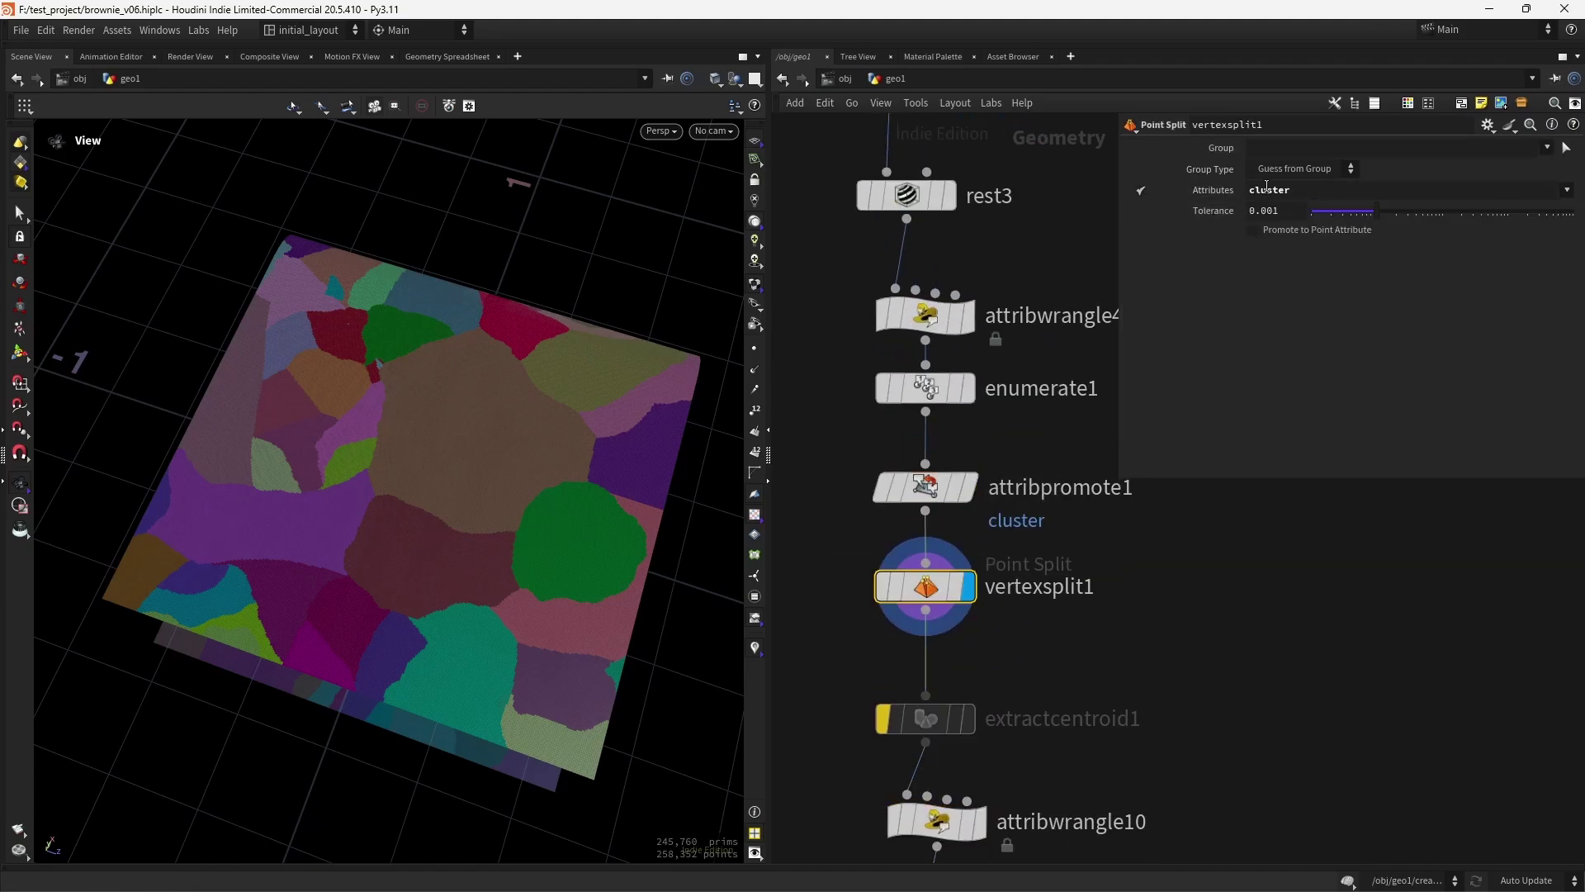
mouse_move(1215, 196)
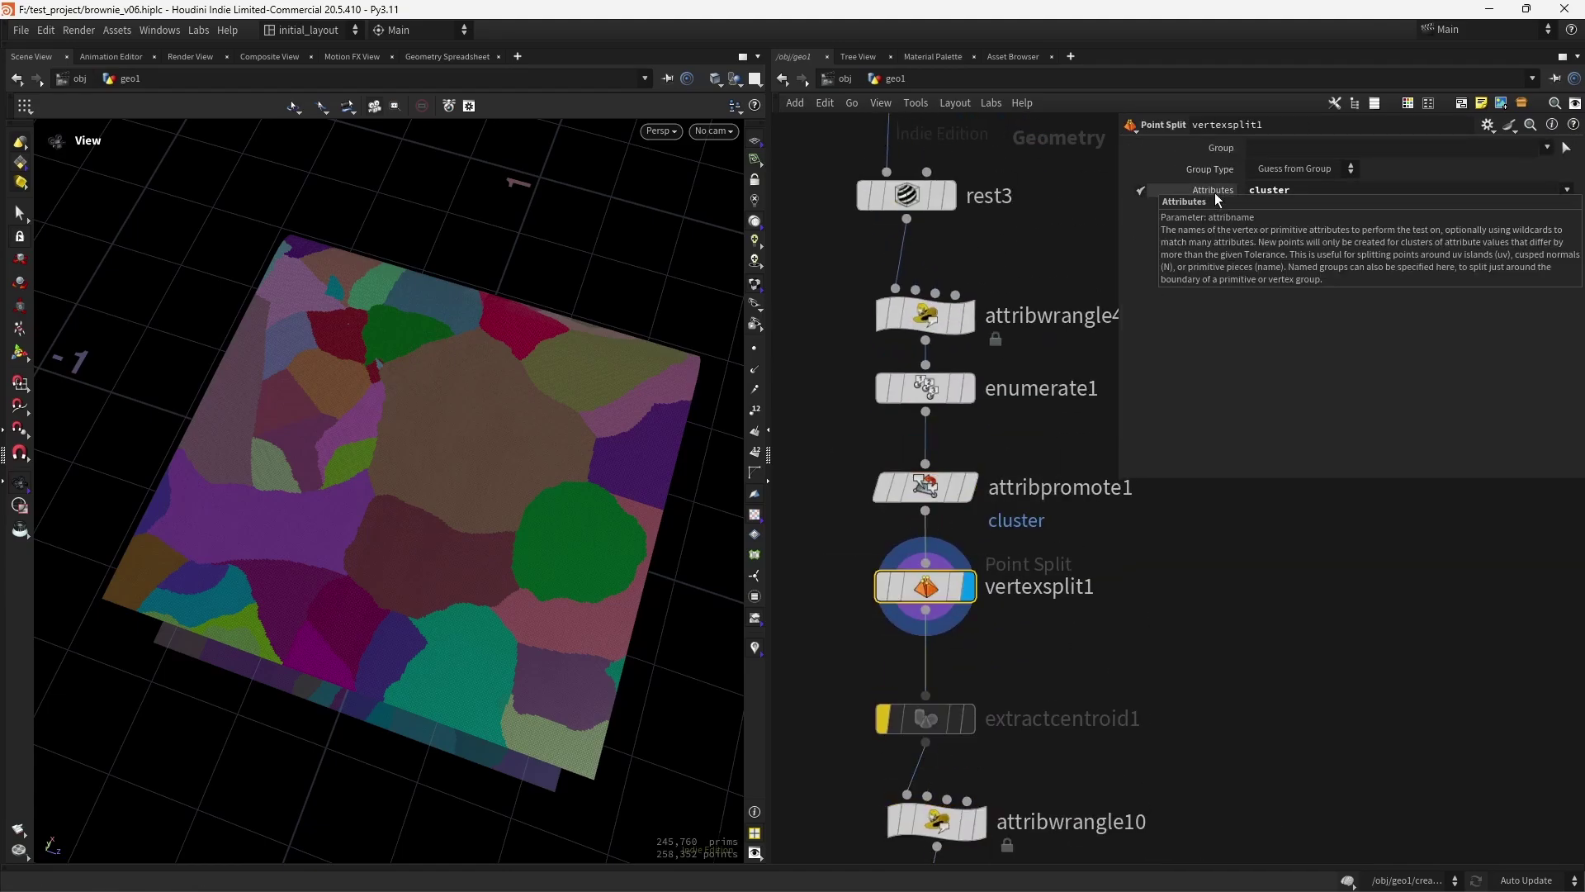
Show attribpromote2 and examine its promotion of cluster from primitives back to points.
middle_click_drag(1073, 689, 1041, 537)
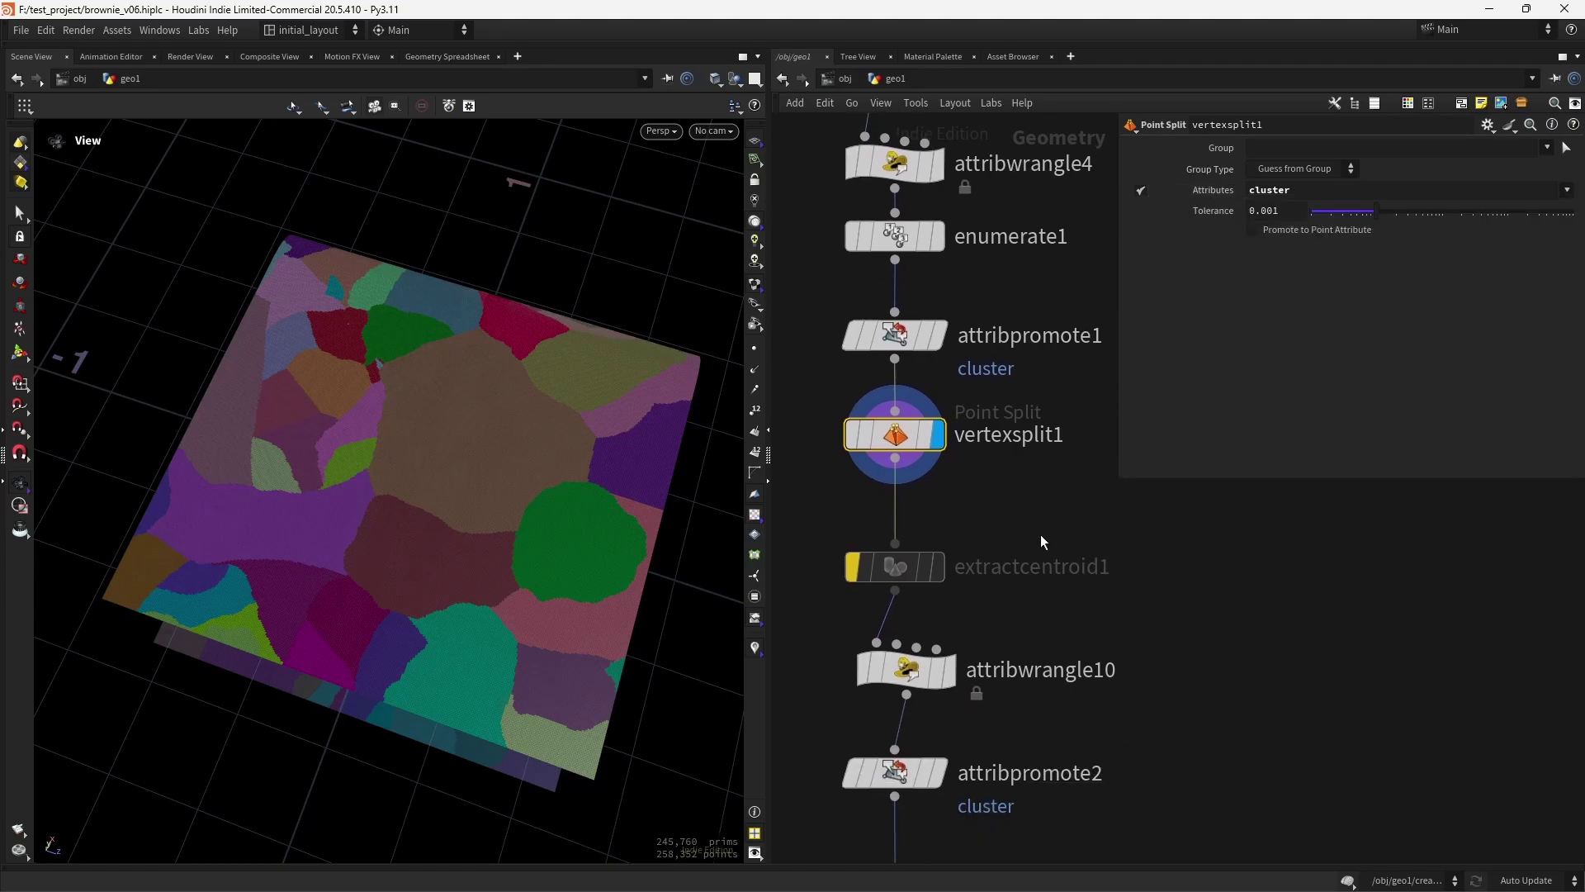
scroll(1074, 601, "down", 2)
middle_click_drag(1016, 601, 1033, 439)
scroll(1019, 547, "up", 3)
left_click(975, 617)
left_click(944, 618)
middle_click_drag(1033, 688, 1029, 553)
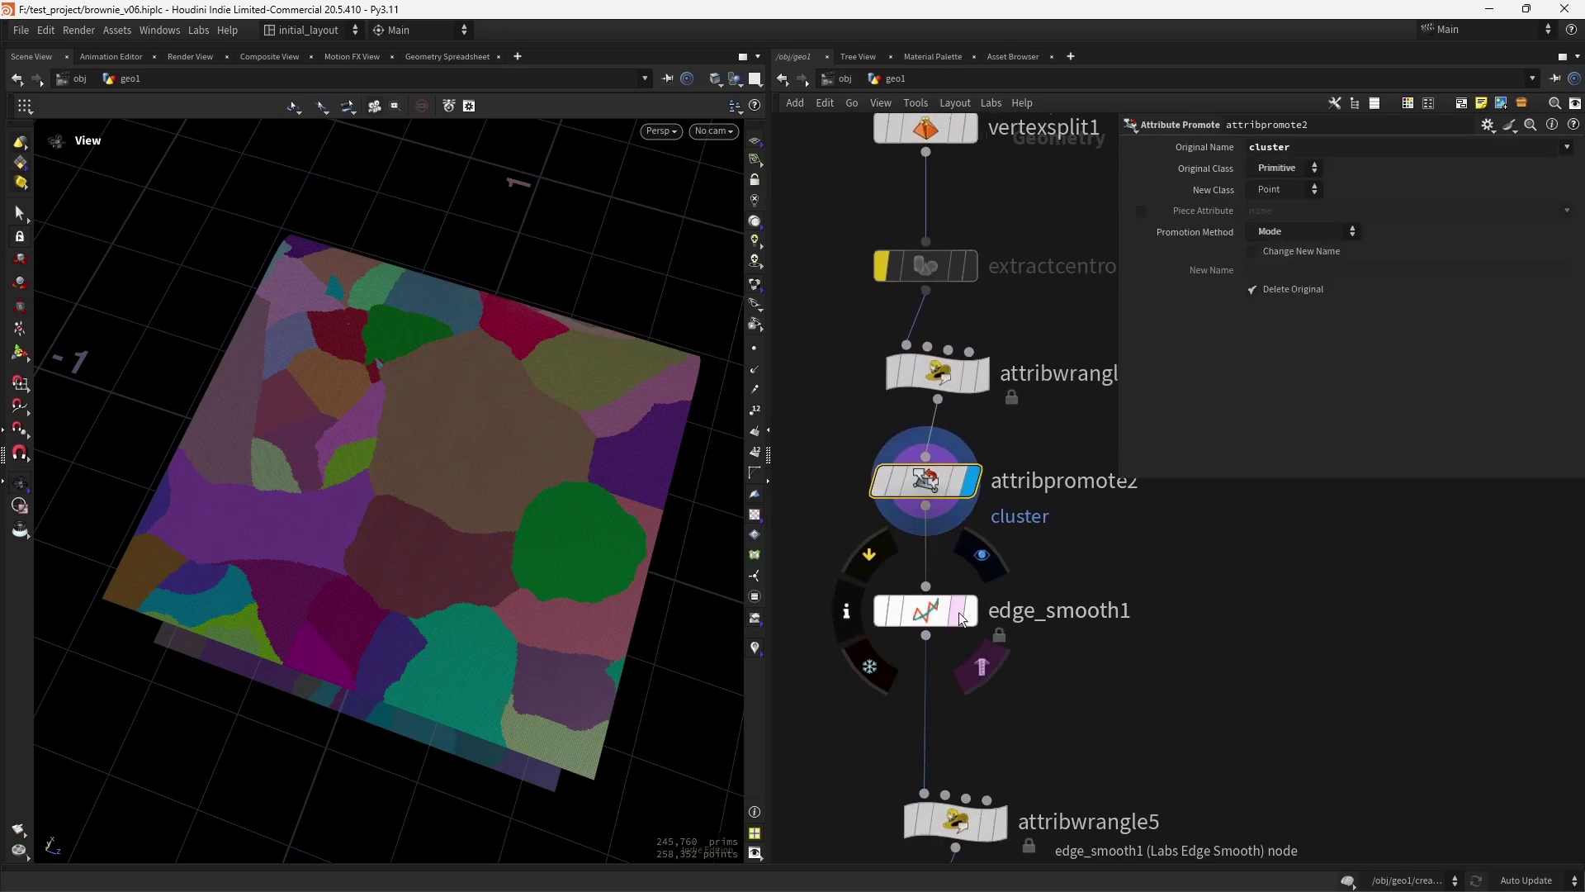
Show edge_smooth1 and inspect the smoothed cluster borders up close.
left_click(981, 554)
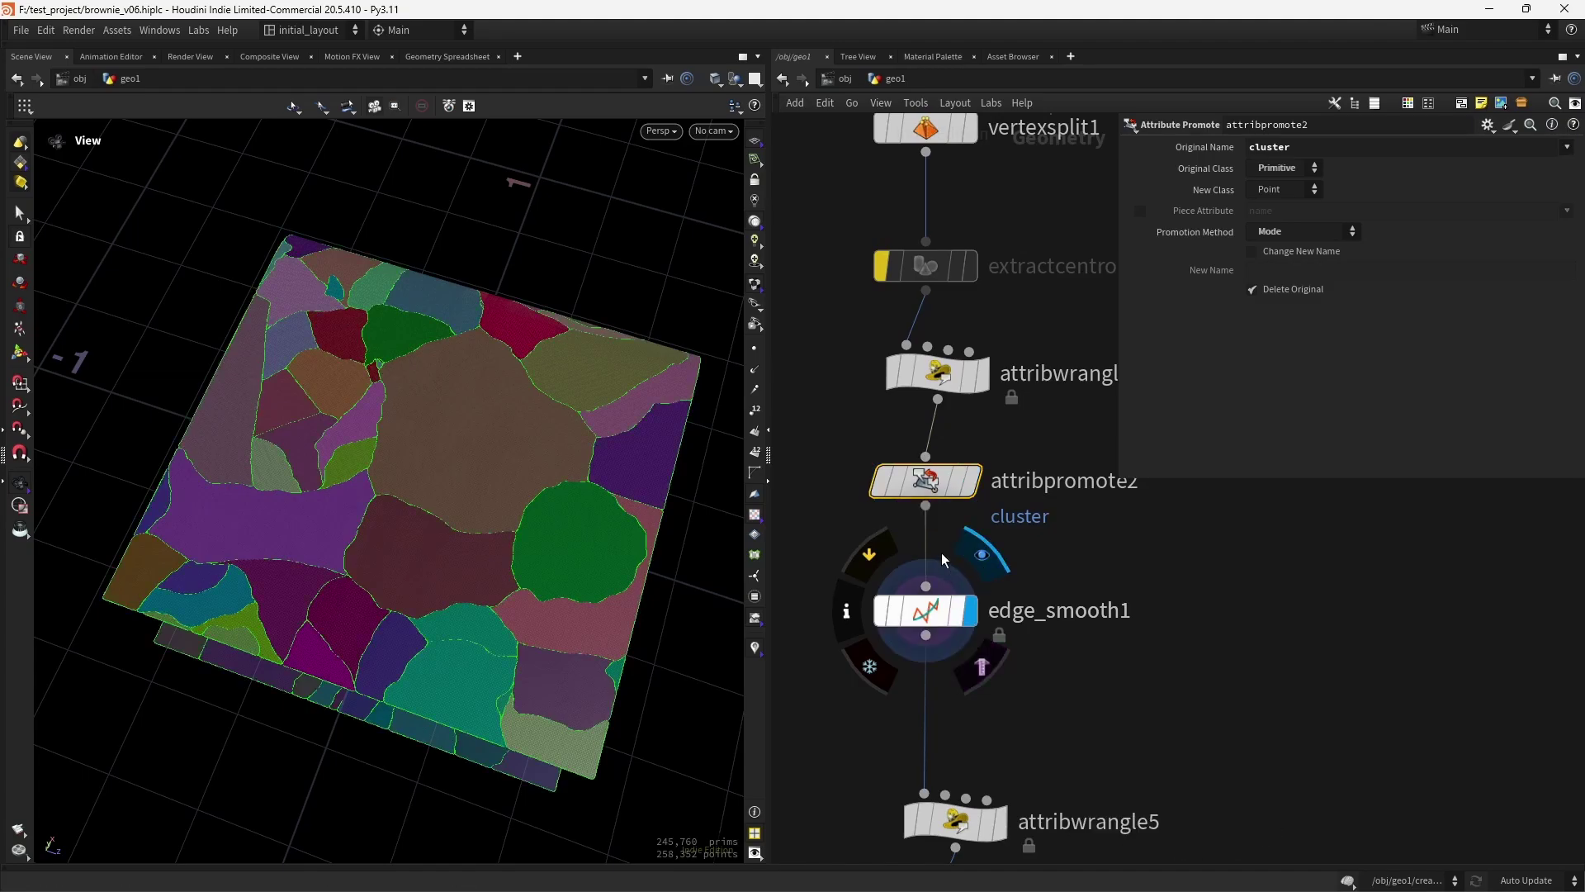
scroll(548, 563, "up", 5)
scroll(548, 563, "up", 6)
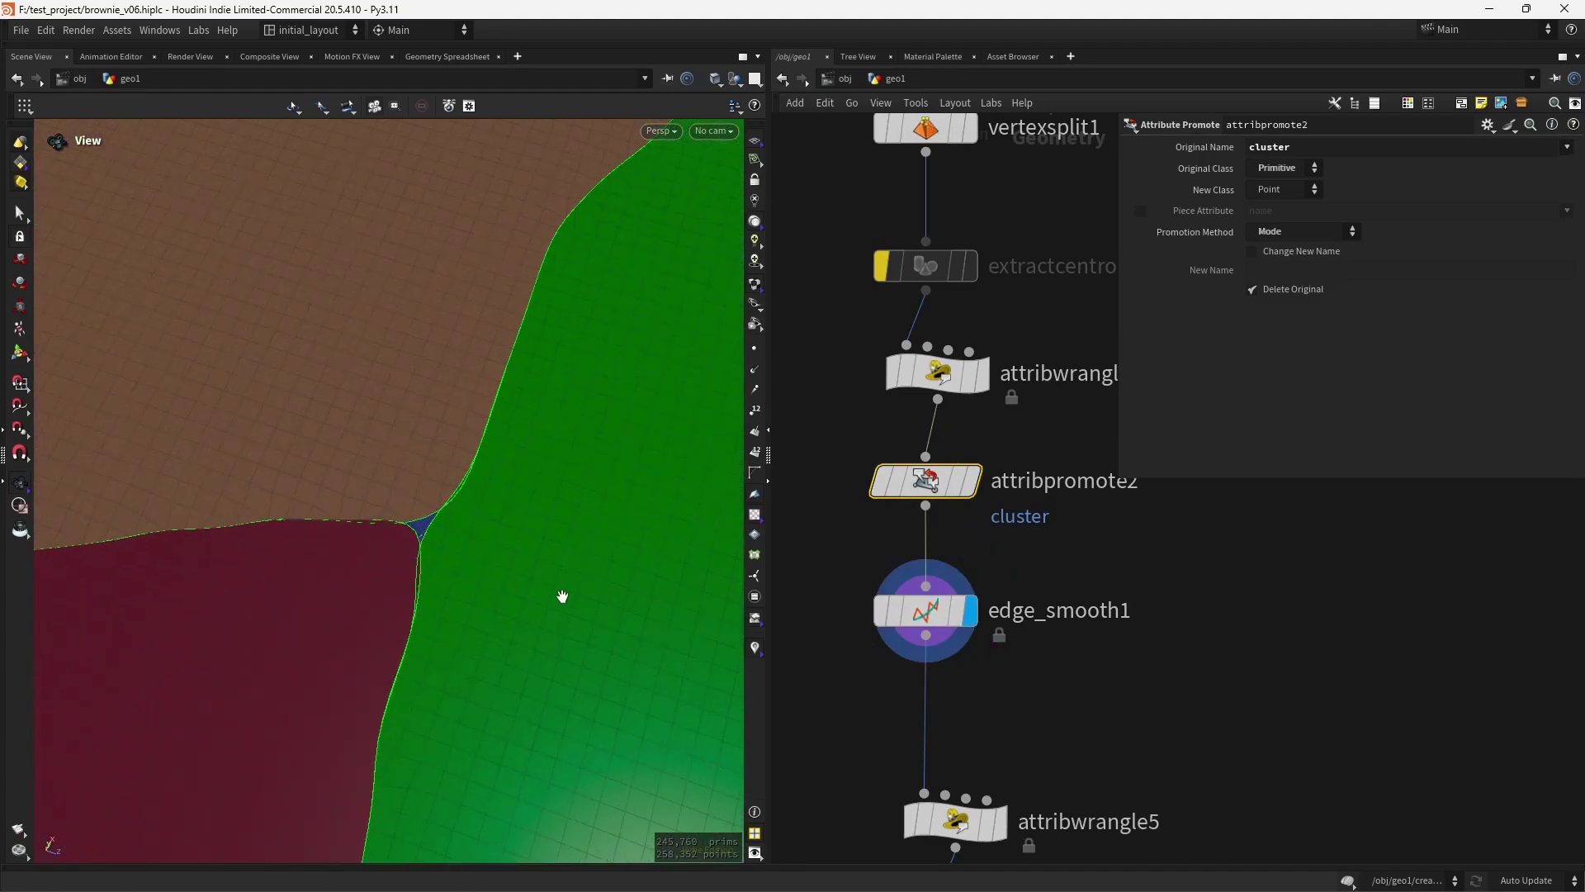
right_click_drag(433, 637, 615, 607)
middle_click_drag(578, 623, 542, 686)
left_click_drag(542, 686, 528, 635)
Show attribwrangle5 and examine its random per-cluster displacement along the normals, viewing the pieces from several angles.
middle_click_drag(1016, 725, 915, 581)
left_click(915, 581)
middle_click_drag(1020, 656, 1024, 610)
left_click(982, 581)
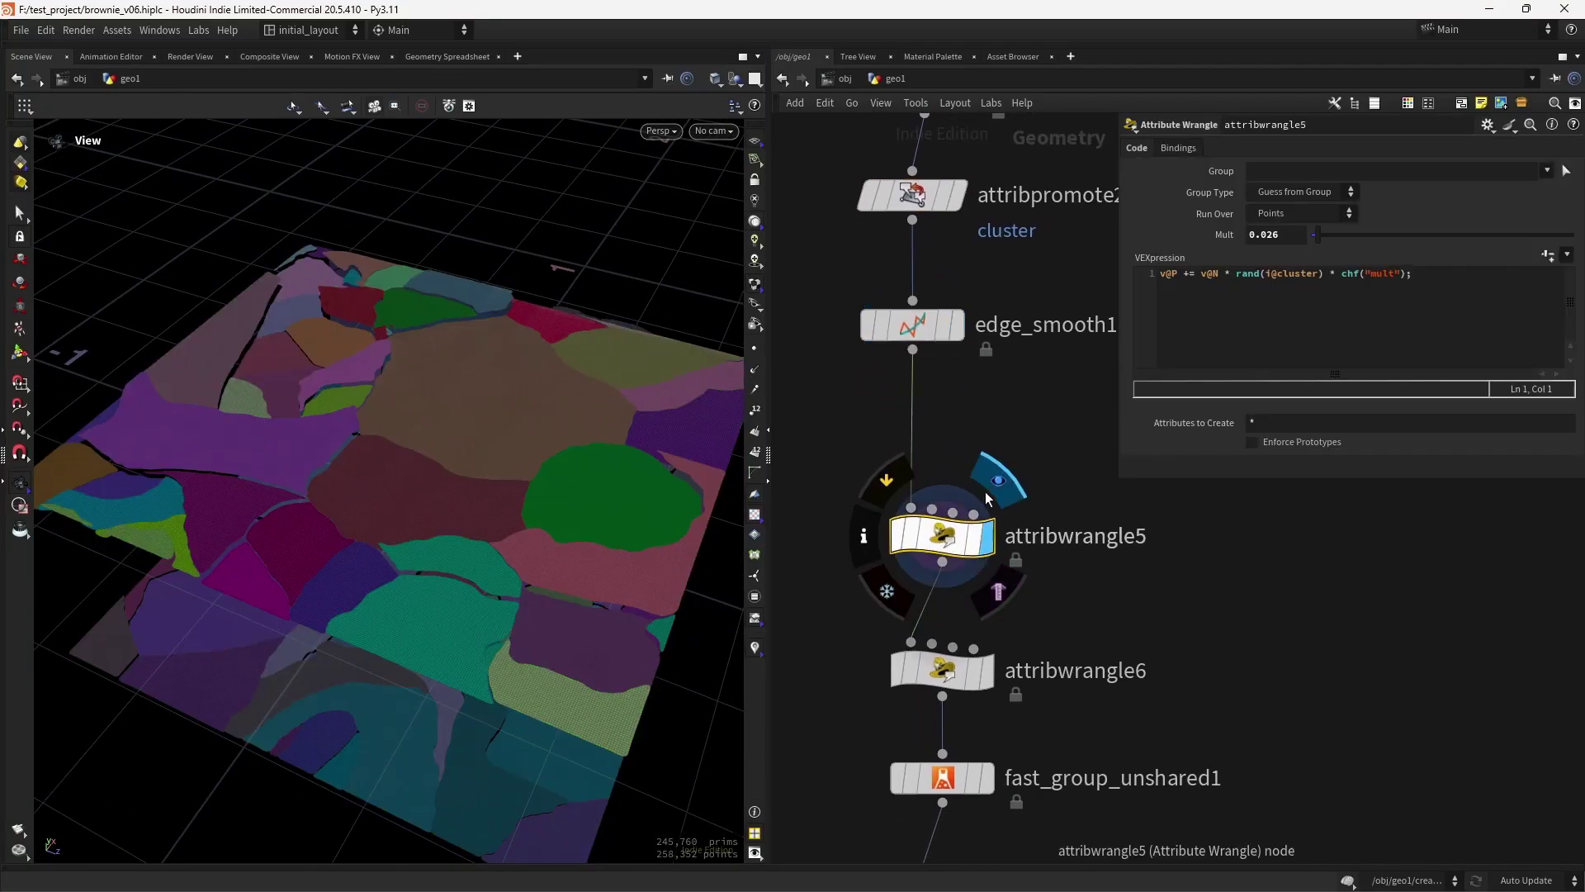
left_click_drag(587, 492, 646, 495)
left_click_drag(468, 562, 523, 559)
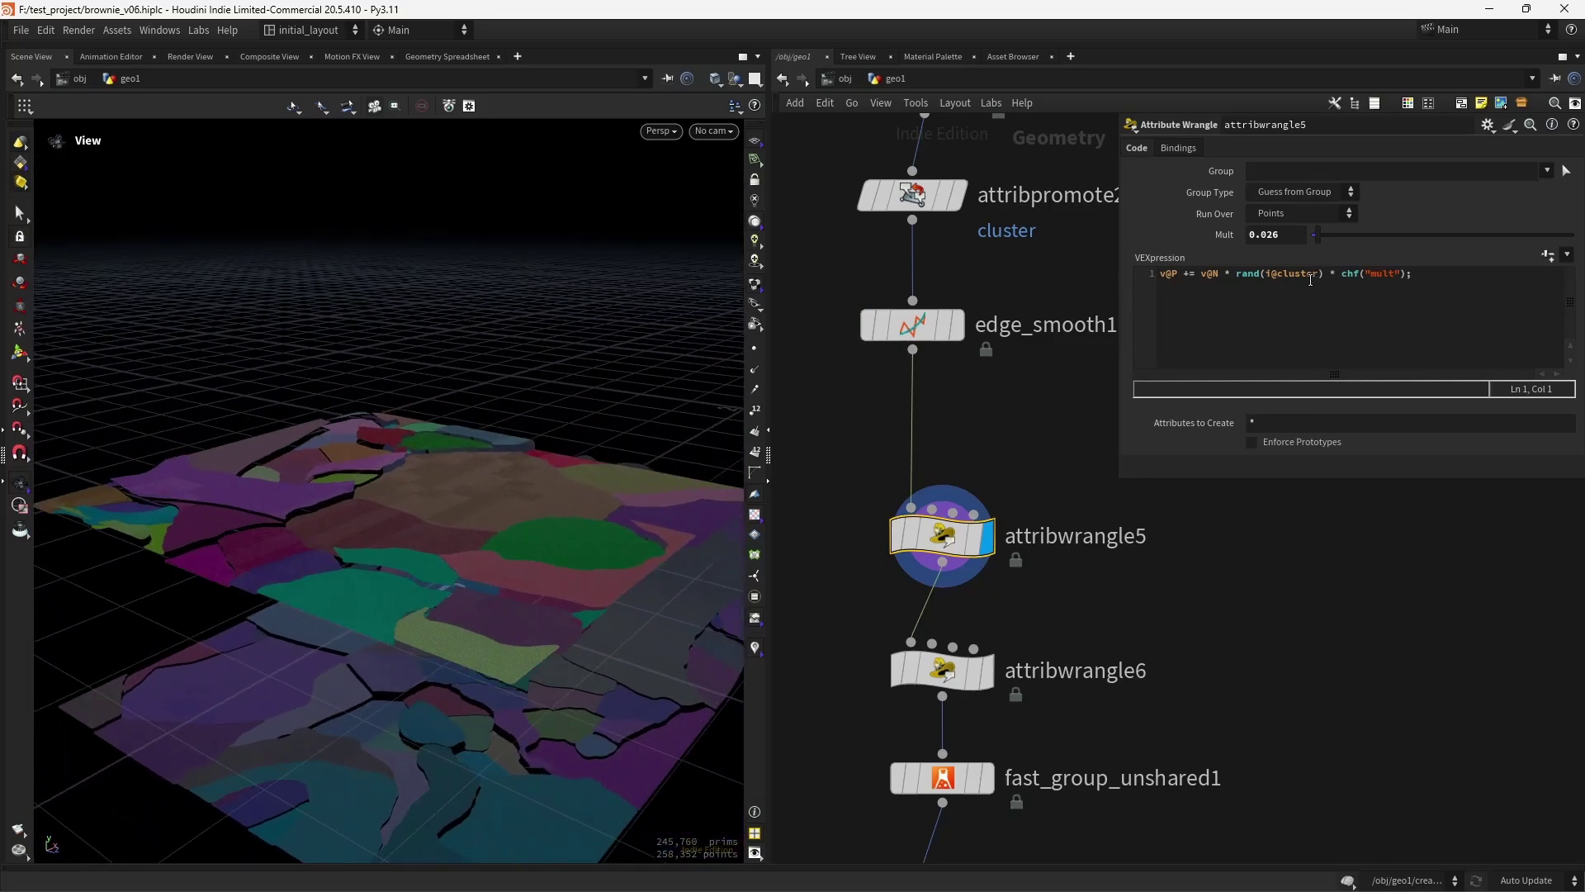
left_click_drag(536, 537, 644, 566)
Show attribwrangle6's random cluster removal and try a different Seed, undoing the change.
middle_click_drag(860, 655, 867, 535)
left_click(978, 549)
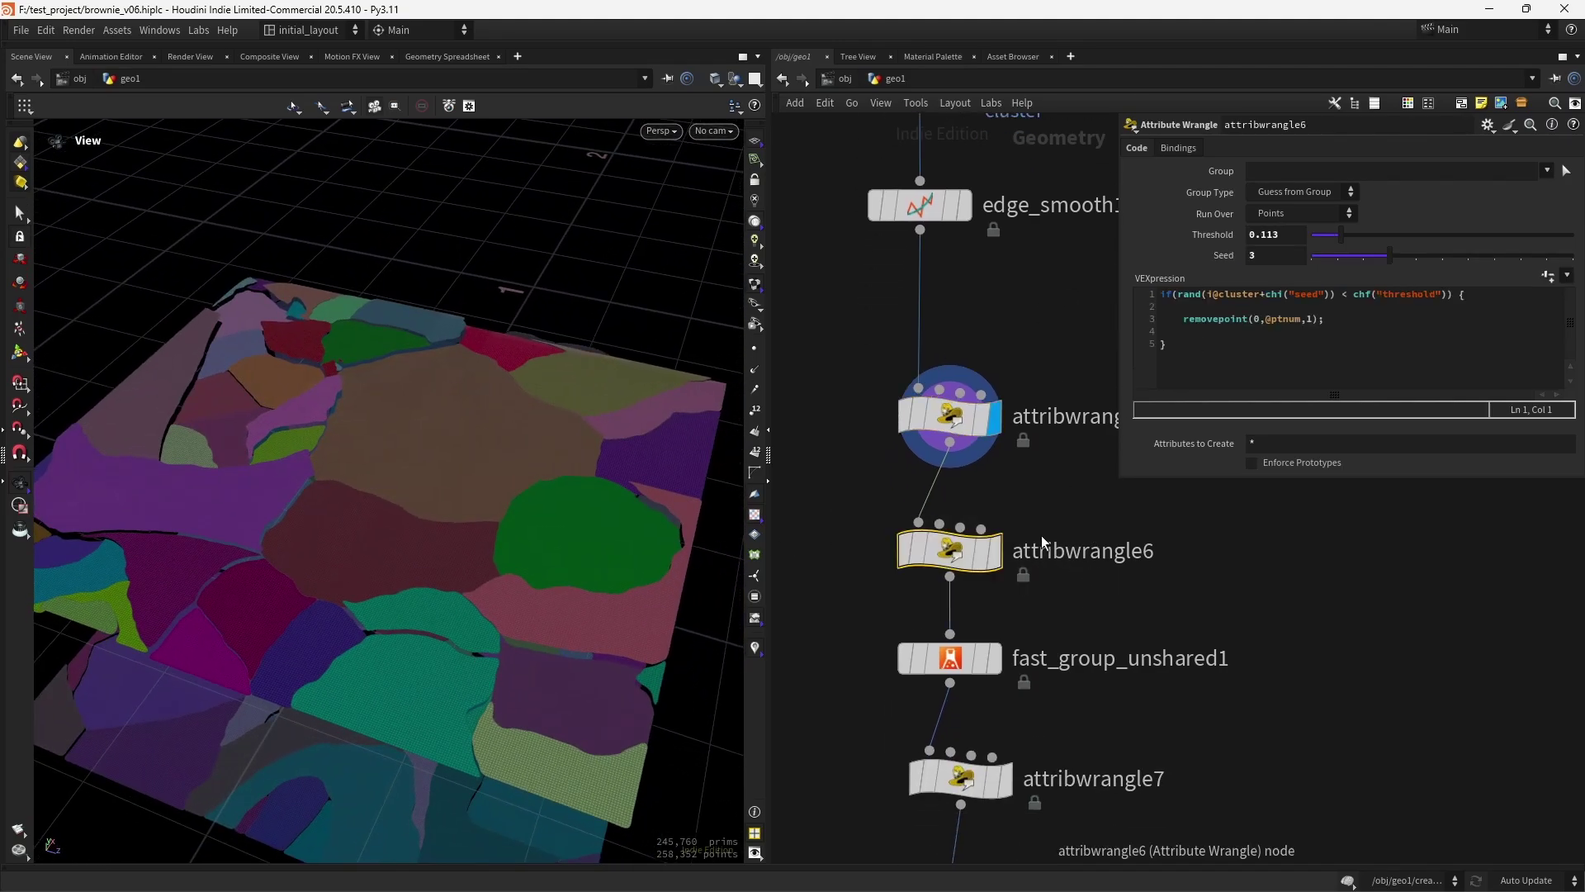
mouse_move(993, 561)
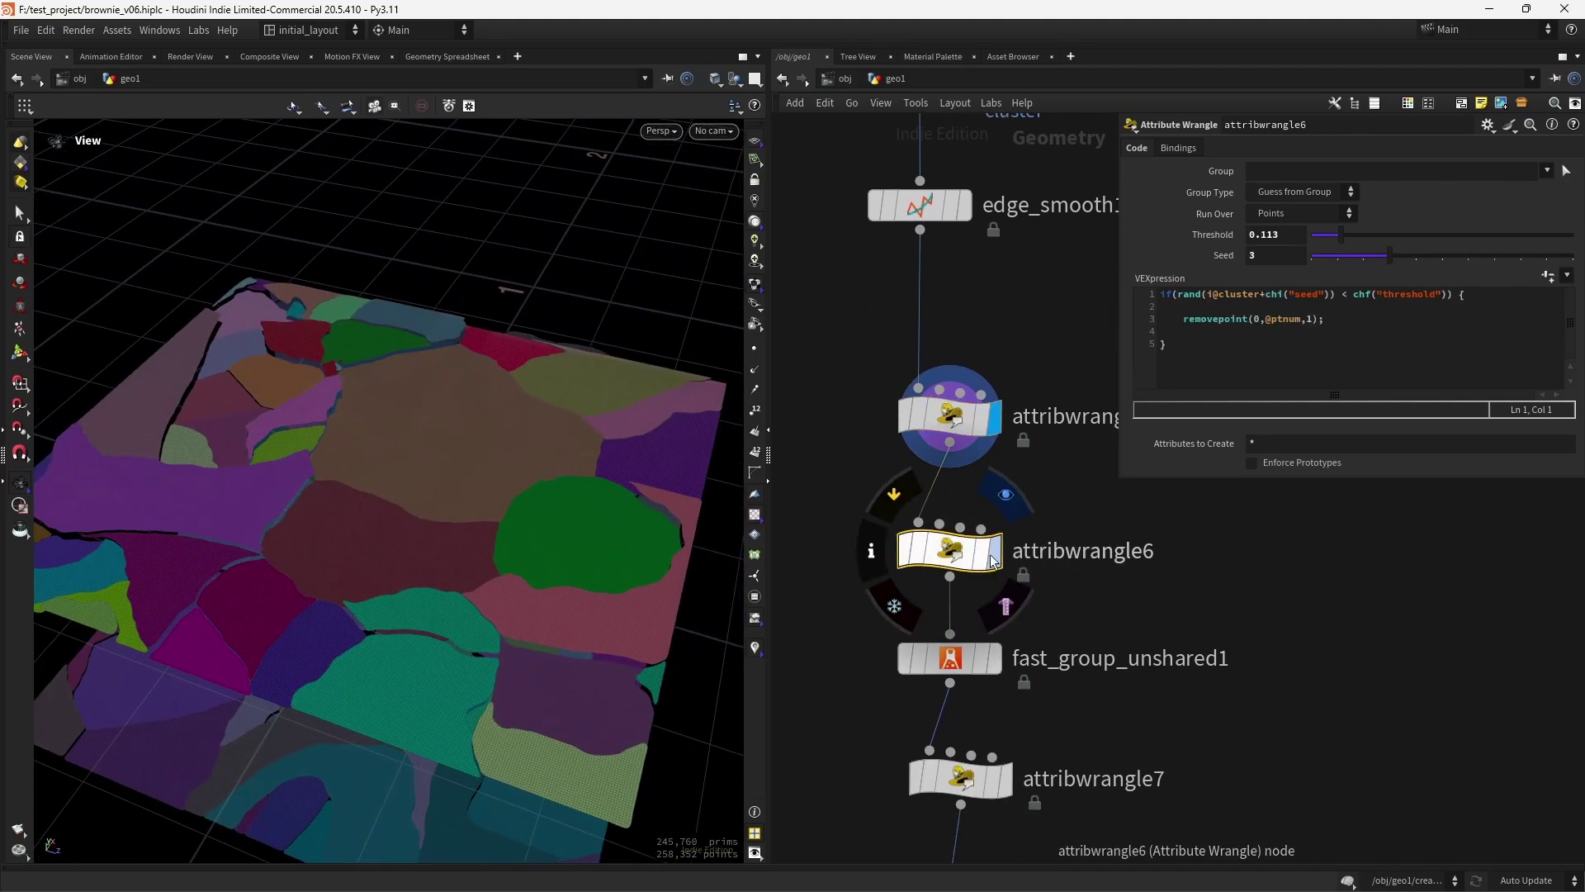
left_click(1009, 498)
left_click_drag(436, 609, 635, 587)
left_click_drag(1378, 255, 1329, 271)
key("ctrl+z")
Show fast_group_unshared1 and examine the unshared point group along the cluster borders.
middle_click_drag(1113, 539, 1098, 370)
mouse_move(955, 498)
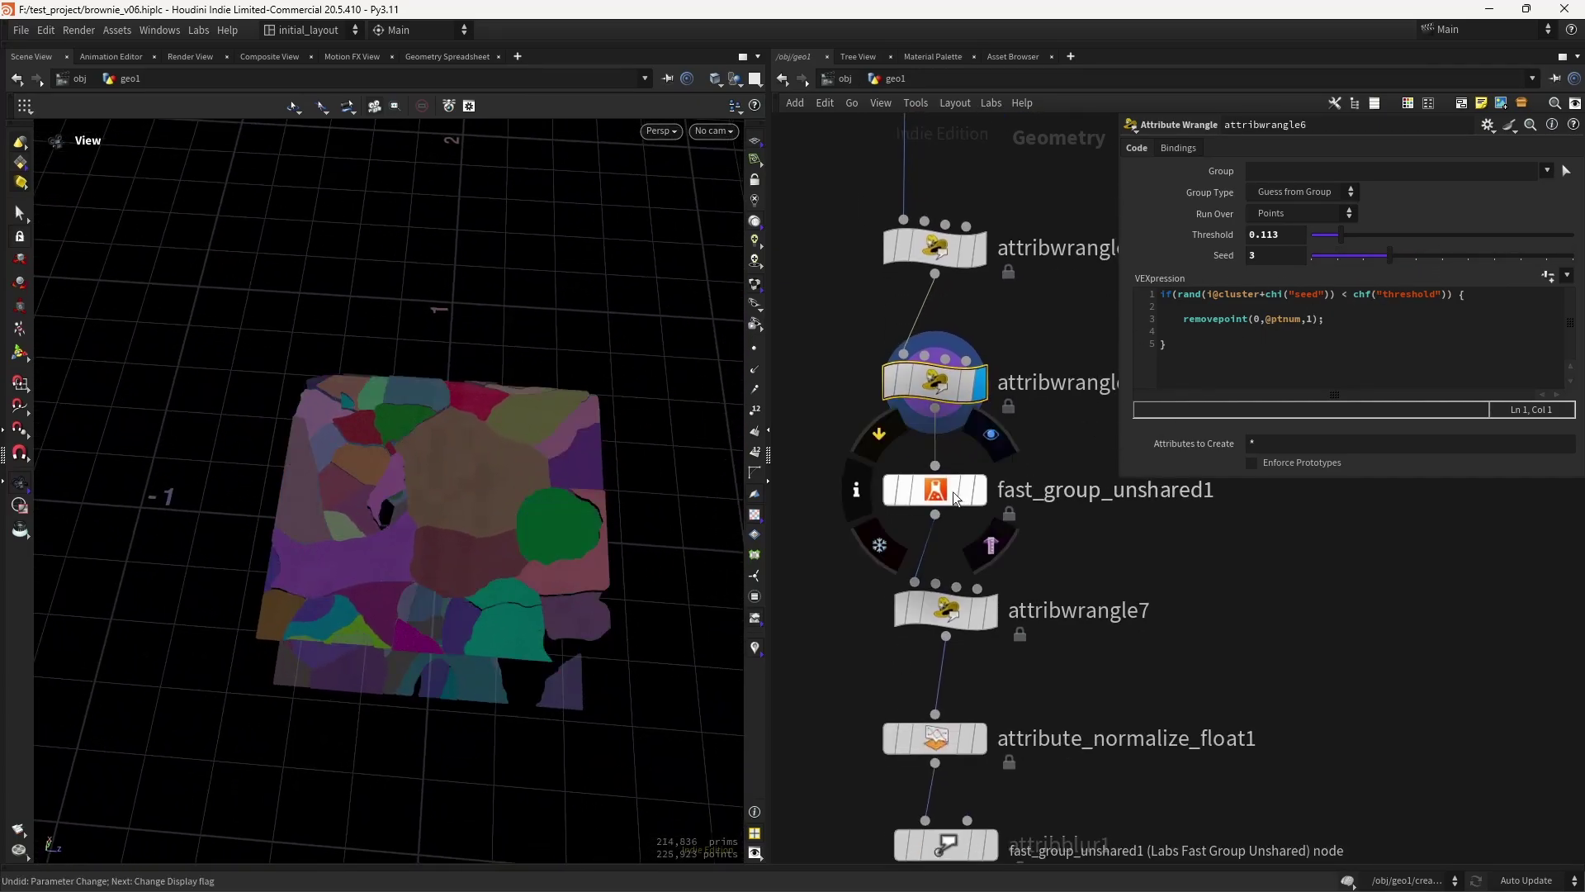
scroll(556, 477, "up", 8)
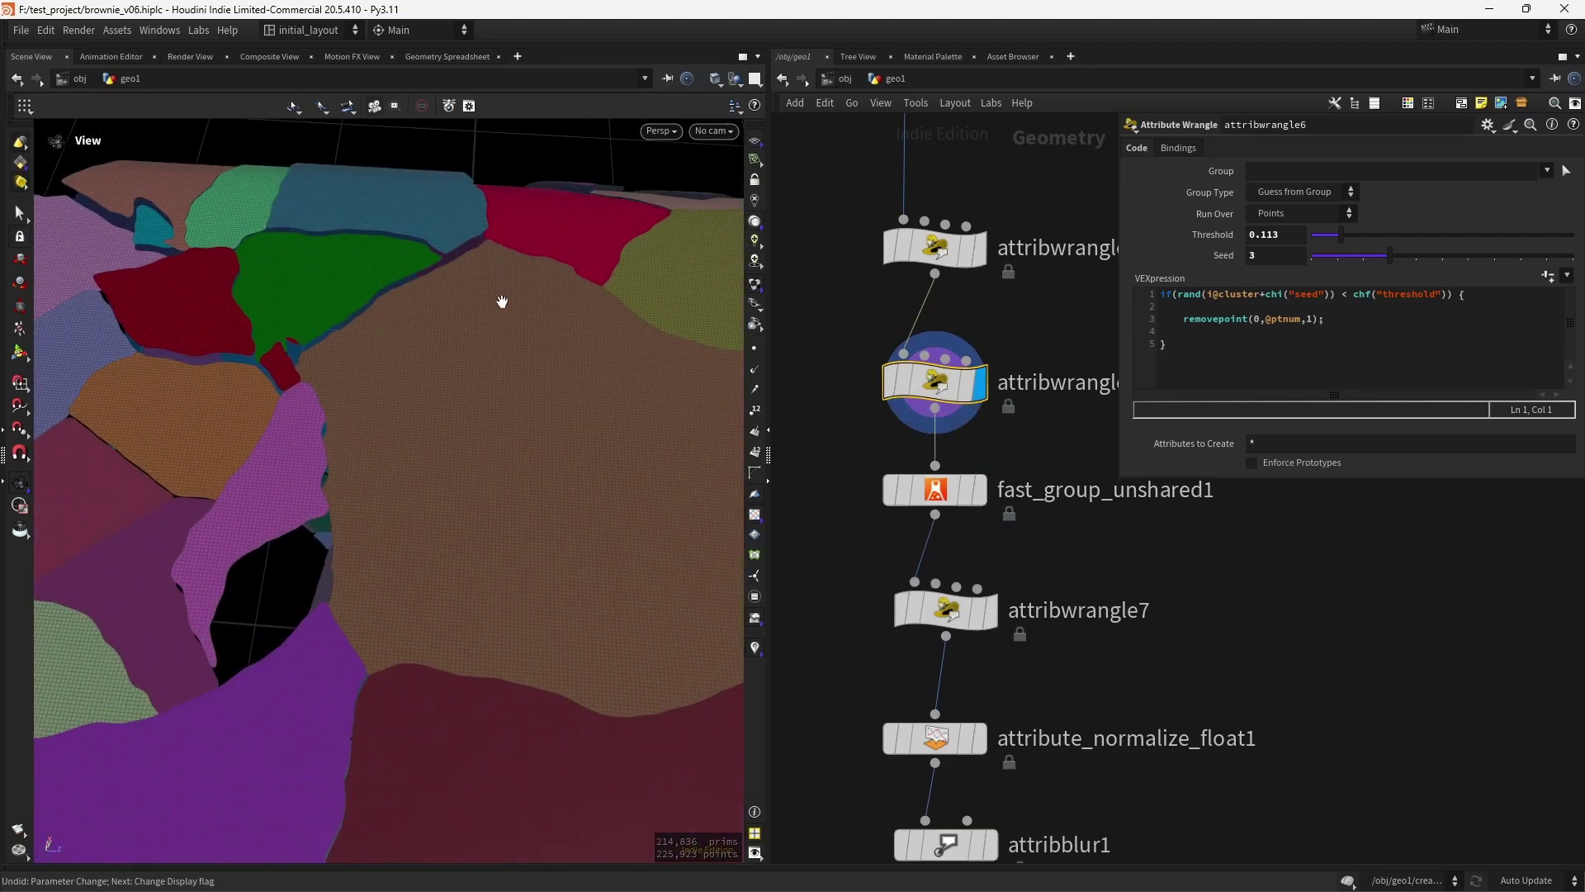
scroll(537, 423, "down", 8)
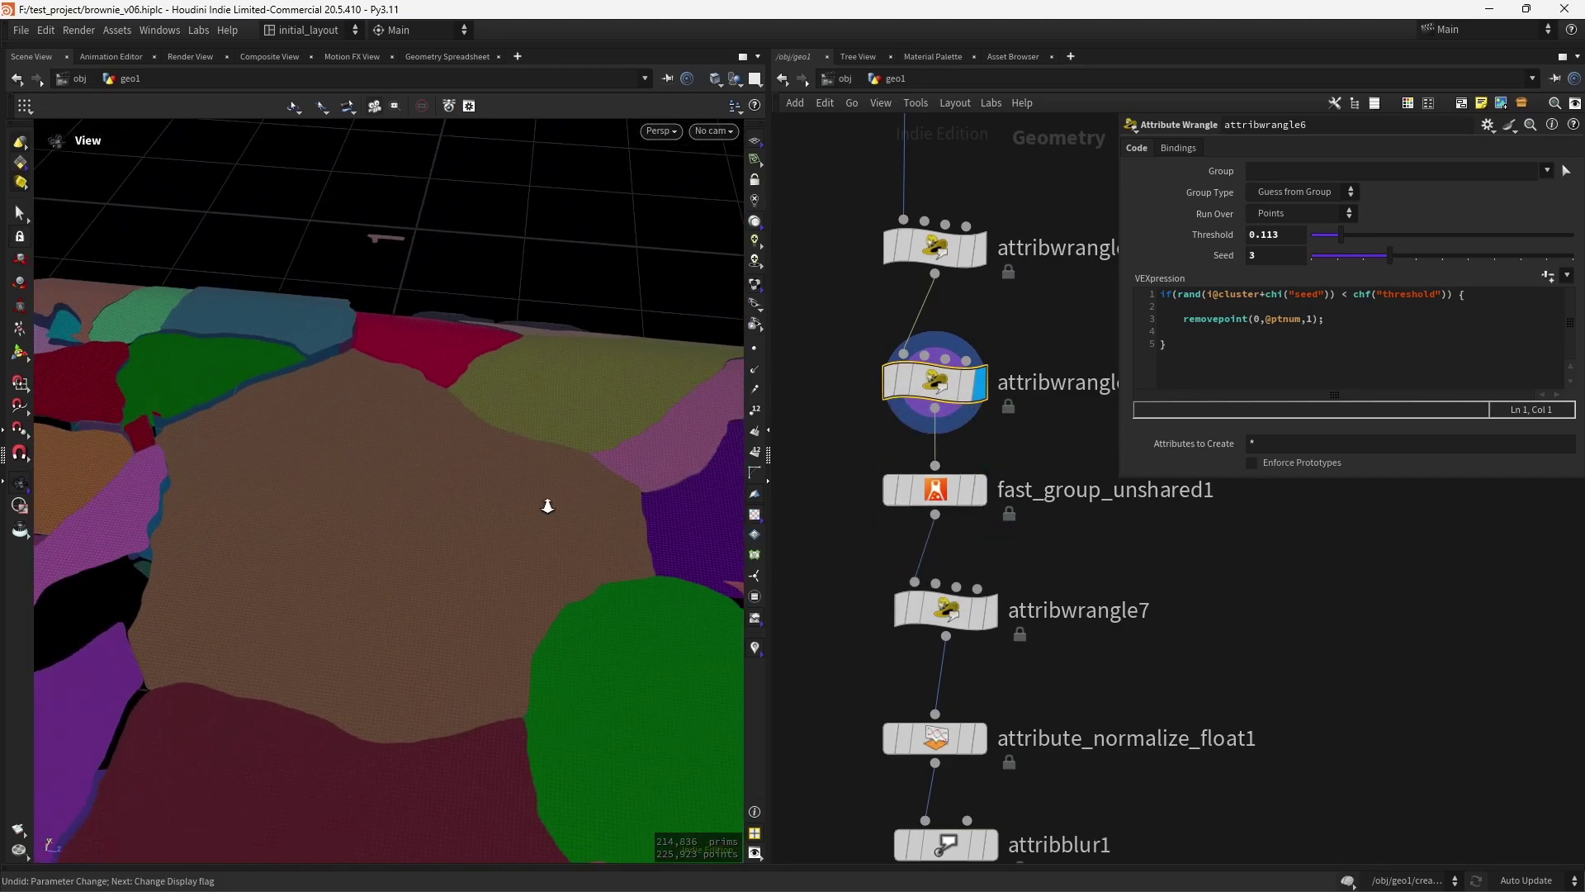
left_click(998, 431)
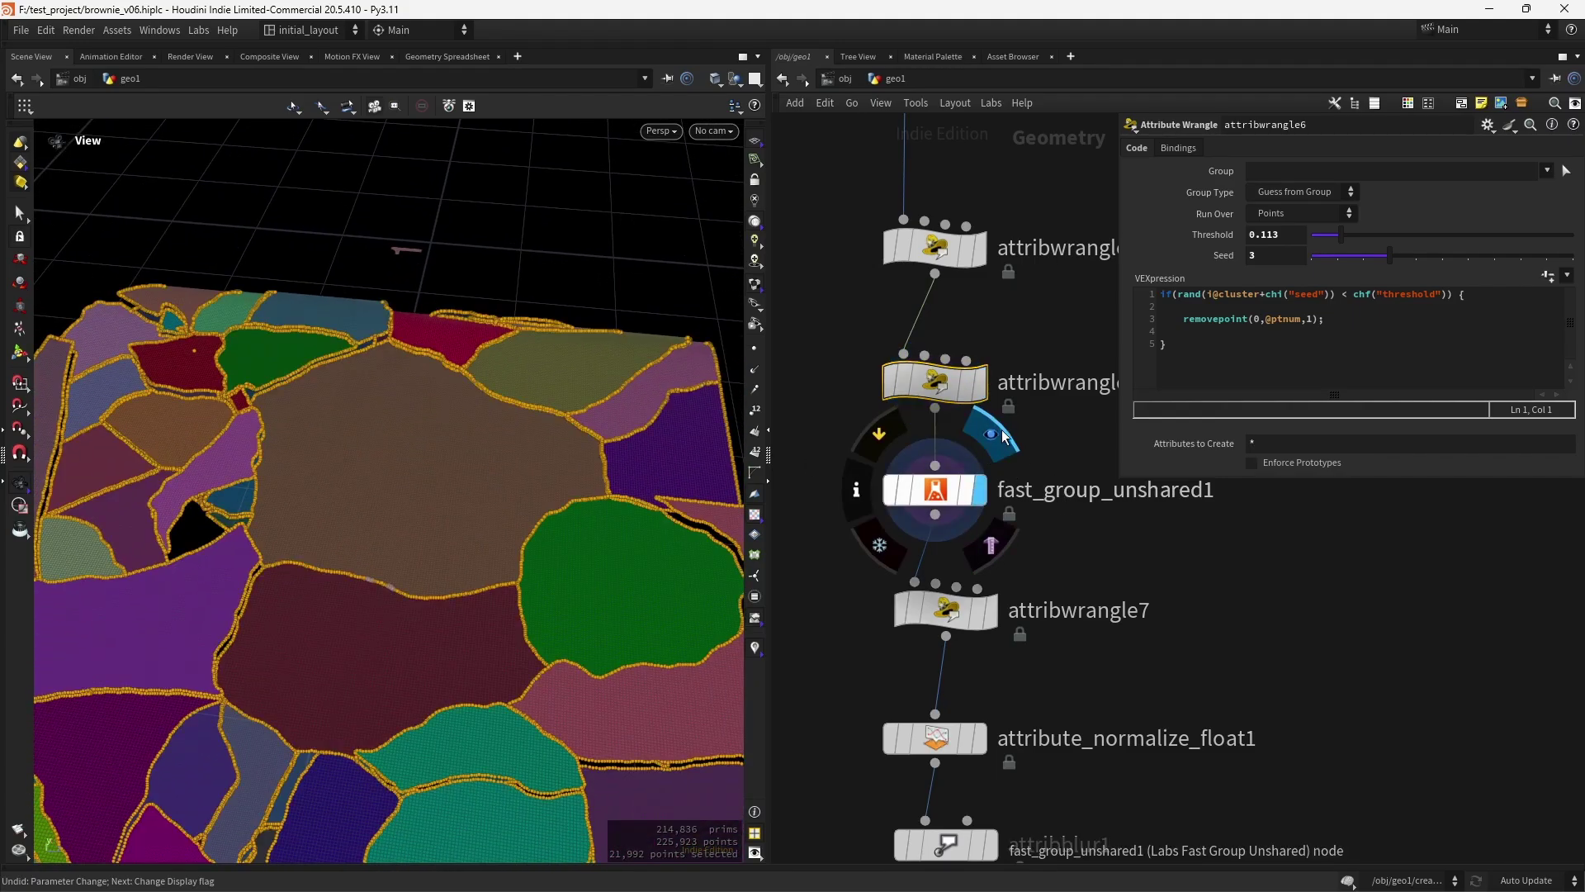
left_click(950, 489)
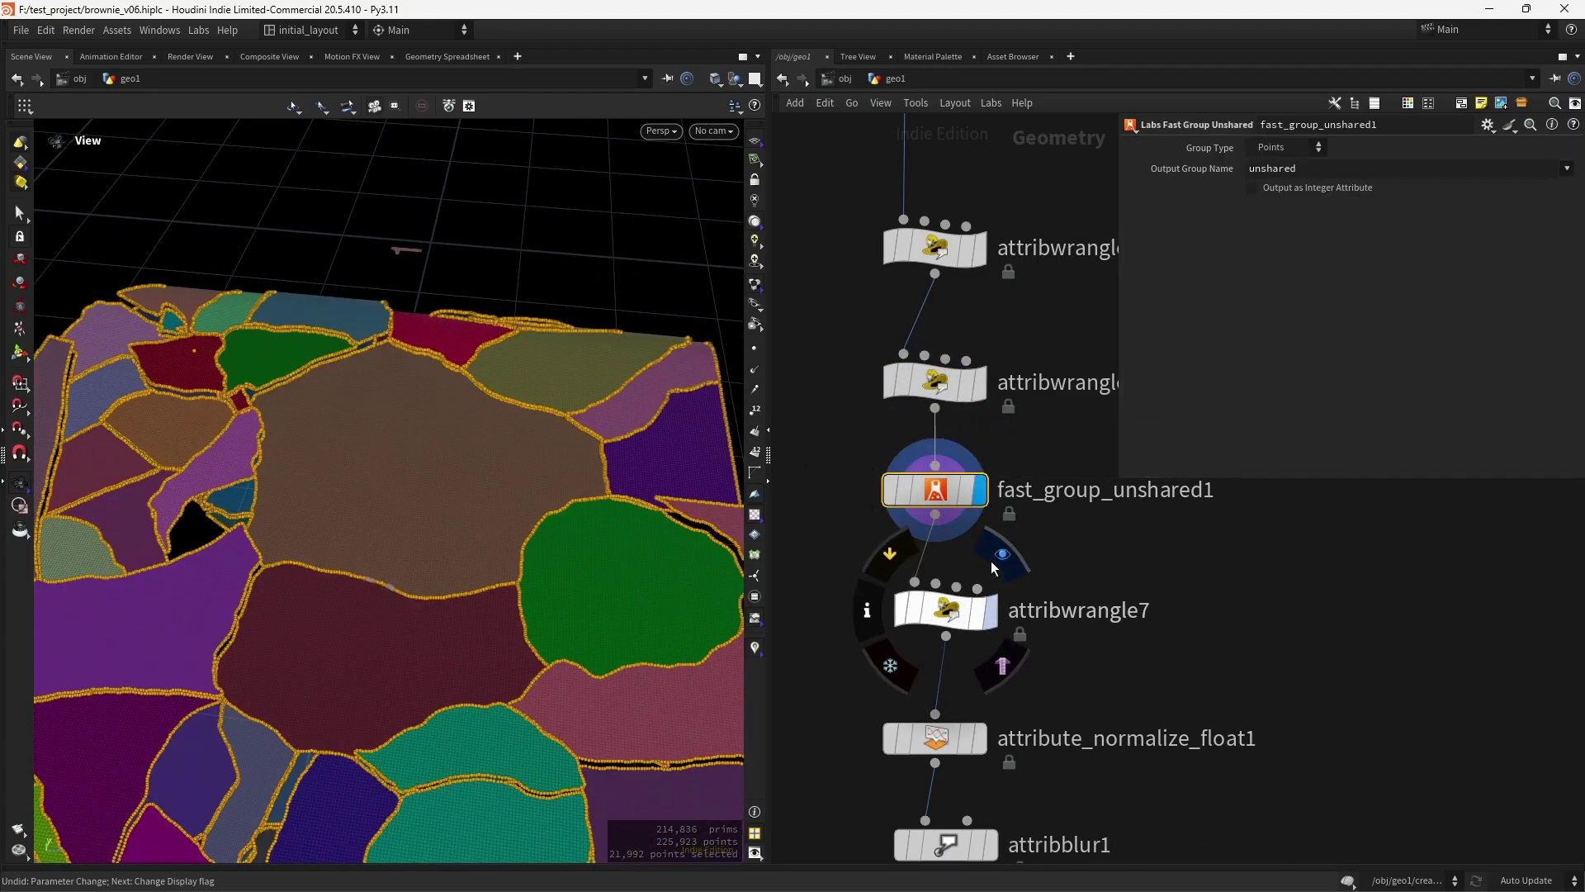
Show attribwrangle7, switch its visualization from cluster to sdist, and open its surfacedist code.
left_click(992, 558)
middle_click_drag(1053, 555, 1060, 521)
mouse_move(938, 582)
left_click(876, 575)
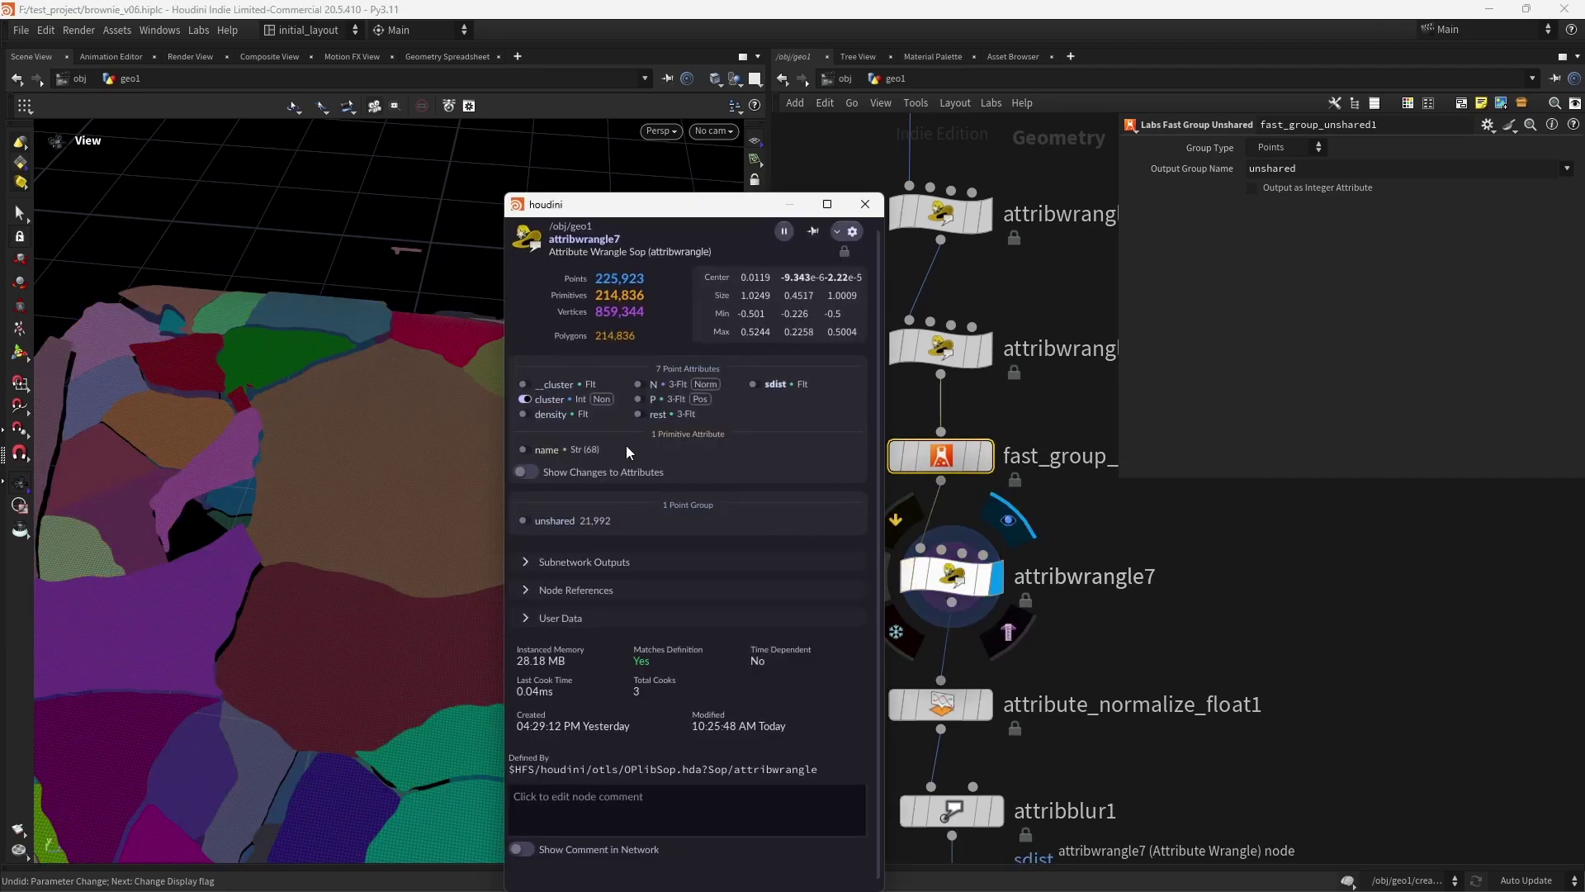
left_click(522, 399)
left_click(754, 384)
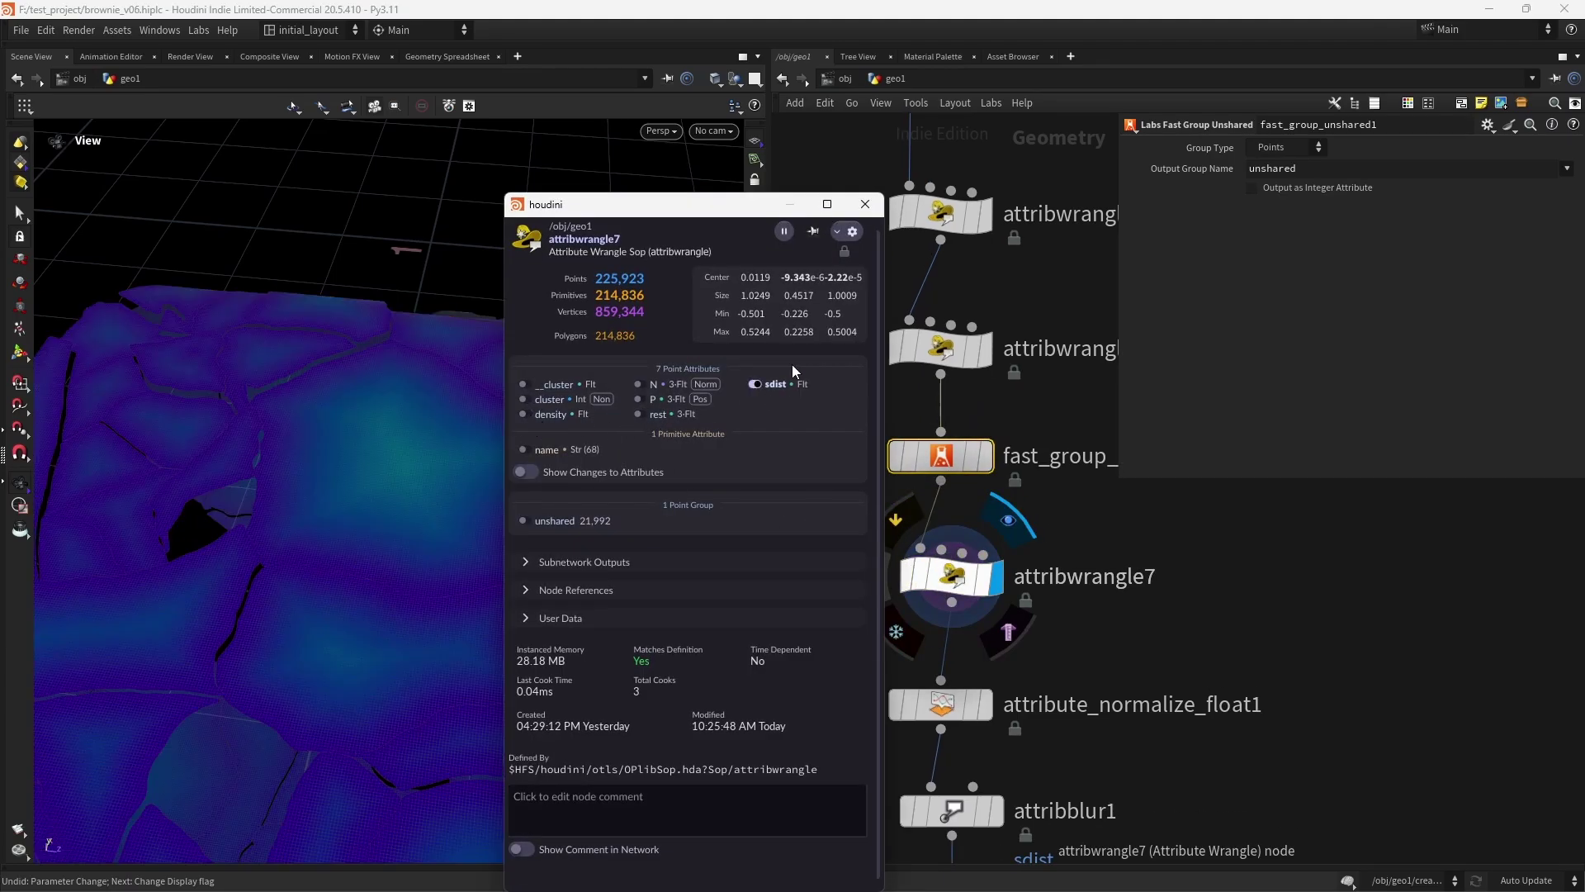
left_click(880, 208)
key("h")
left_click(951, 576)
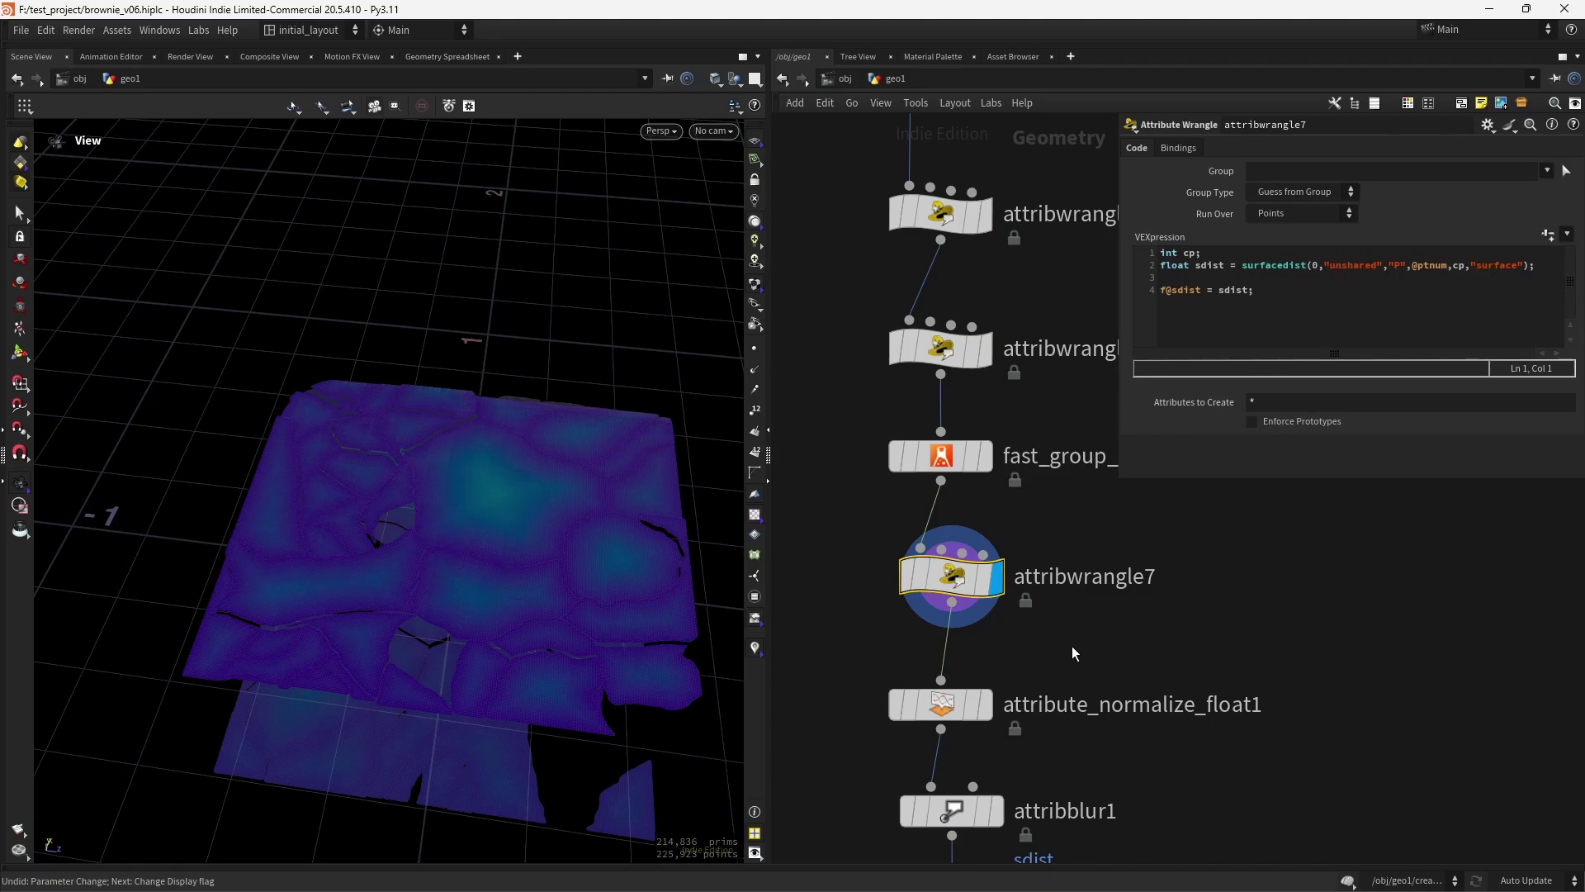
Show attribute_normalize_float1 and examine its sdist remapping settings and the resulting border gradient on the brownie.
scroll(1032, 595, "down", 3)
left_click(984, 587)
left_click(939, 609)
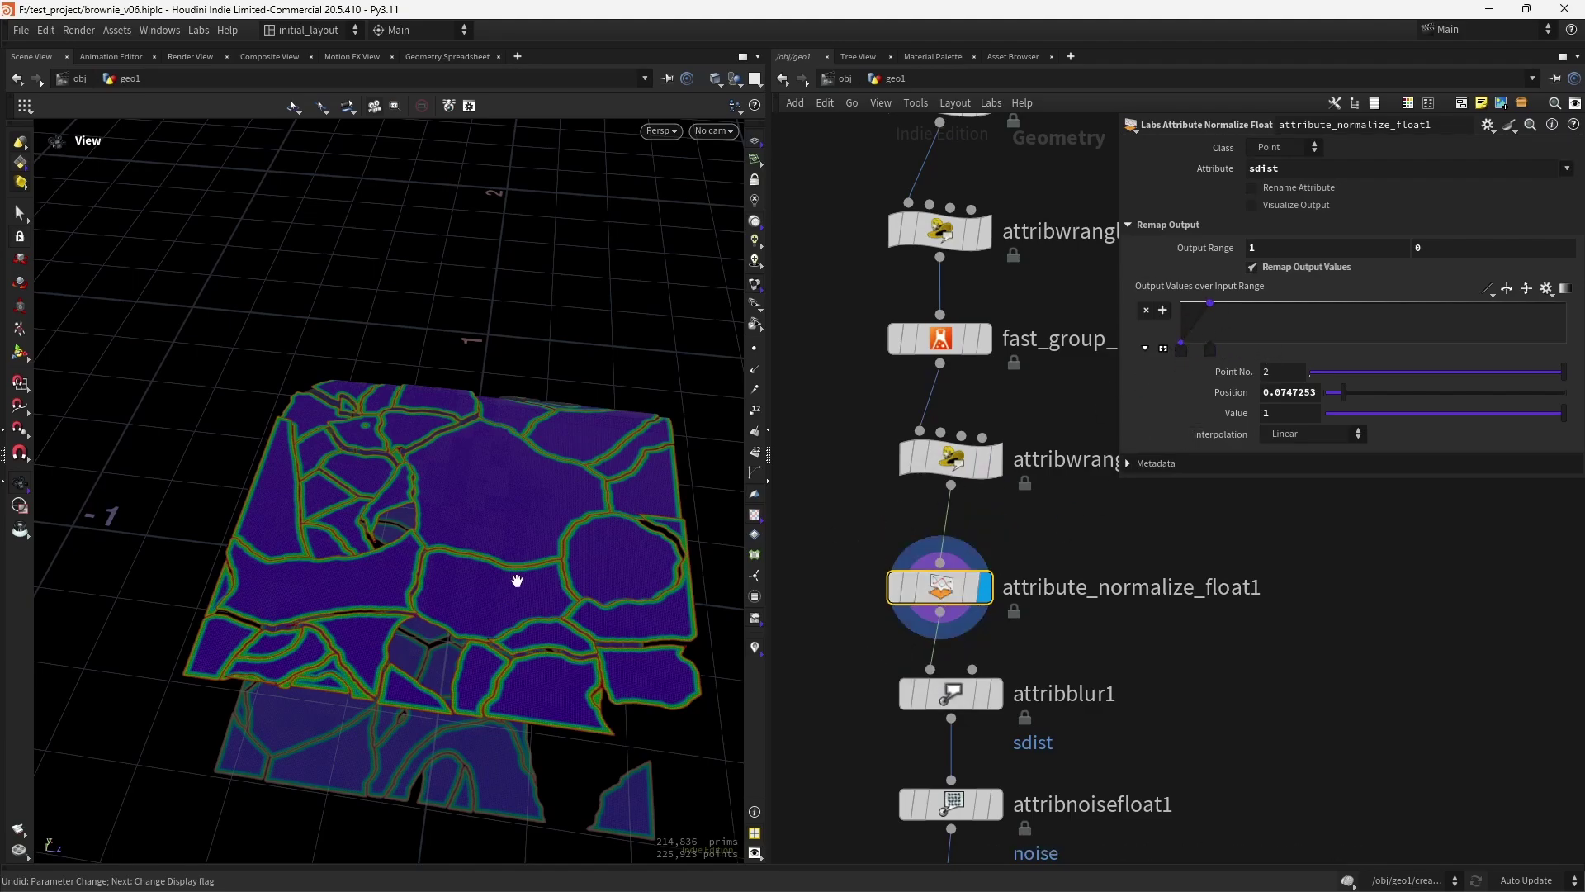
scroll(529, 578, "down", 3)
left_click_drag(520, 587, 449, 627)
scroll(540, 644, "up", 4)
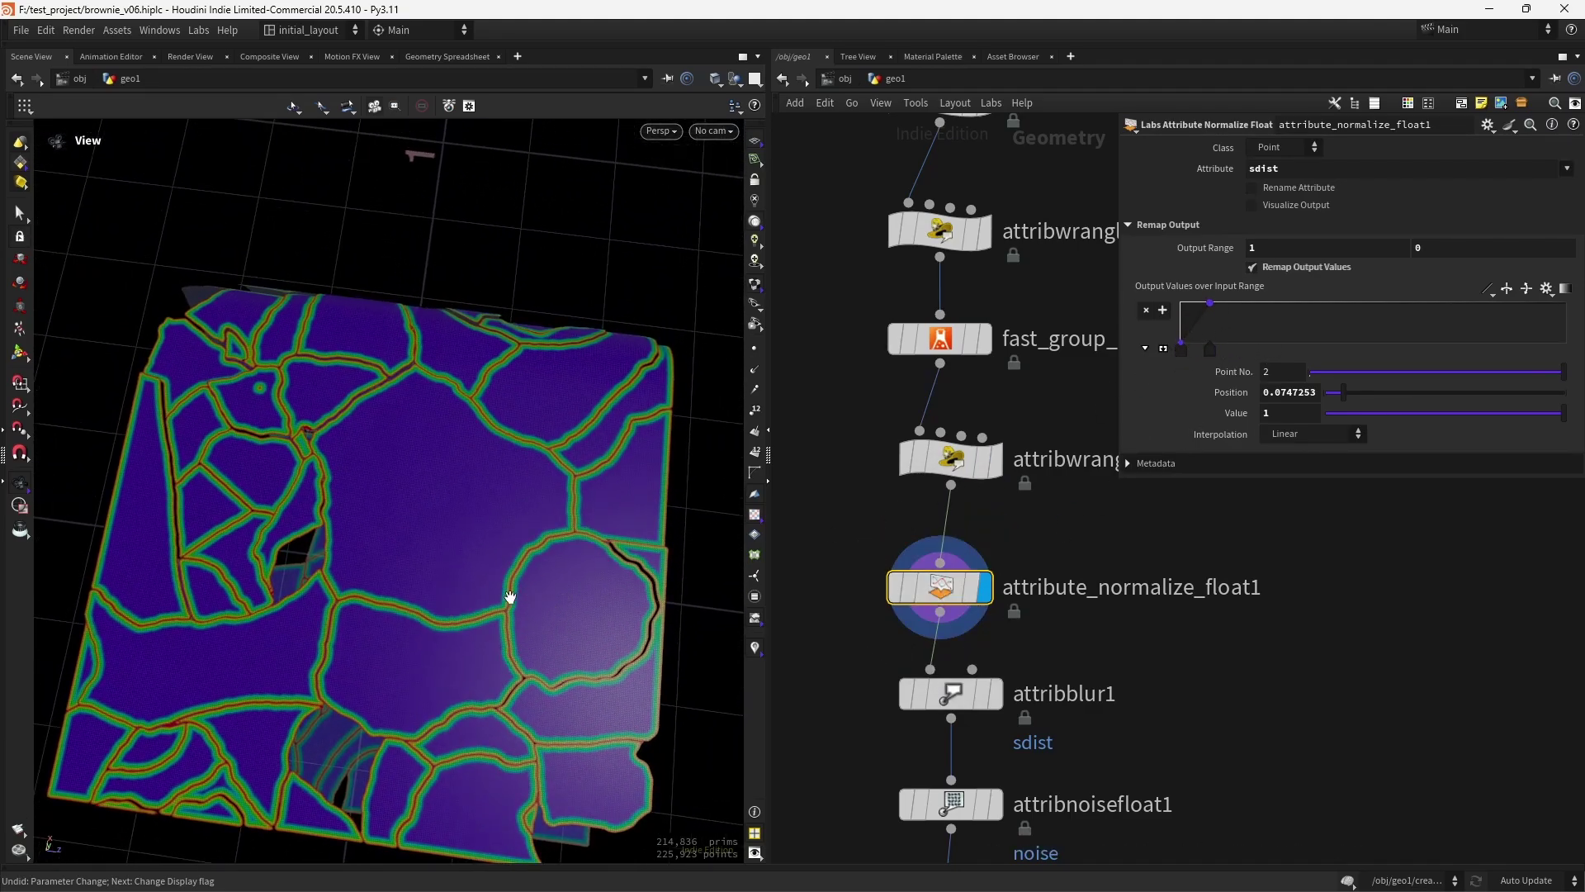
Show attribblur1 and examine the blurred sdist gradient along the cluster borders.
scroll(509, 596, "up", 5)
scroll(594, 697, "down", 5)
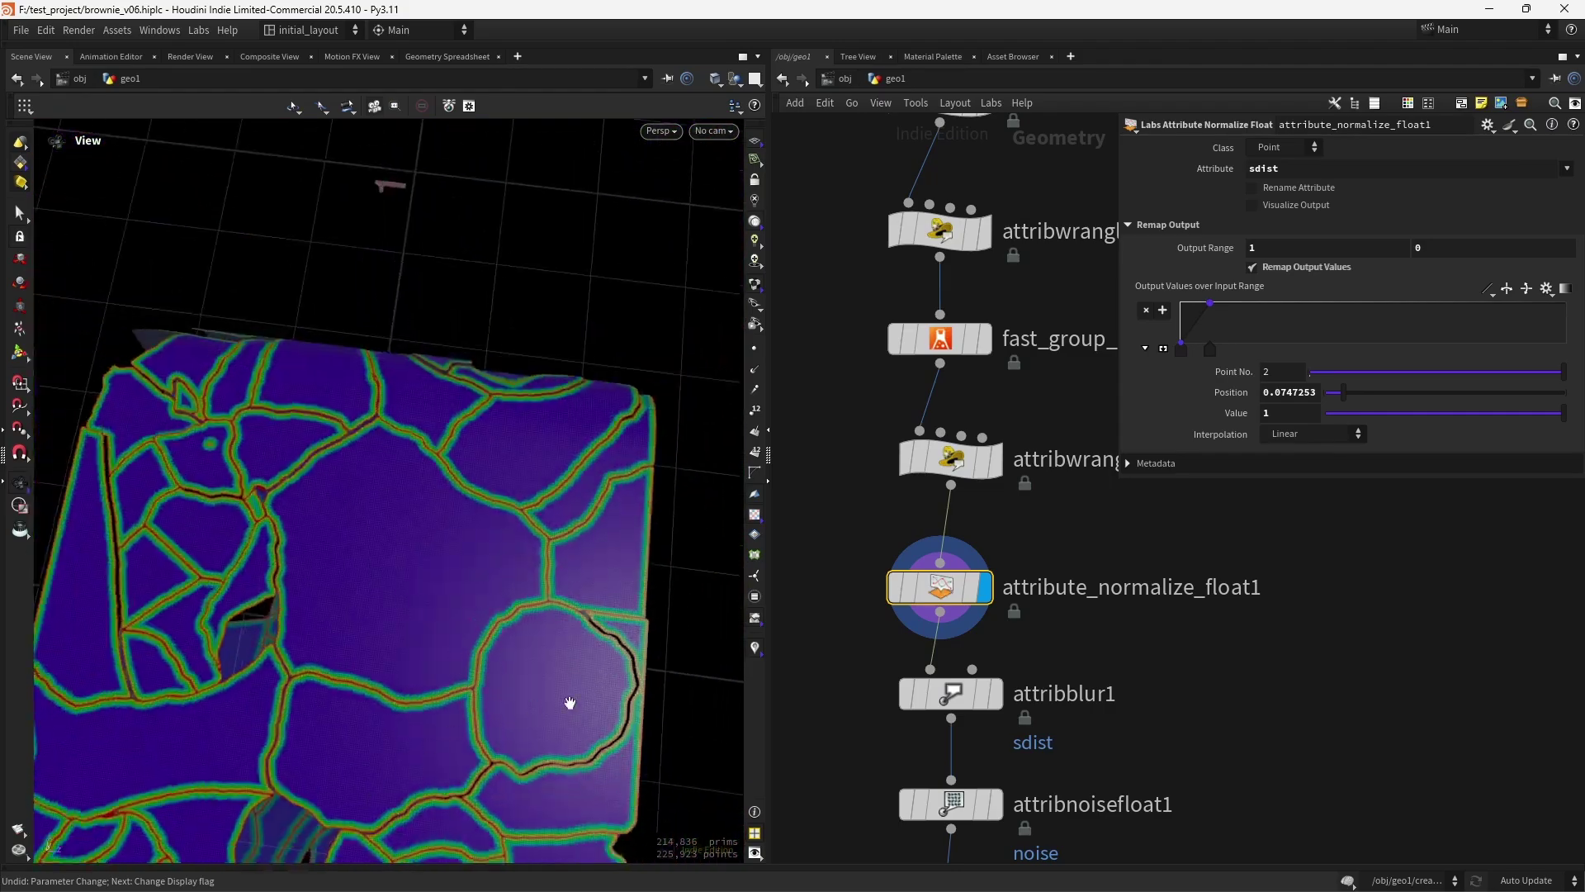
left_click(993, 693)
left_click_drag(596, 638, 545, 653)
middle_click_drag(1123, 681, 1115, 460)
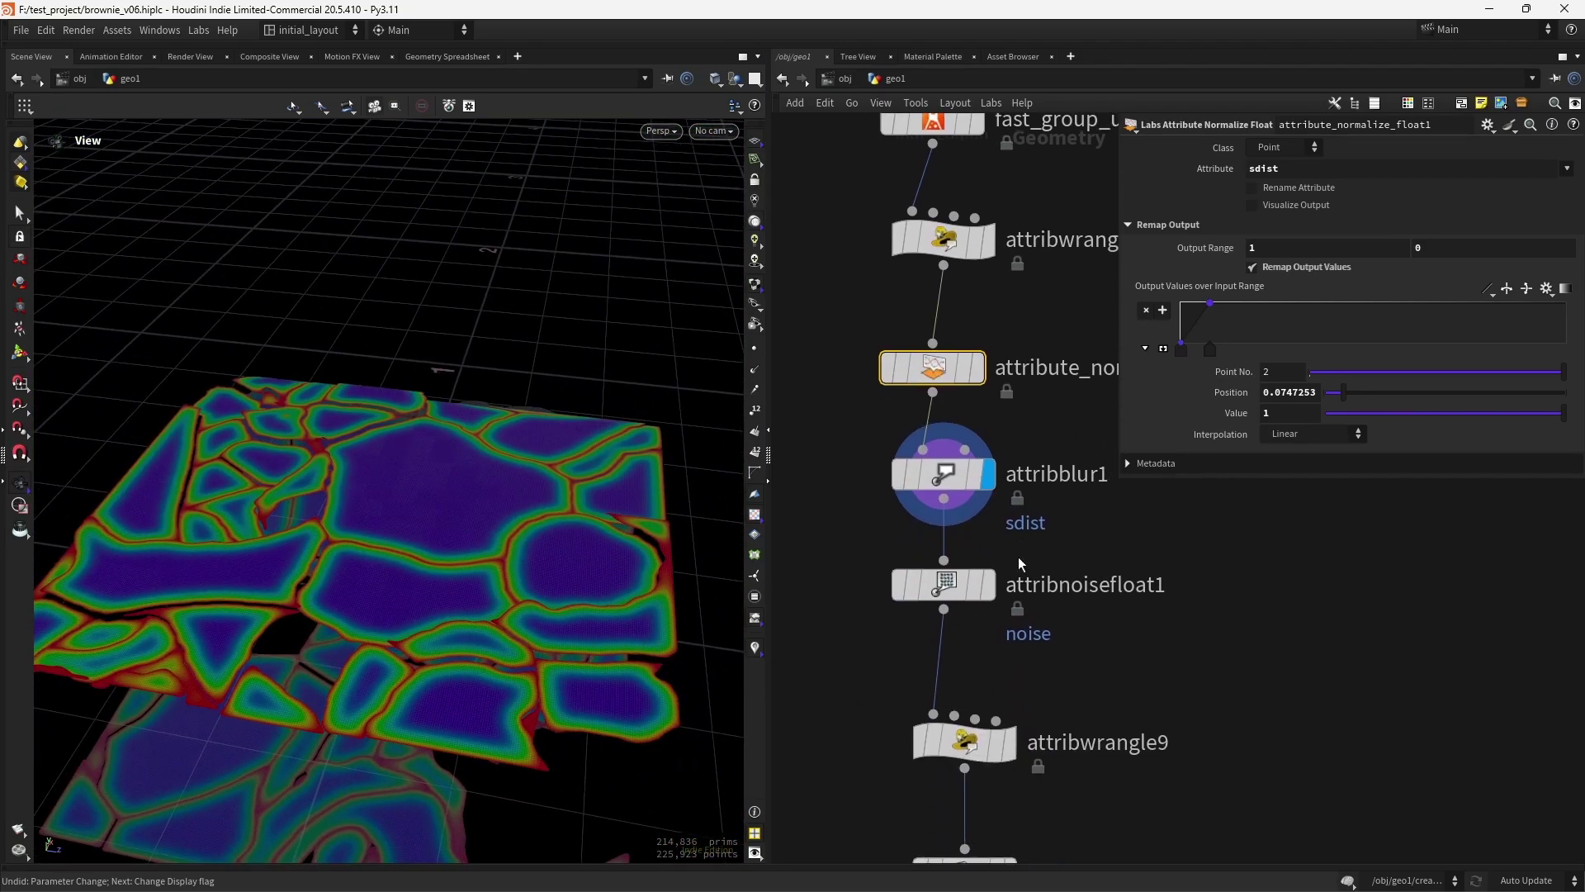
Show attribnoisefloat1 and switch the visualized attribute from sdist to noise.
left_click(881, 579)
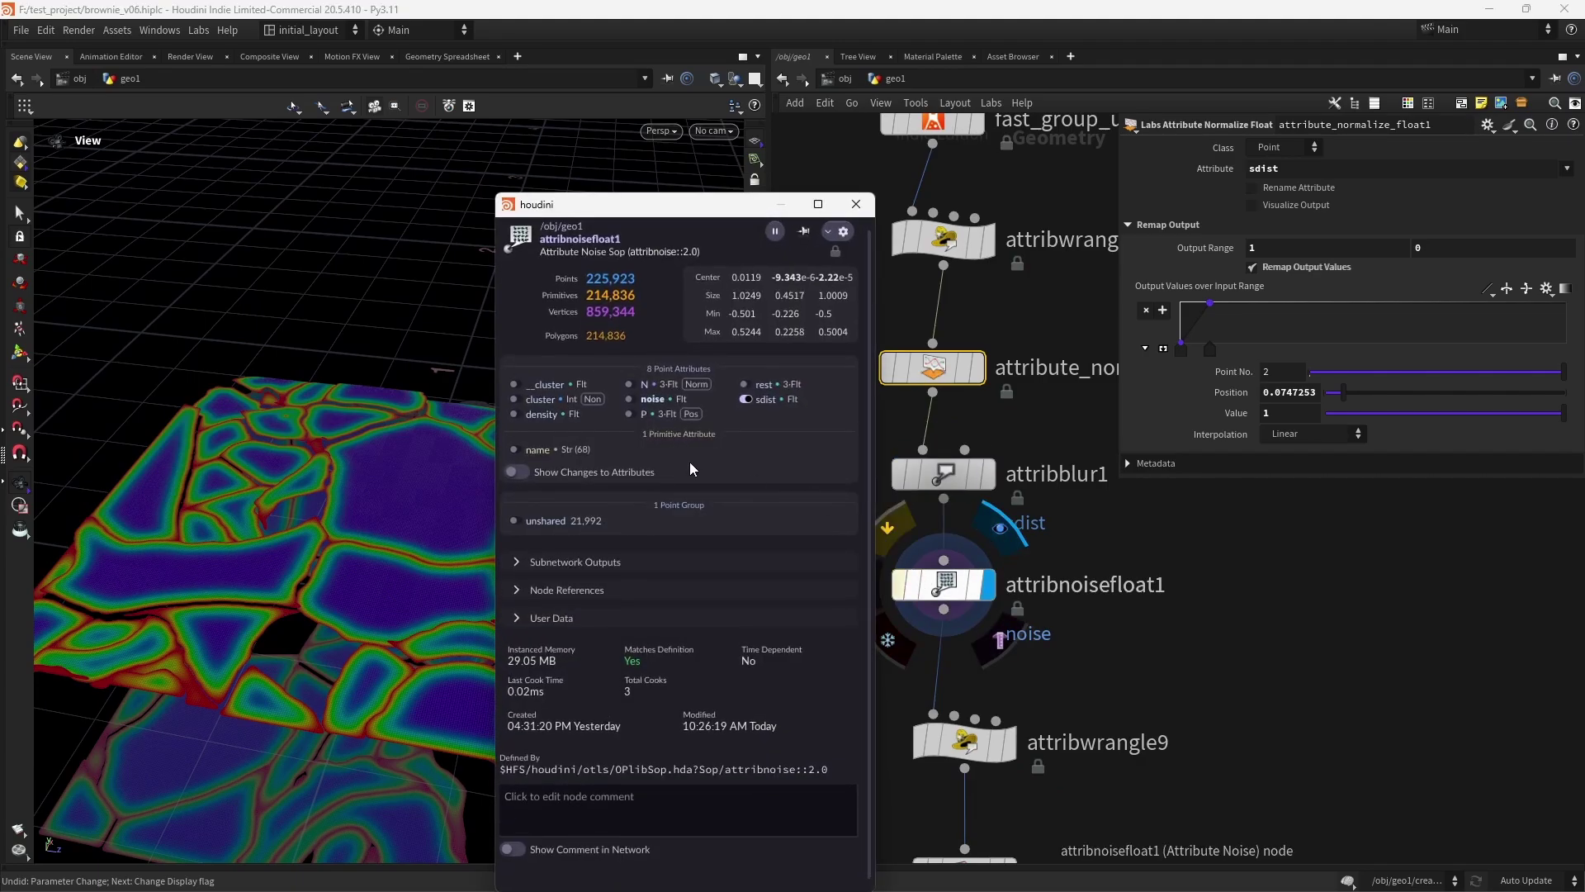
left_click(639, 402)
mouse_move(985, 686)
middle_click_drag(985, 686, 971, 442)
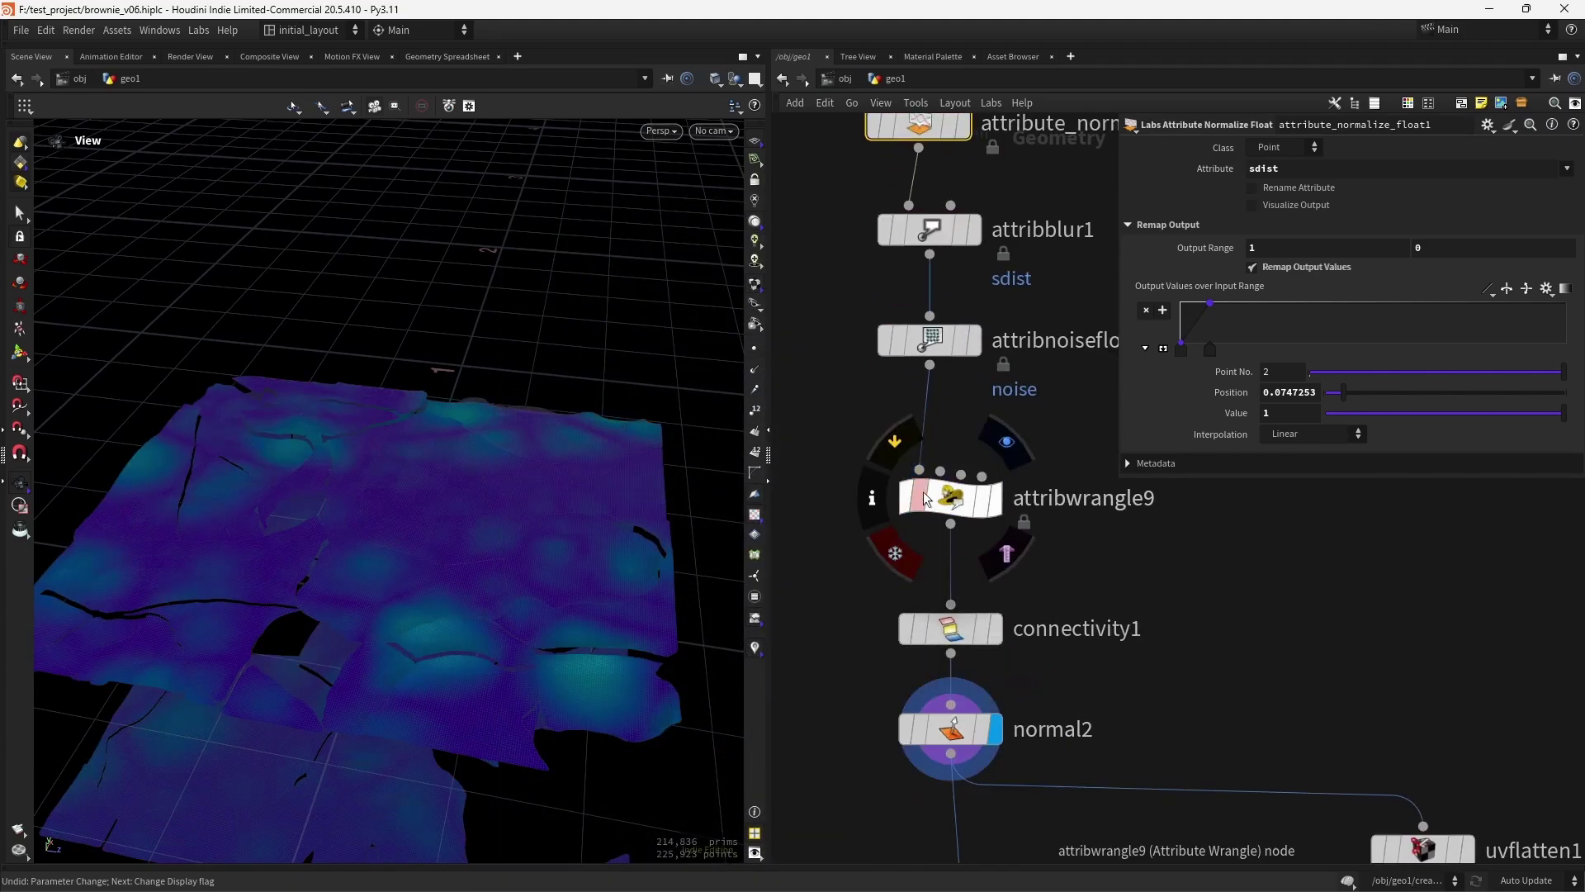
Turn off the noise visualization from attribwrangle9's node info and examine the displaced crust at normal2.
left_click(876, 506)
left_click(637, 342)
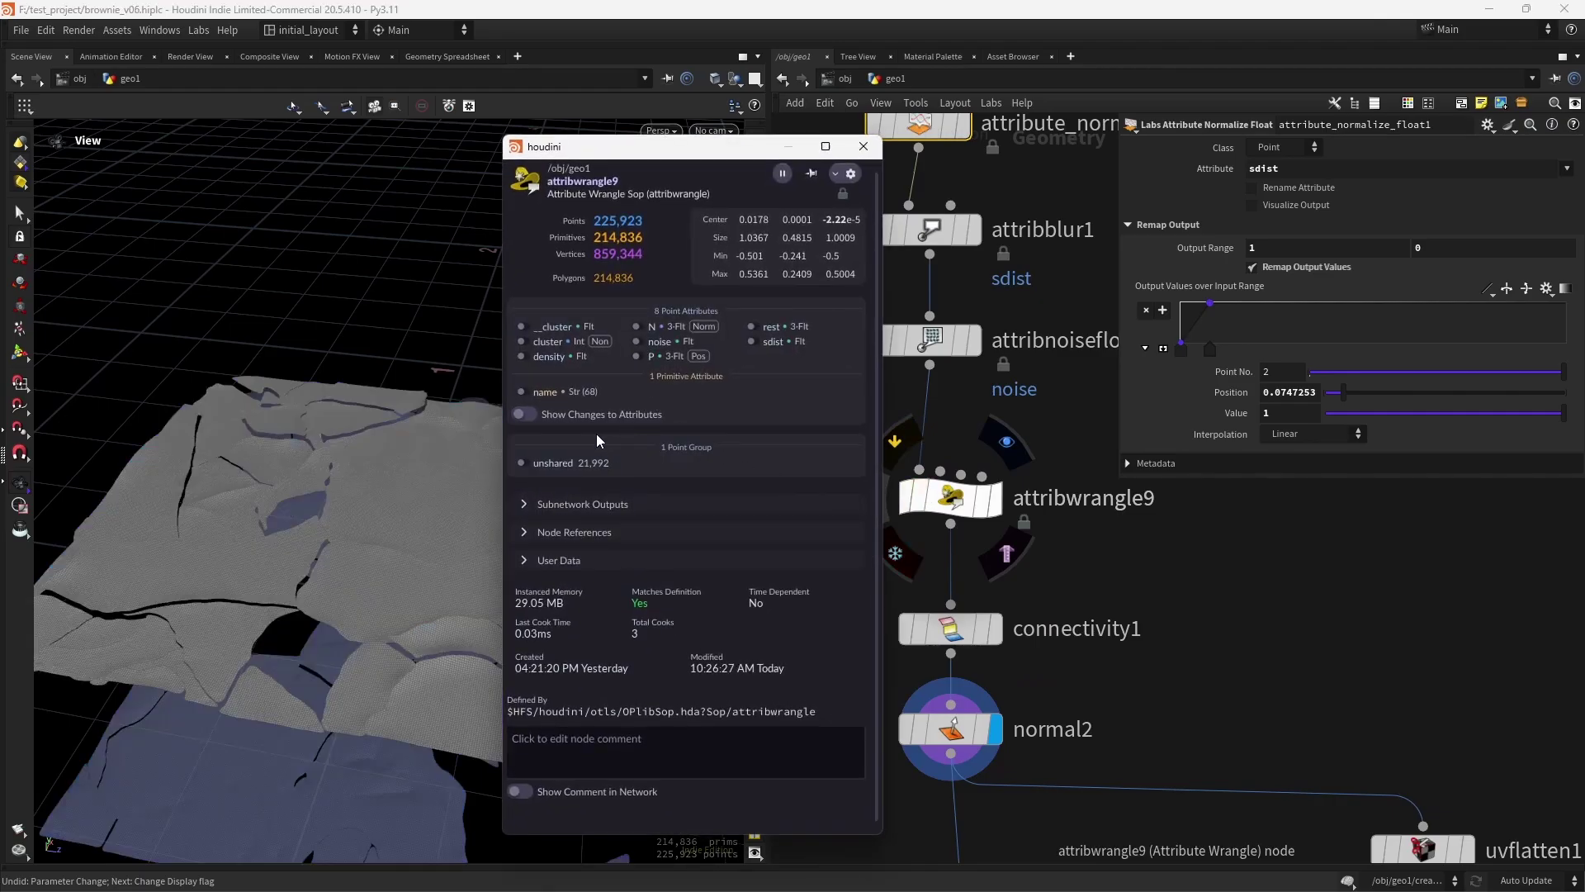
left_click(863, 150)
scroll(538, 474, "up", 3)
mouse_move(538, 474)
left_mouse_down()
mouse_move(547, 573)
mouse_move(464, 384)
mouse_move(394, 310)
mouse_move(492, 297)
mouse_move(517, 602)
mouse_move(517, 506)
mouse_move(588, 461)
mouse_move(528, 506)
left_mouse_up()
scroll(551, 487, "down", 3)
scroll(555, 479, "up", 4)
Select attribwrangle9 and try a larger Mult for its noise displacement, undoing the change.
left_click_drag(837, 461, 1025, 555)
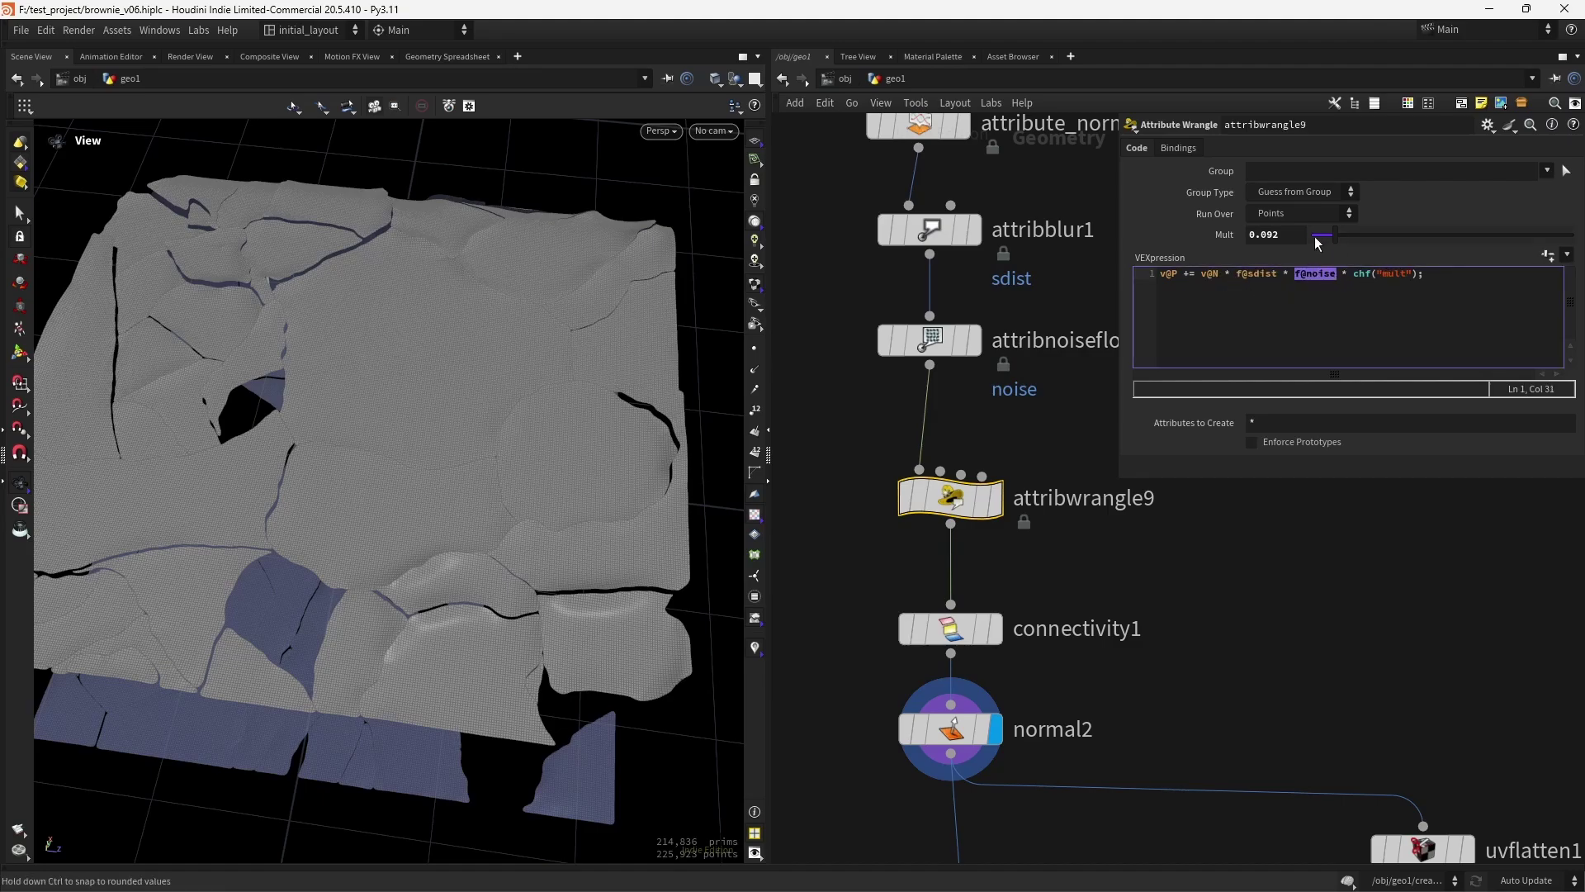
left_click_drag(1326, 241, 1518, 236)
key("ctrl+z")
Turn off the wireframe overlay and examine the cracked crust's pieces and gaps from above, the side and underneath.
right_click_drag(549, 569, 533, 541)
mouse_move(532, 541)
left_mouse_down()
mouse_move(509, 587)
mouse_move(553, 592)
mouse_move(537, 580)
mouse_move(554, 622)
mouse_move(567, 528)
mouse_move(550, 511)
left_mouse_up()
key("shift+w")
scroll(1102, 632, "down", 5)
middle_click_drag(1093, 636, 1012, 521)
scroll(1012, 528, "down", 4)
scroll(1031, 667, "up", 1)
middle_click_drag(1030, 667, 950, 559)
left_click_drag(572, 574, 479, 555)
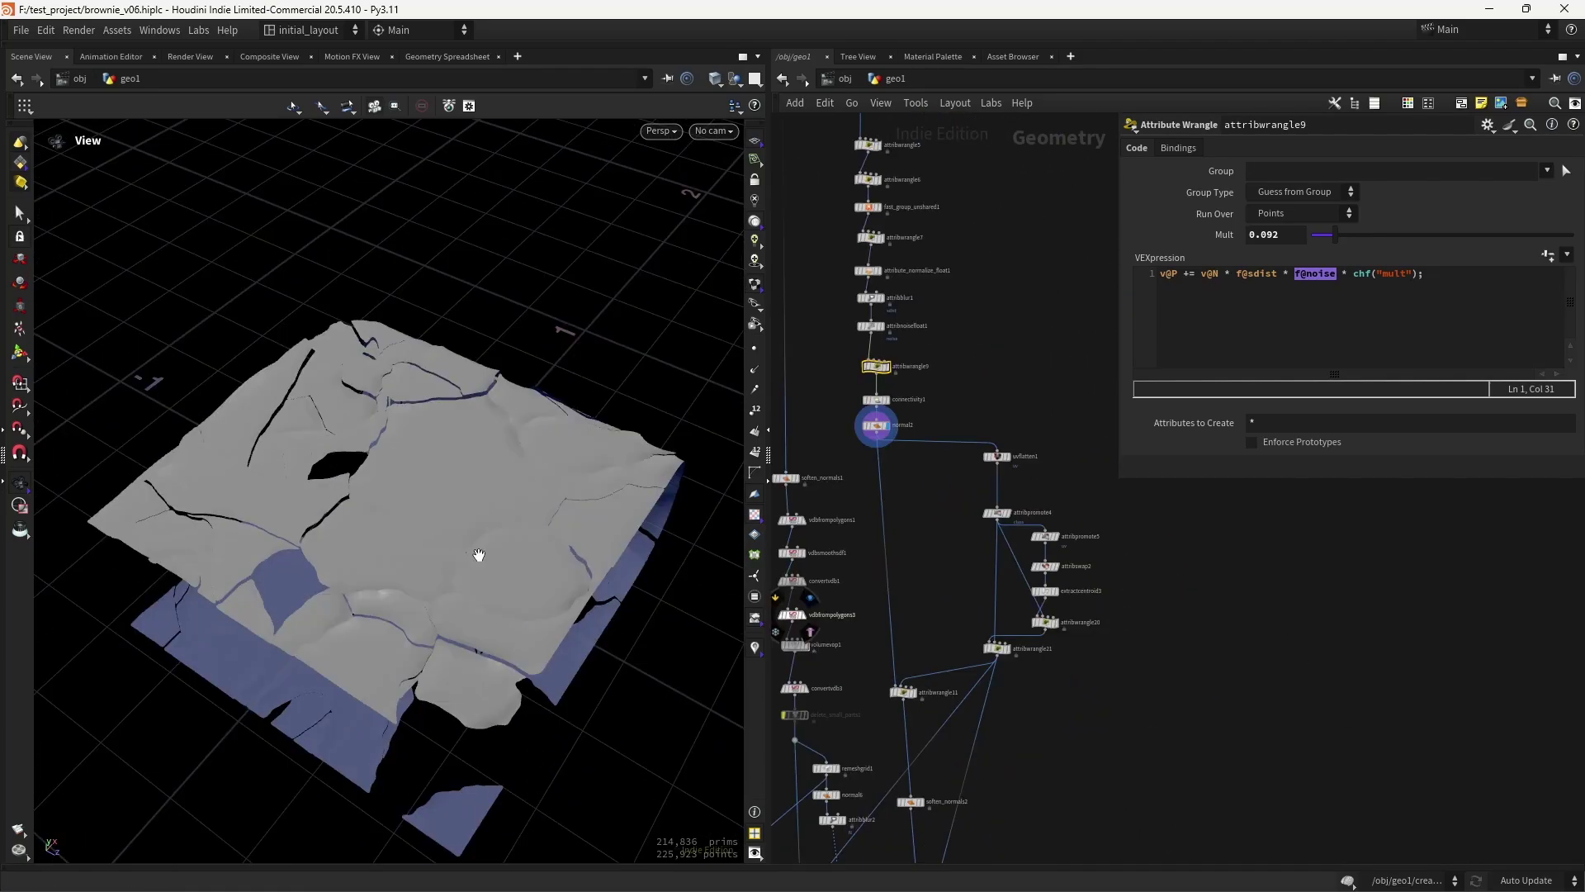
left_click_drag(550, 608, 490, 506)
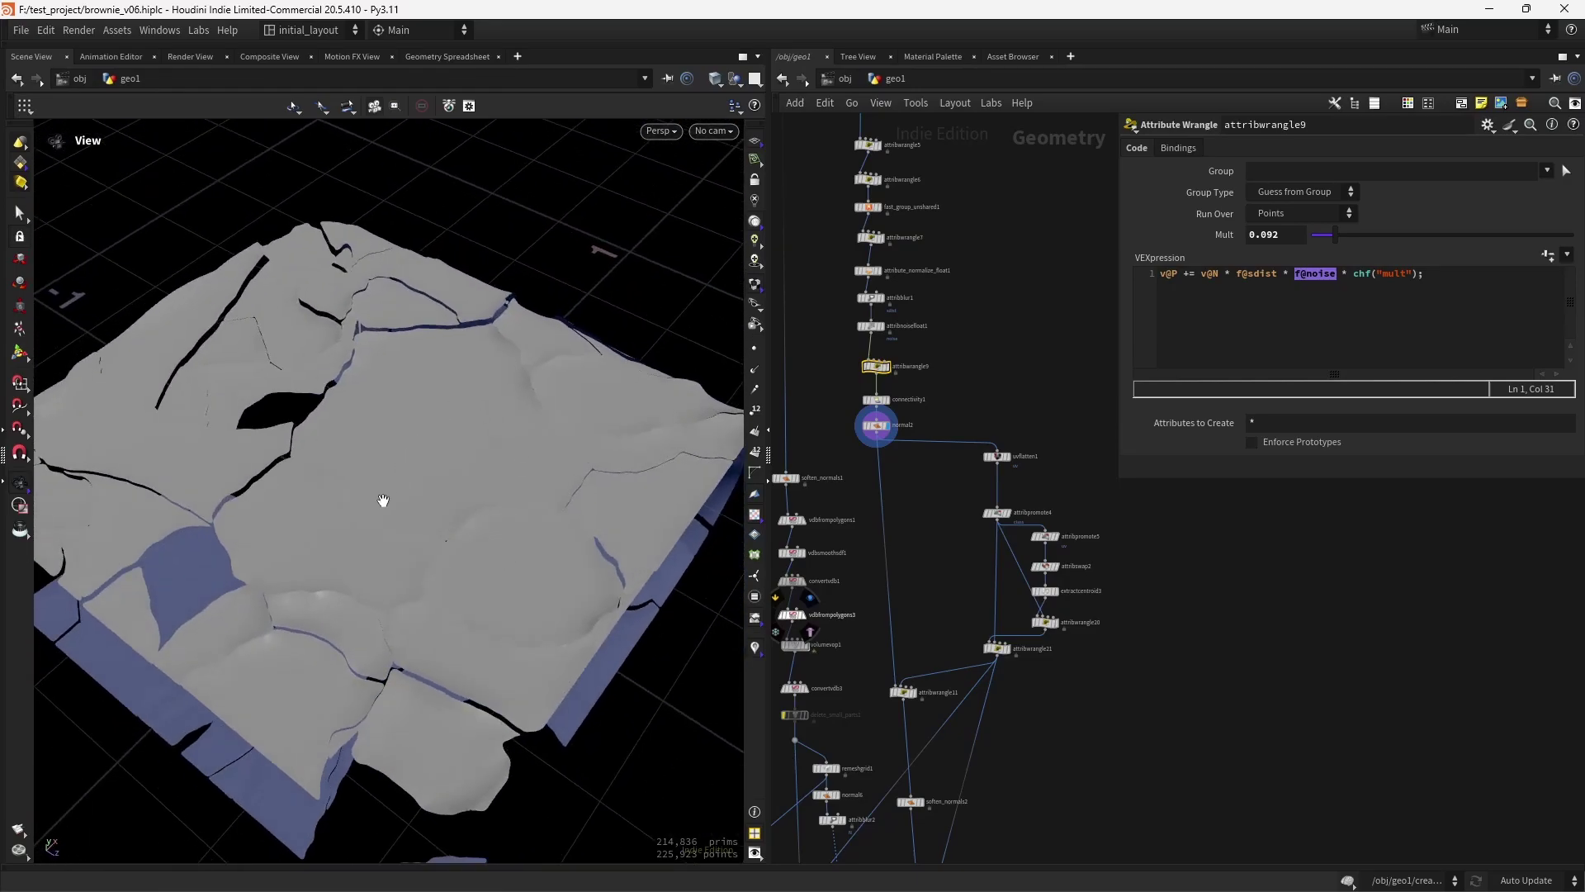
left_click_drag(387, 503, 435, 548)
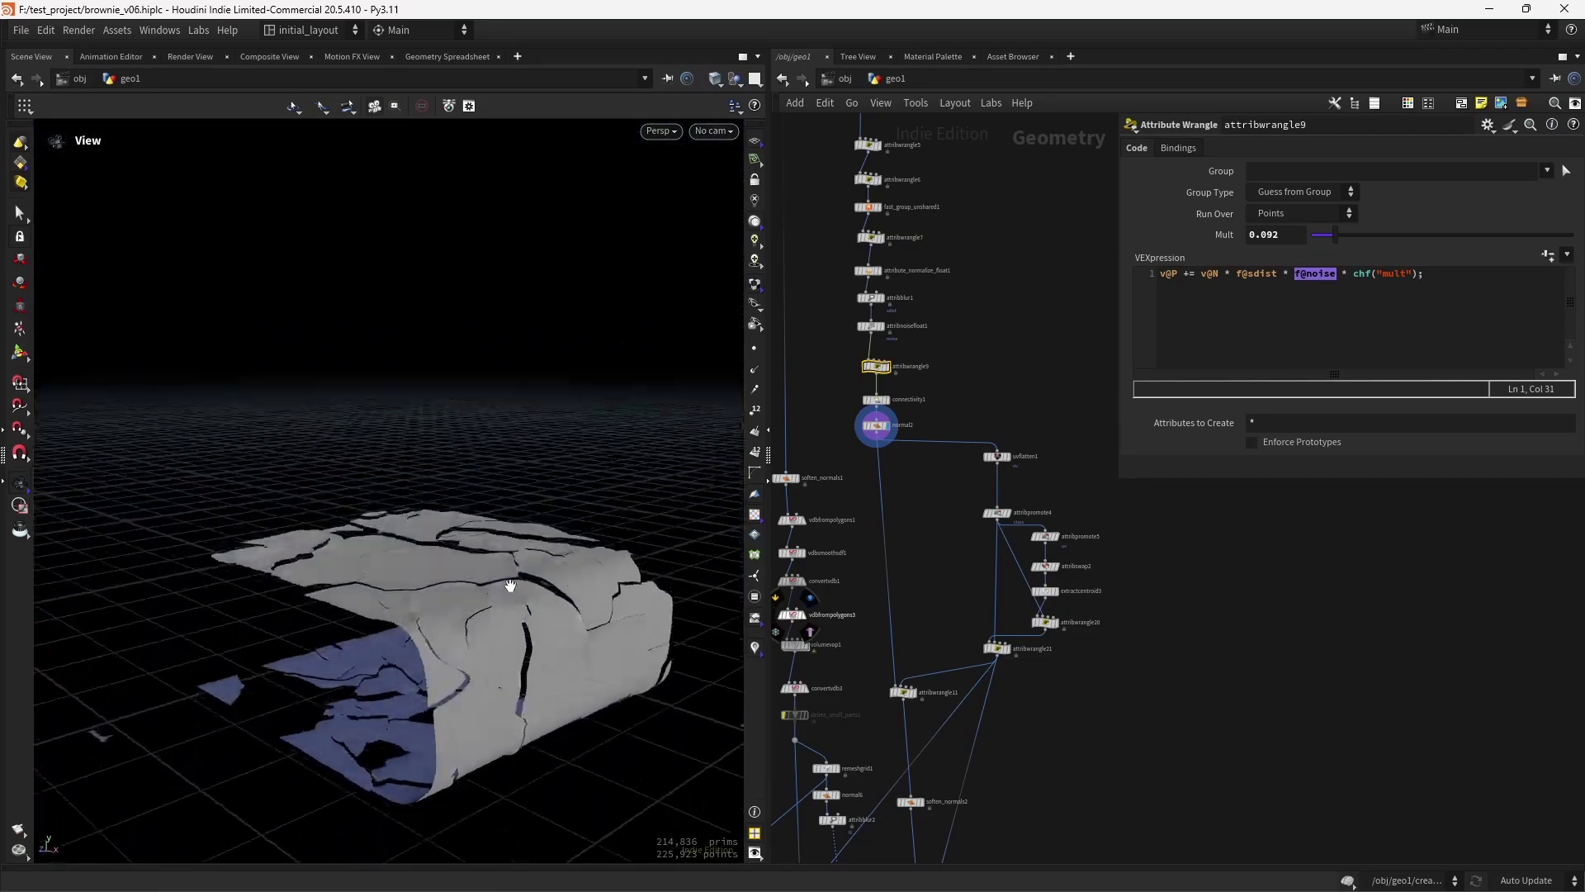
mouse_move(497, 636)
left_mouse_down()
mouse_move(492, 608)
mouse_move(548, 559)
mouse_move(446, 573)
mouse_move(538, 554)
mouse_move(535, 519)
left_mouse_up()
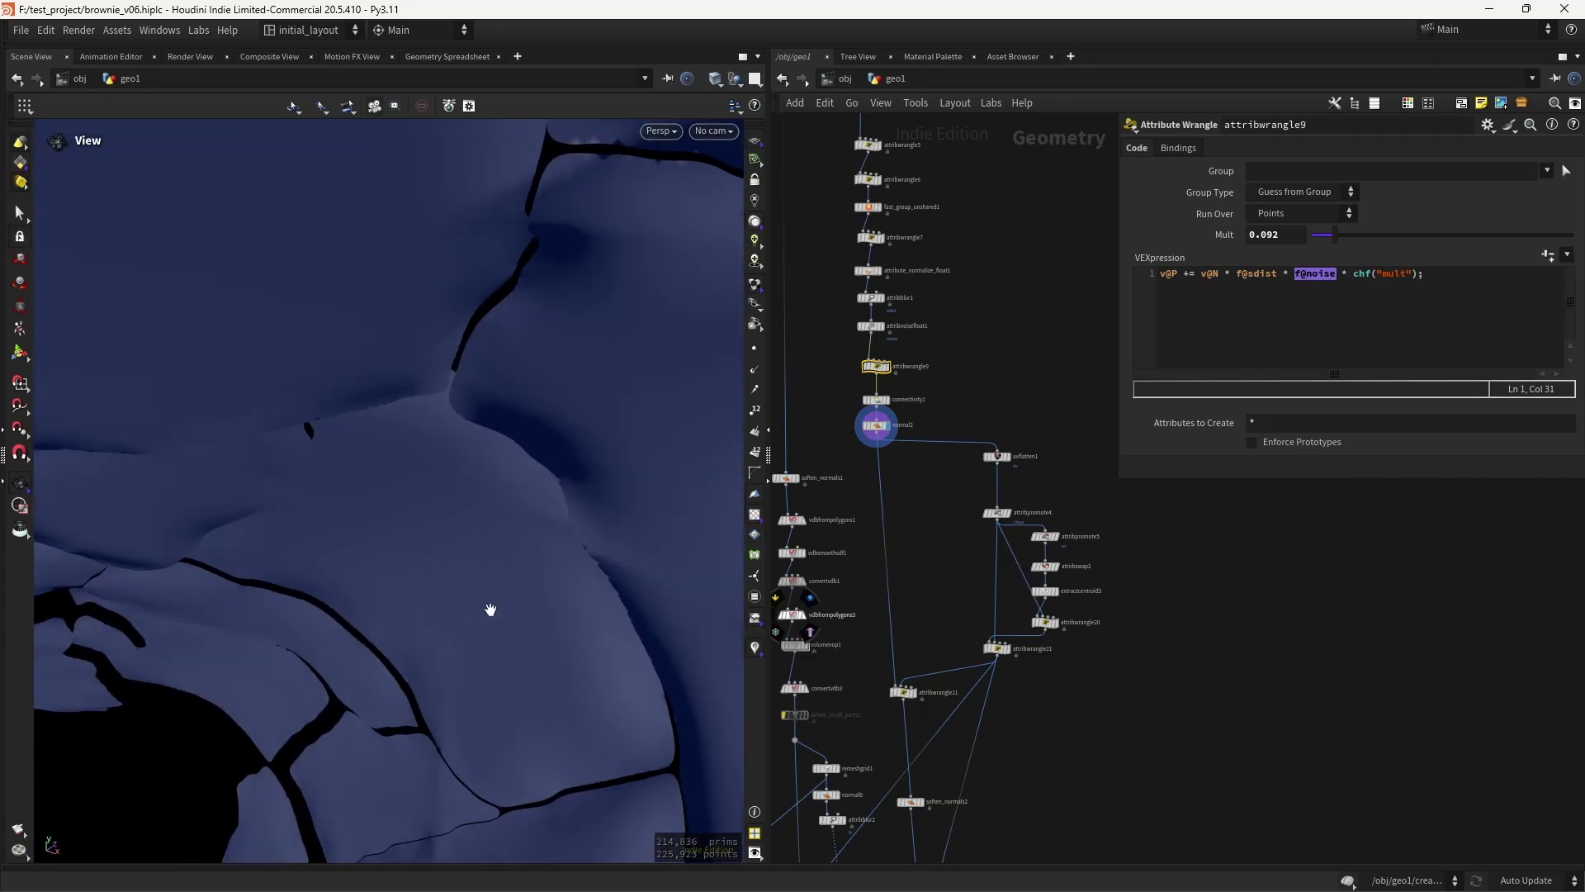
left_click_drag(492, 609, 545, 529)
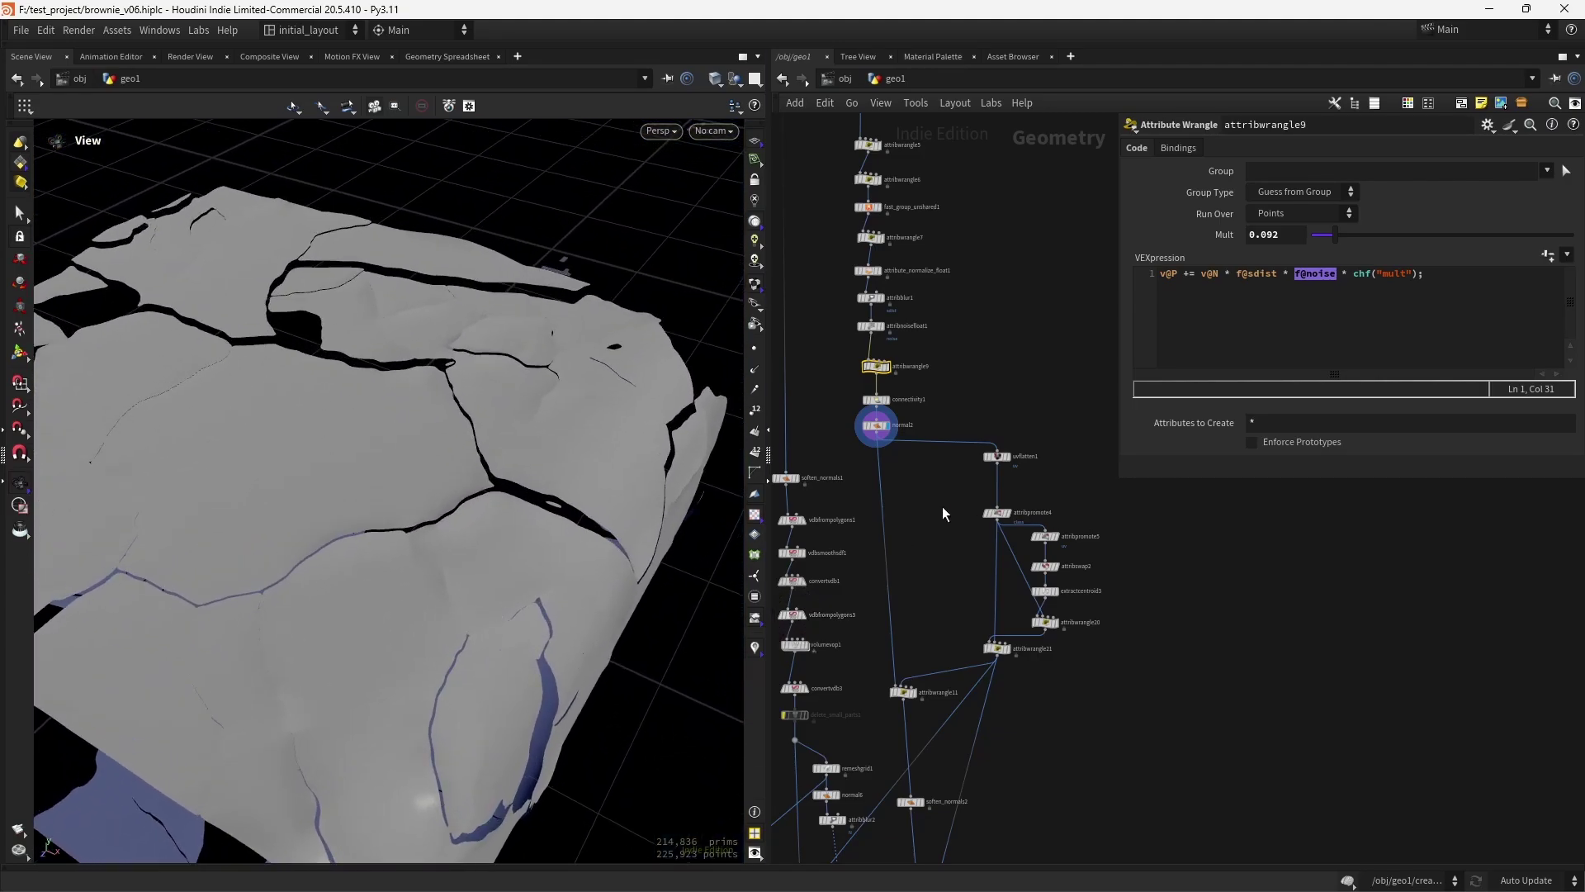
Show uvflatten1 and examine the flattened UVs in the UV view and on the crust in the perspective view.
scroll(899, 577, "up", 6)
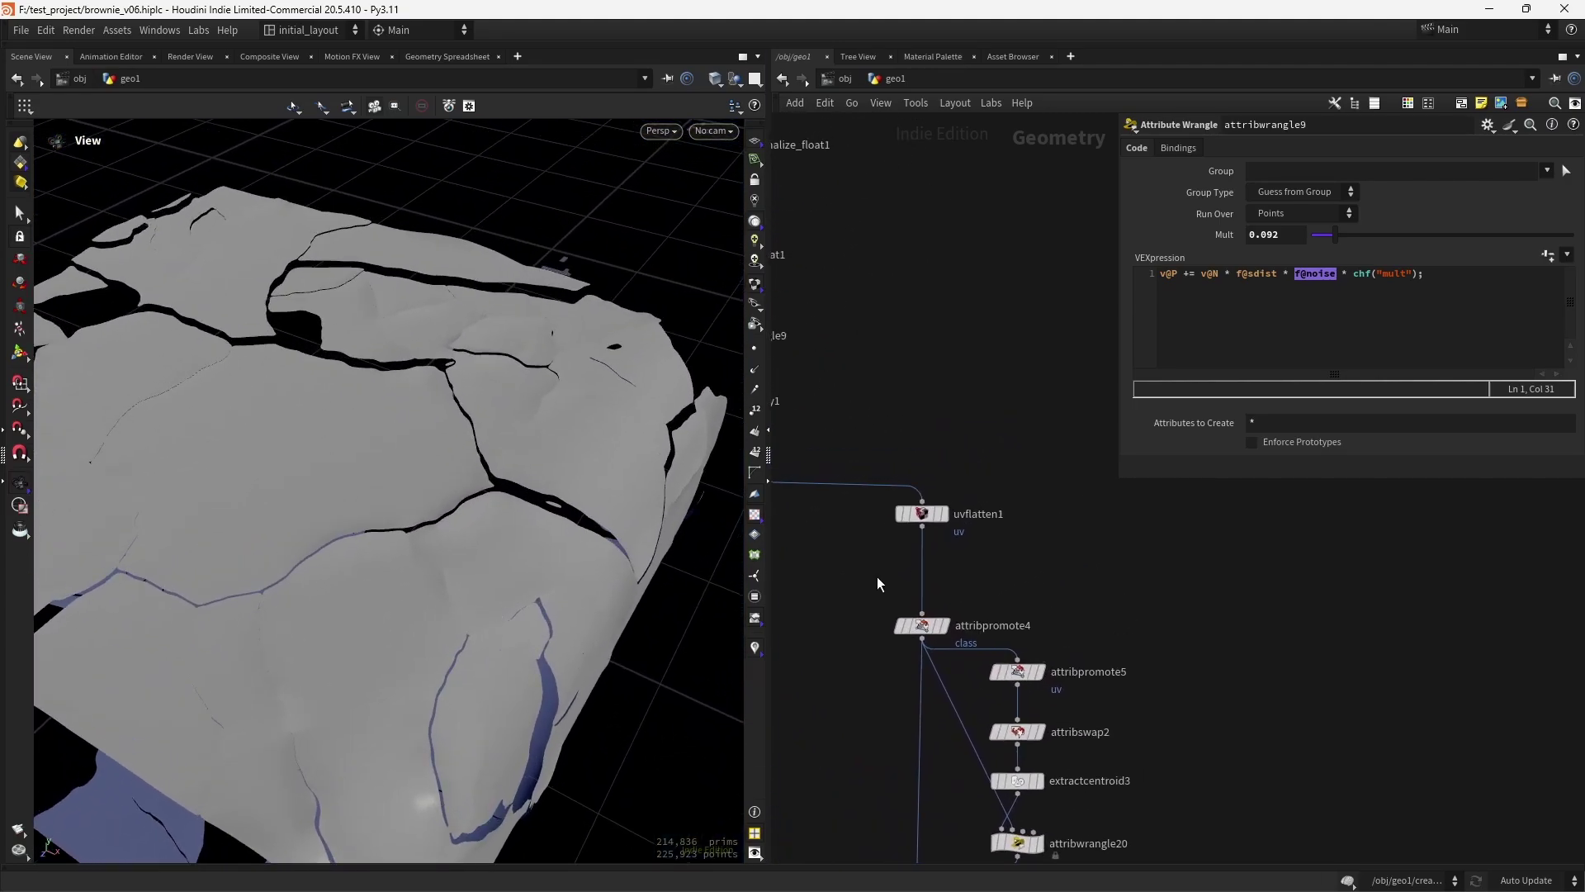
left_click(946, 493)
left_click_drag(548, 568, 520, 605)
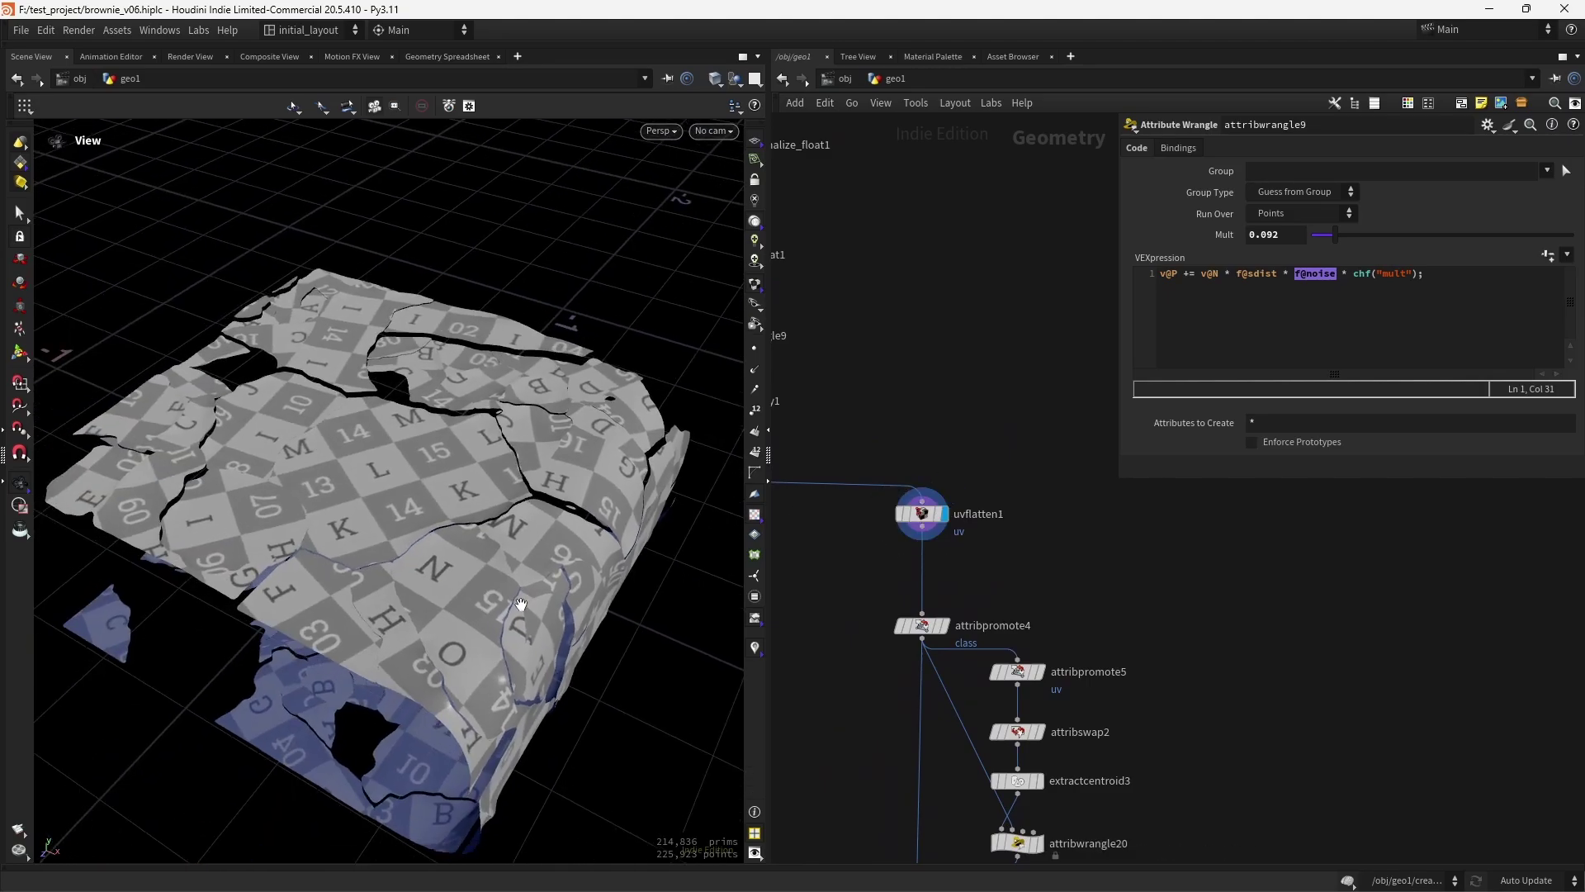
key("space+5")
key("space+1")
left_click_drag(596, 566, 595, 591)
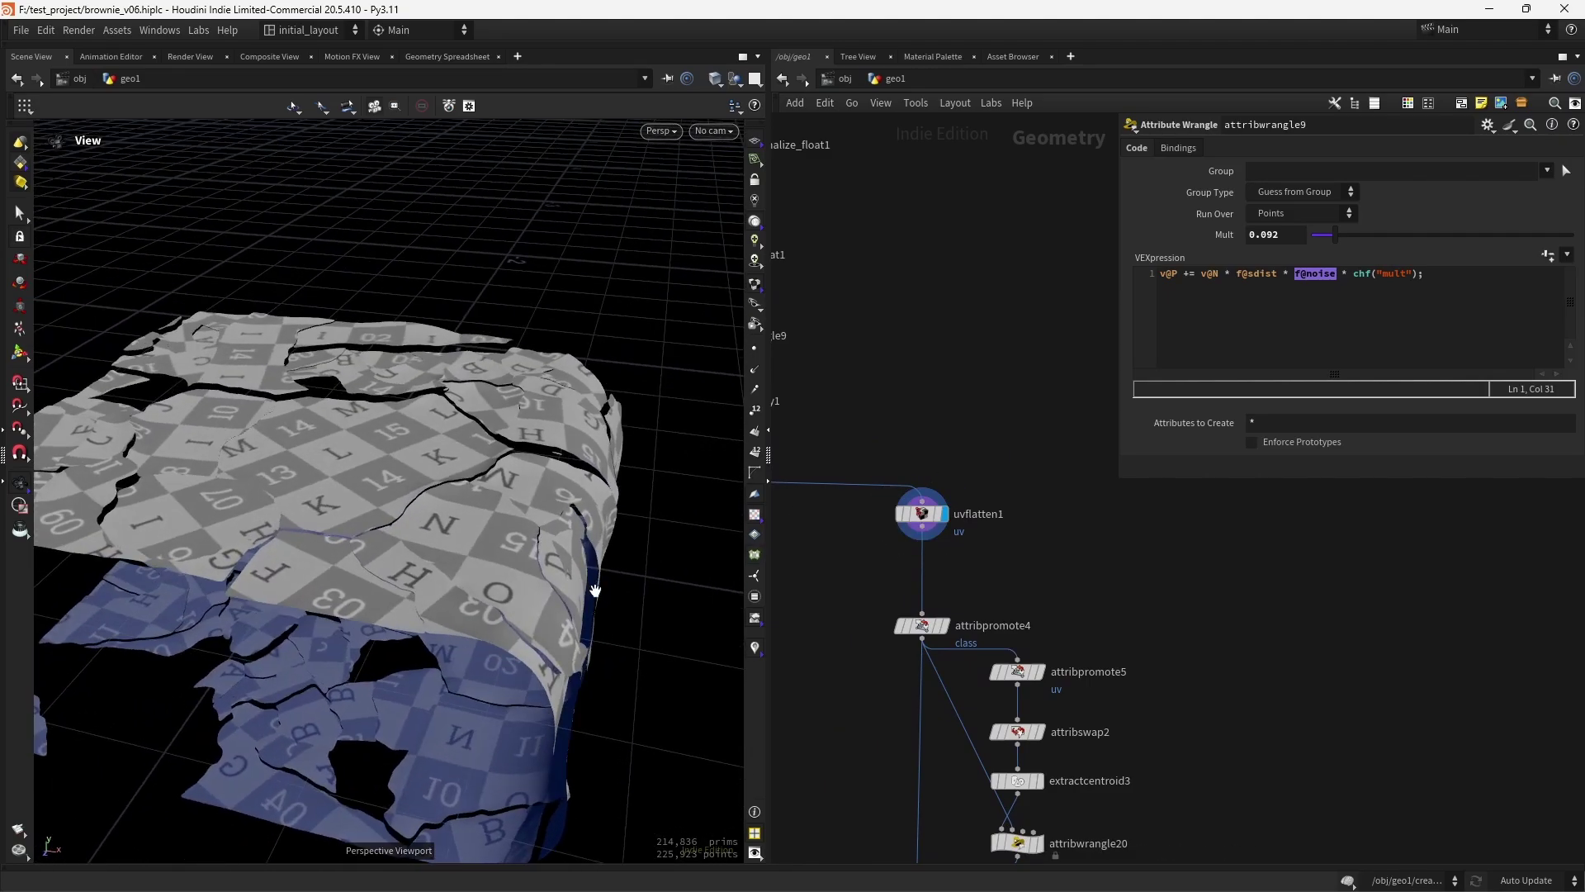
Open attribpromote4's class to class_prim promotion settings and examine the flattened UV pieces at attribswap2.
left_click(923, 629)
middle_click_drag(1072, 664, 1043, 469)
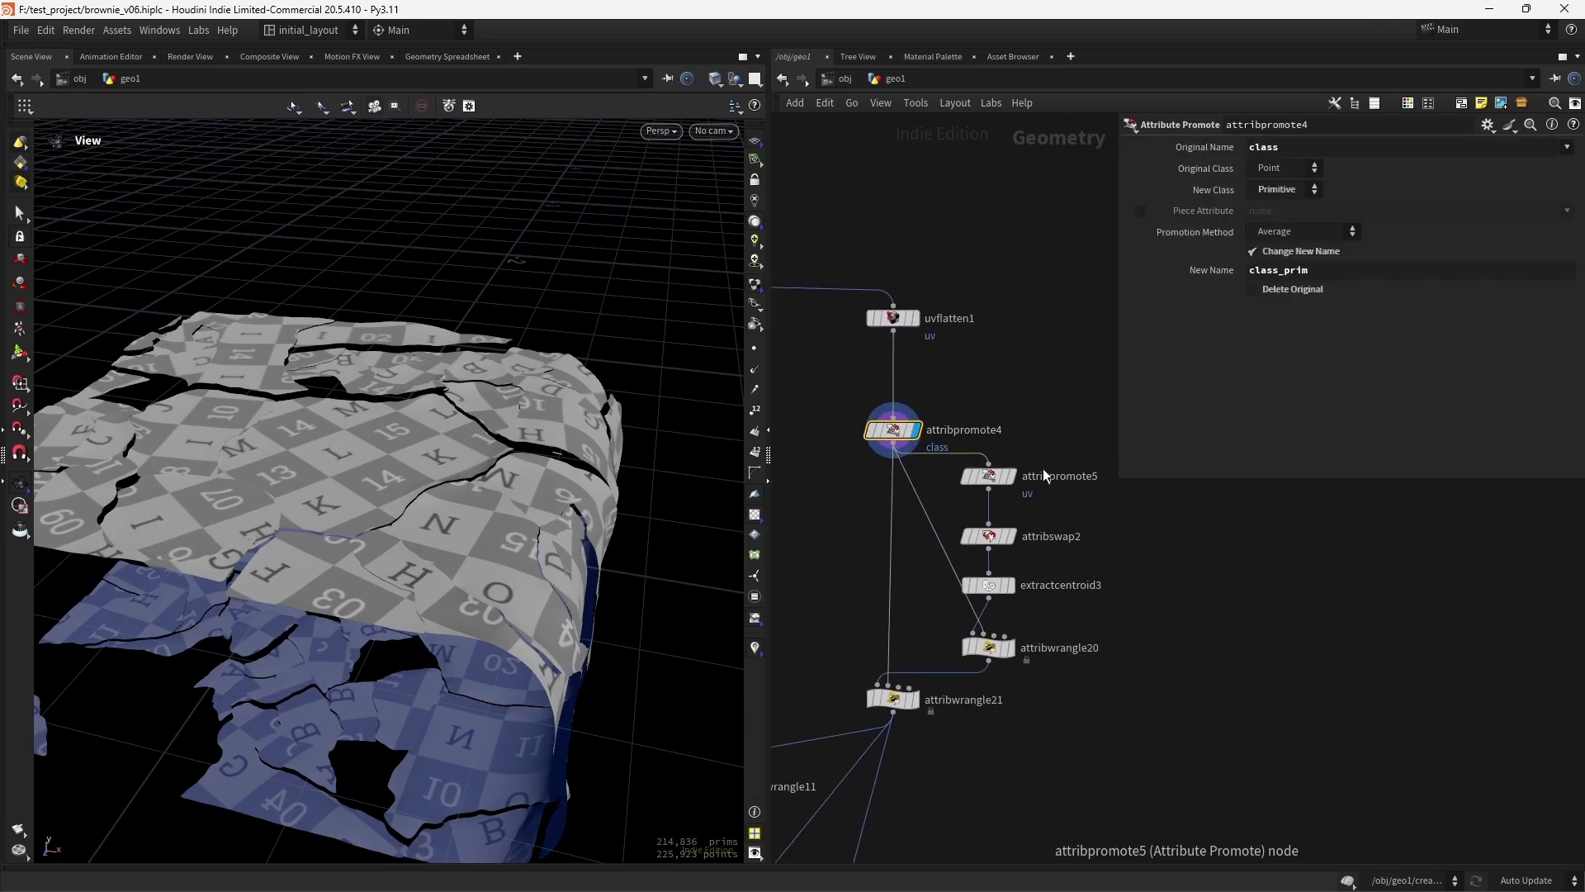
left_click(1011, 536)
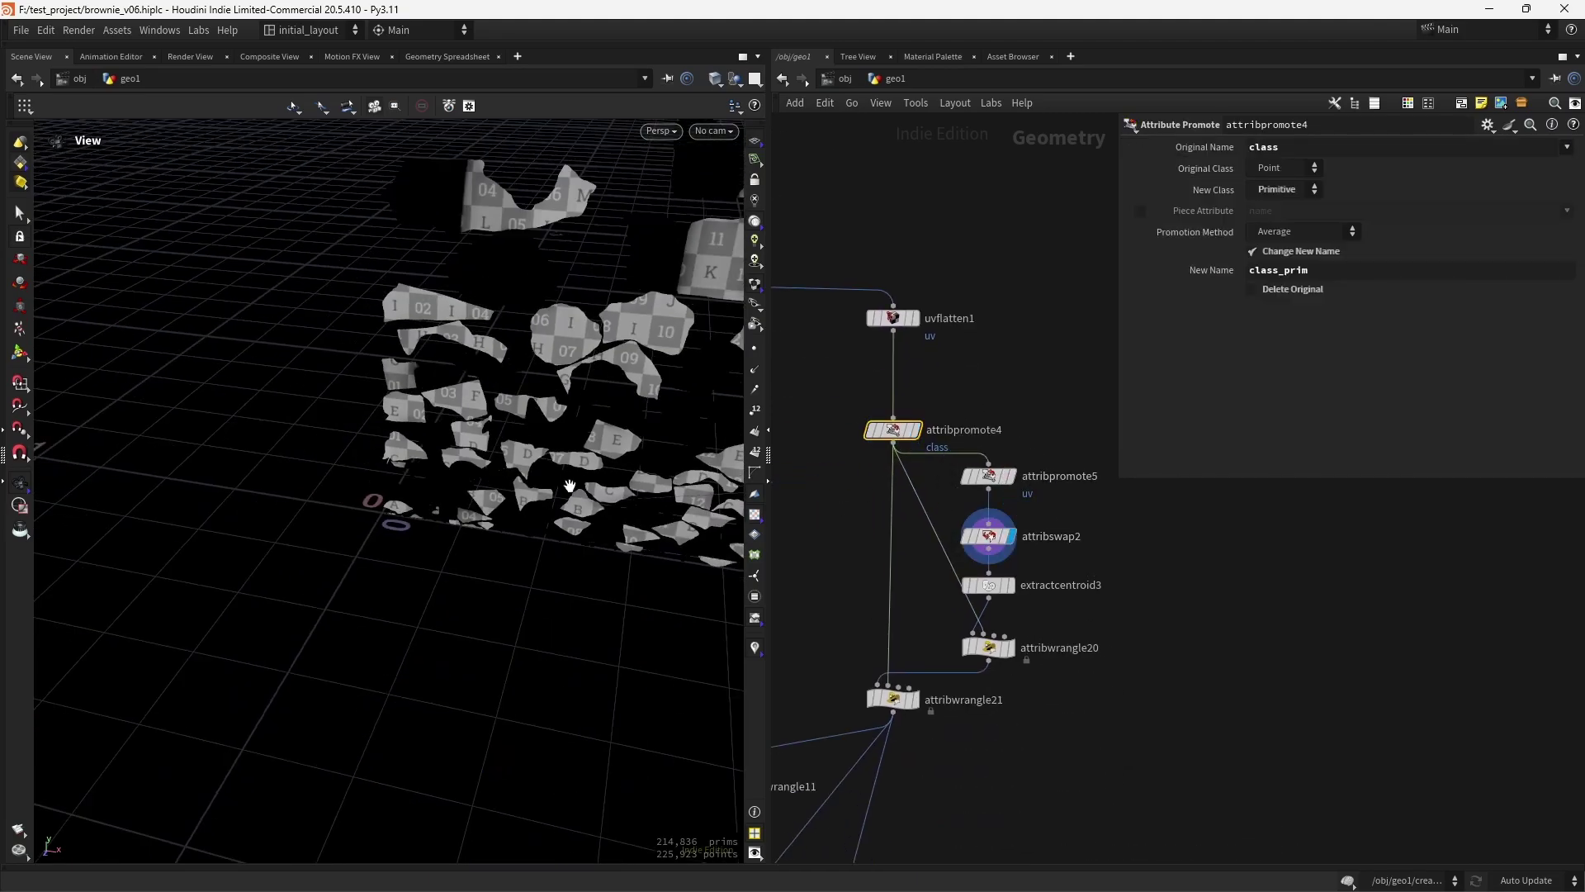
left_click(756, 203)
mouse_move(529, 607)
left_mouse_down()
mouse_move(548, 570)
mouse_move(554, 587)
mouse_move(525, 520)
mouse_move(512, 605)
left_mouse_up()
scroll(549, 570, "down", 4)
scroll(561, 565, "up", 4)
Show extractcentroid3 and examine its class_prim piece settings and the centroid points in UV space.
left_click(1014, 583)
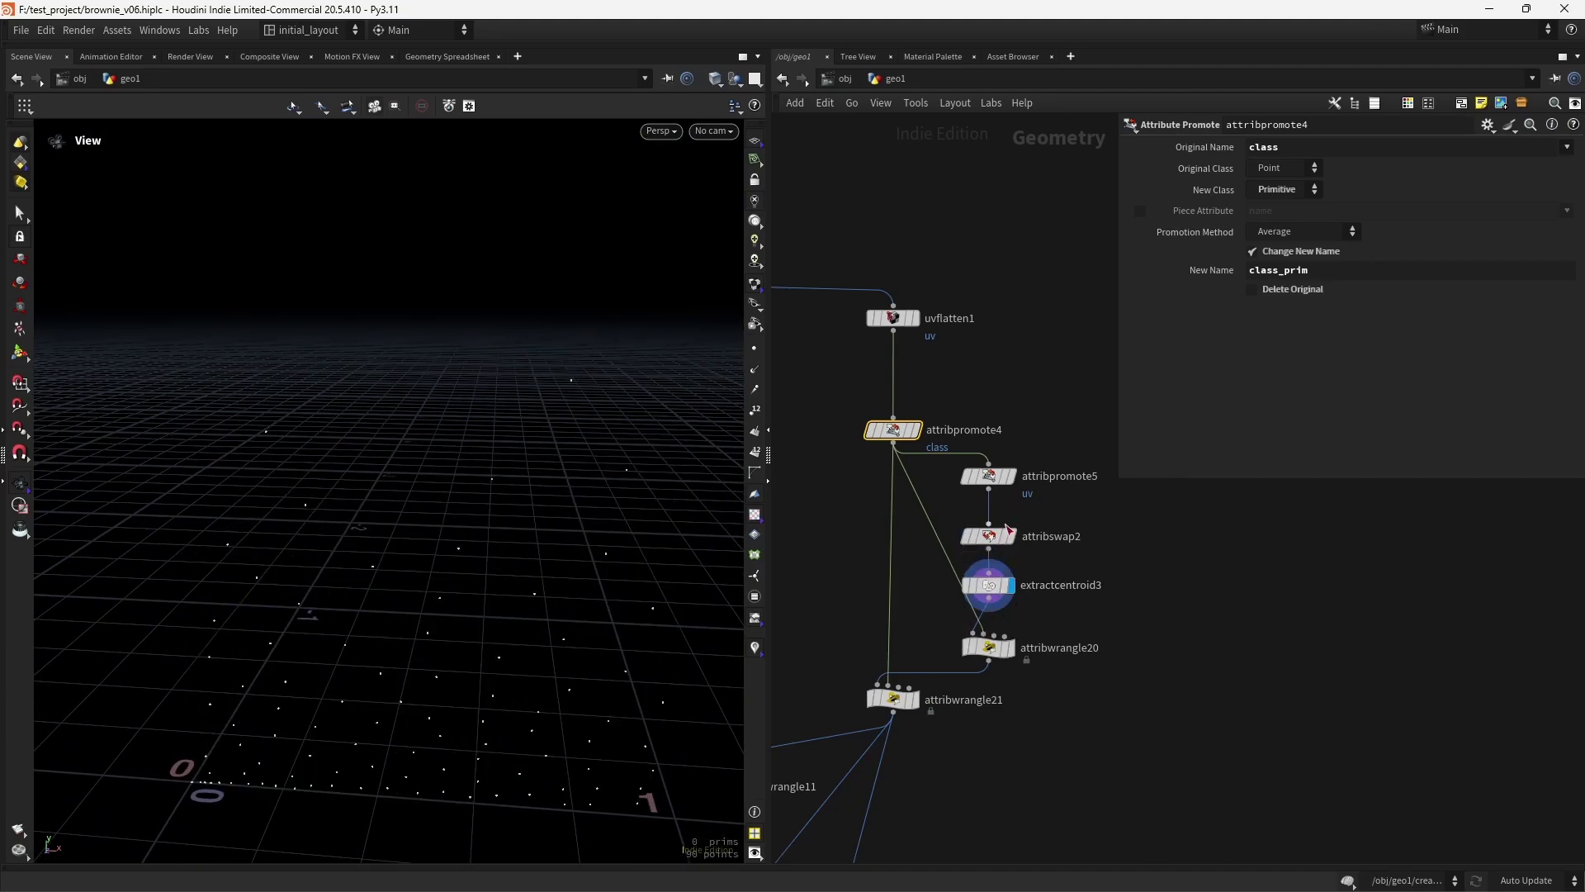
left_click(989, 588)
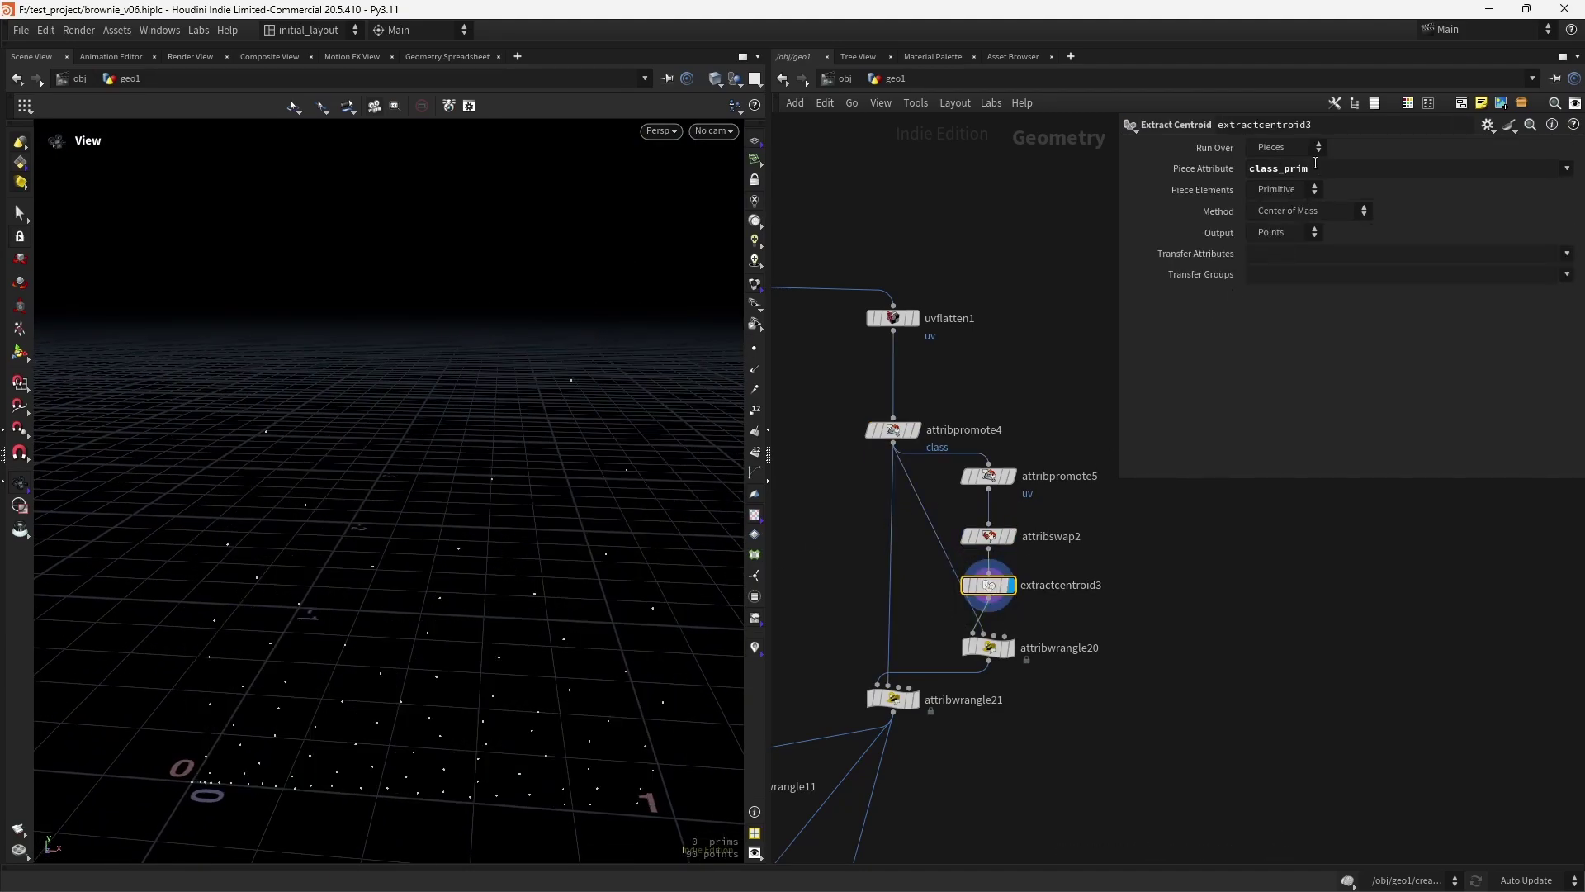
left_click_drag(419, 667, 552, 576)
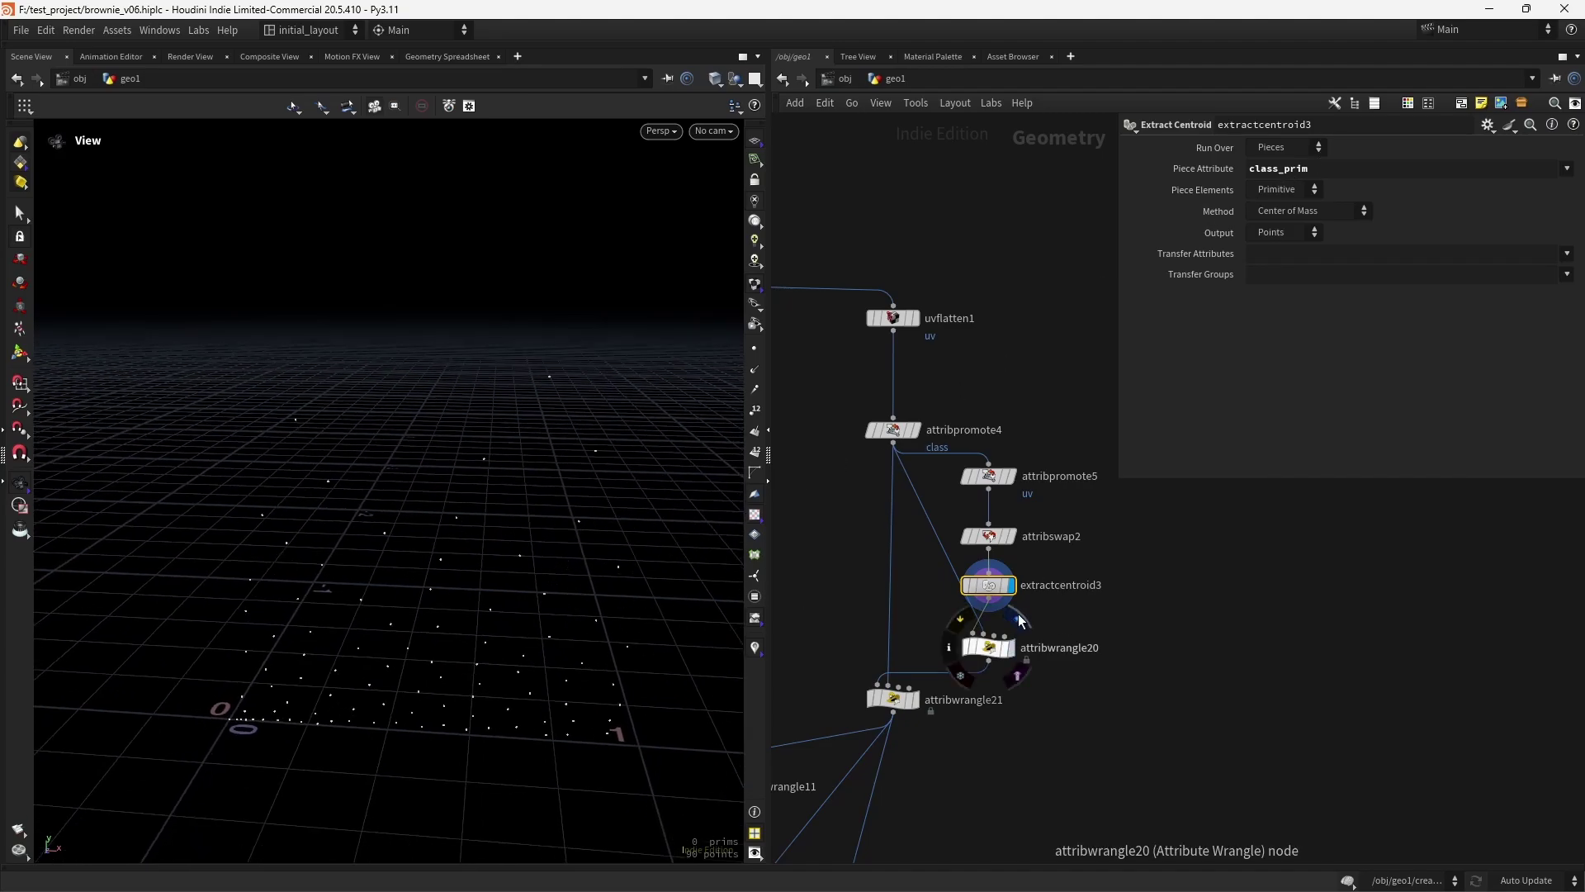
Show attribwrangle20 with its uvsample code and compare its points with the crust by temporarily templating attribpromote4.
left_click(1010, 647)
left_click(984, 646)
mouse_move(511, 590)
left_mouse_down()
mouse_move(521, 577)
mouse_move(471, 591)
mouse_move(515, 618)
left_mouse_up()
left_click(909, 435)
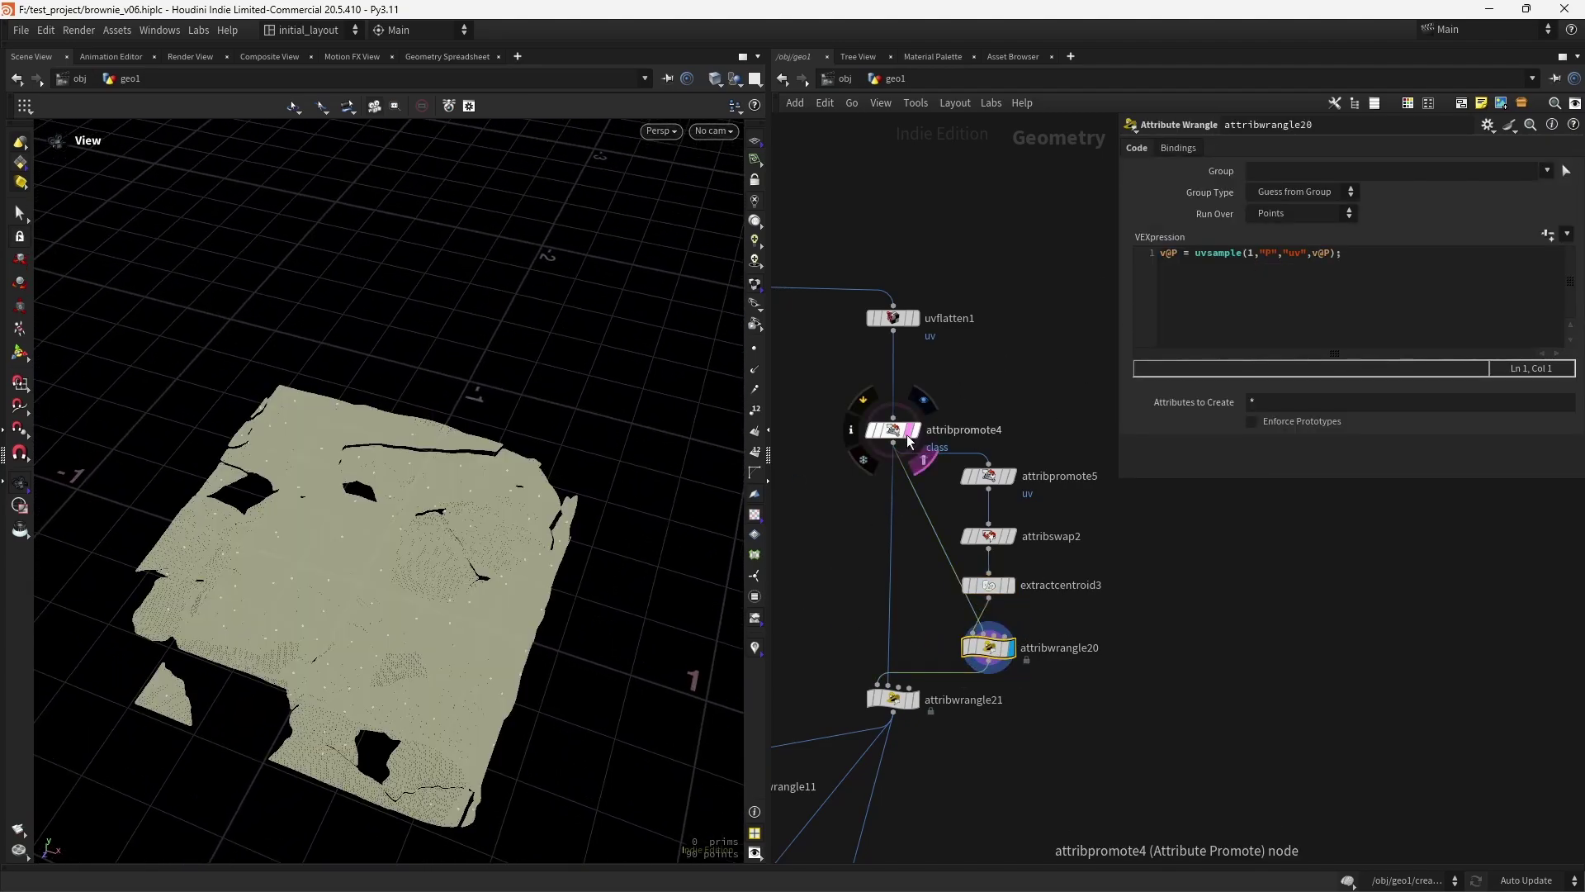
left_click(906, 435)
Show attribwrangle21 with its primuv code, turn on point normals, and examine the normals at the piece centers.
middle_click_drag(932, 604, 980, 506)
left_click(946, 599)
mouse_move(968, 615)
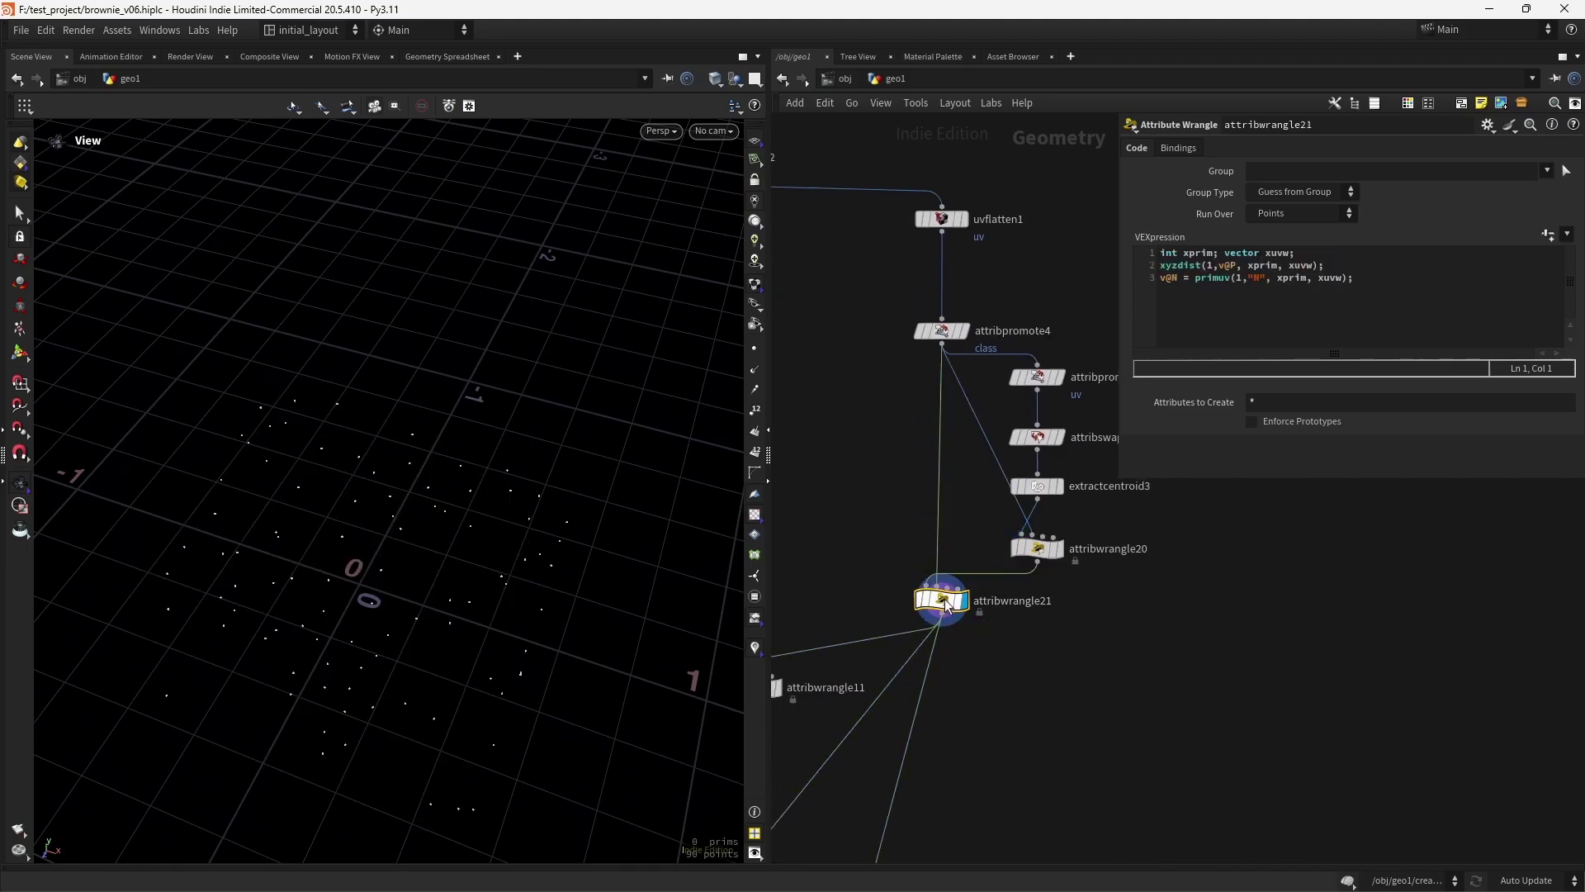
left_click(754, 370)
mouse_move(478, 640)
left_mouse_down()
mouse_move(555, 595)
mouse_move(520, 623)
mouse_move(480, 611)
left_mouse_up()
right_click_drag(480, 611, 532, 652)
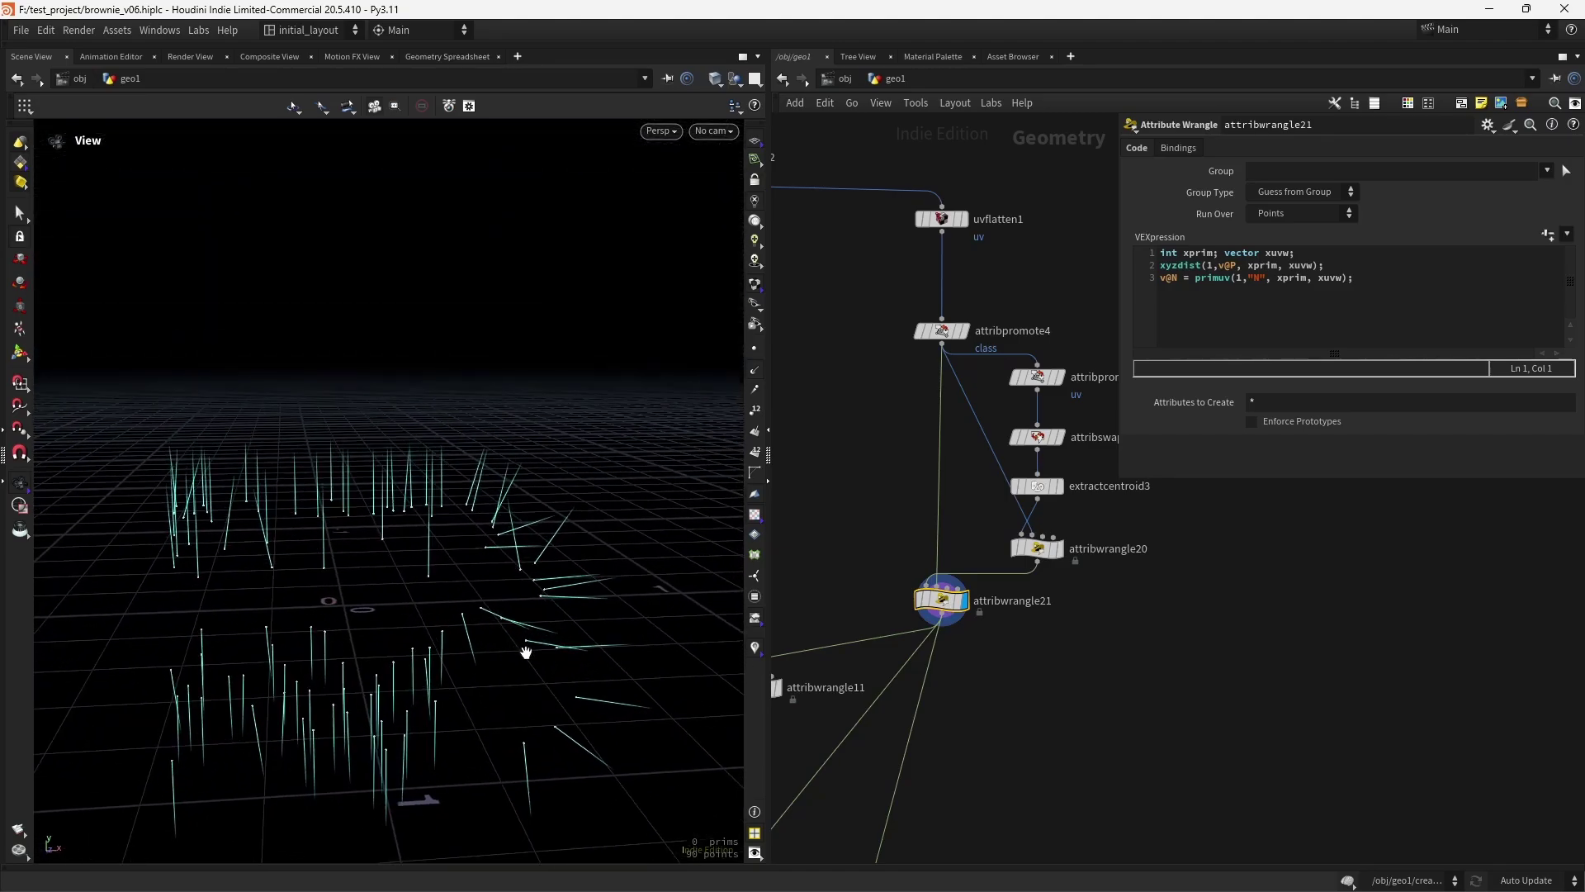
mouse_move(515, 607)
left_mouse_down()
mouse_move(548, 654)
mouse_move(528, 631)
left_mouse_up()
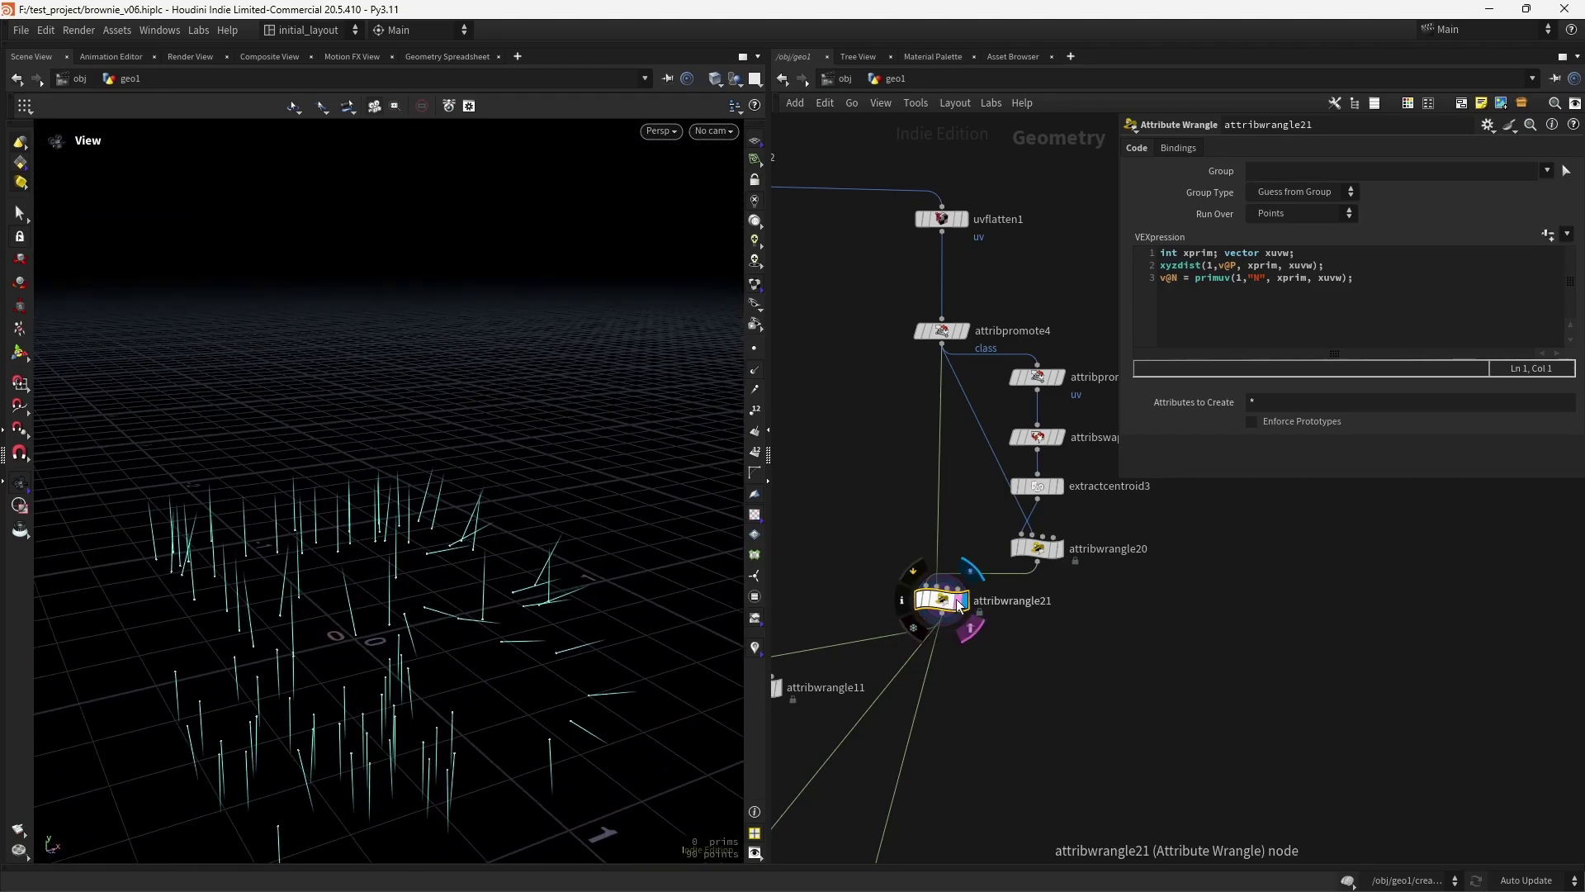
Show normal2 again and turn off the point normals display.
scroll(999, 507, "down", 5)
scroll(981, 566, "up", 5)
left_click(939, 427)
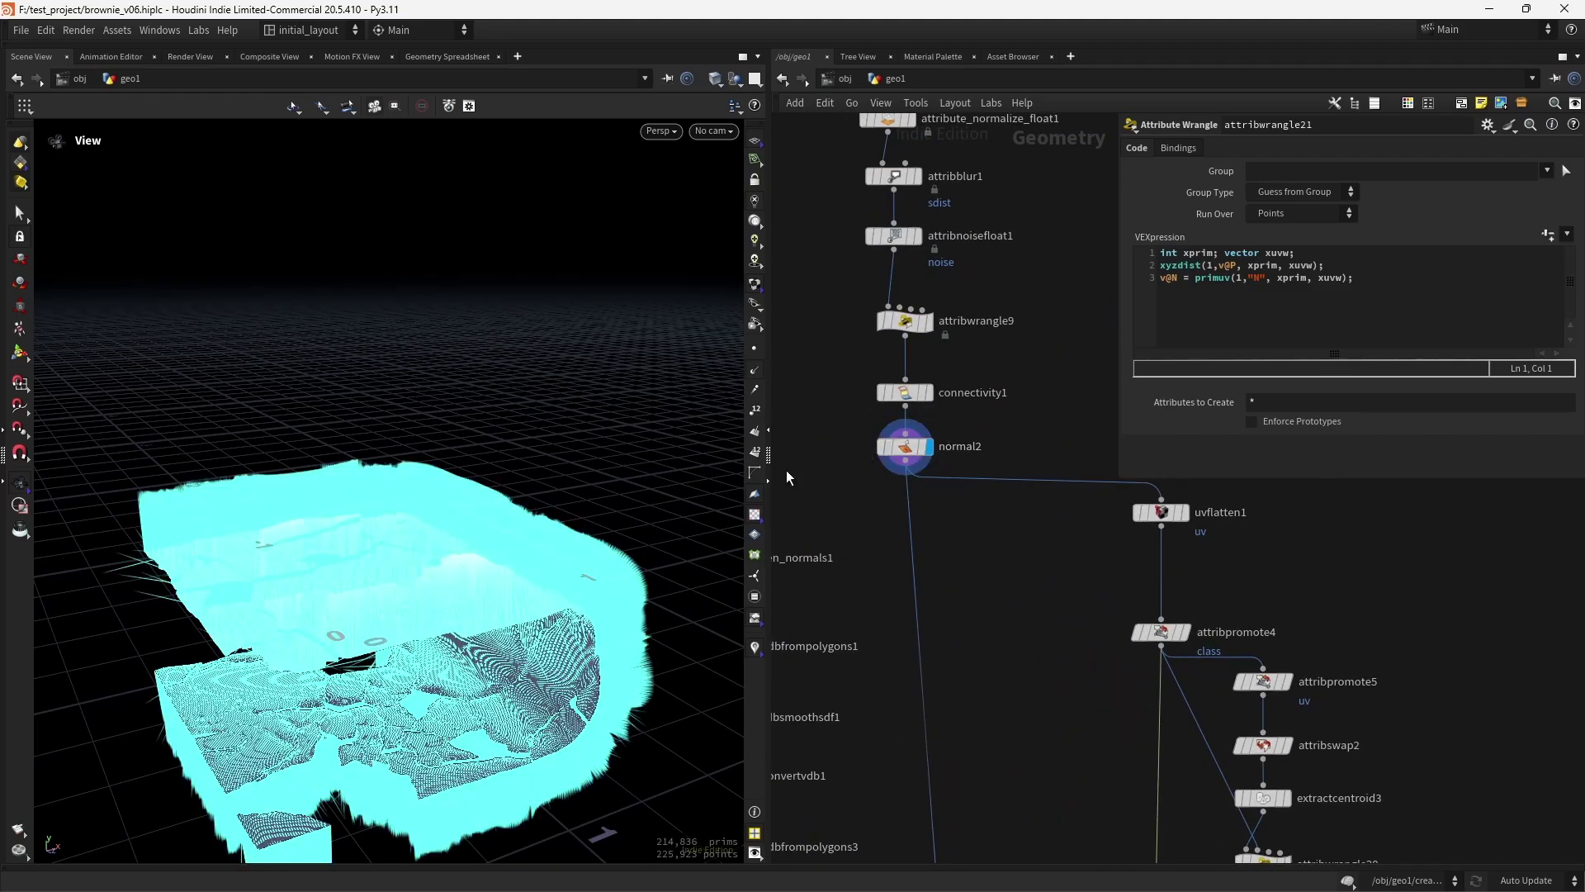
left_click(749, 377)
Open attribwrangle11's settings and show its randomly rotated crust pieces.
scroll(607, 632, "down", 2)
middle_click_drag(983, 710, 977, 518)
left_click(949, 604)
scroll(982, 637, "up", 2)
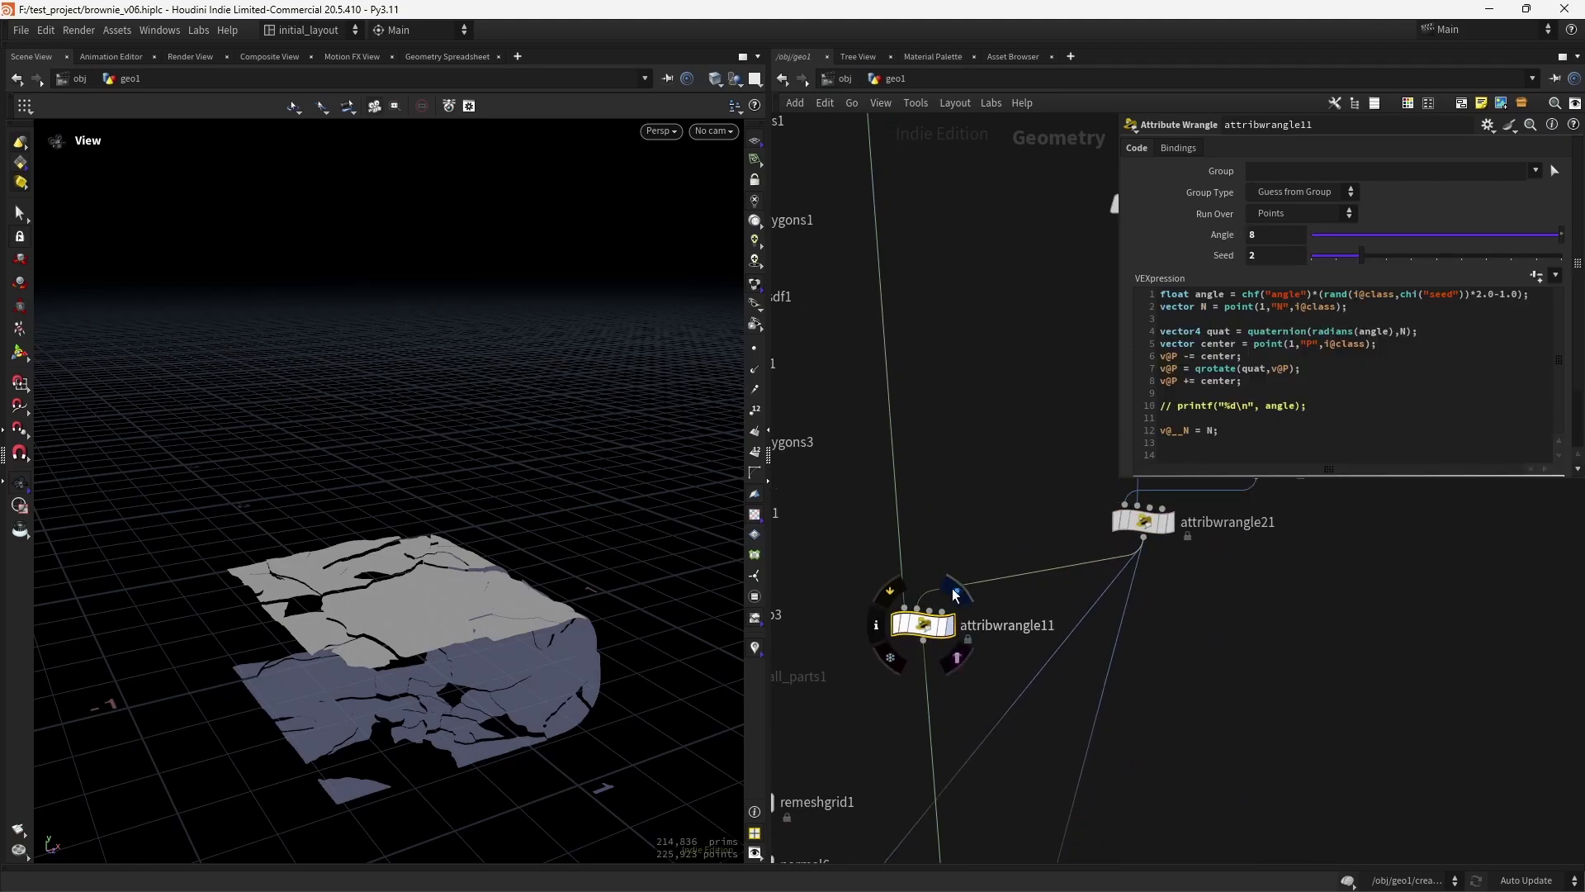
left_click(953, 588)
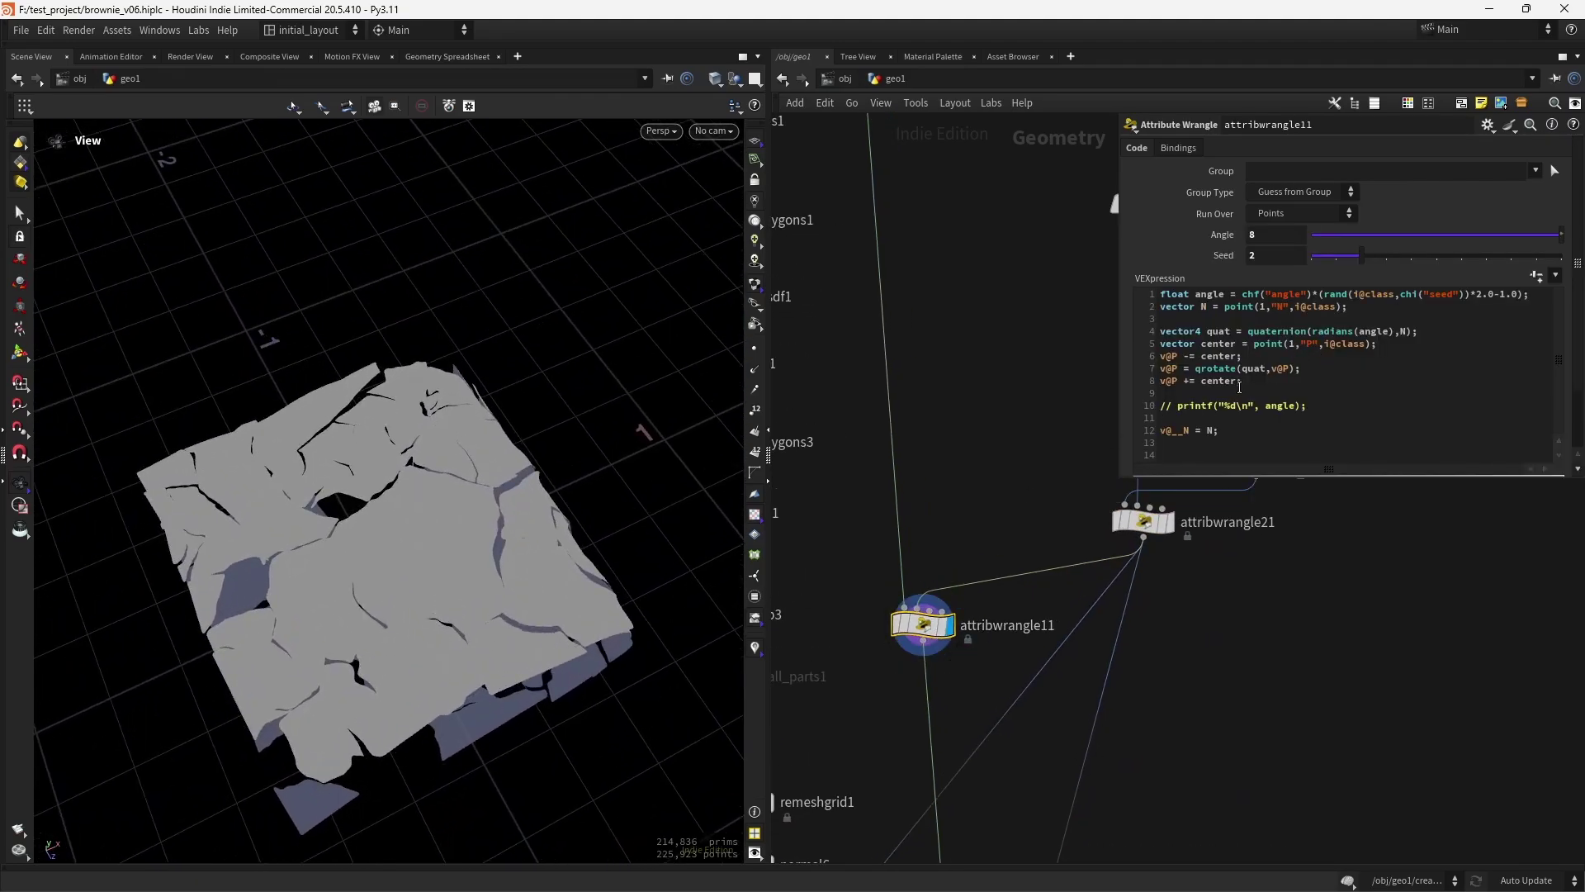
Examine attribwrangle11's rotation code, highlight N in the quaternion line, and show those axis normals at attribwrangle21.
middle_click_drag(983, 532, 879, 595)
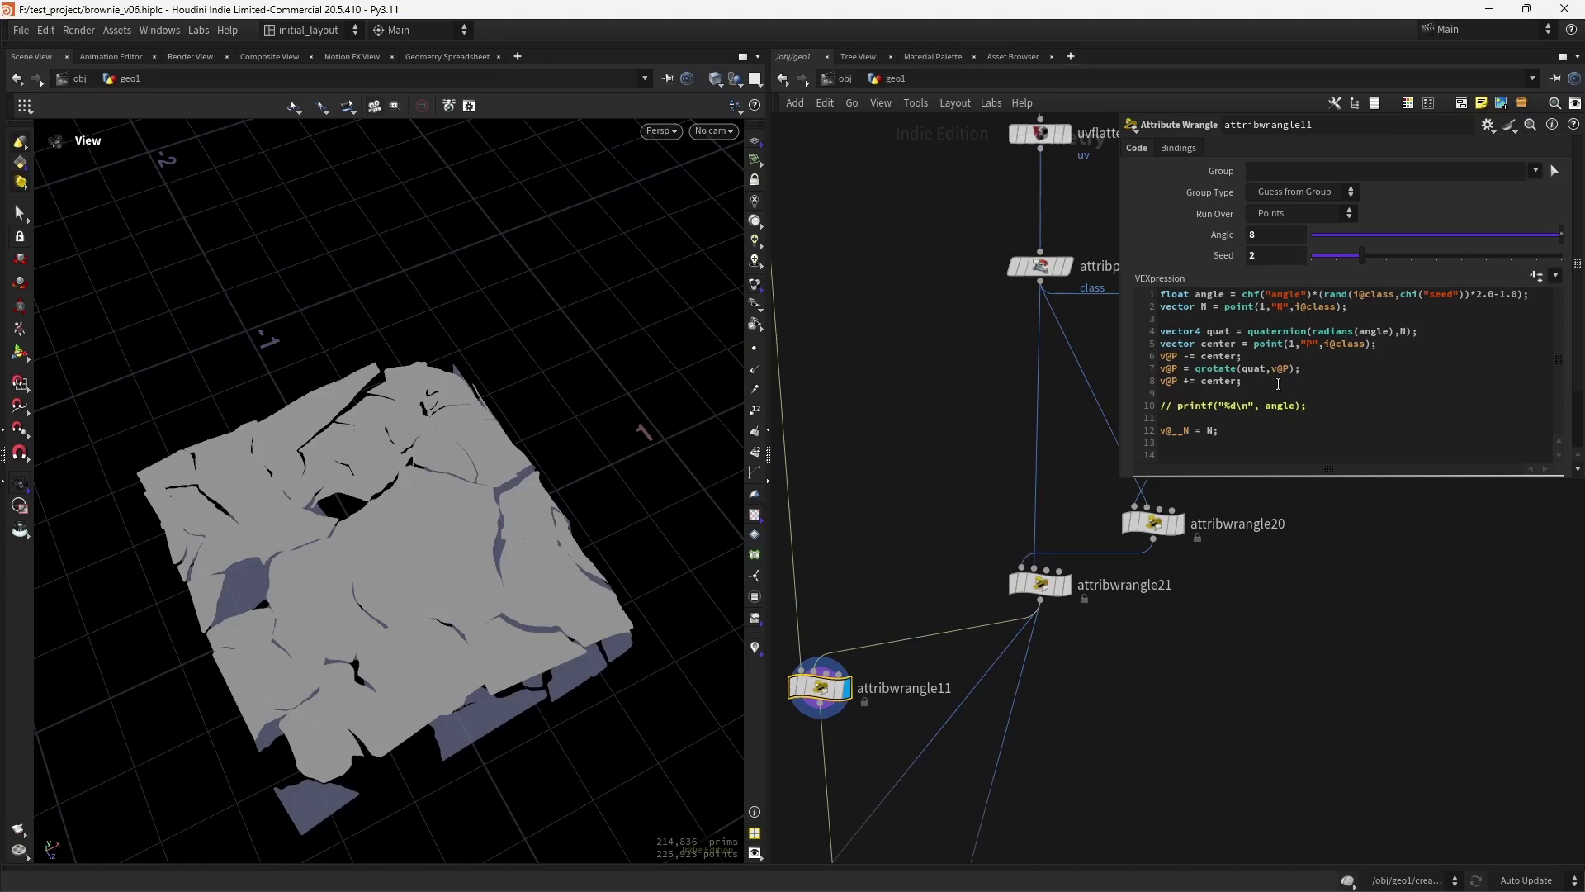
scroll(1222, 418, "down", 3)
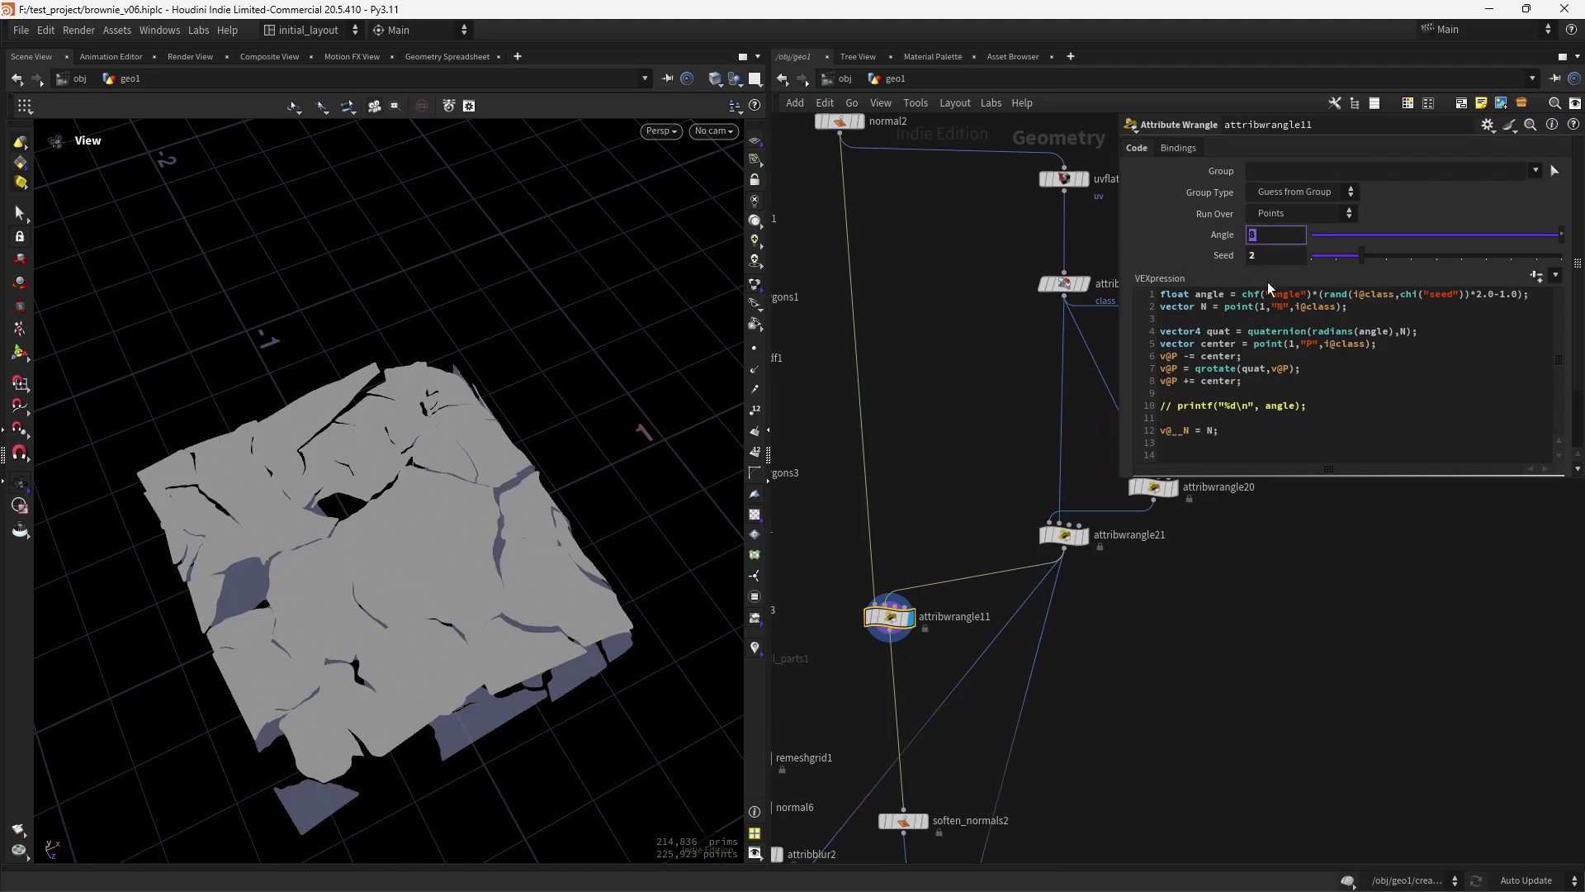
double_click(1403, 331)
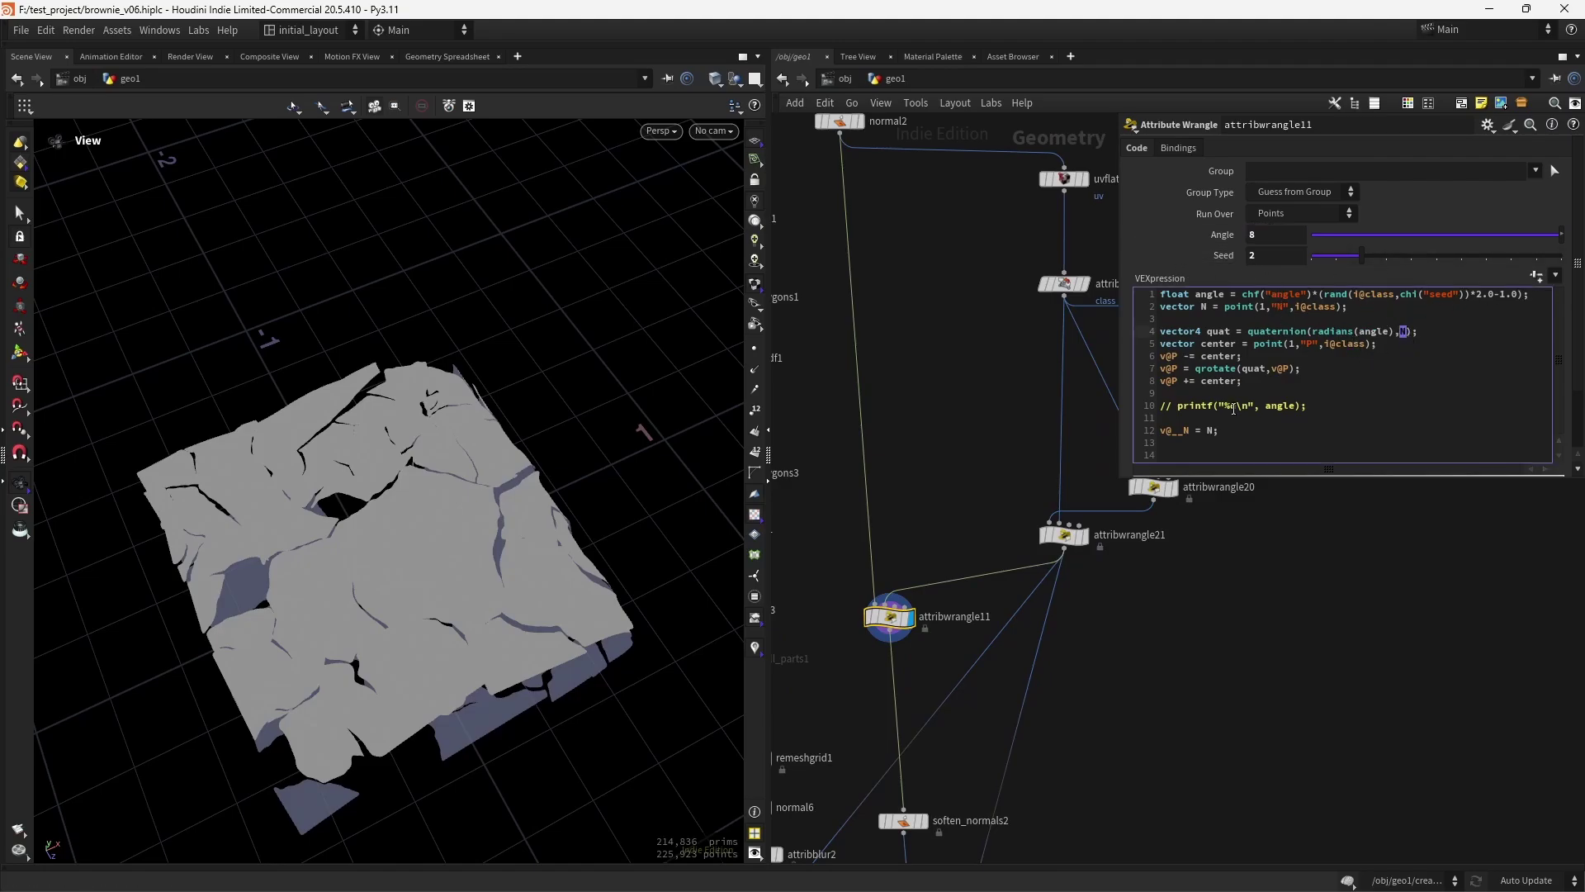
left_click(1084, 535)
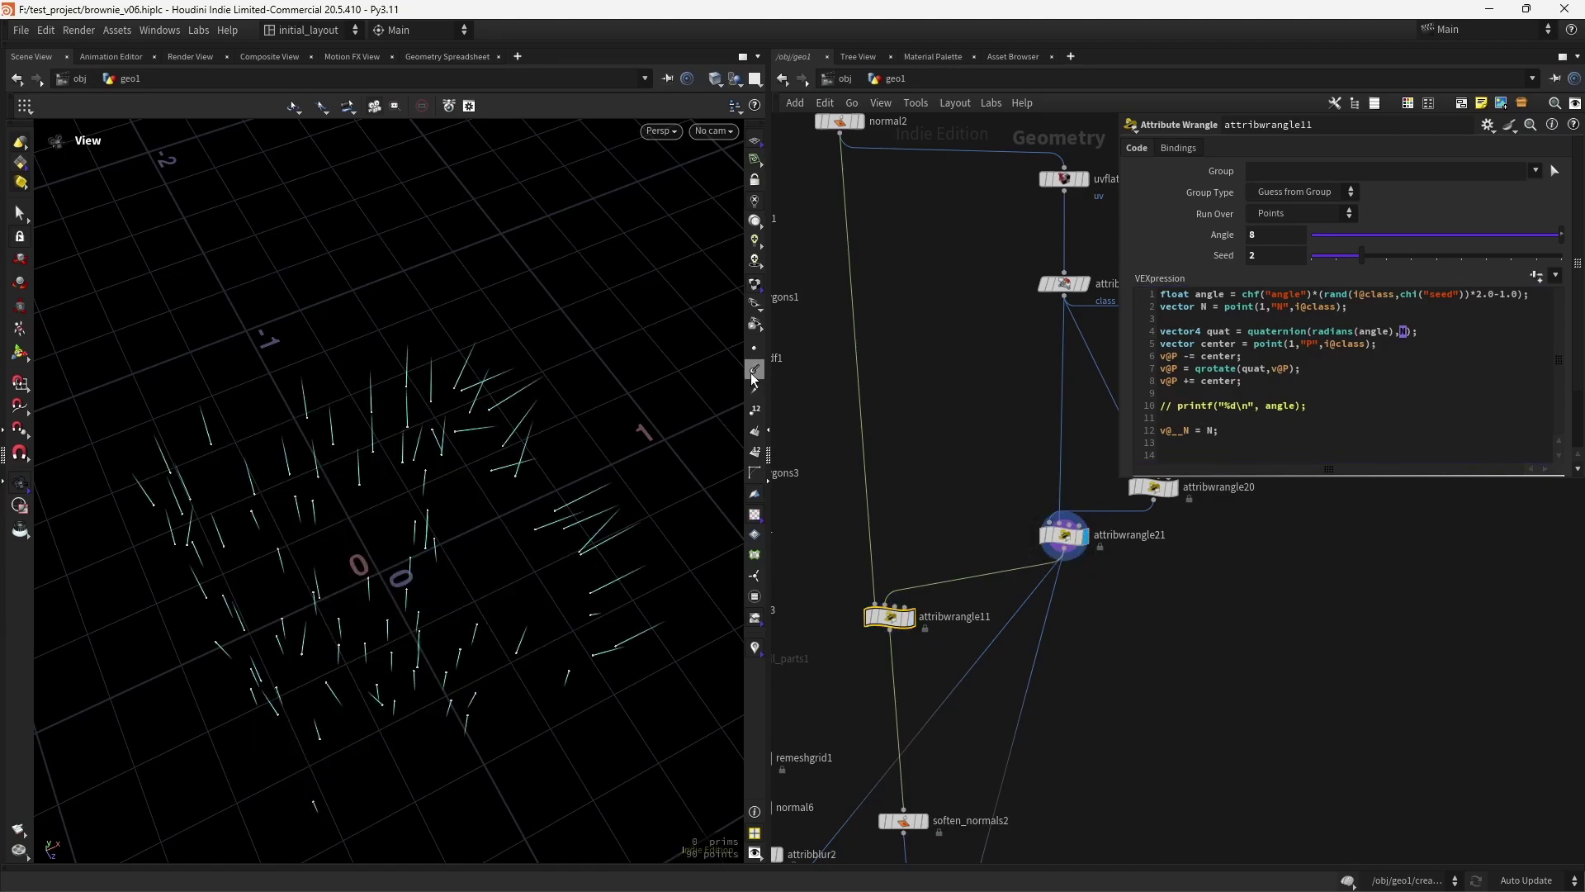
Toggle attribwrangle11's bypass to compare the crust pieces before and after rotation.
left_click(864, 594)
left_click(864, 595)
left_click(866, 591)
left_click(867, 590)
Turn on the wireframe overlay and compare the pieces with attribwrangle11 bypassed and active, close up and from several angles.
key("shift+w")
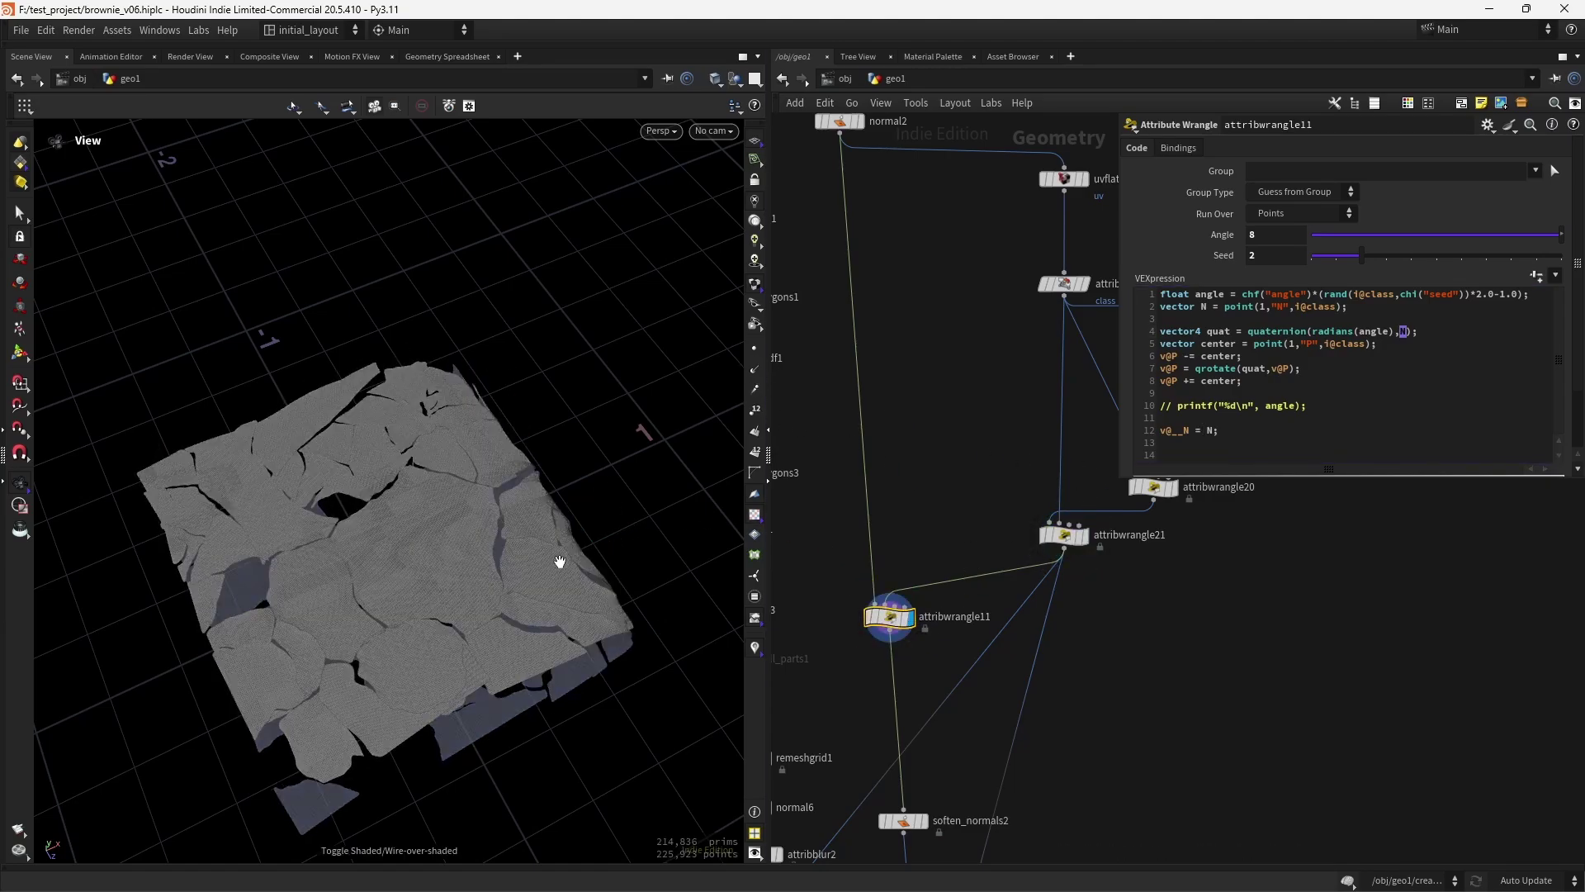
scroll(562, 546, "up", 10)
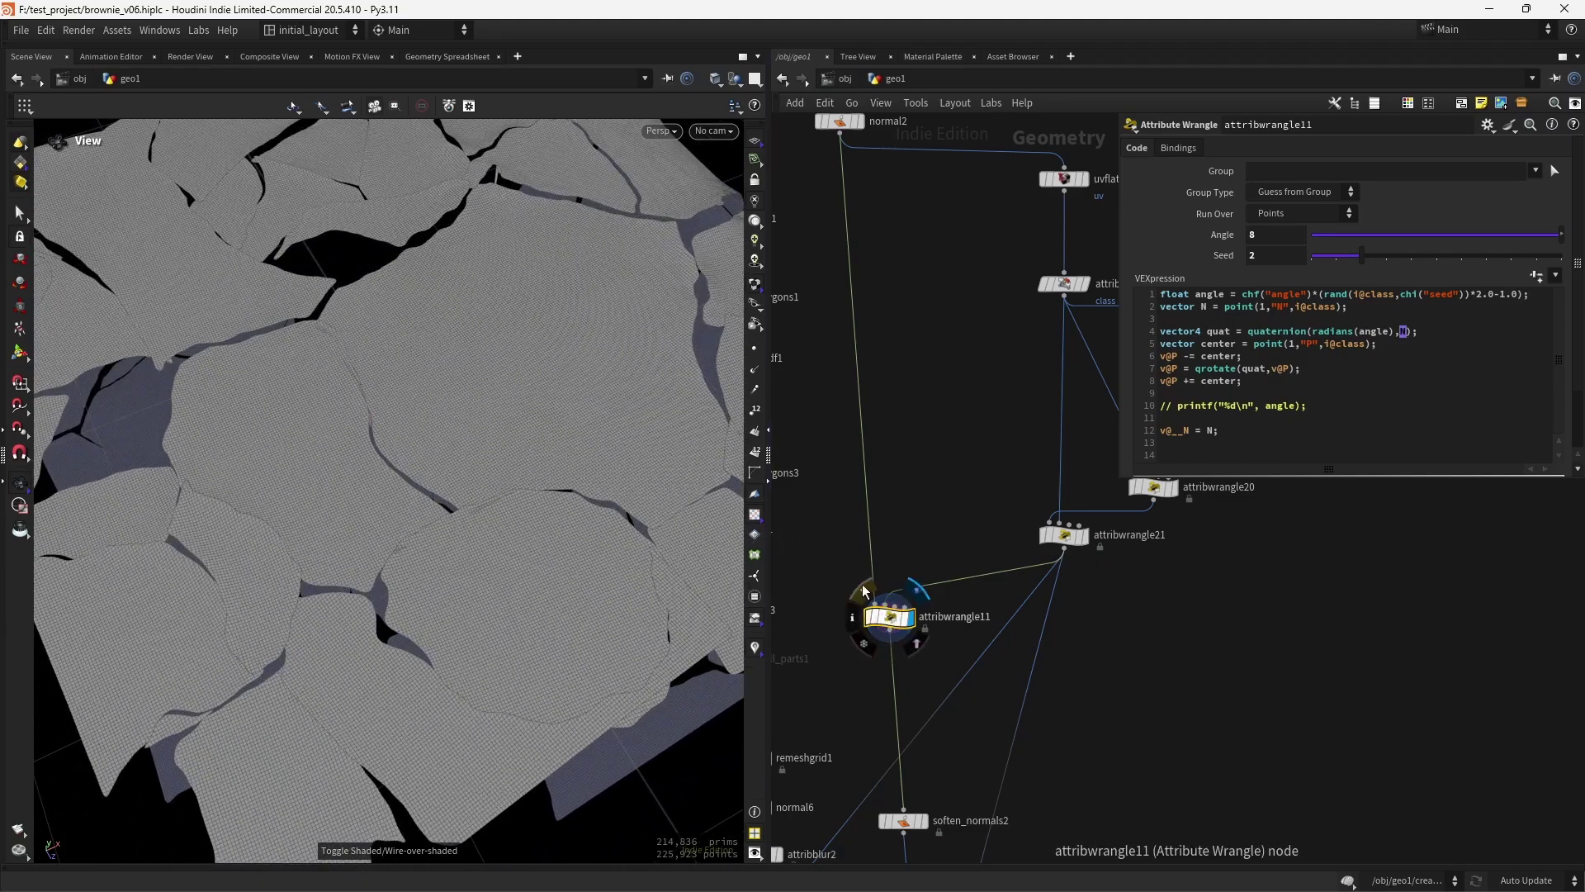
left_click(863, 593)
left_click(863, 593)
left_click(863, 593)
left_click(863, 592)
scroll(563, 555, "down", 8)
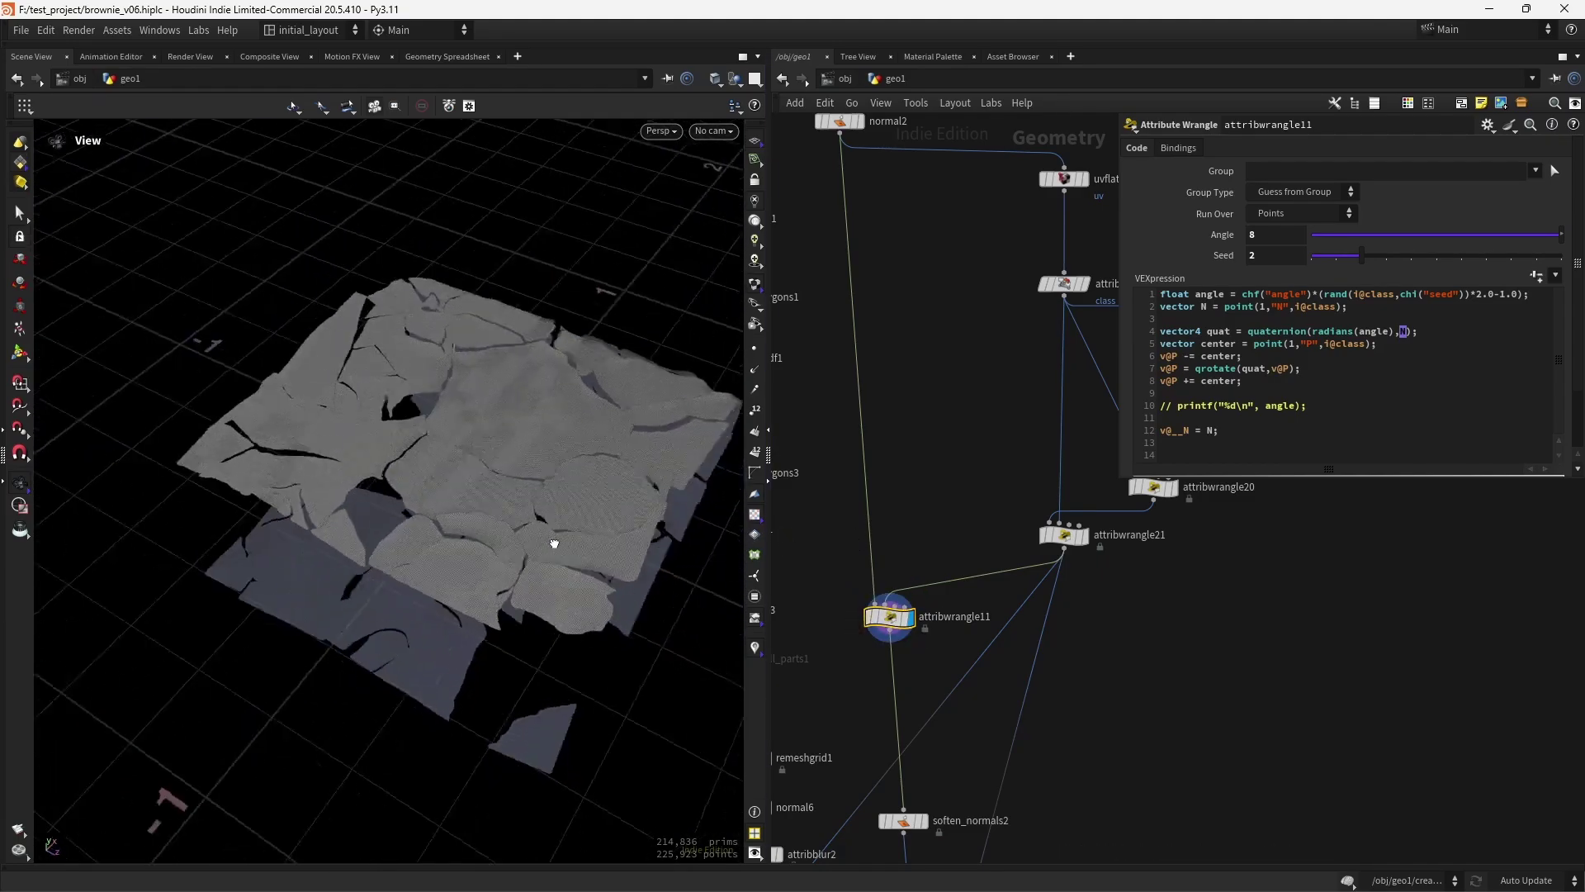
left_click_drag(556, 542, 587, 609)
scroll(576, 538, "up", 3)
scroll(575, 534, "down", 5)
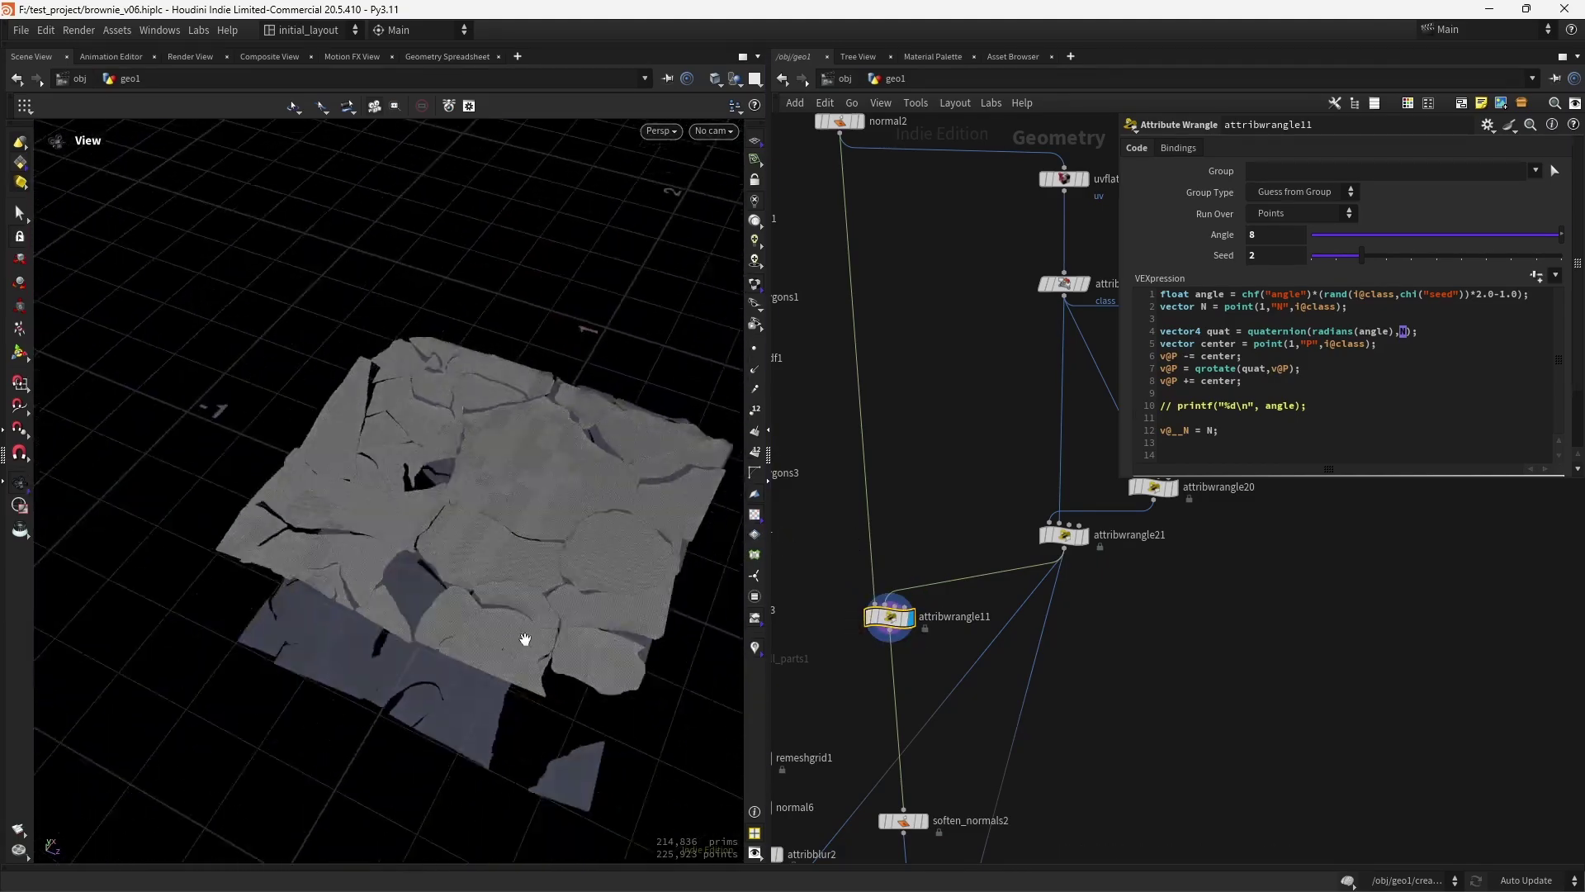
scroll(576, 559, "up", 4)
scroll(913, 566, "down", 5)
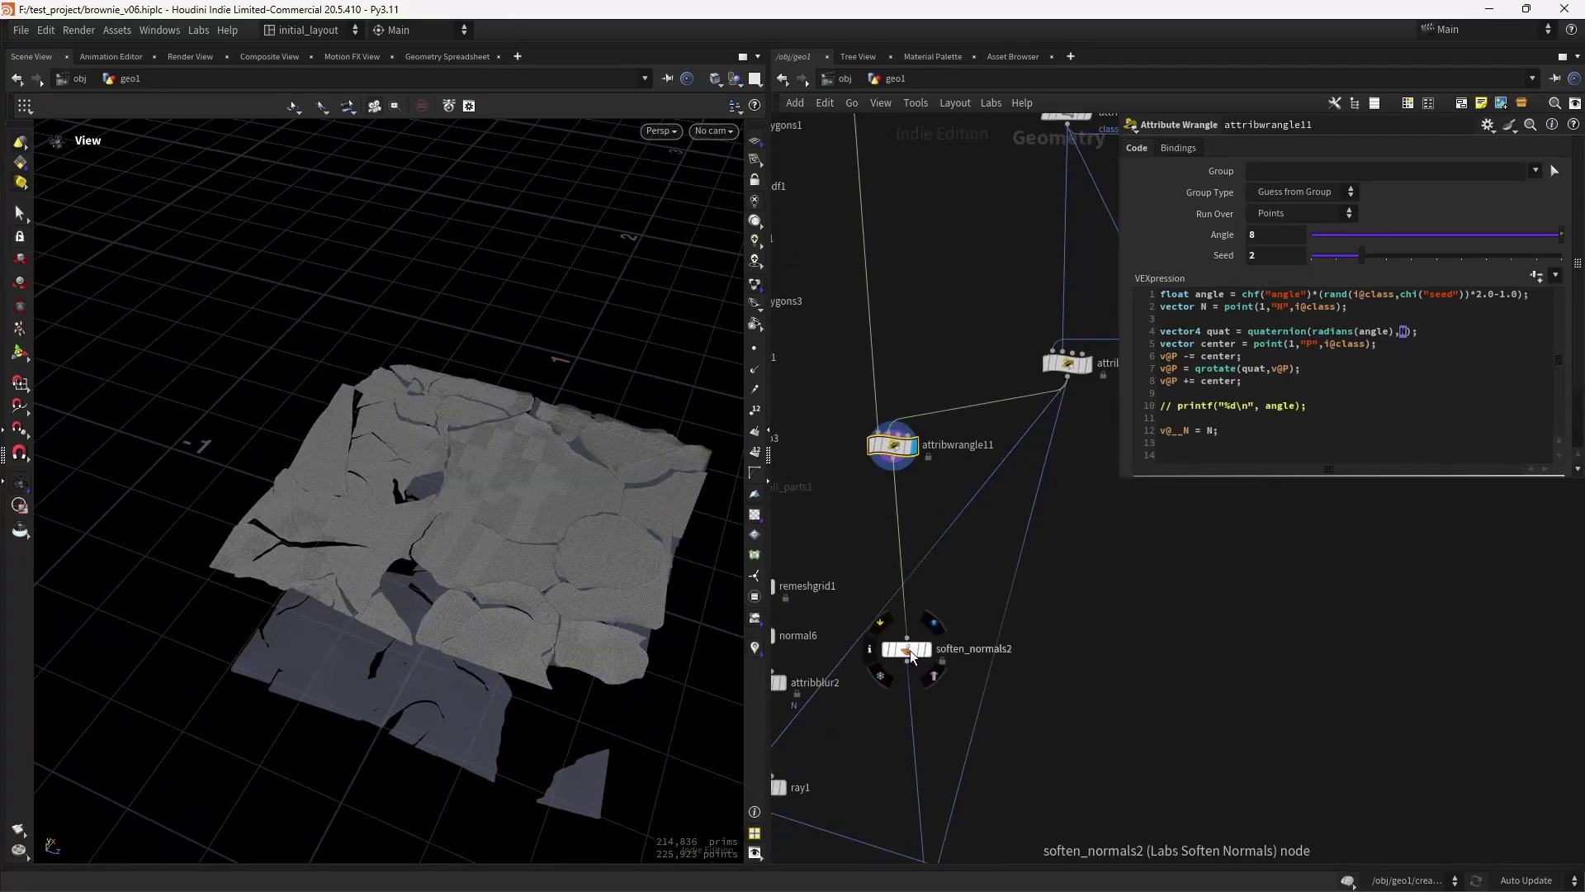
Display the rounded base block at soften_normals1.
left_click_drag(910, 651, 895, 651)
middle_click_drag(935, 728, 956, 493)
scroll(888, 553, "down", 3)
middle_click_drag(884, 541, 1024, 776)
middle_click_drag(969, 493, 999, 799)
scroll(968, 450, "up", 2)
left_click(939, 573)
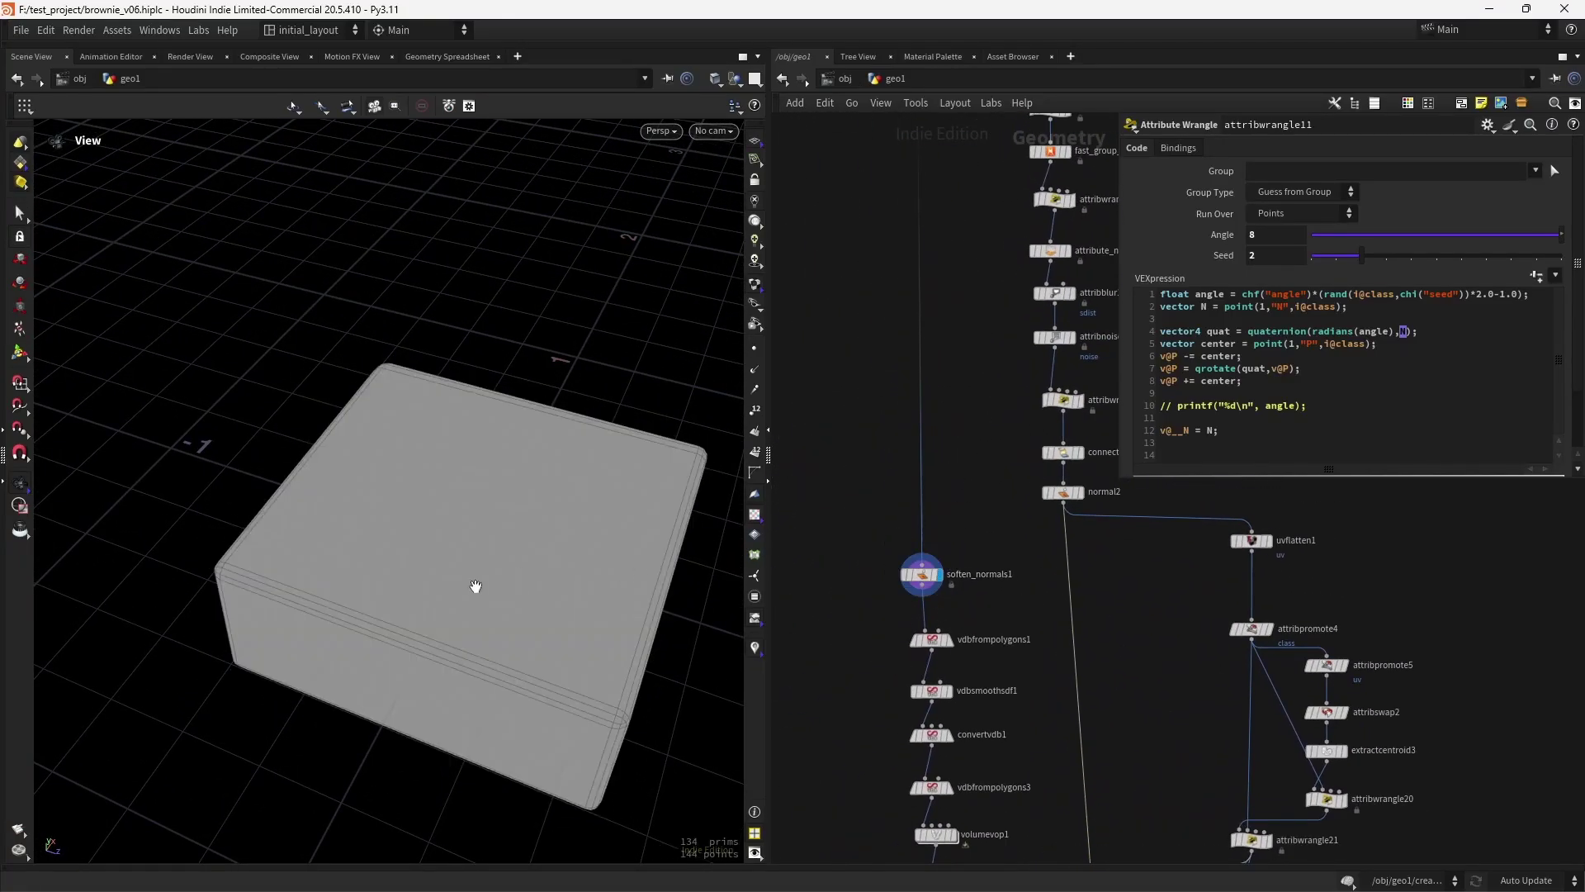
left_click_drag(464, 589, 578, 562)
Display convertvdb3's noise-displaced brownie body without the wireframe overlay, change the viewport lighting, and inspect the surface close up.
middle_click_drag(980, 635, 953, 252)
scroll(952, 478, "up", 3)
left_click(933, 679)
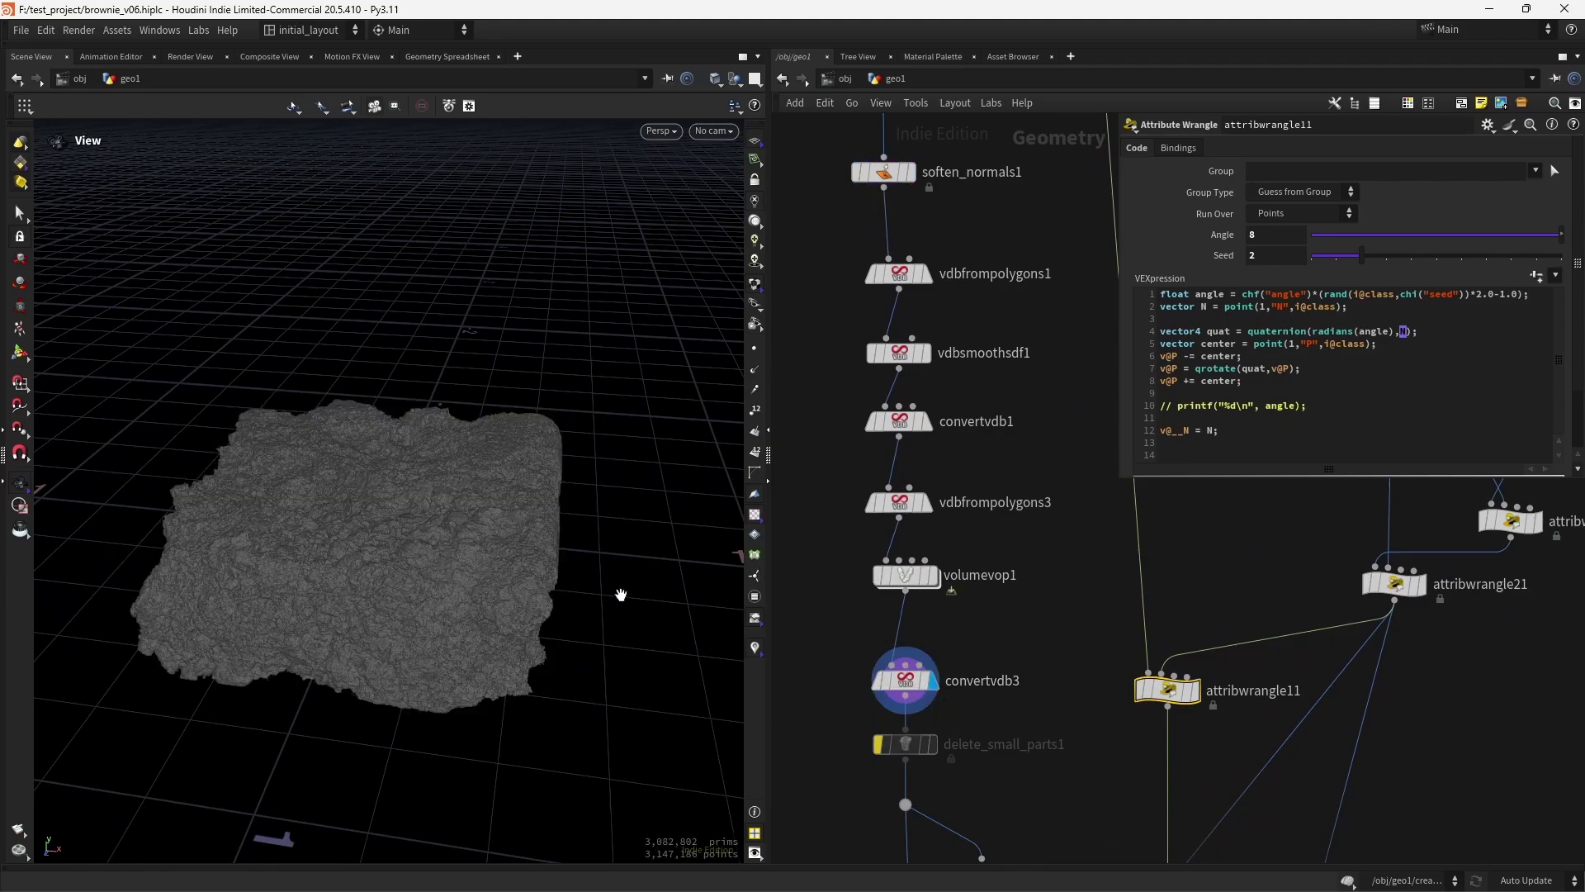
key("shift+w")
scroll(392, 565, "up", 2)
left_click(755, 221)
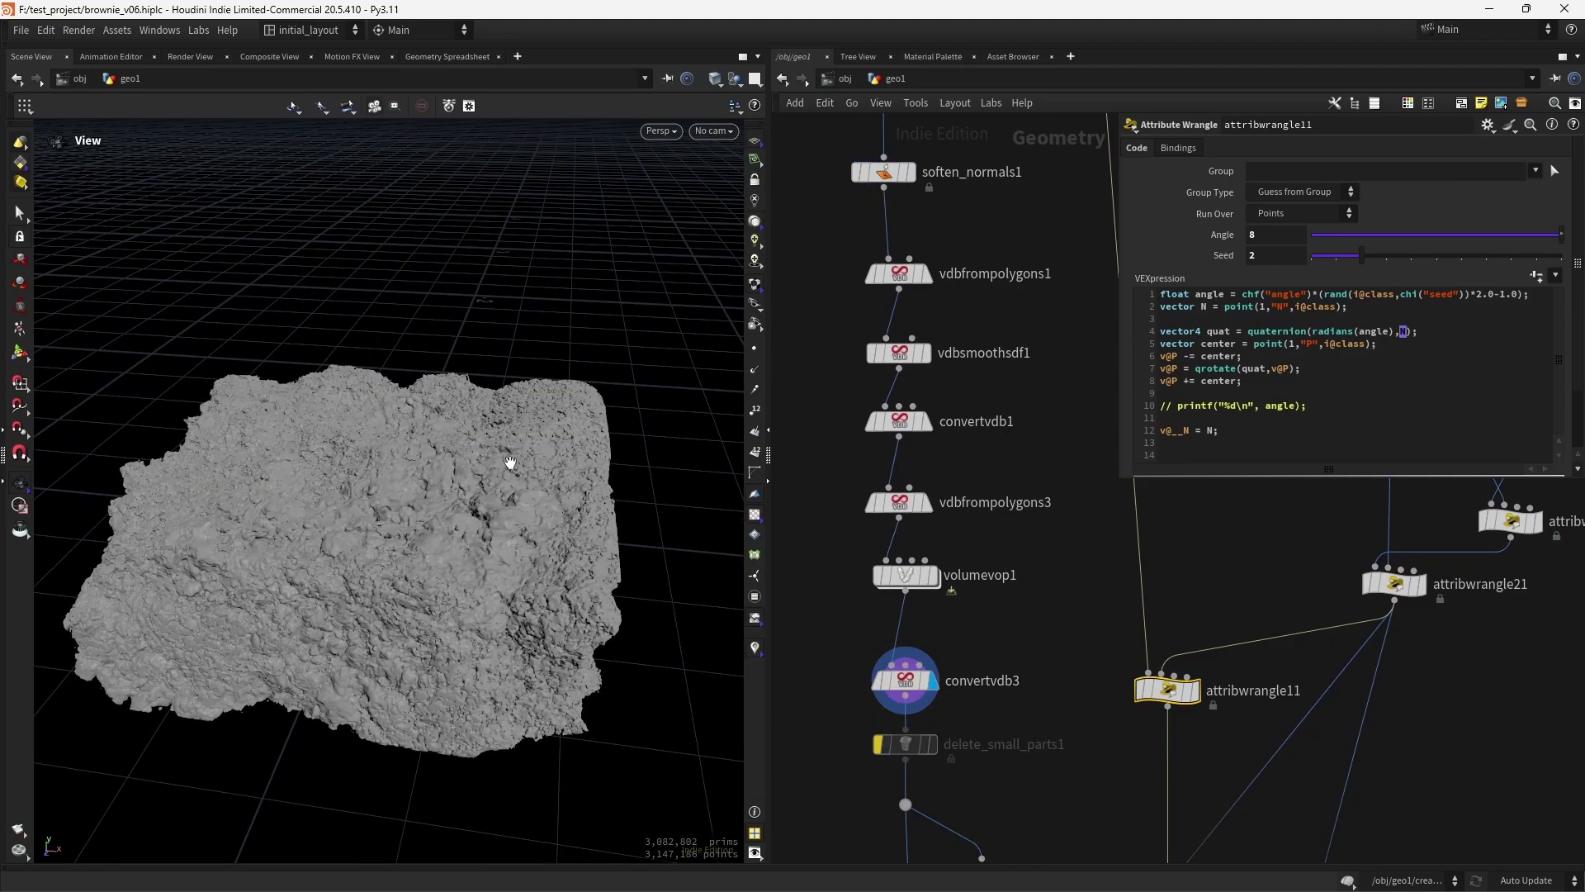
mouse_move(330, 621)
left_mouse_down()
mouse_move(408, 567)
mouse_move(404, 506)
left_mouse_up()
right_click_drag(403, 506, 646, 506)
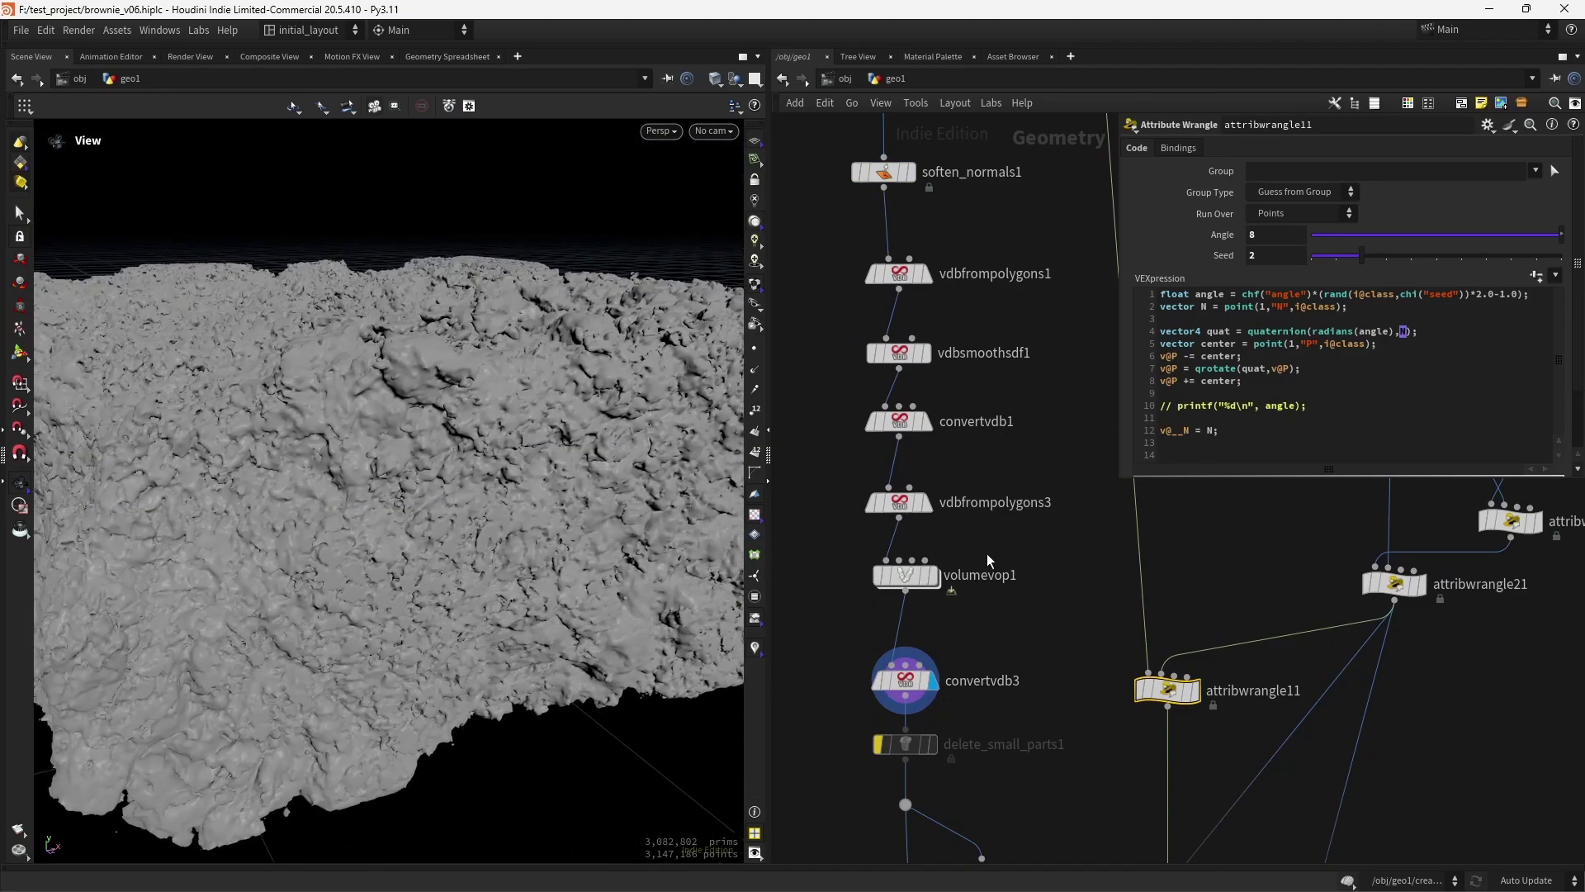
Check vdbfrompolygons3's settings, and enter volumevop1 to look over its noise network.
middle_click_drag(972, 536, 973, 584)
left_click(901, 553)
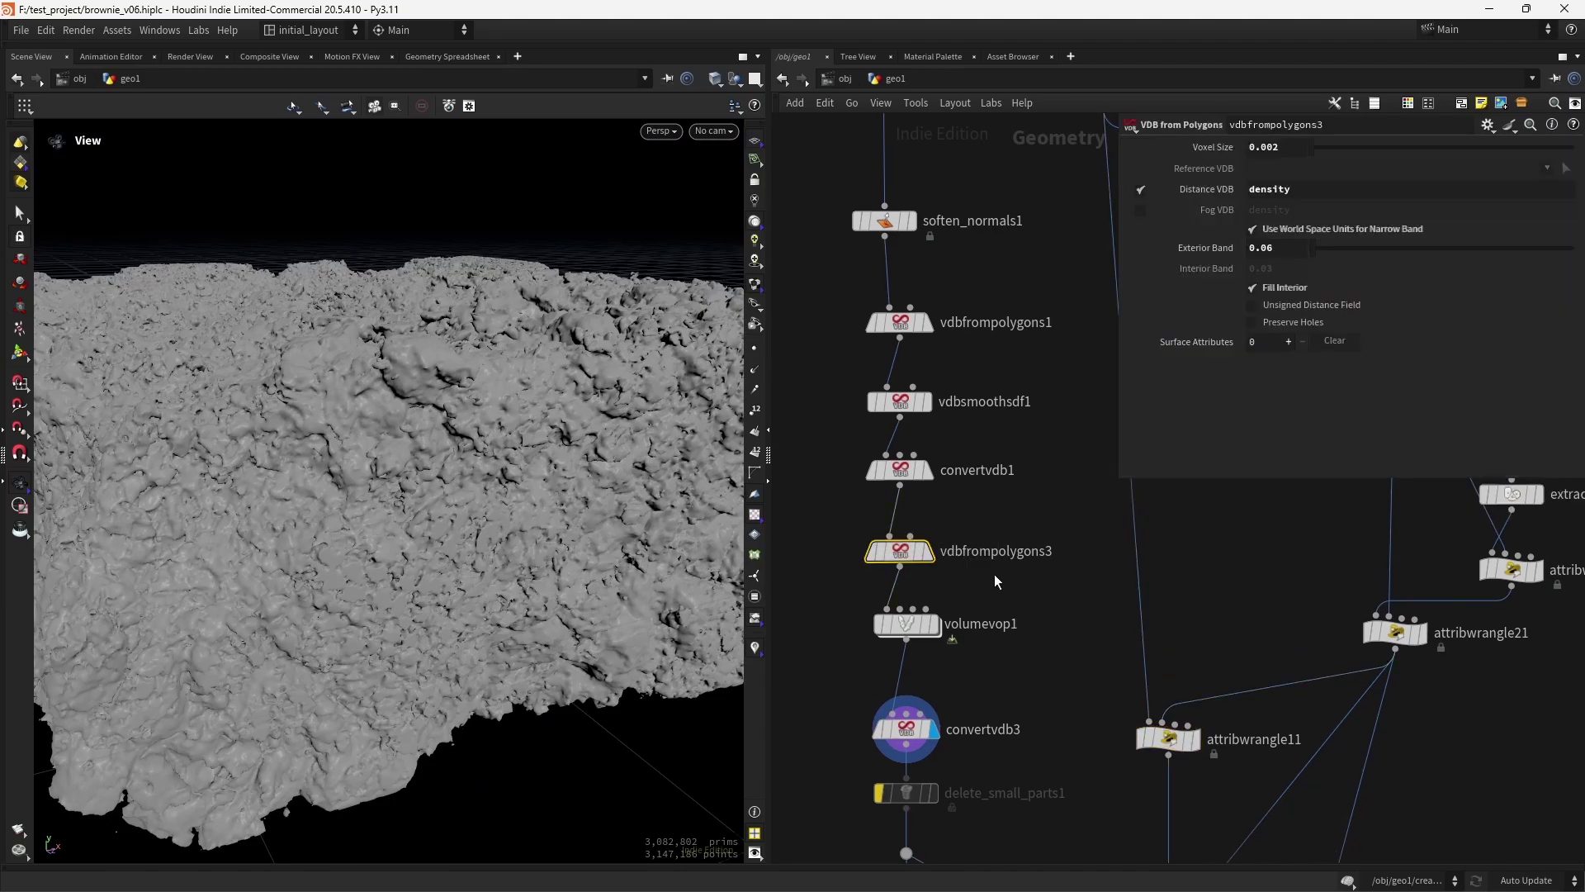
double_click(908, 628)
middle_click_drag(963, 511, 974, 705)
middle_click_drag(951, 380, 938, 569)
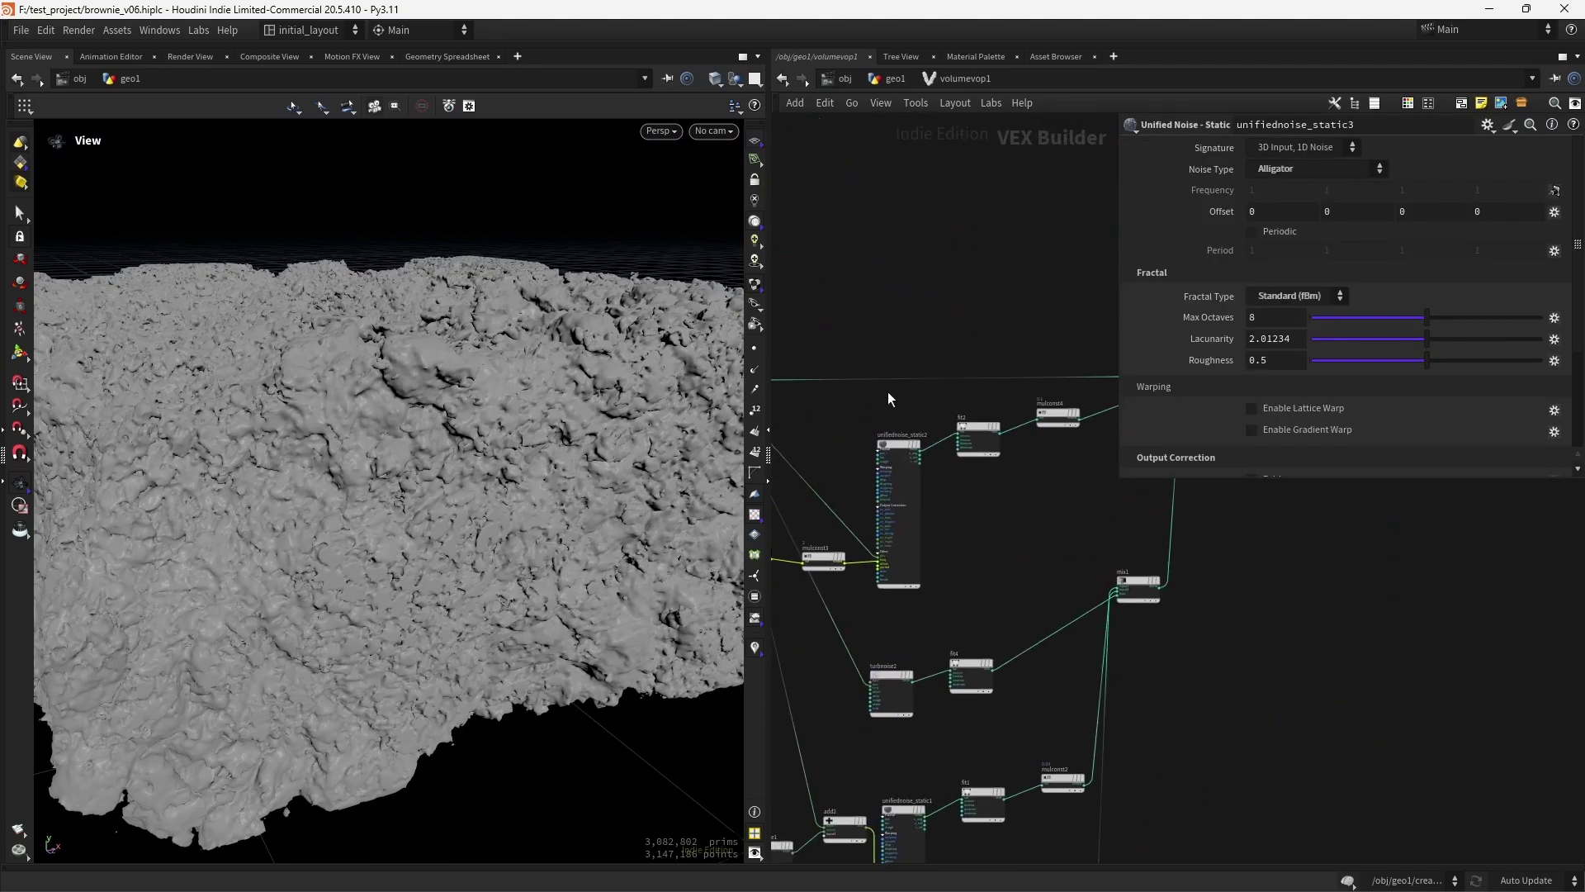
scroll(949, 462, "down", 3)
middle_click_drag(971, 408, 982, 442)
scroll(982, 403, "down", 2)
scroll(524, 541, "down", 5)
left_click_drag(457, 510, 583, 586)
left_click_drag(460, 433, 476, 519)
Inspect the noise branches in volumevop1 by opening the settings of unifiednoise_static3 and turbnoise2.
scroll(535, 485, "up", 4)
middle_click_drag(894, 559, 952, 434)
scroll(938, 519, "up", 4)
left_click_drag(878, 431, 880, 616)
middle_click_drag(970, 685, 967, 508)
left_click(879, 640)
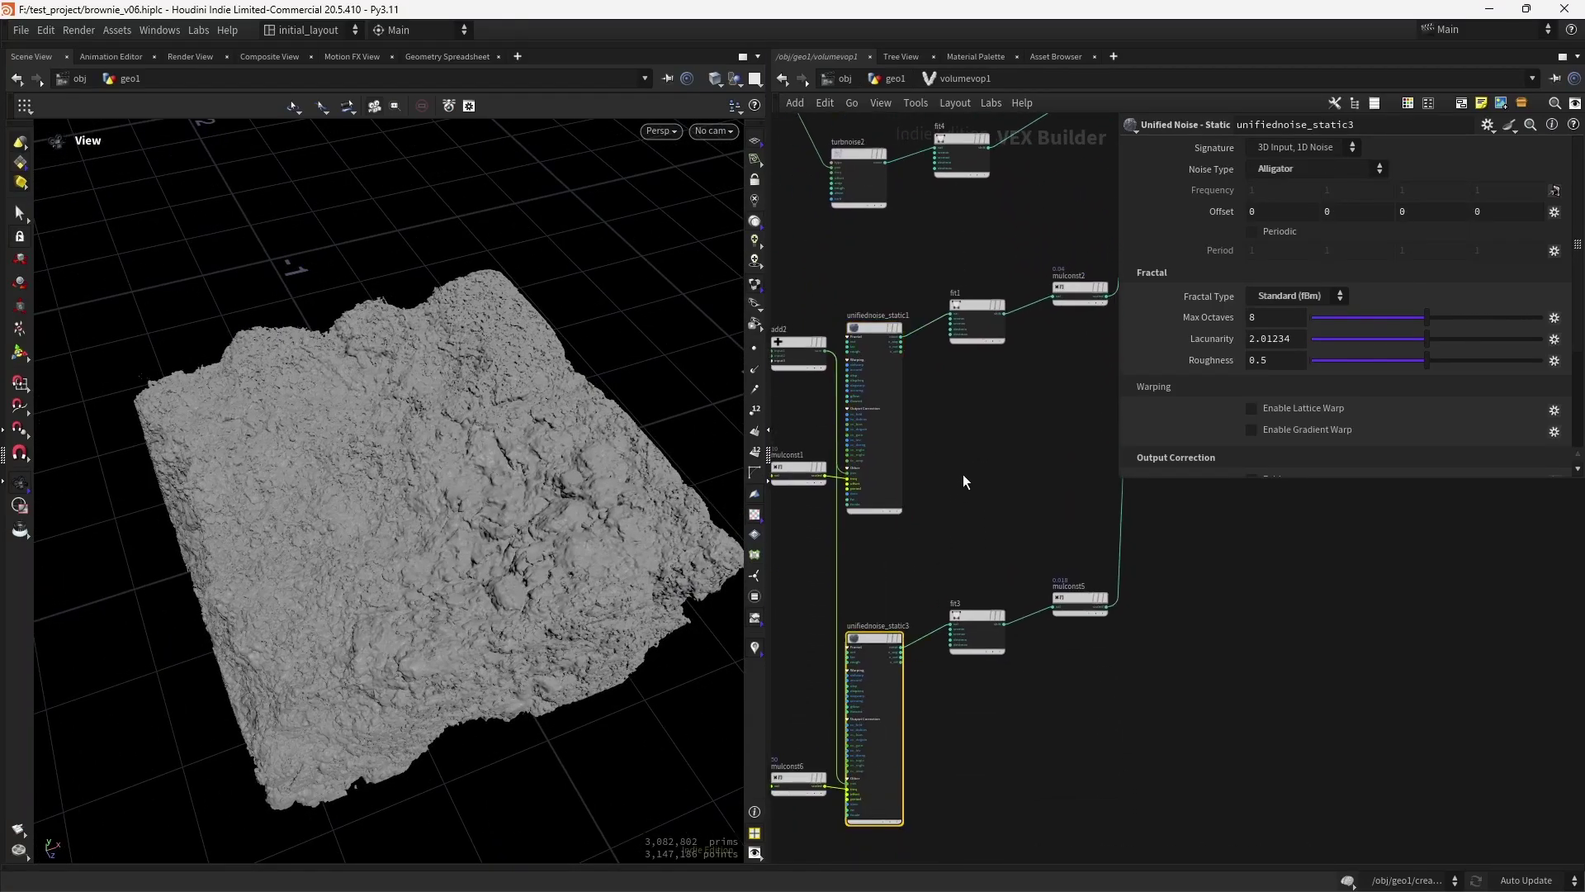
middle_click_drag(898, 243, 911, 596)
left_click_drag(892, 601, 874, 474)
Check the frequency multipliers mulconst1 and mulconst6 that feed the unified noises, and view the displaced body at a low angle.
middle_click_drag(1035, 739, 959, 584)
scroll(958, 591, "down", 4)
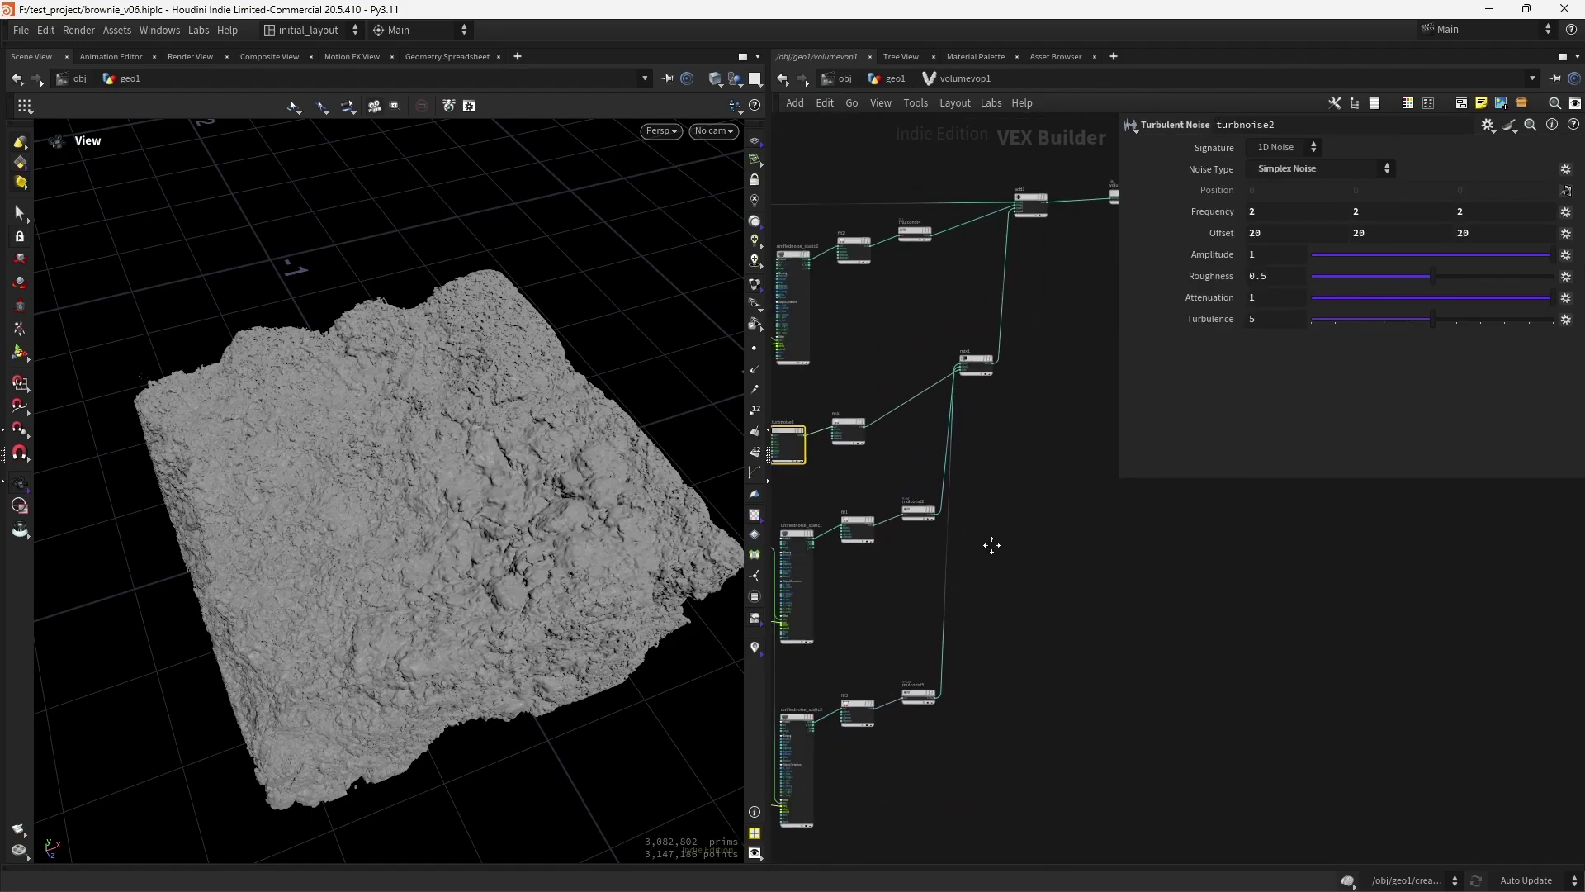
scroll(860, 549, "up", 5)
left_click_drag(938, 535, 860, 421)
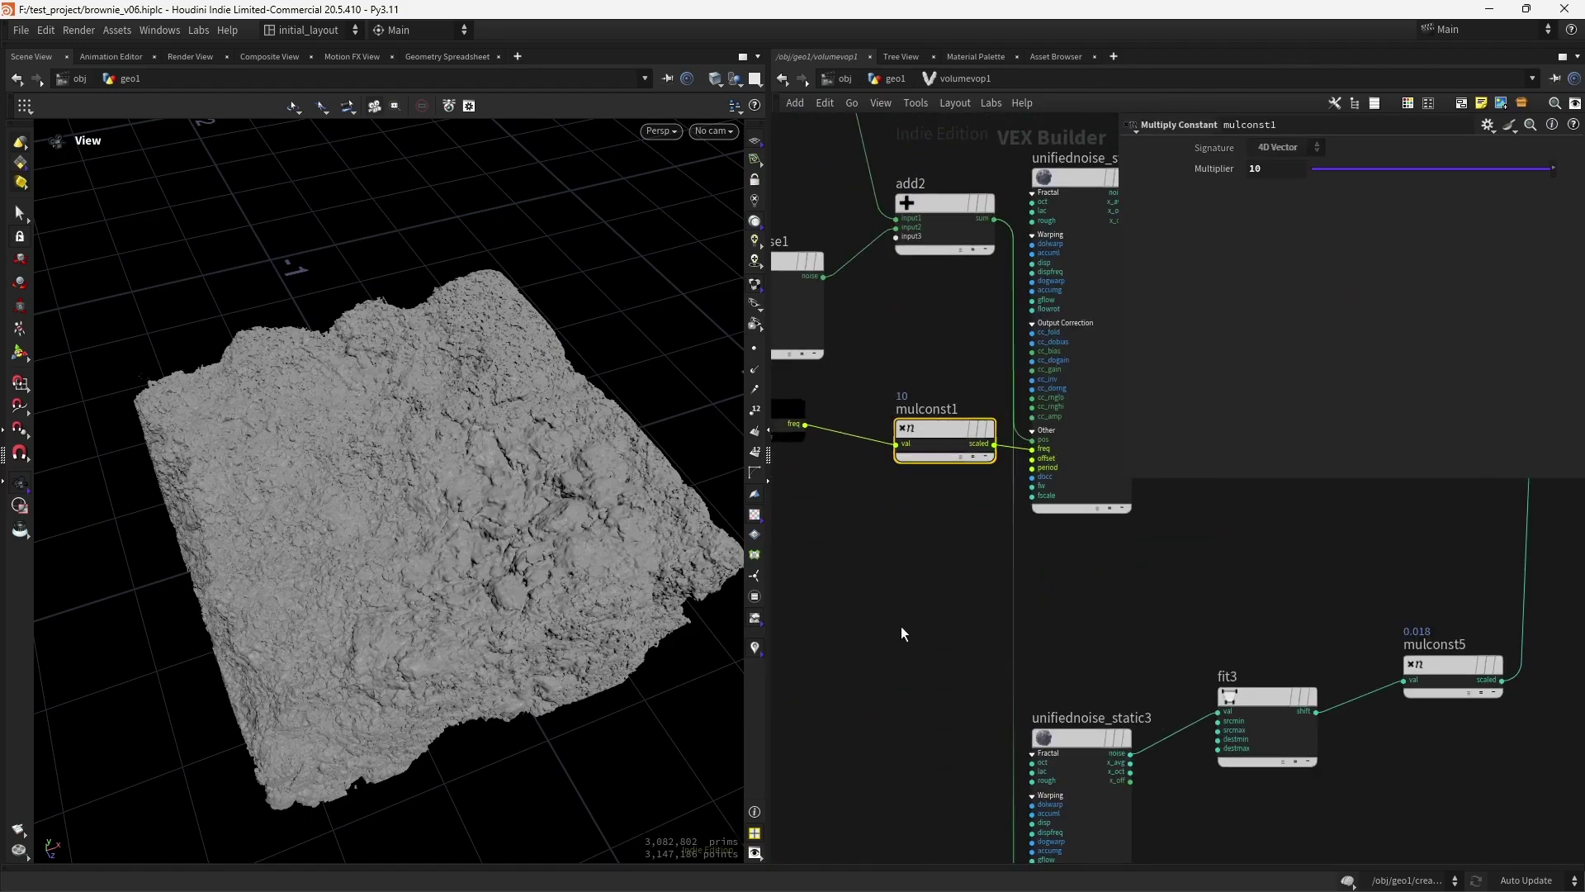
middle_click_drag(878, 791, 877, 452)
left_click_drag(909, 528, 921, 715)
left_click_drag(509, 686, 541, 591)
right_click_drag(542, 591, 552, 655)
left_click_drag(553, 655, 538, 640)
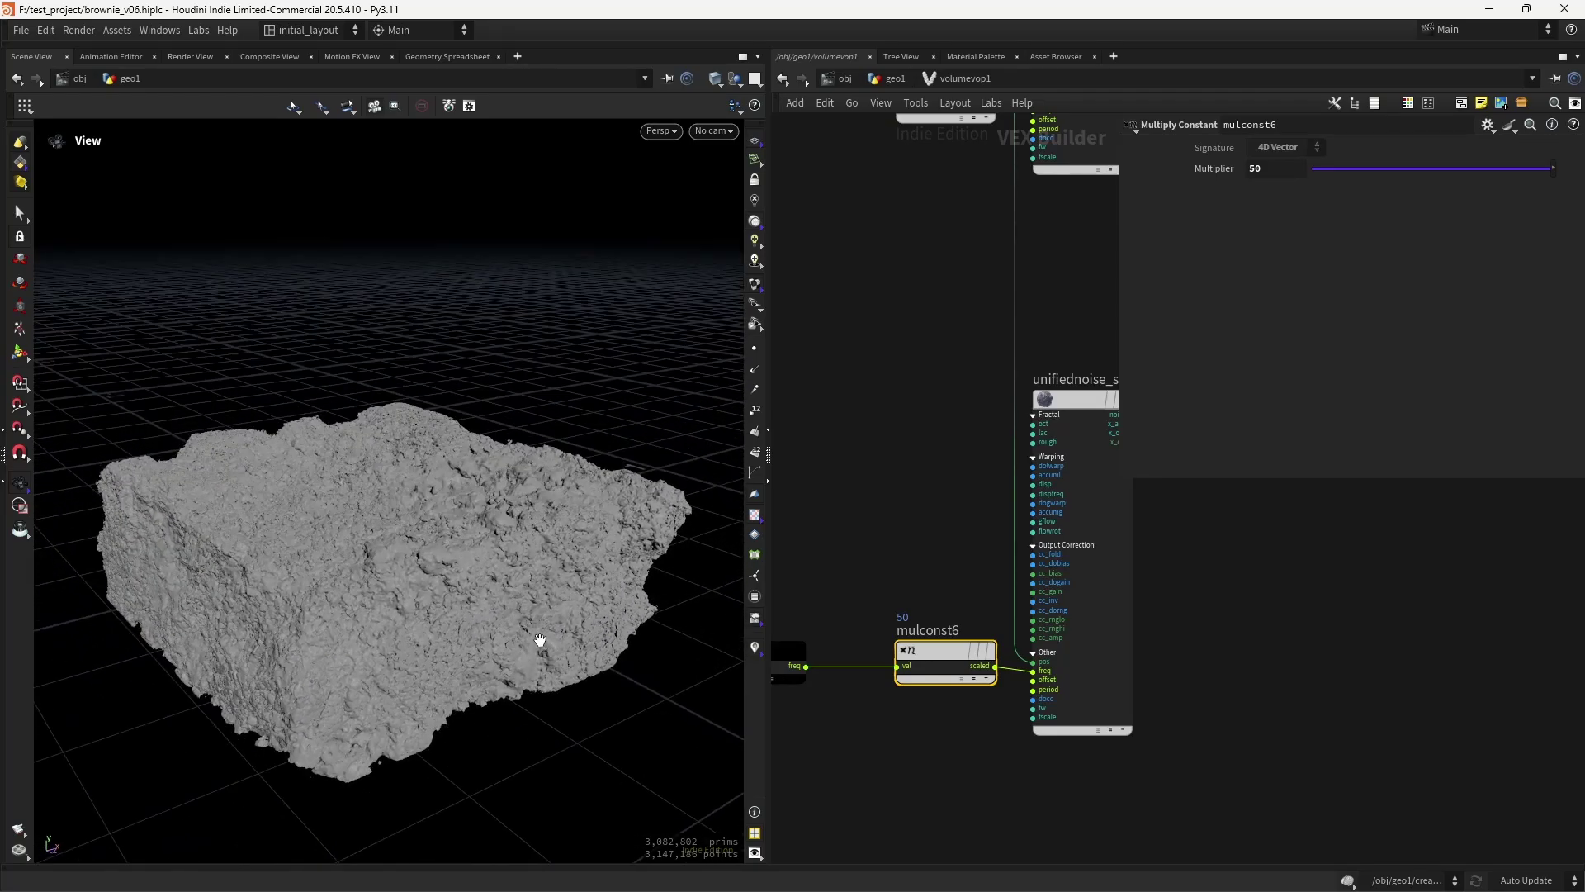
Return to the geo1 network and display remeshgrid1's smooth remeshed block with the wireframe overlay.
left_click(896, 79)
middle_click_drag(1018, 684, 996, 439)
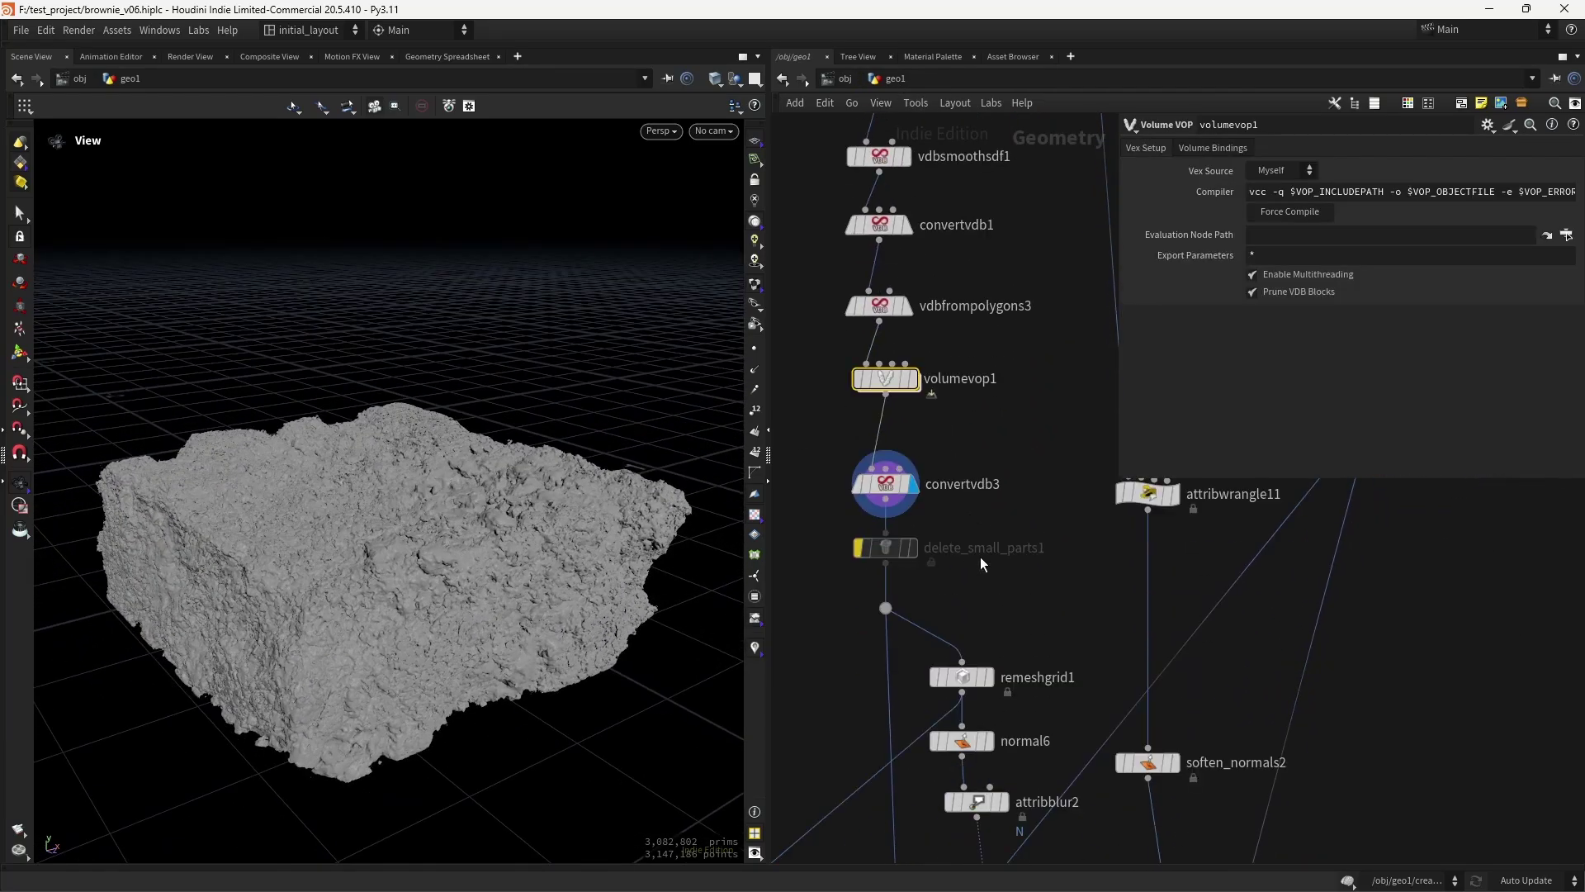
middle_click_drag(1024, 599, 1035, 417)
scroll(1022, 459, "down", 3)
scroll(1042, 408, "up", 3)
scroll(1035, 419, "down", 2)
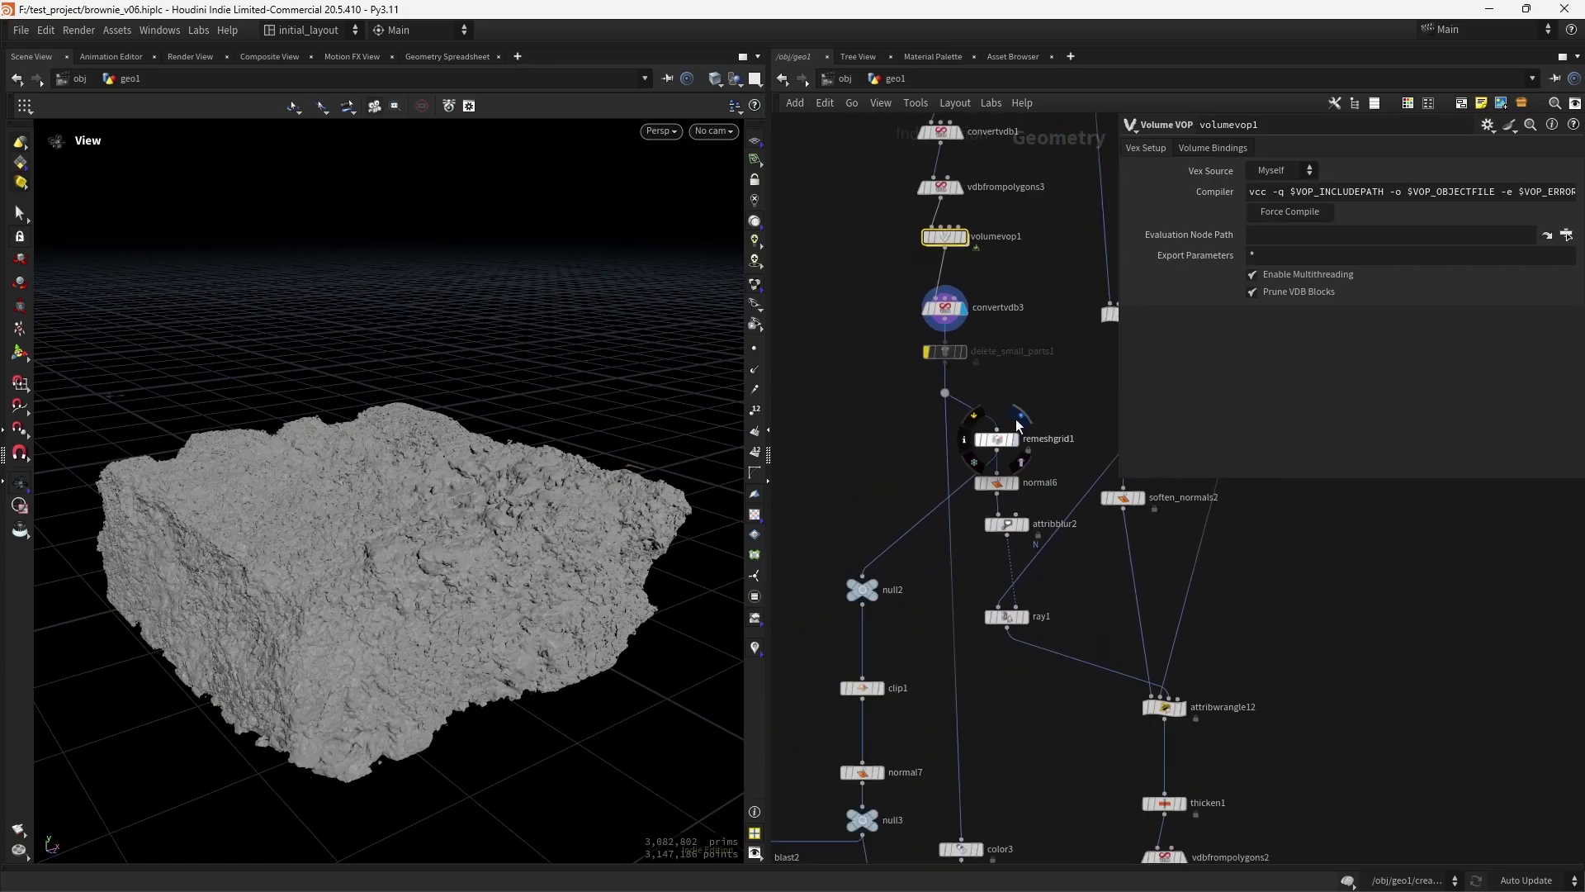
left_click(1018, 420)
scroll(517, 562, "up", 3)
middle_click_drag(517, 562, 488, 614)
scroll(578, 551, "down", 3)
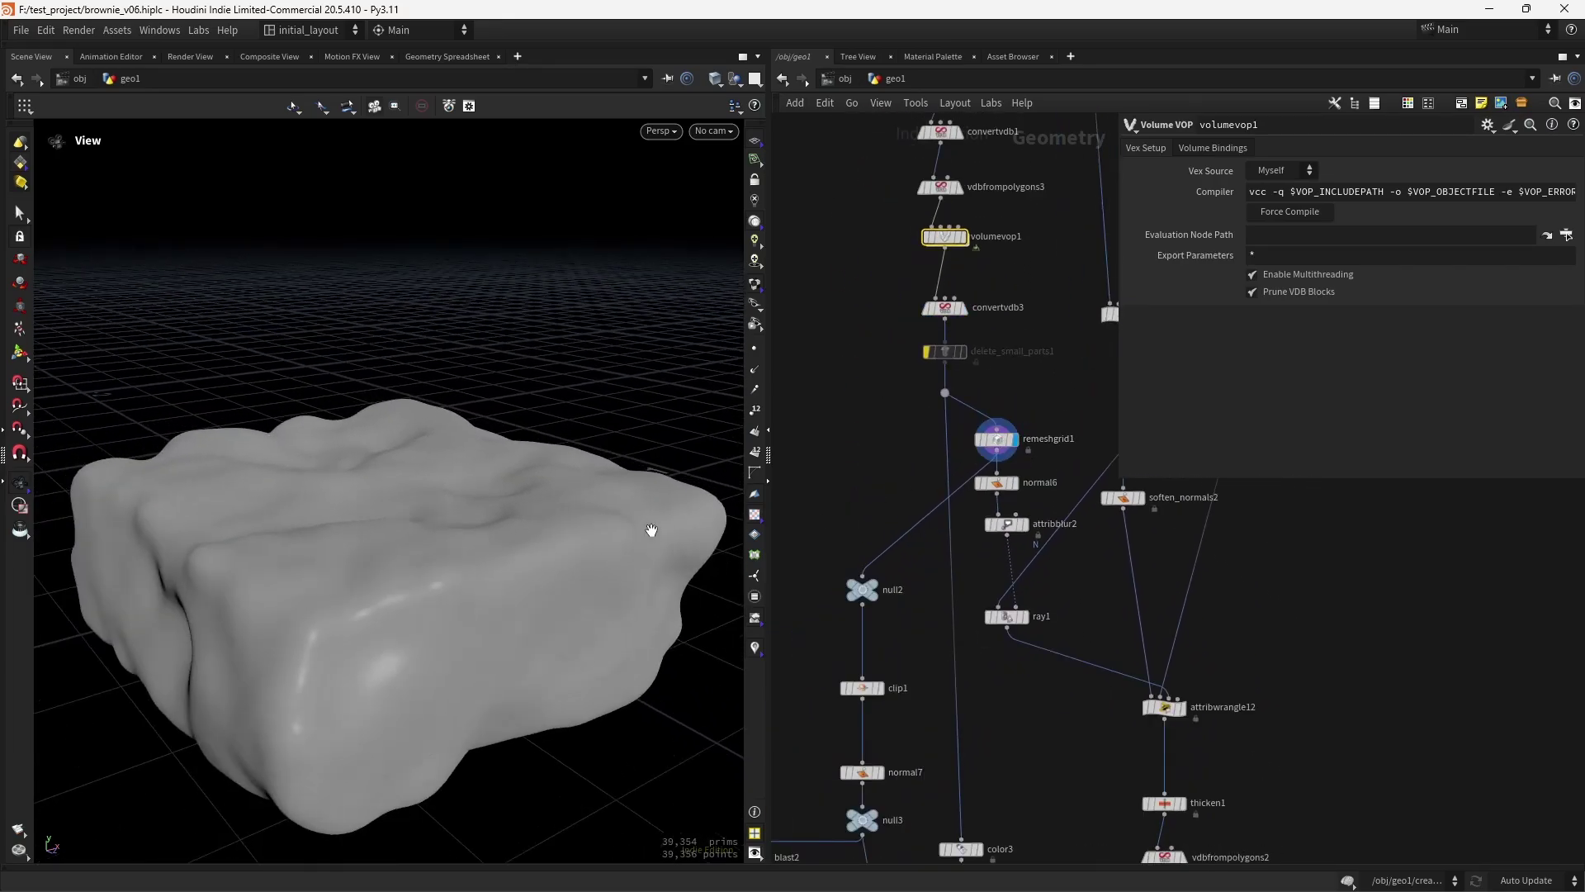
key("shift+w")
mouse_move(587, 559)
left_mouse_down()
mouse_move(573, 566)
mouse_move(585, 571)
left_mouse_up()
Display the crust center points at attribwrangle21.
middle_click_drag(1079, 558, 912, 686)
middle_click_drag(1097, 445, 1006, 548)
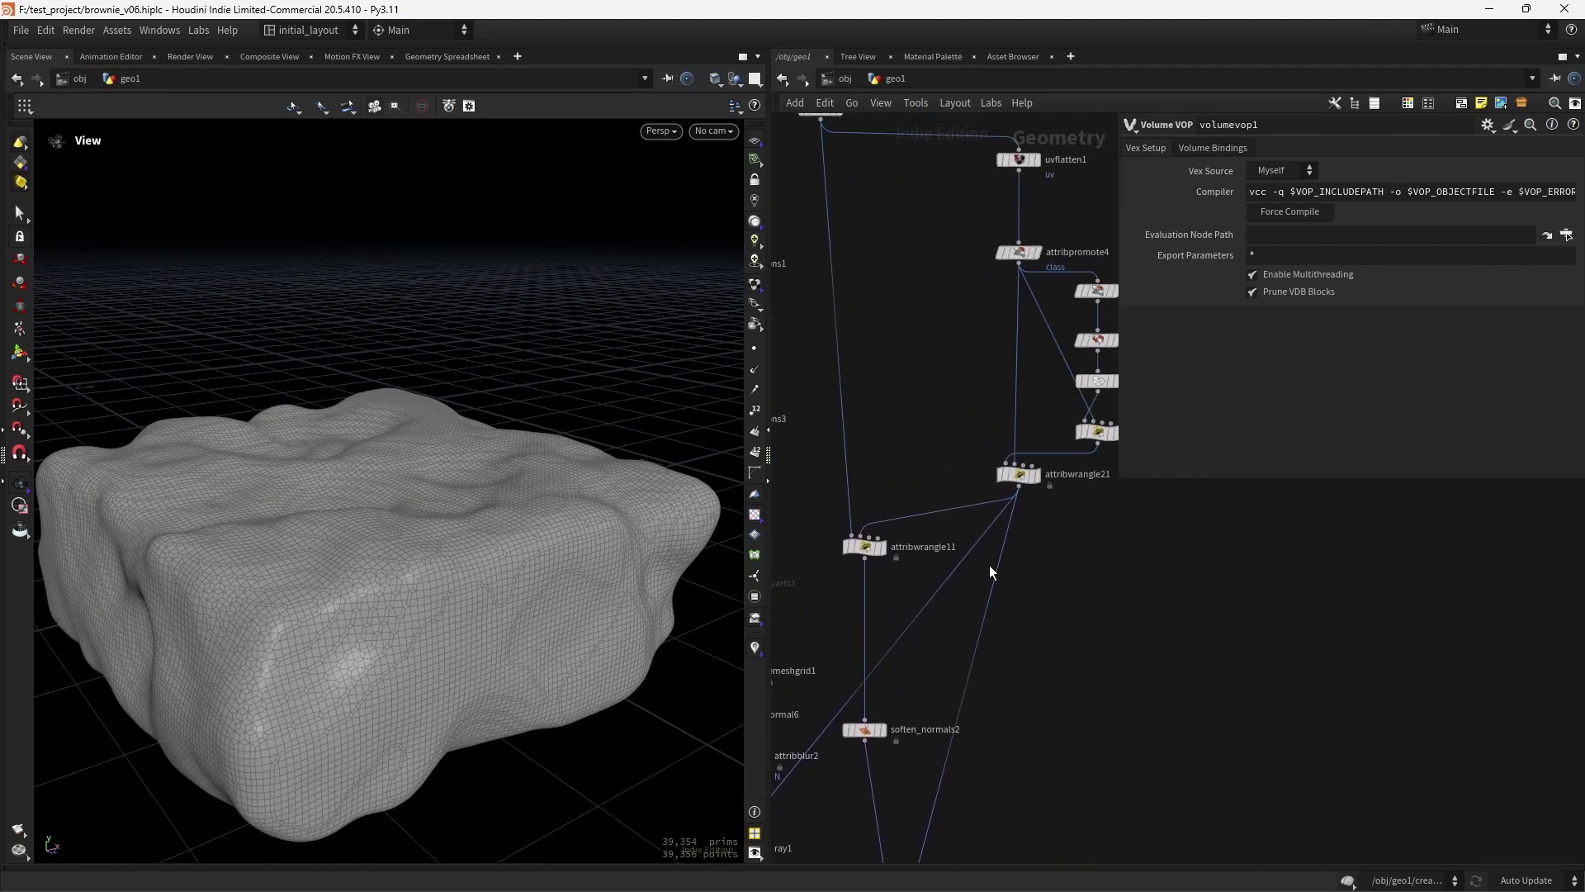
left_click(1043, 448)
scroll(1056, 558, "down", 5)
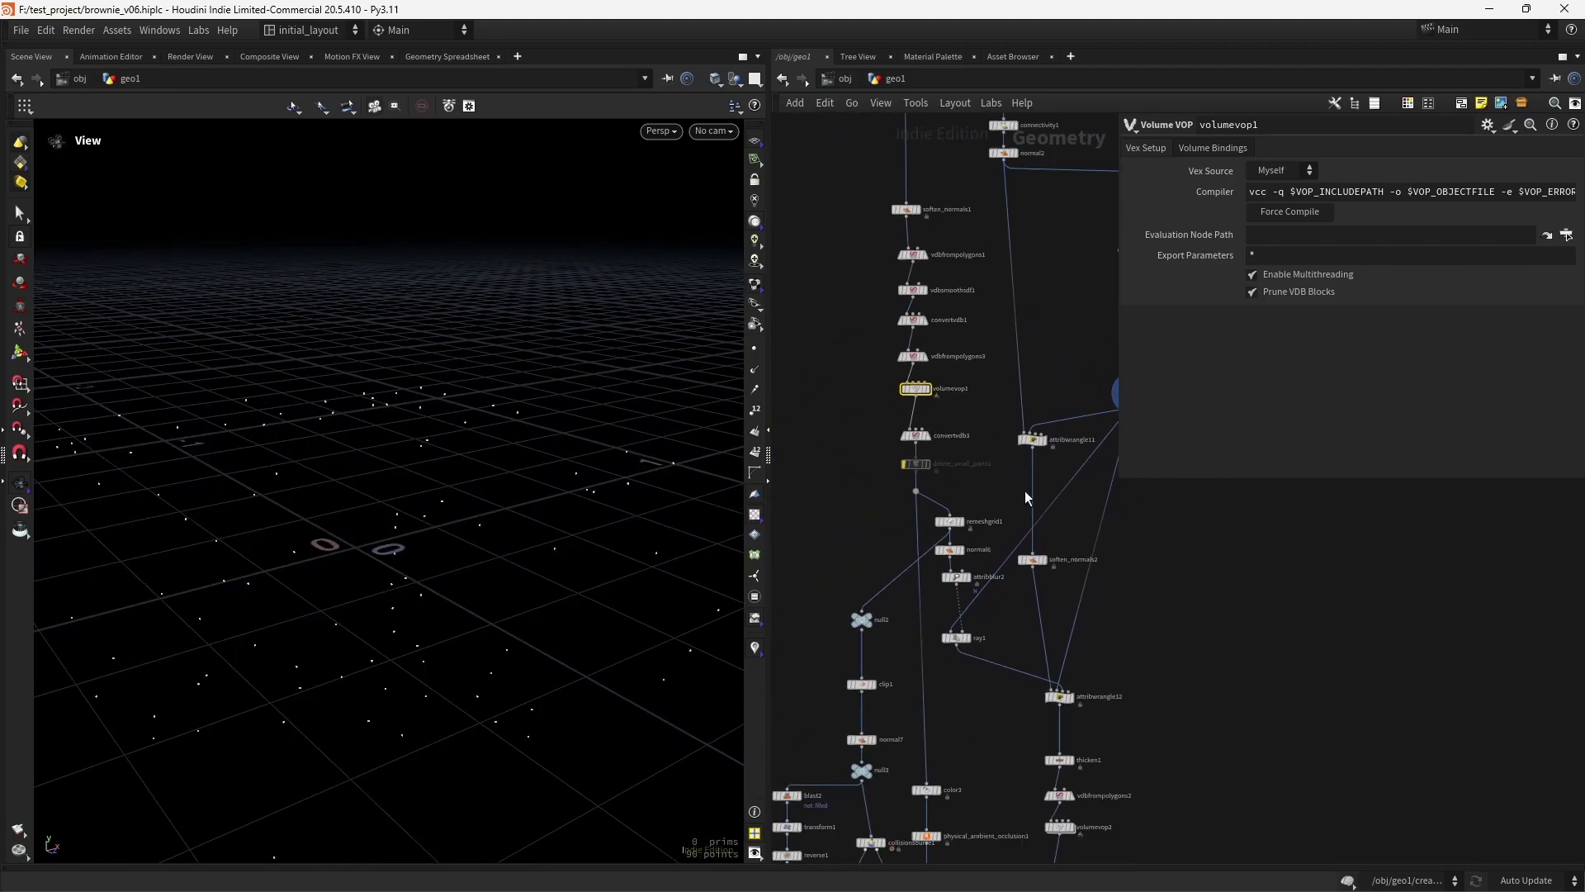
scroll(1027, 488, "up", 2)
middle_click_drag(1069, 578, 1118, 516)
scroll(951, 568, "up", 2)
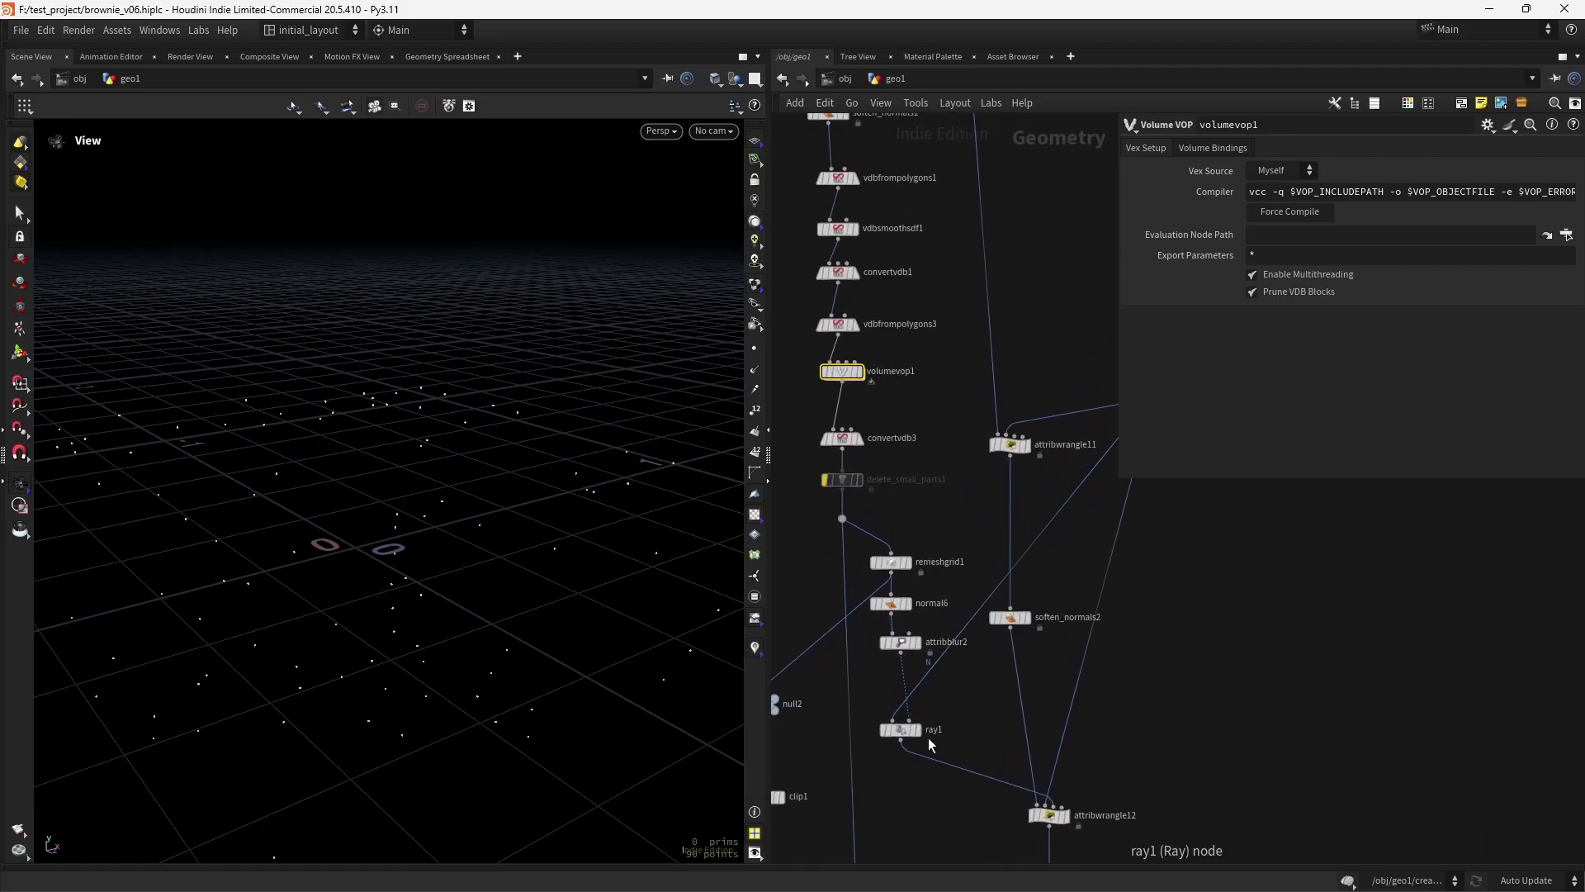
Display ray1's output and inspect its points against the remeshed block's wireframe from several distances and angles.
left_click(920, 711)
mouse_move(564, 607)
left_mouse_down()
mouse_move(542, 652)
mouse_move(517, 627)
mouse_move(535, 603)
left_mouse_up()
scroll(535, 603, "up", 6)
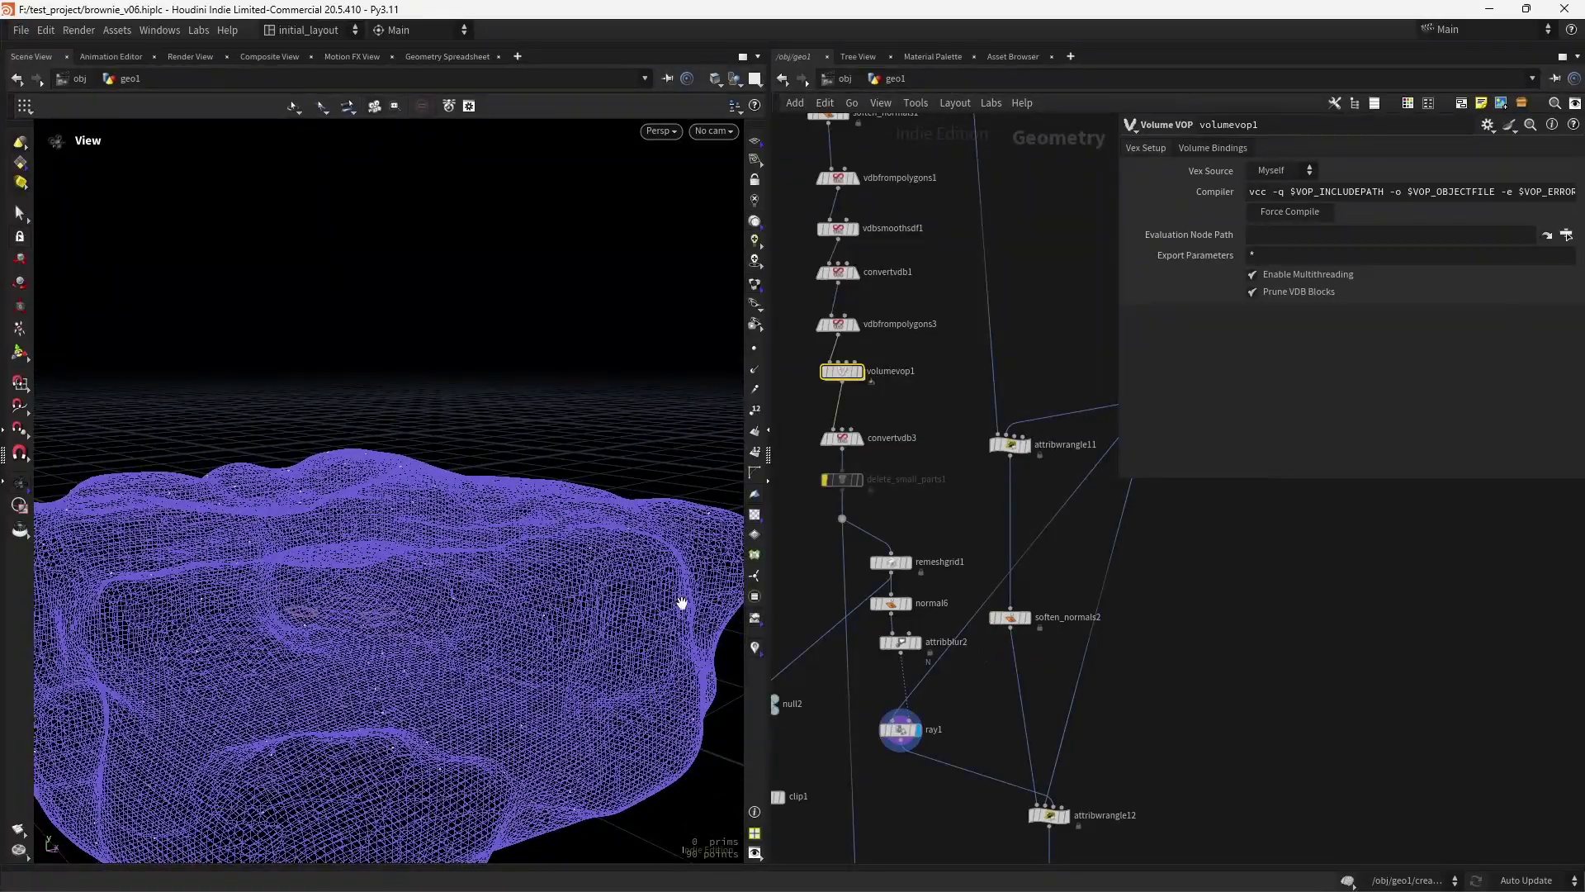
scroll(578, 569, "down", 4)
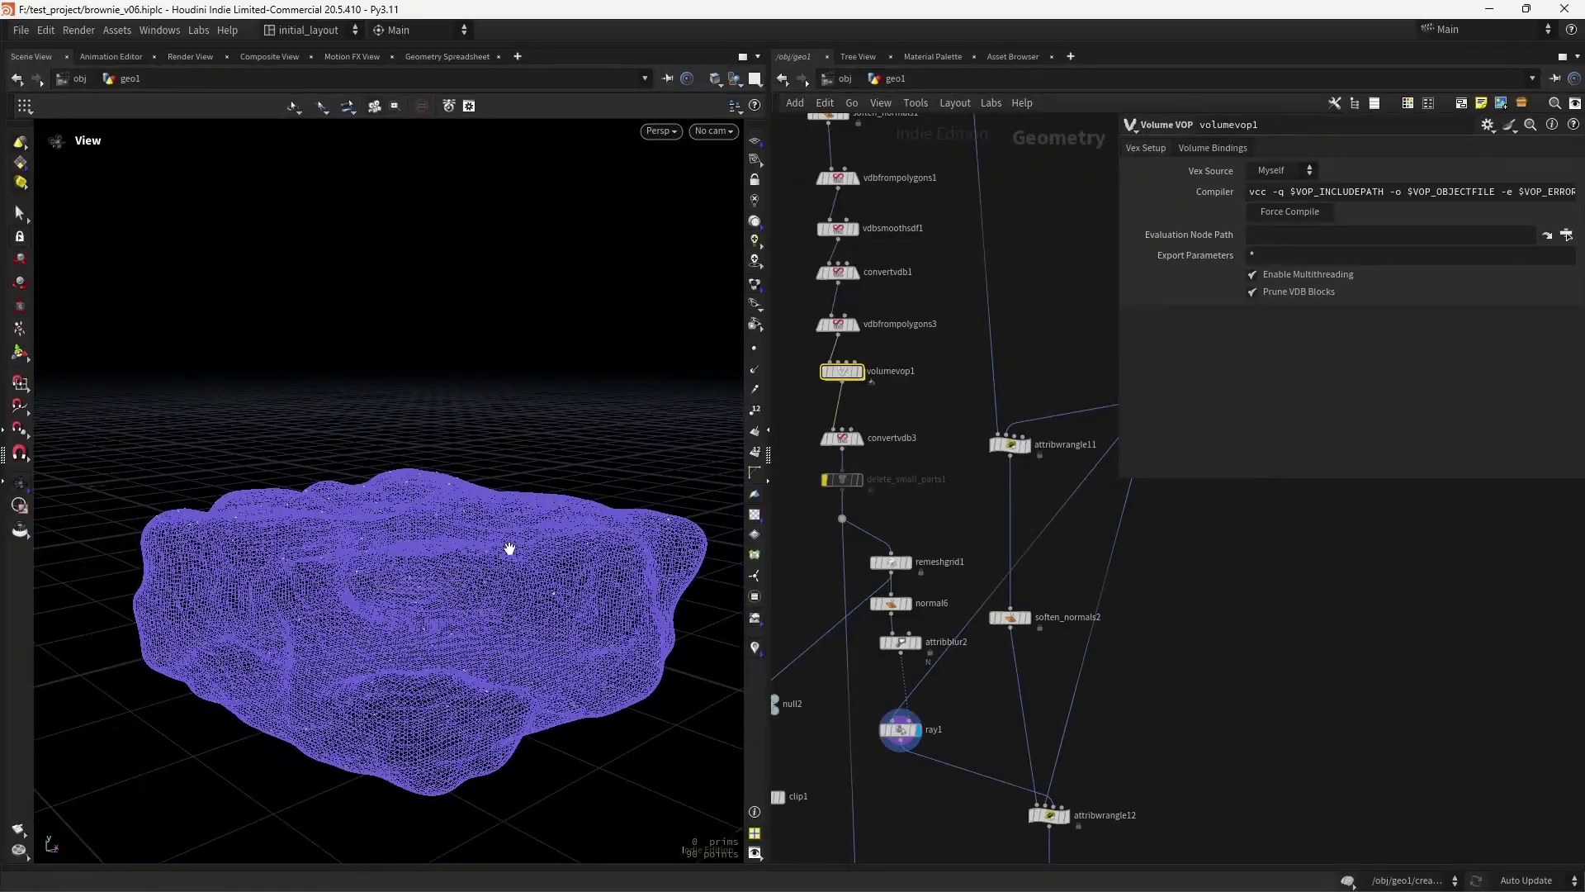
left_click_drag(510, 549, 541, 573)
scroll(549, 577, "down", 2)
scroll(548, 582, "up", 5)
scroll(446, 644, "down", 3)
left_click_drag(446, 651, 689, 602)
Open attribwrangle12's settings to show its VEX code.
middle_click_drag(948, 569, 953, 467)
middle_click_drag(1028, 683, 957, 537)
scroll(1024, 533, "up", 3)
left_click(973, 580)
scroll(1021, 538, "up", 1)
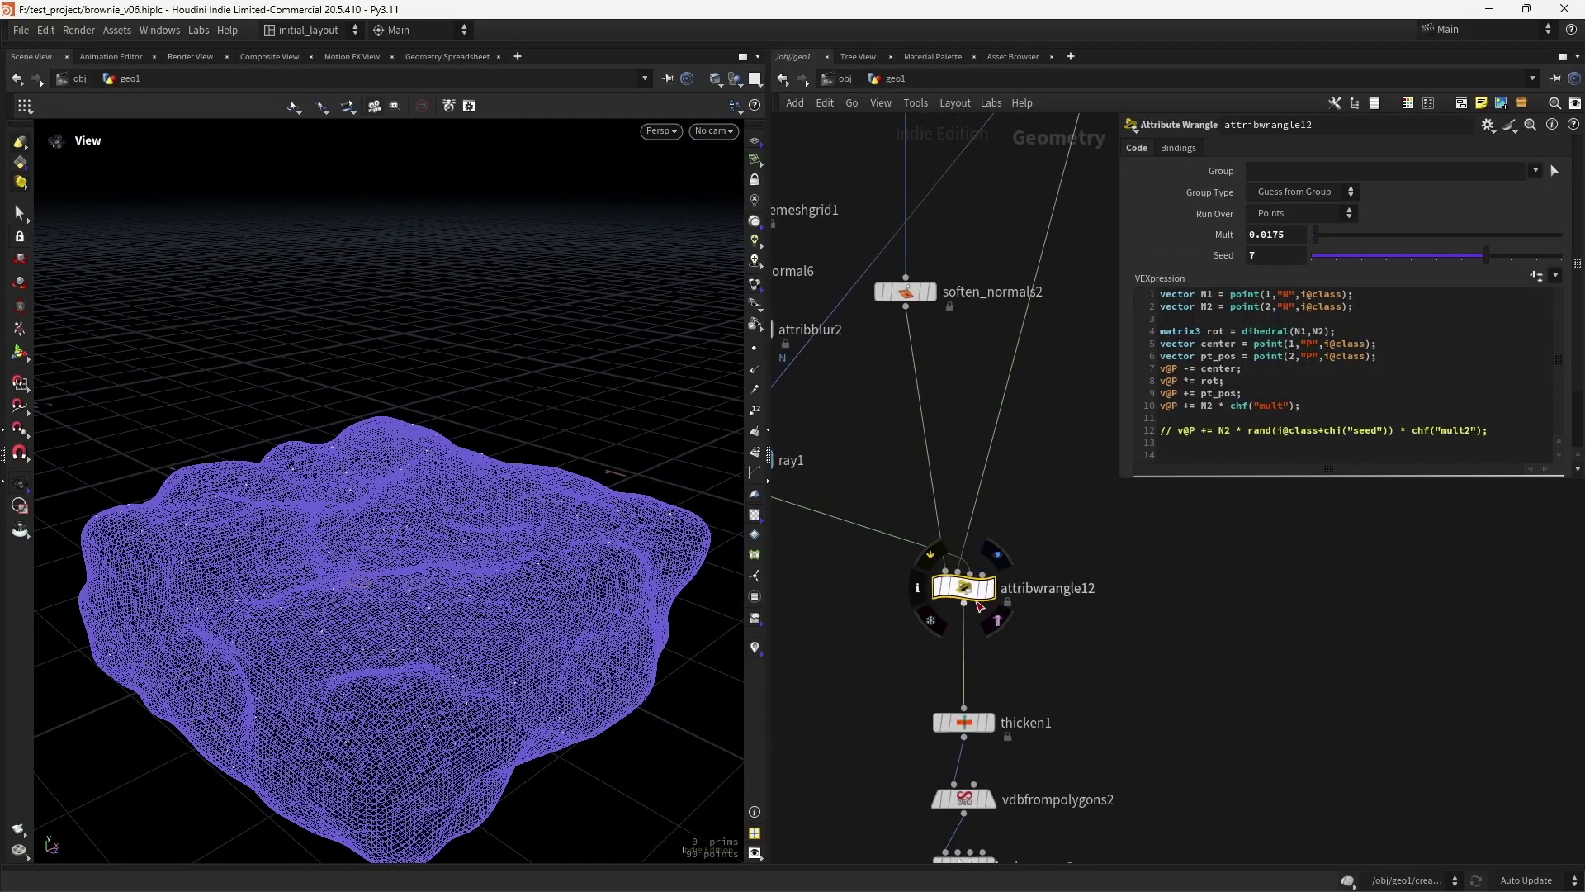
Toggle attribwrangle12's bypass repeatedly to compare the crust pieces before and after they are aligned to the projected points.
left_click(936, 556)
left_click(936, 556)
left_click(939, 561)
left_click(939, 563)
left_click(939, 563)
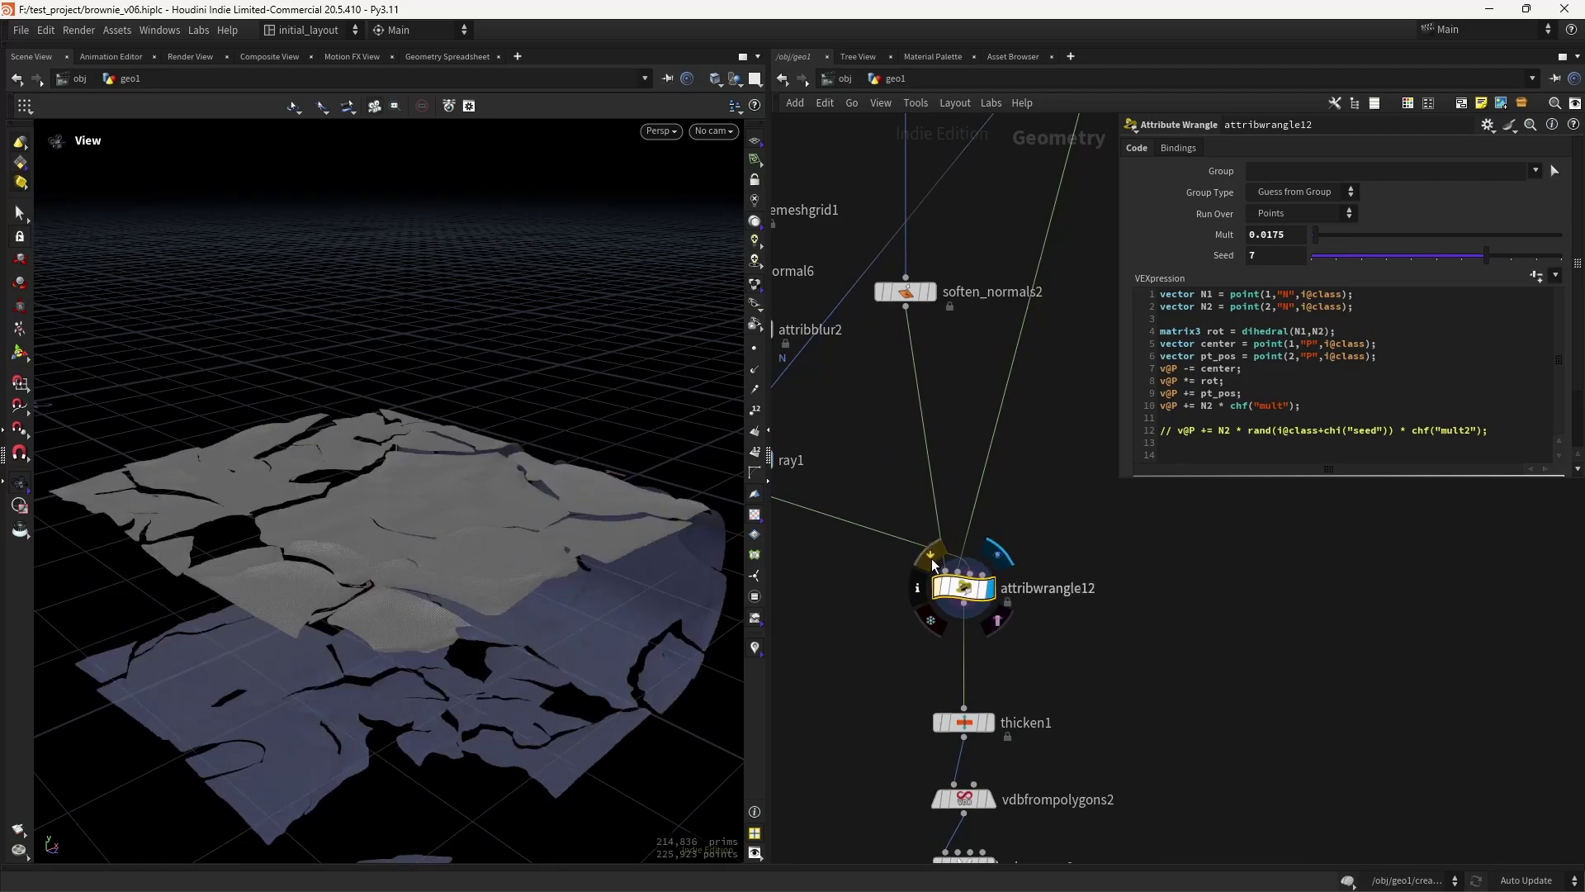
left_click(939, 563)
left_click(940, 564)
left_click(939, 564)
middle_click_drag(861, 486, 951, 531)
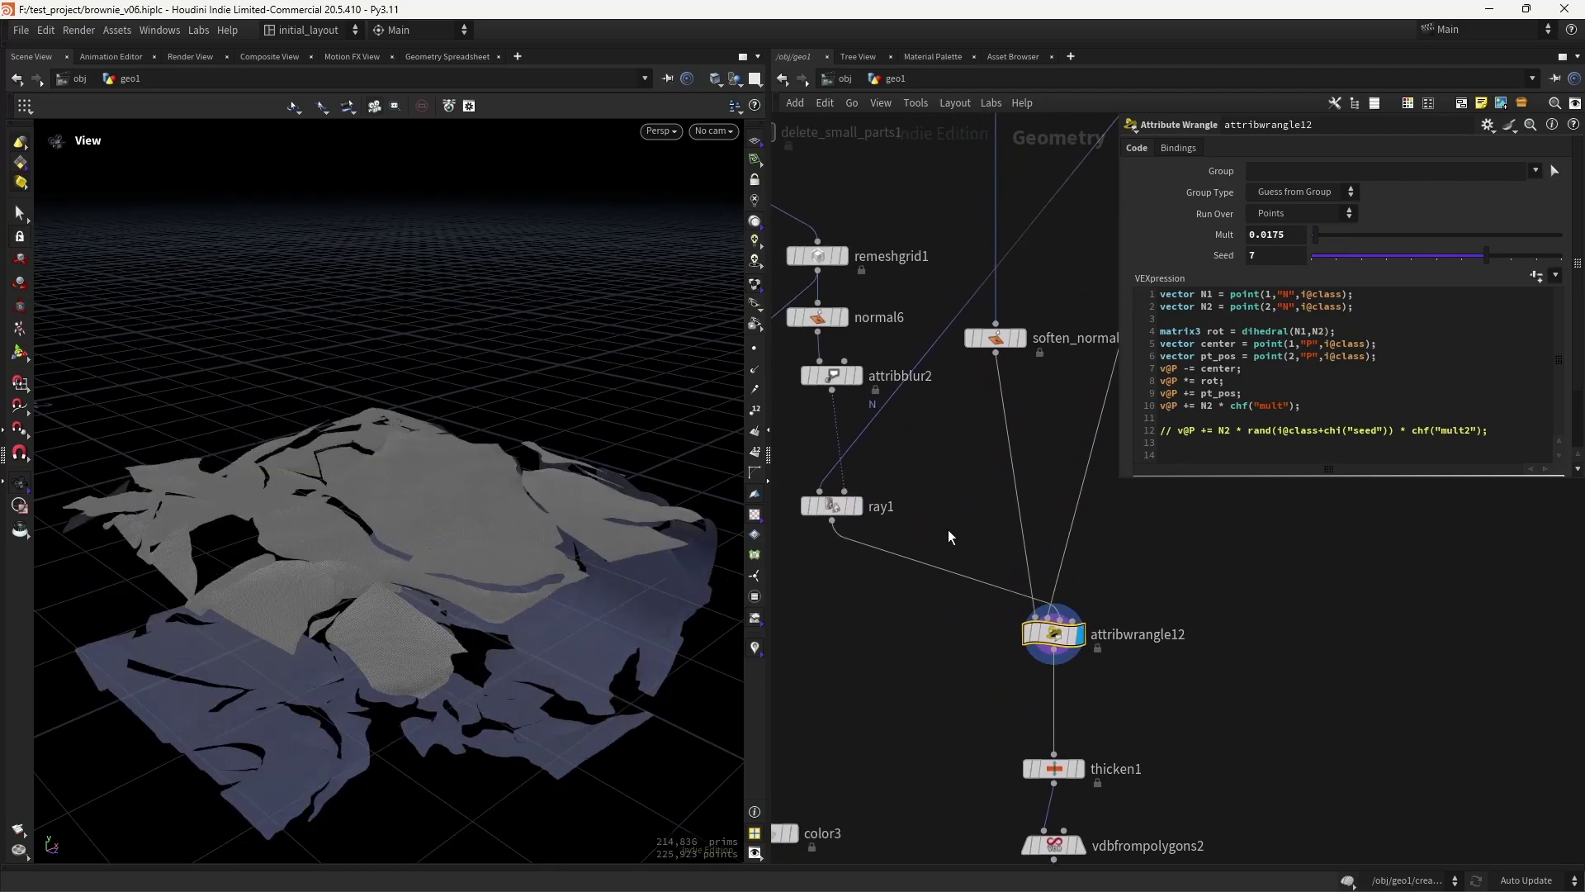
left_click(1030, 610)
Display the brownie body at color3 and turn off the wireframe overlay.
middle_click_drag(978, 698, 997, 664)
middle_click_drag(863, 660, 920, 593)
mouse_move(888, 710)
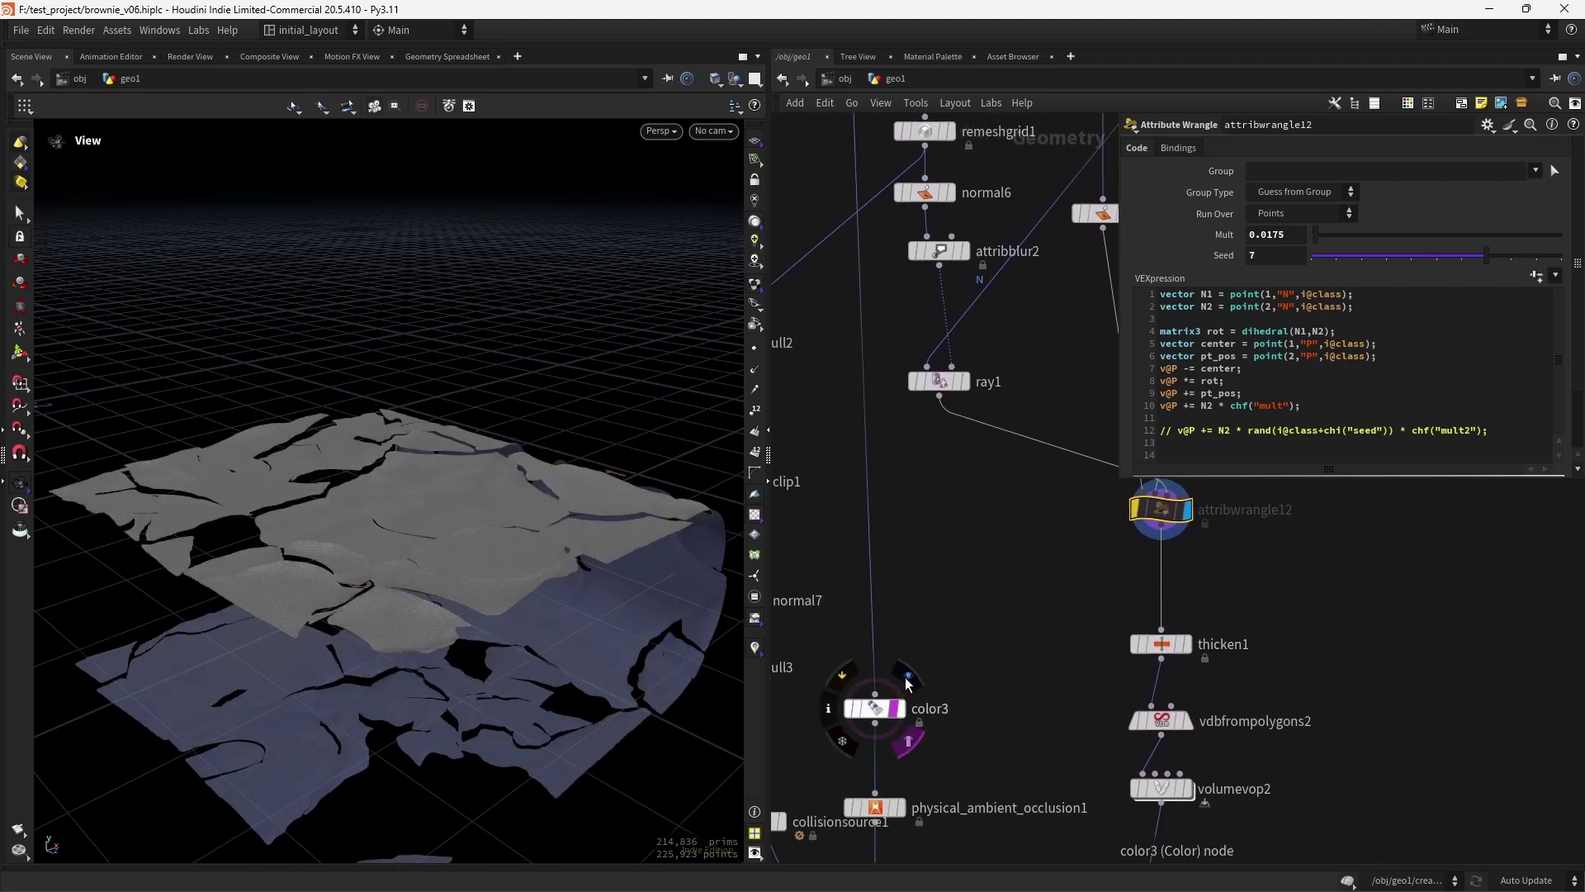
left_click(909, 678)
key("shift+w")
mouse_move(587, 625)
left_mouse_down()
mouse_move(654, 620)
mouse_move(556, 694)
mouse_move(464, 634)
mouse_move(507, 642)
mouse_move(514, 661)
left_mouse_up()
Switch back to attribwrangle12 with its bypass off and view the aligned crust pieces.
middle_click_drag(1074, 543, 905, 582)
left_click(954, 530)
left_click_drag(422, 649, 492, 672)
middle_click_drag(854, 653, 911, 607)
left_click(931, 624)
middle_click_drag(1111, 398, 942, 593)
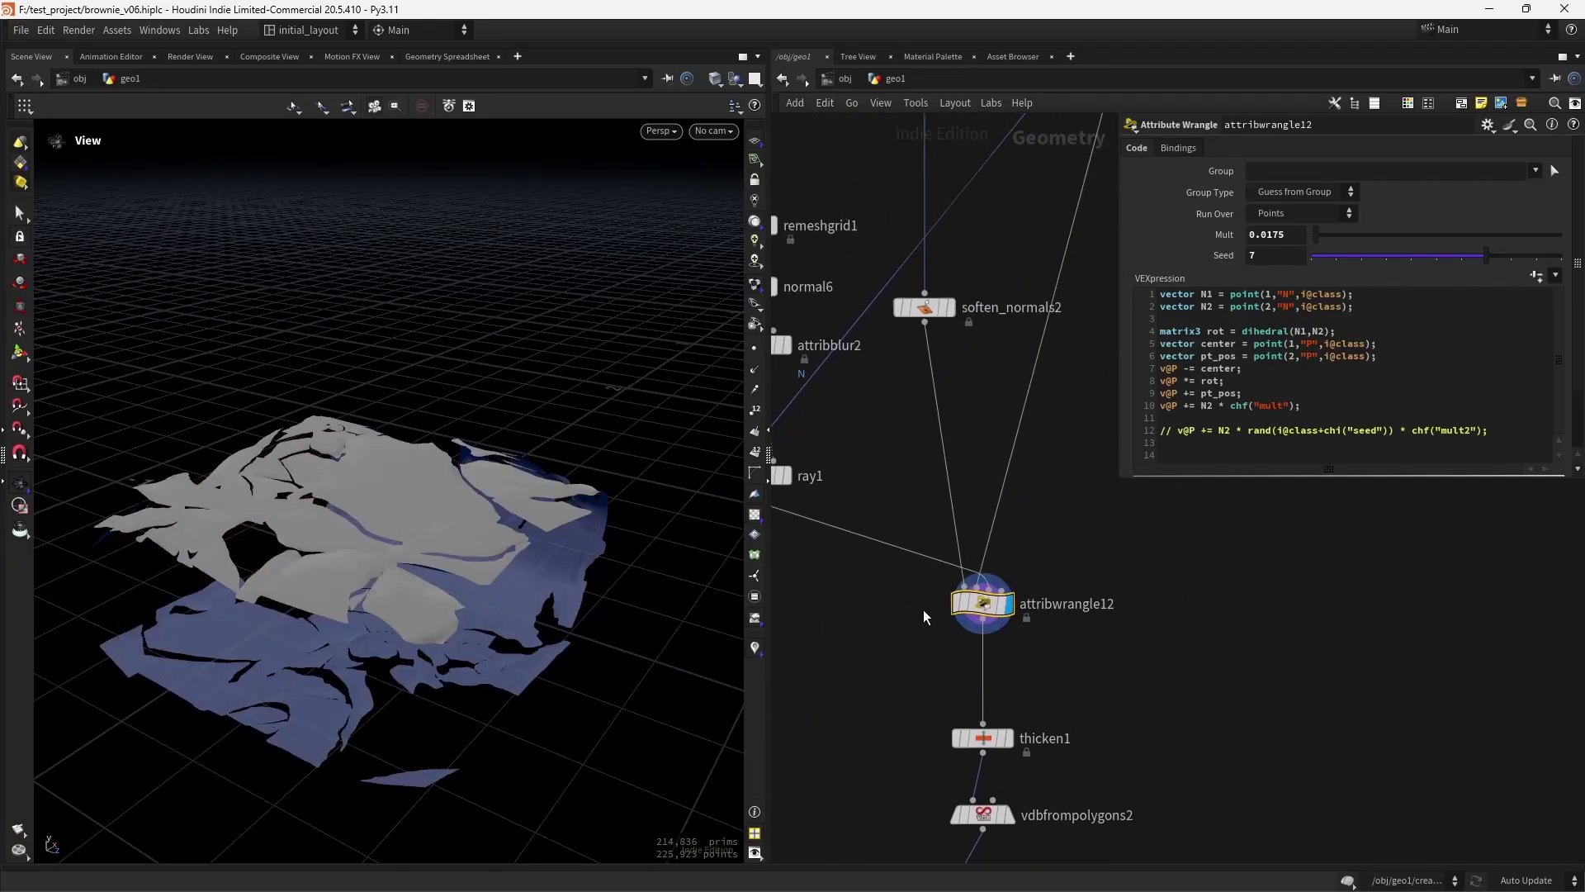
Display attribwrangle21's center points again and turn on their point normals.
middle_click_drag(1076, 505, 1055, 621)
scroll(1056, 623, "down", 3)
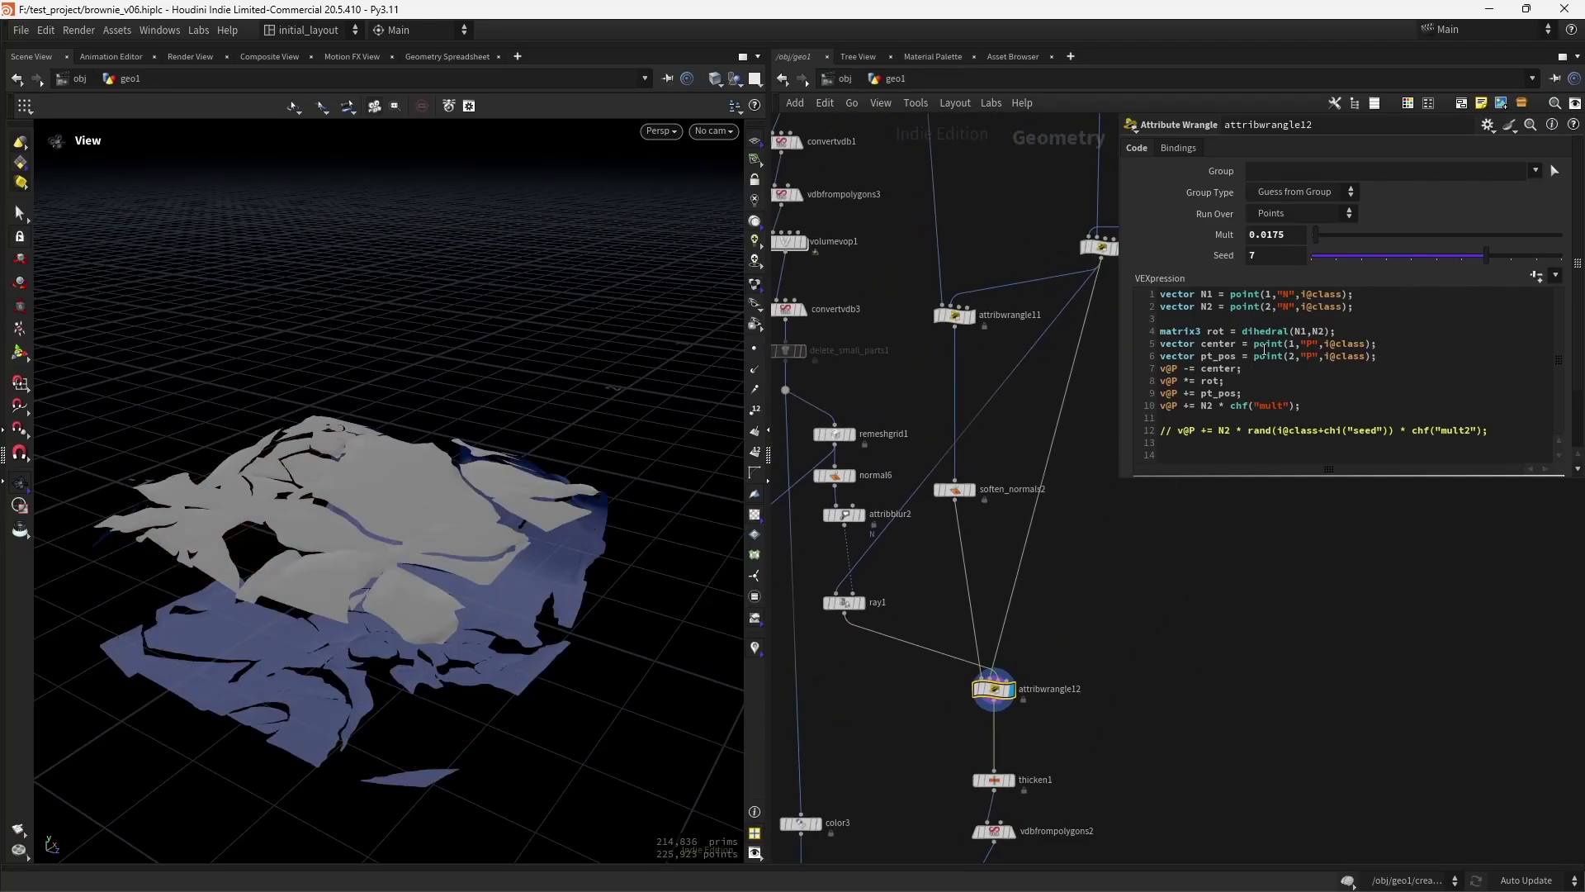
middle_click_drag(1066, 571, 1020, 727)
left_click(1072, 375)
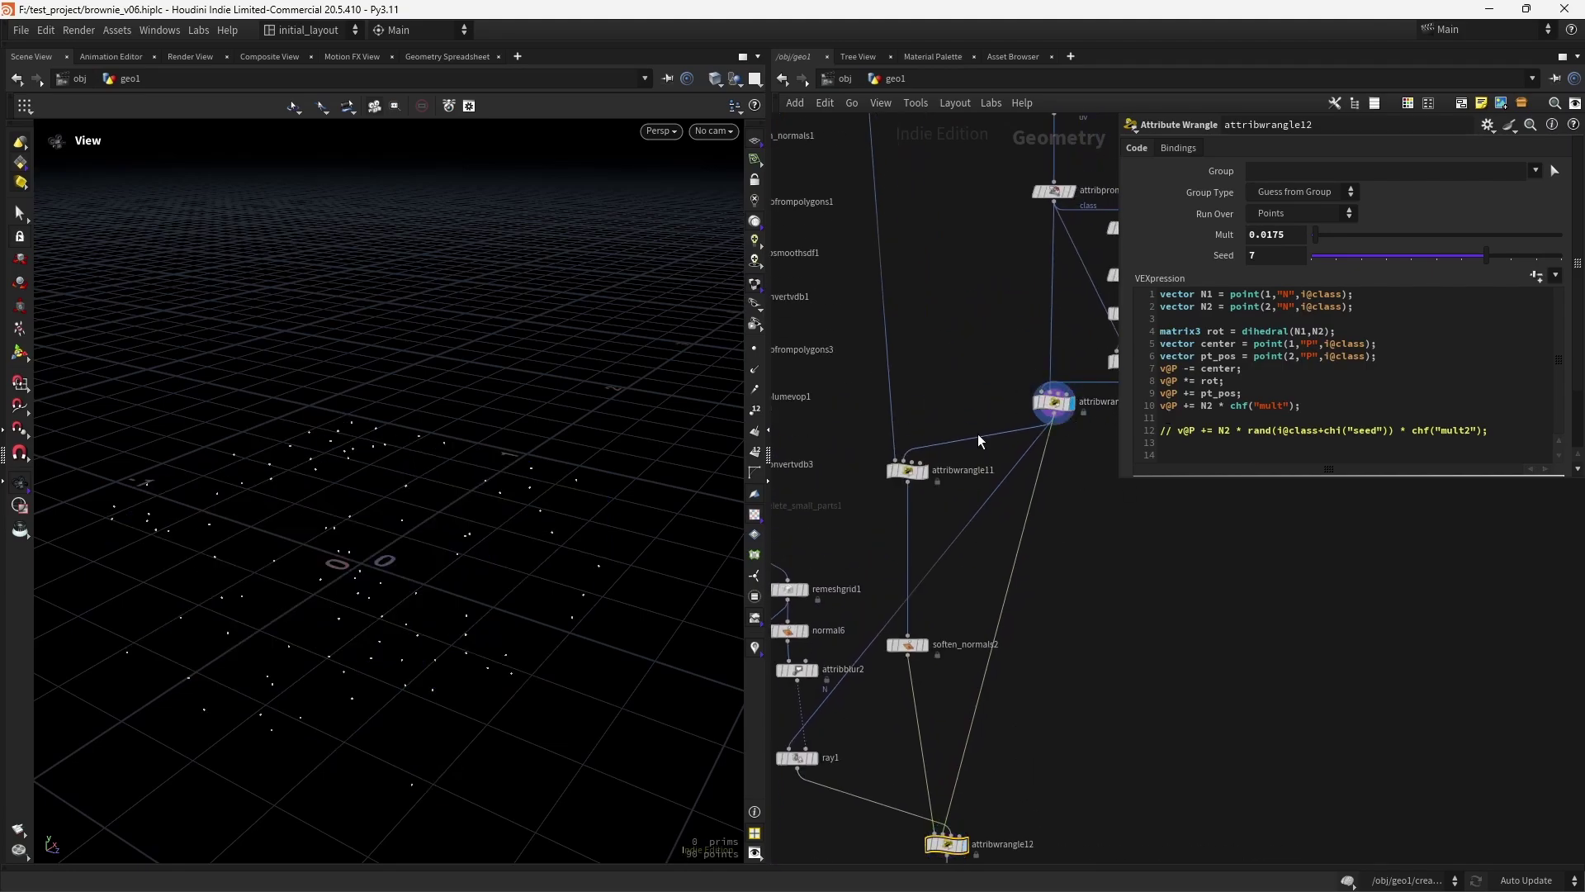
left_click(751, 372)
left_click_drag(546, 624, 603, 574)
Display ray1's projected points with their normals around the block.
middle_click_drag(844, 546, 987, 467)
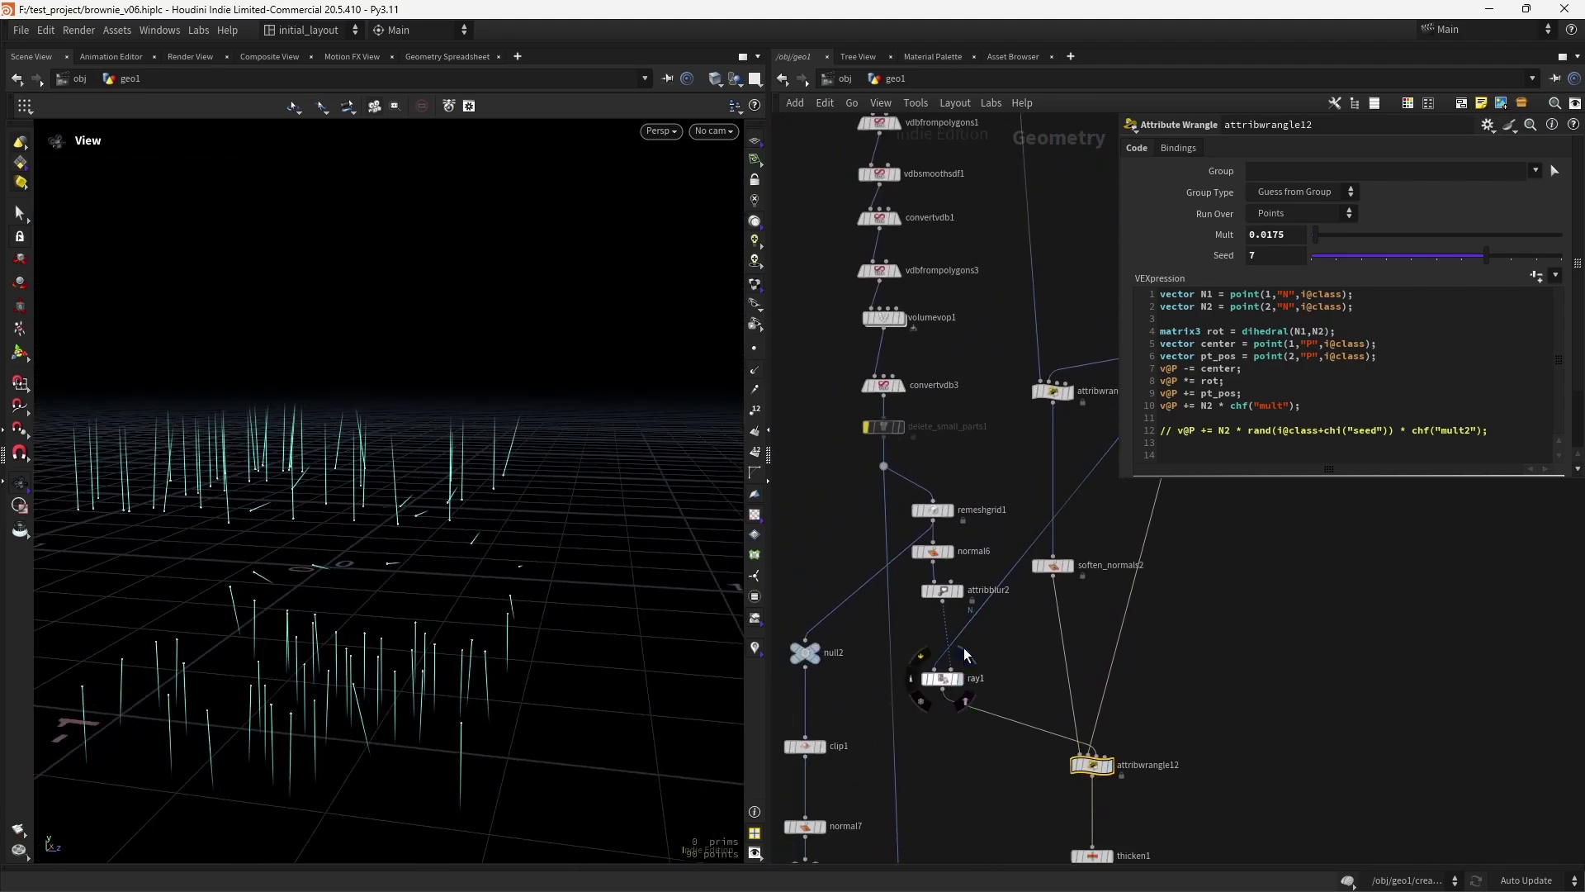
left_click(964, 655)
left_click_drag(502, 567, 517, 519, "alt")
middle_click_drag(1032, 663, 940, 563)
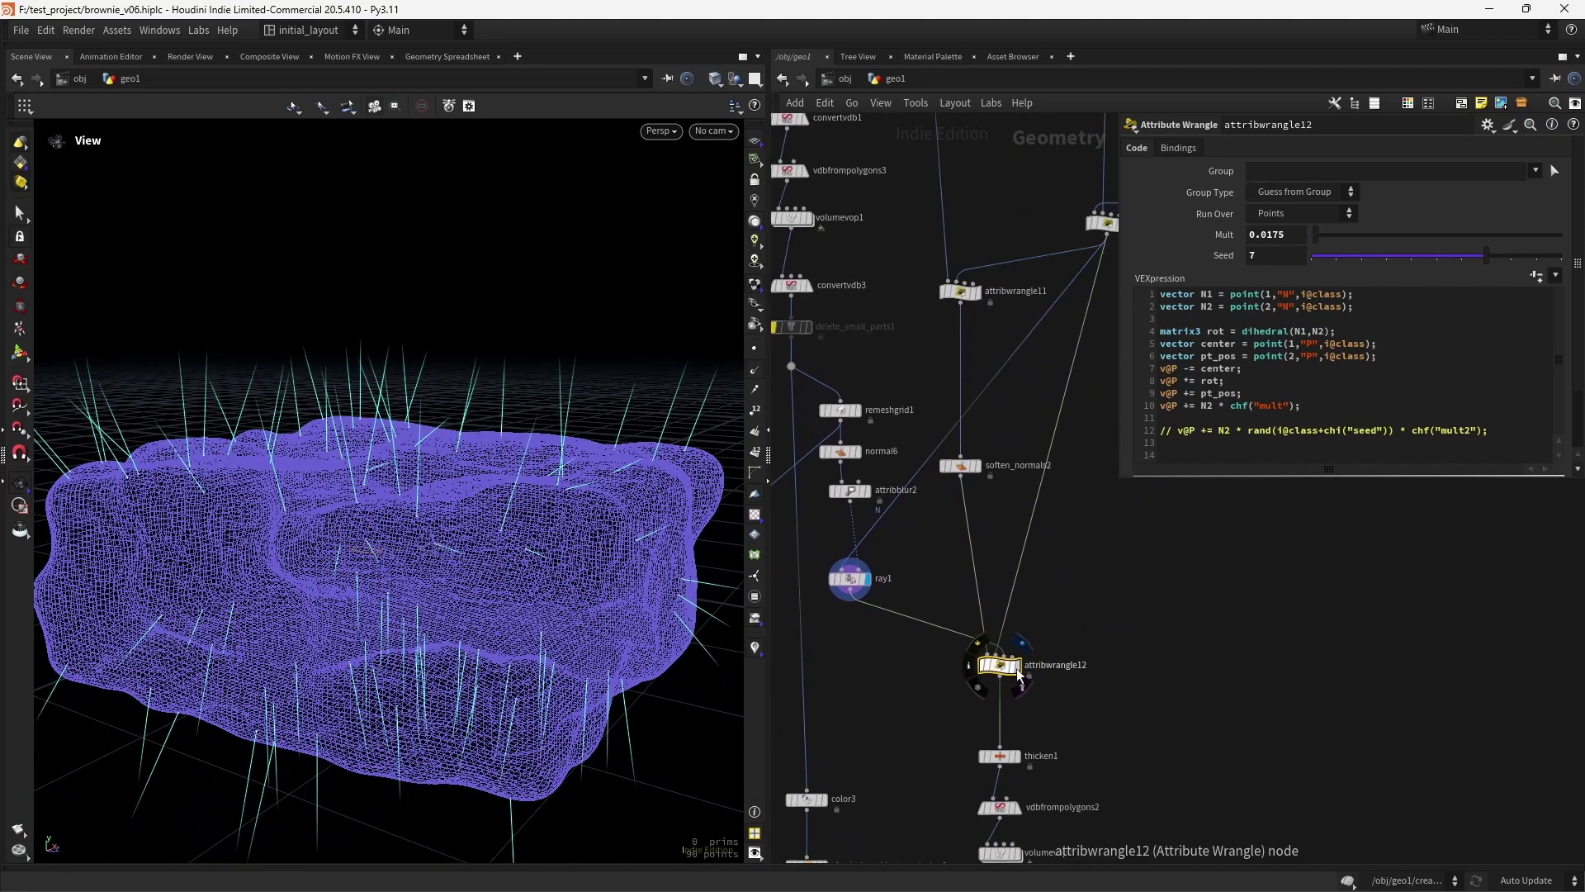
Display attribwrangle12's crust pieces without point normals, and toggle its bypass to compare their alignment.
left_click(1009, 665)
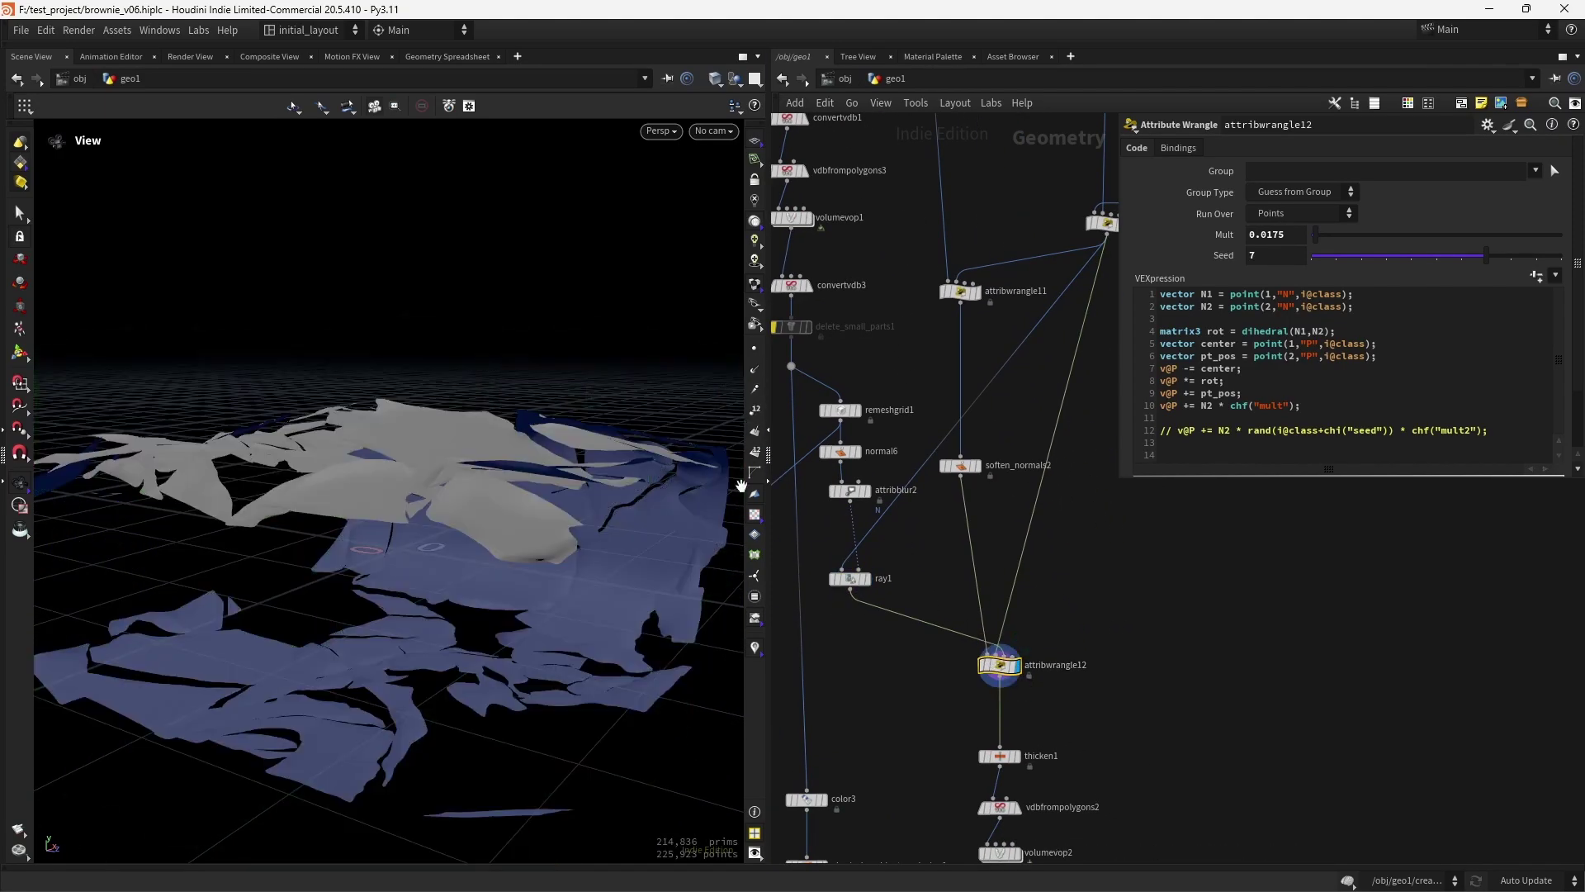
left_click(979, 647)
left_click(979, 648)
left_click(979, 647)
scroll(583, 605, "down", 2)
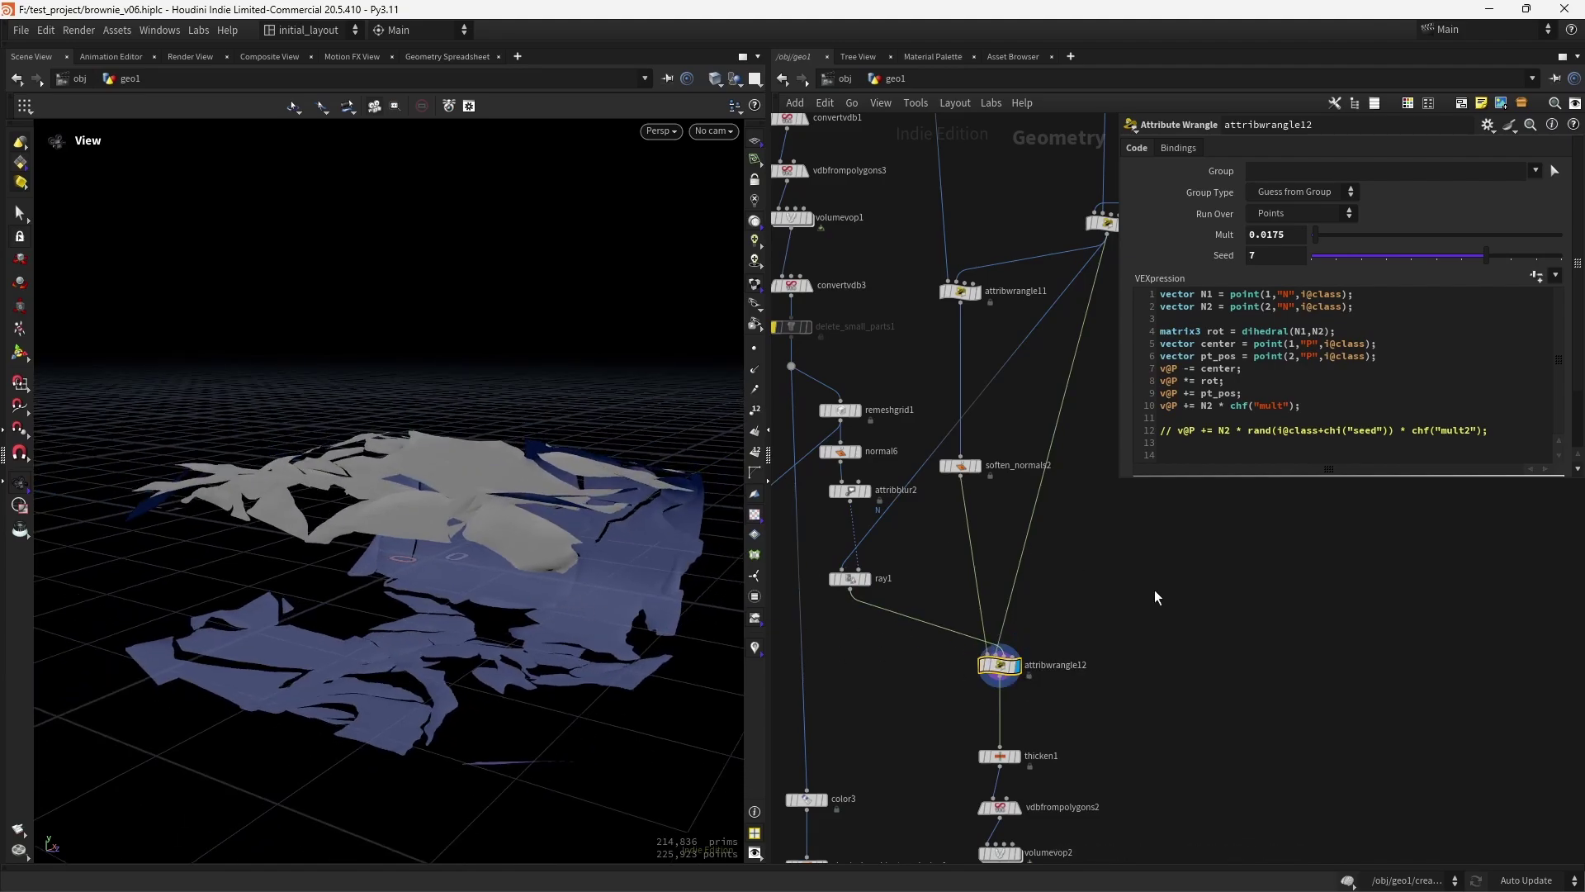
middle_click_drag(1159, 599, 1115, 546)
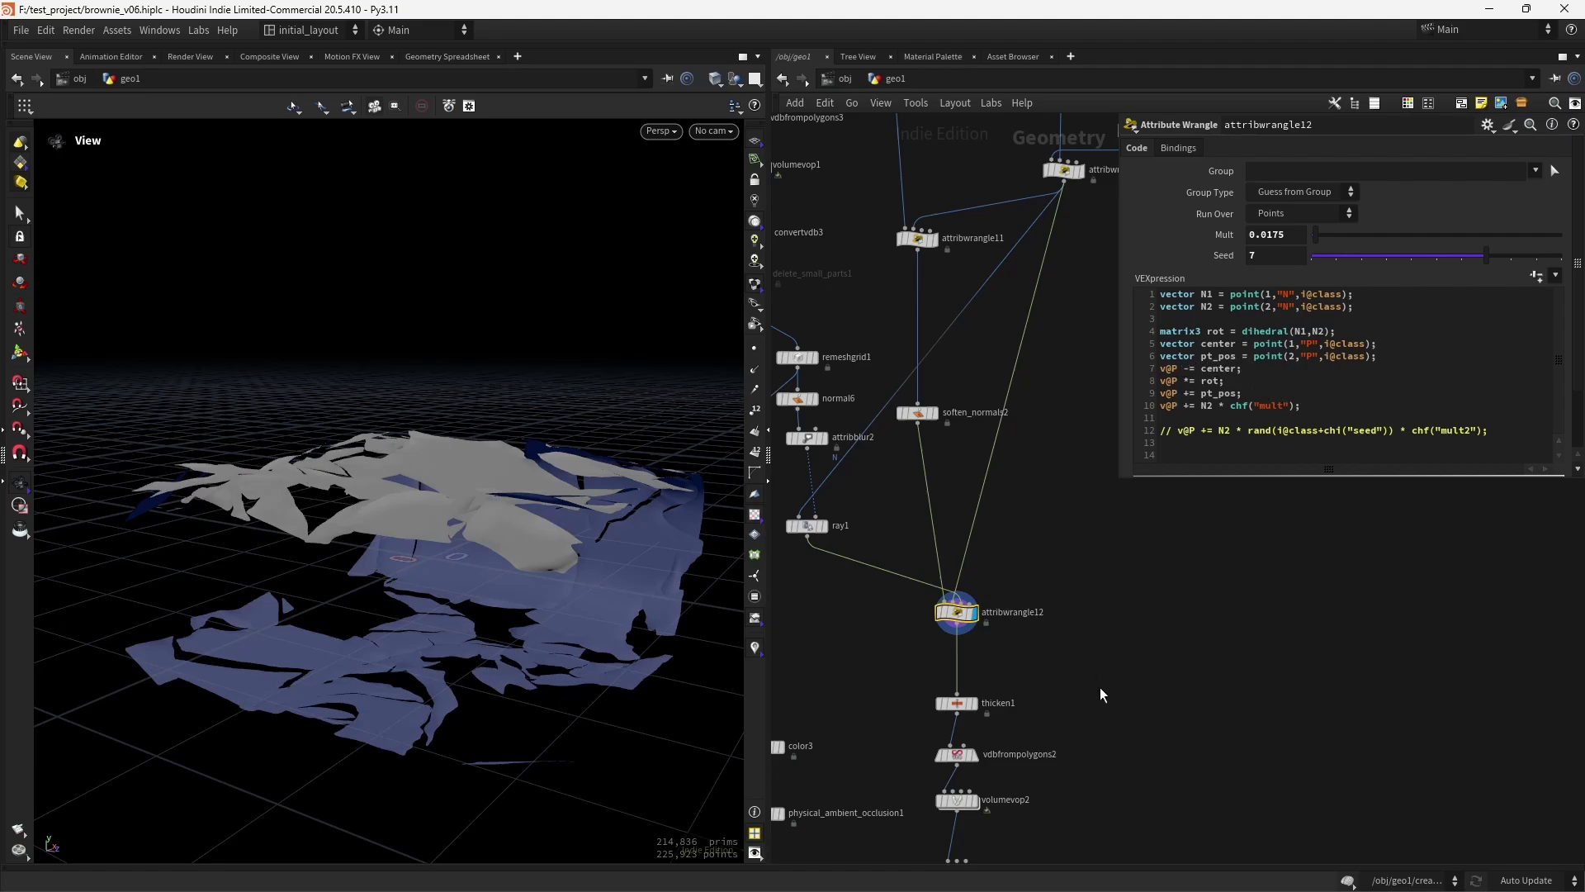
Look over the position lines in attribwrangle12's code, and display the thickened crust pieces at thicken1.
scroll(1103, 701, "up", 3)
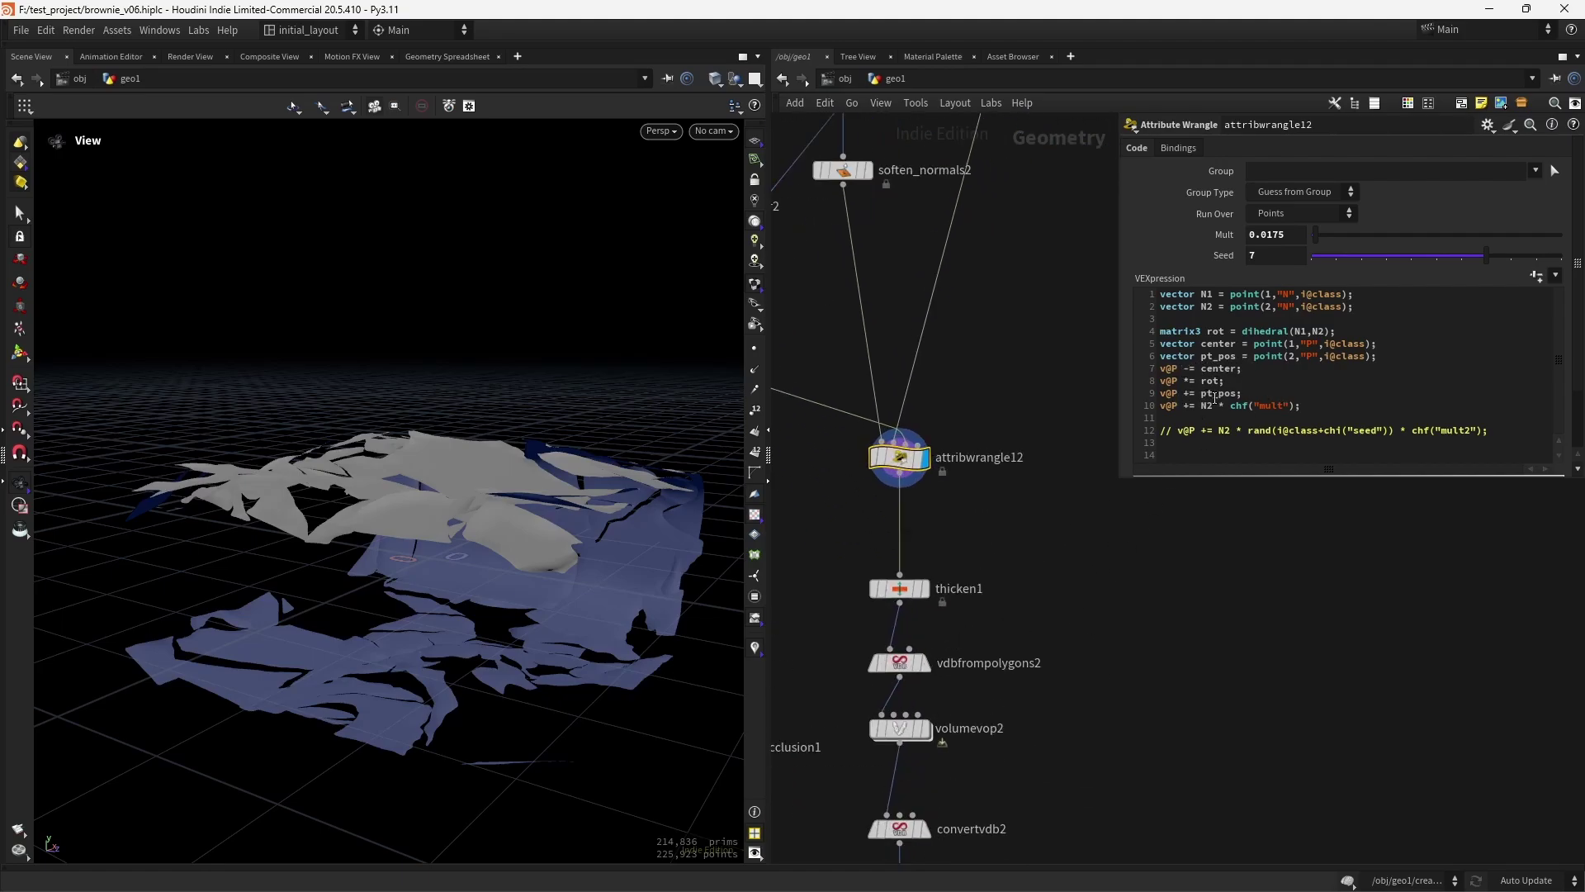
scroll(1026, 506, "down", 2)
middle_click_drag(1033, 567, 1048, 519)
scroll(982, 547, "up", 4)
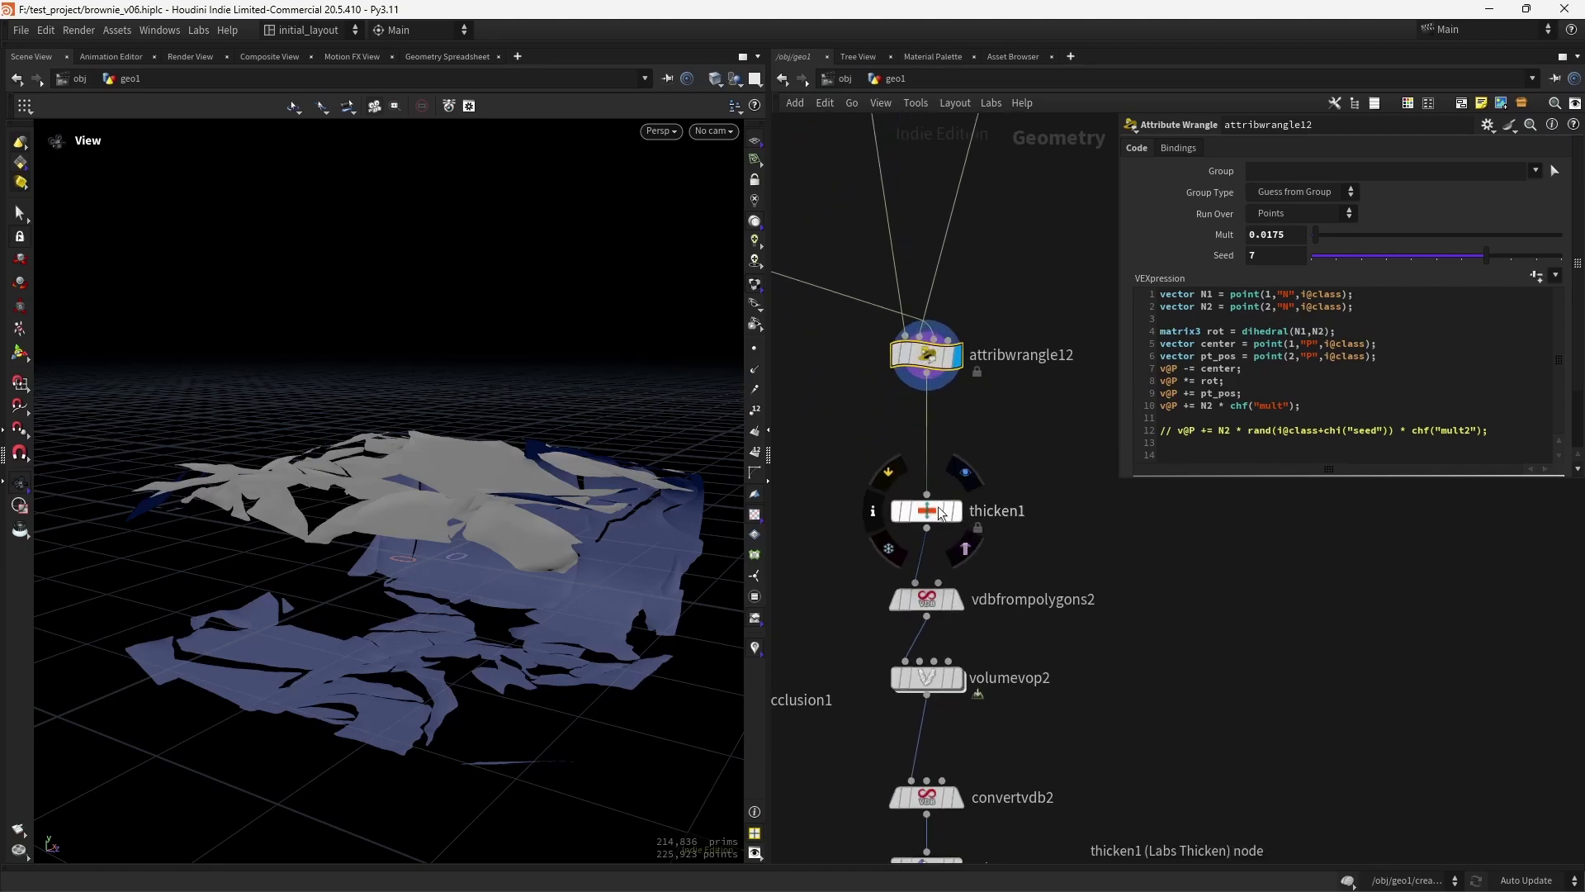
left_click(954, 506)
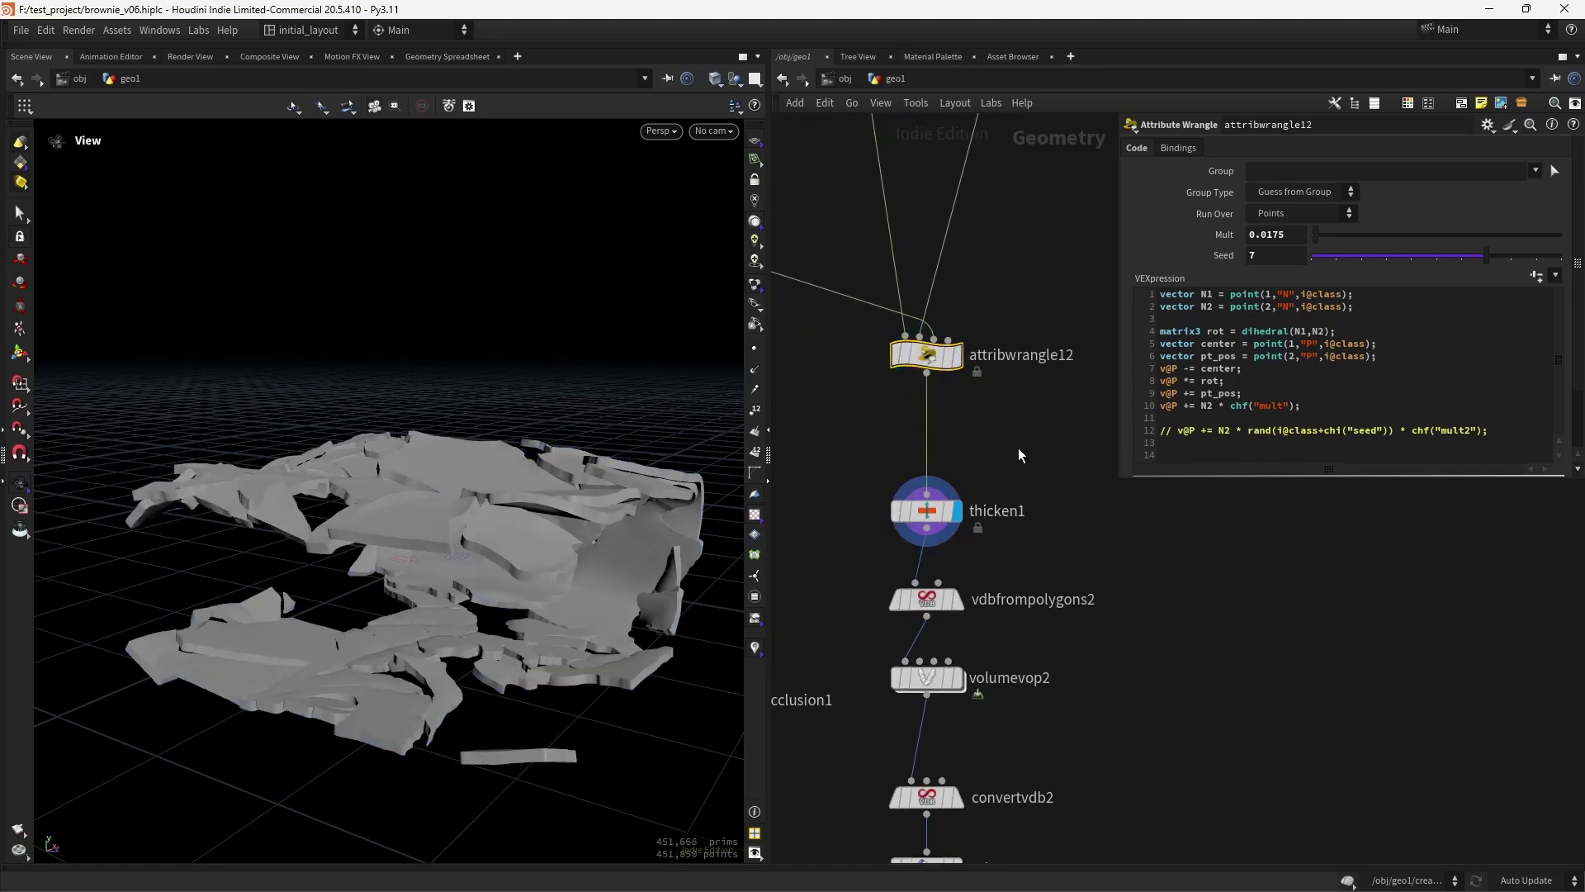
Display the colored, noise-displaced crust pieces at name2 and view them from above.
scroll(1019, 455, "down", 2)
scroll(477, 558, "up", 2)
middle_click_drag(1040, 676, 1045, 511)
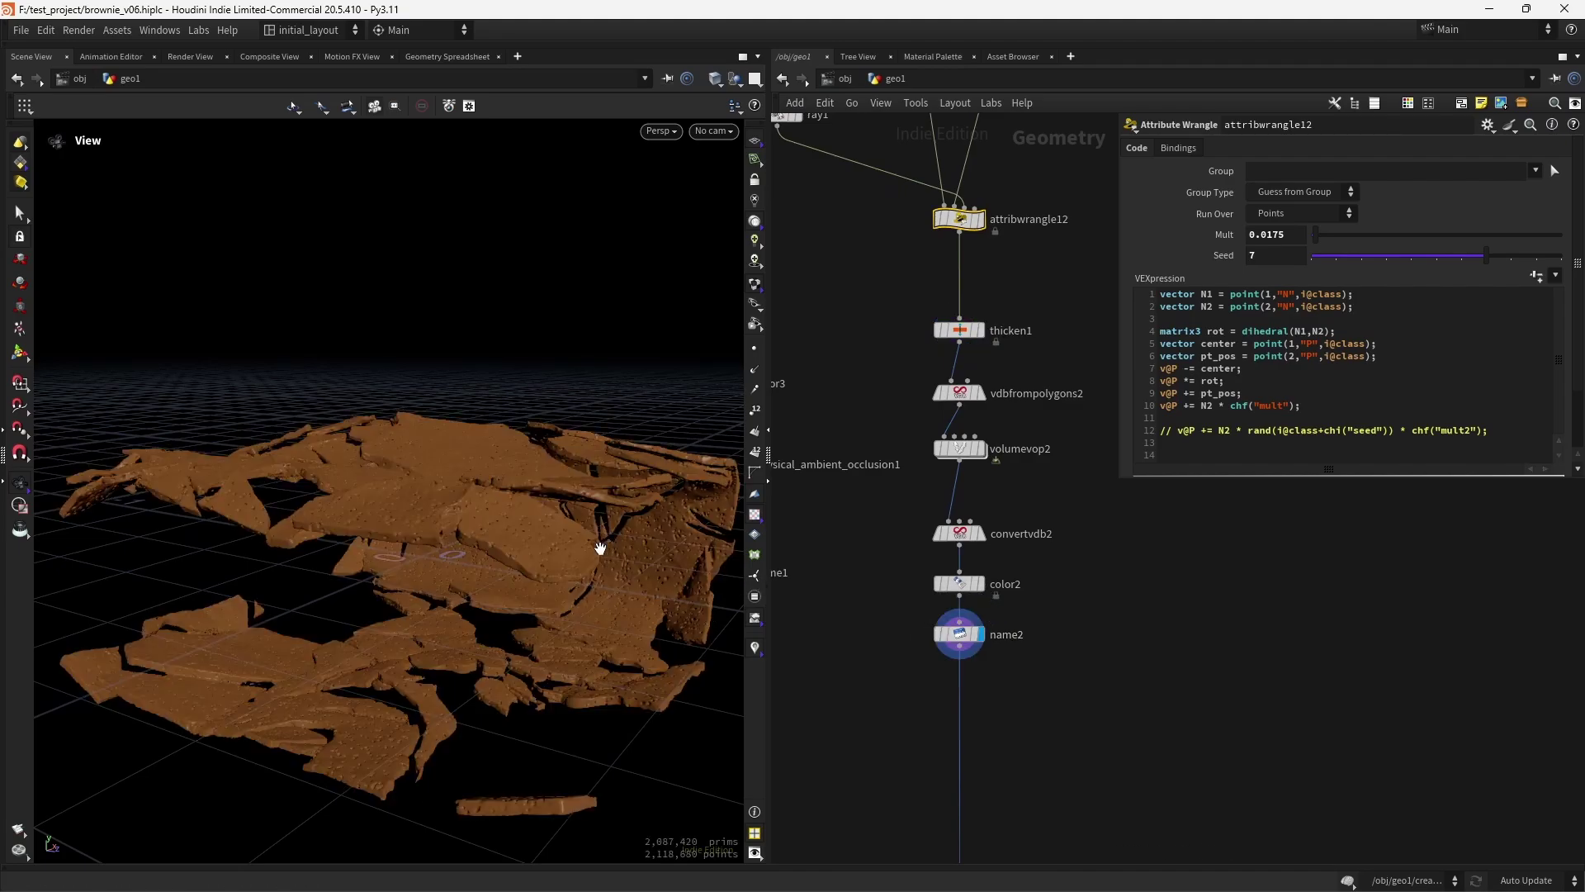
left_click_drag(594, 548, 545, 598, "alt")
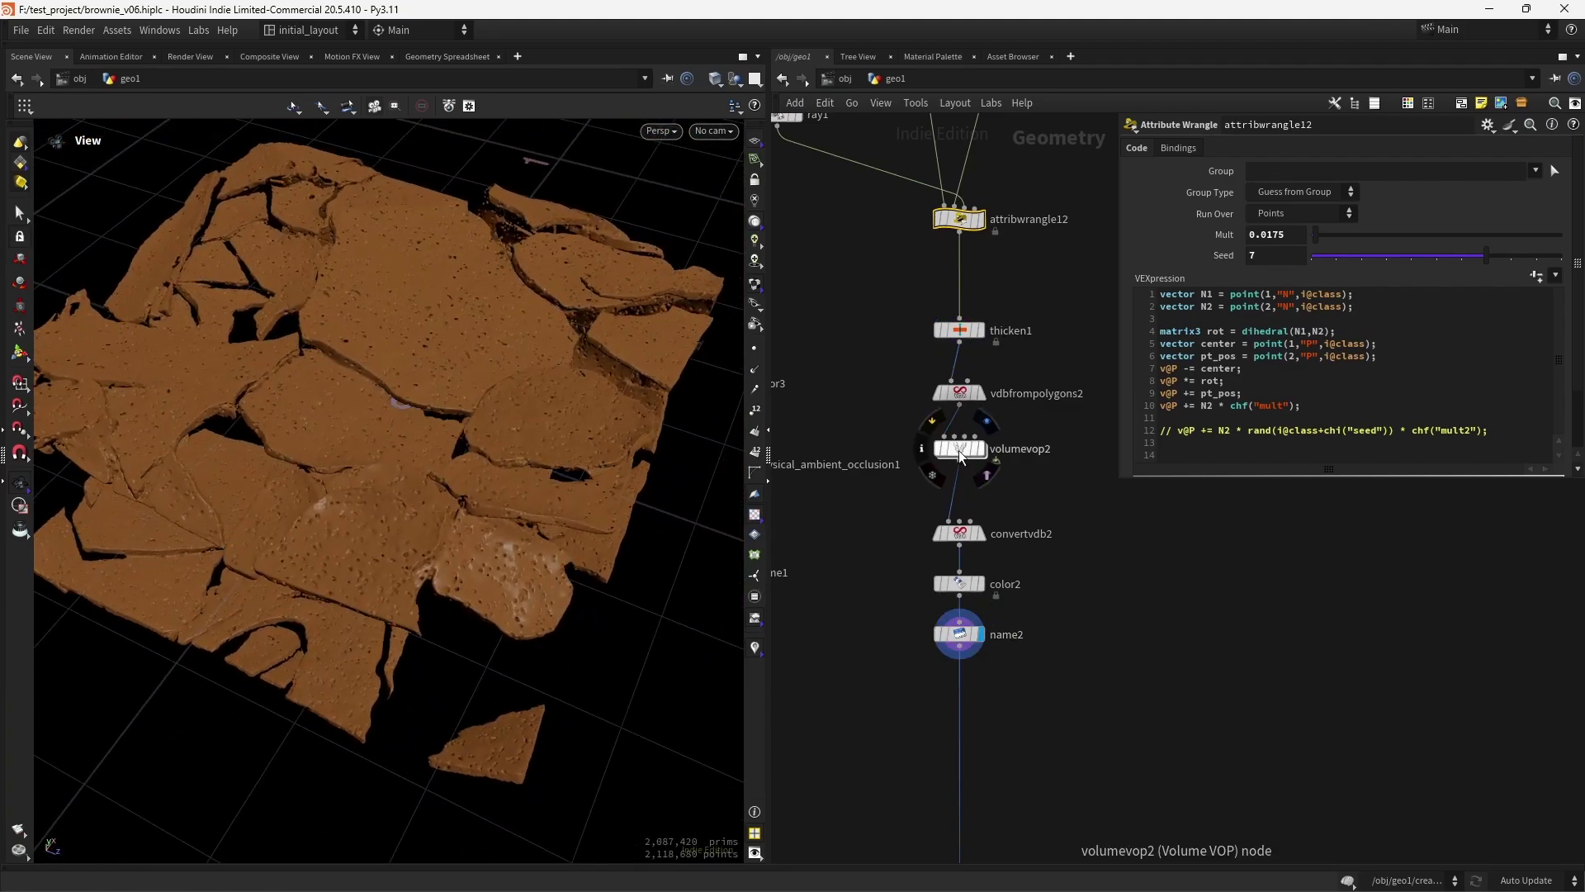
Open volumevop2's network and examine the settings of mulconst1 and fit1.
double_click(966, 454)
middle_click_drag(1024, 549, 851, 638)
scroll(874, 469, "up", 1)
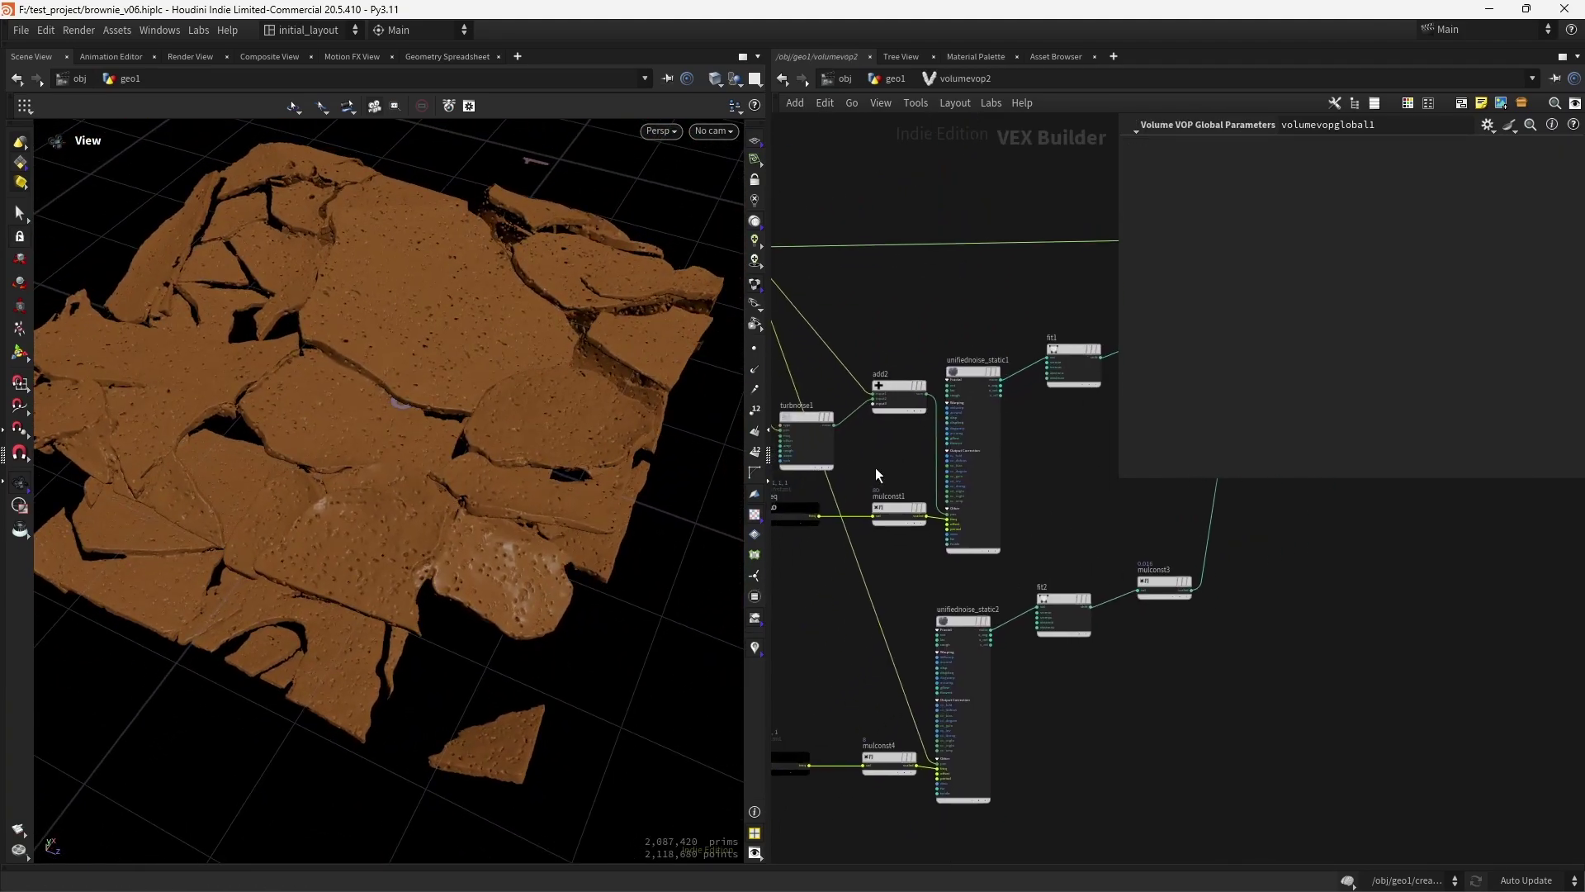
middle_click_drag(874, 469, 924, 387)
left_click(893, 505)
middle_click_drag(898, 565, 861, 628)
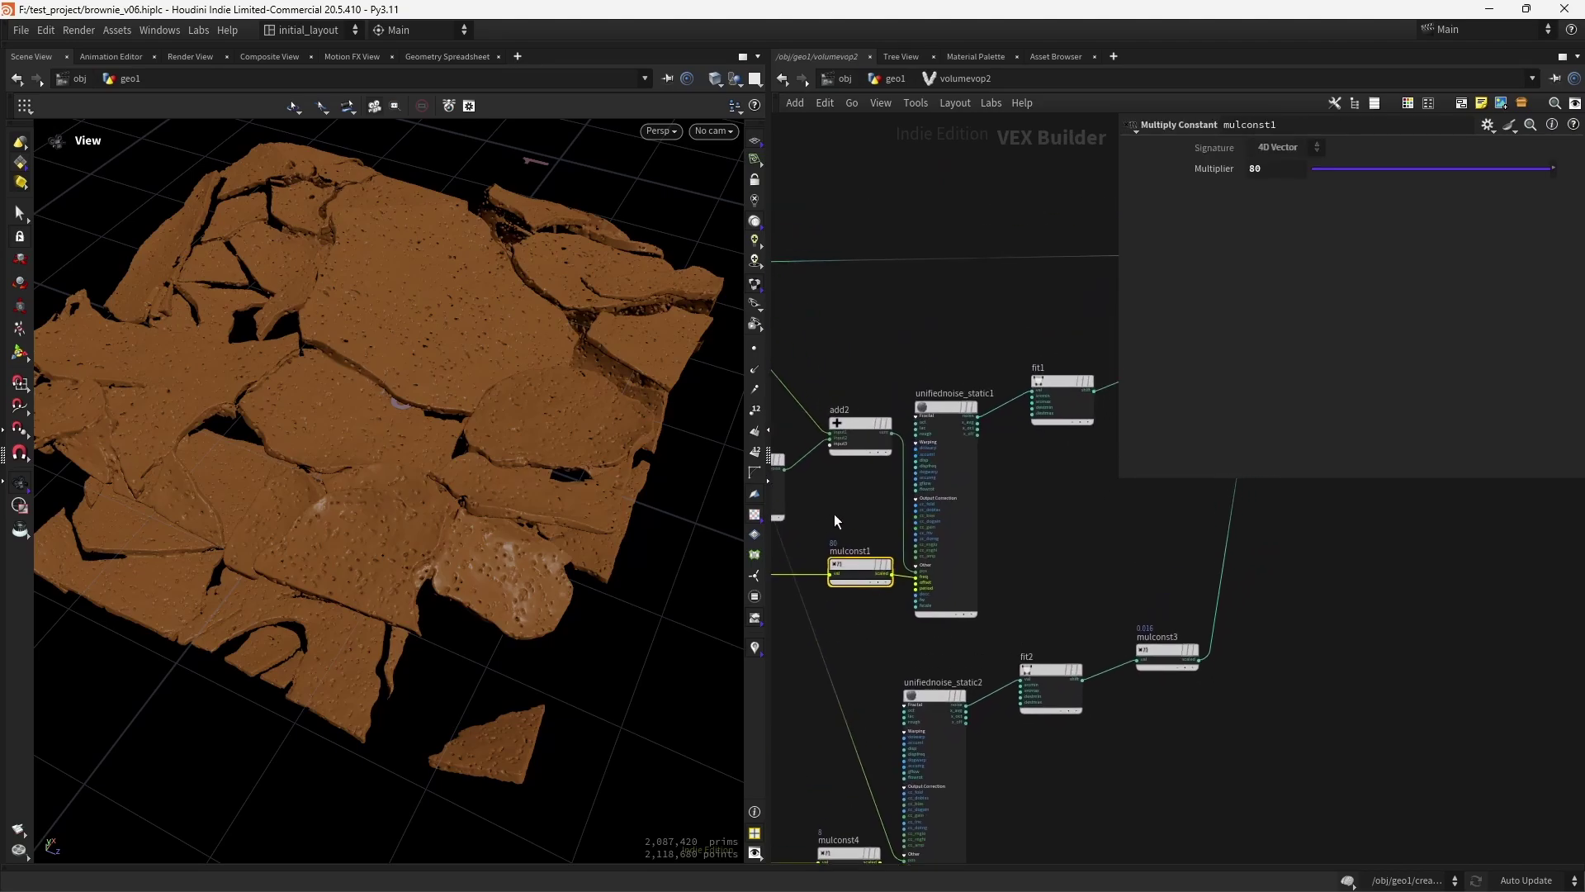
scroll(850, 514, "up", 2)
middle_click_drag(855, 513, 824, 546)
left_click(948, 569)
middle_click_drag(1097, 515, 911, 609)
left_click(931, 487)
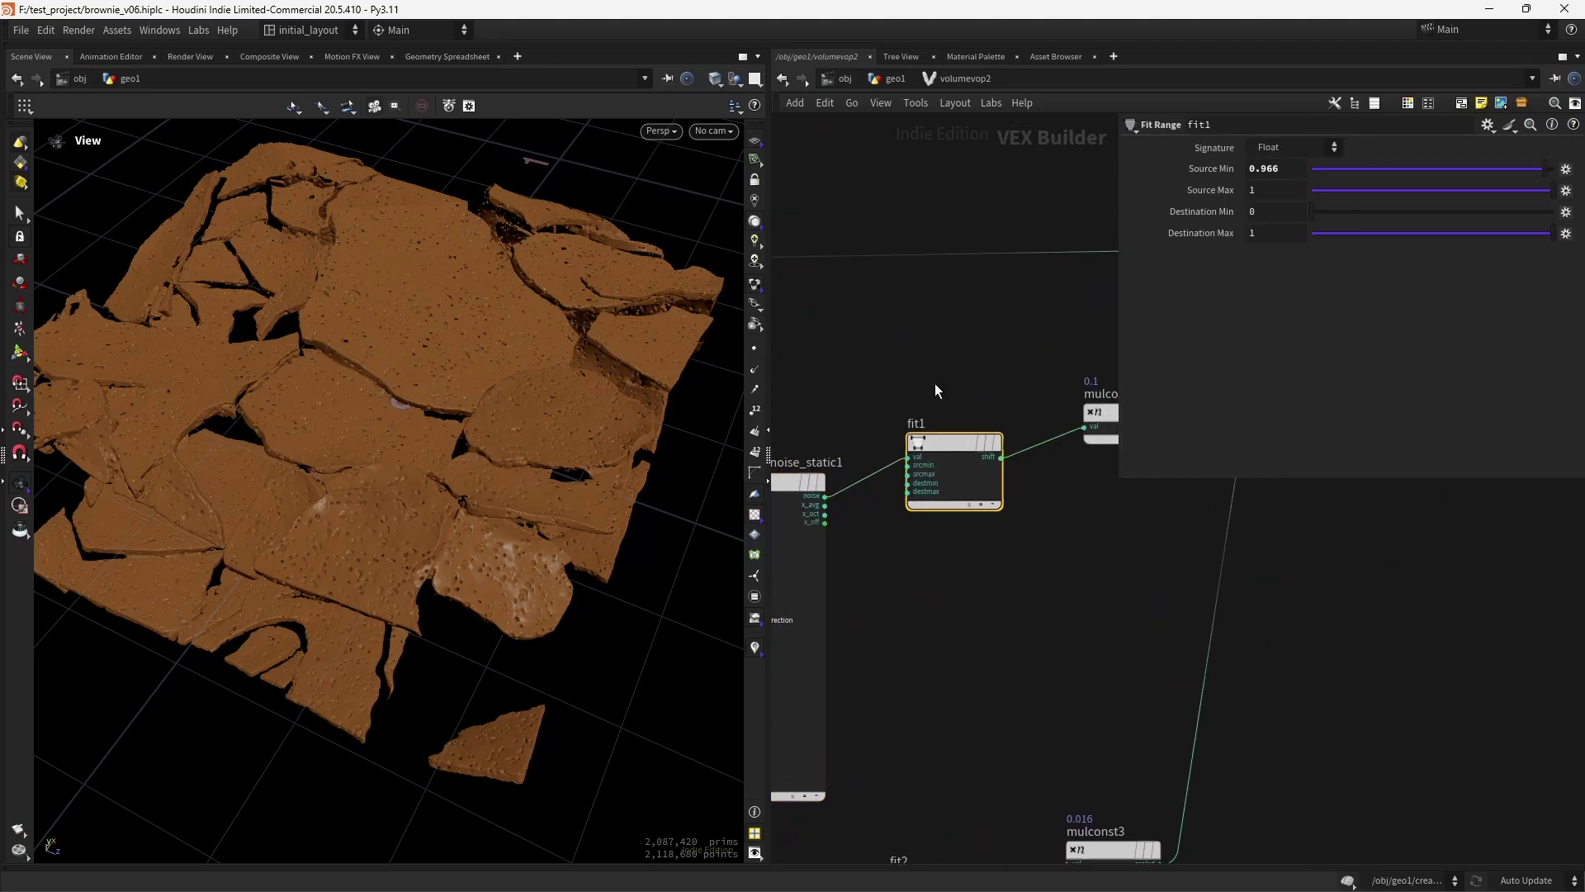
Inspect the pitted surface of the crust pieces up close, and return to the geo1 network.
scroll(378, 567, "up", 5)
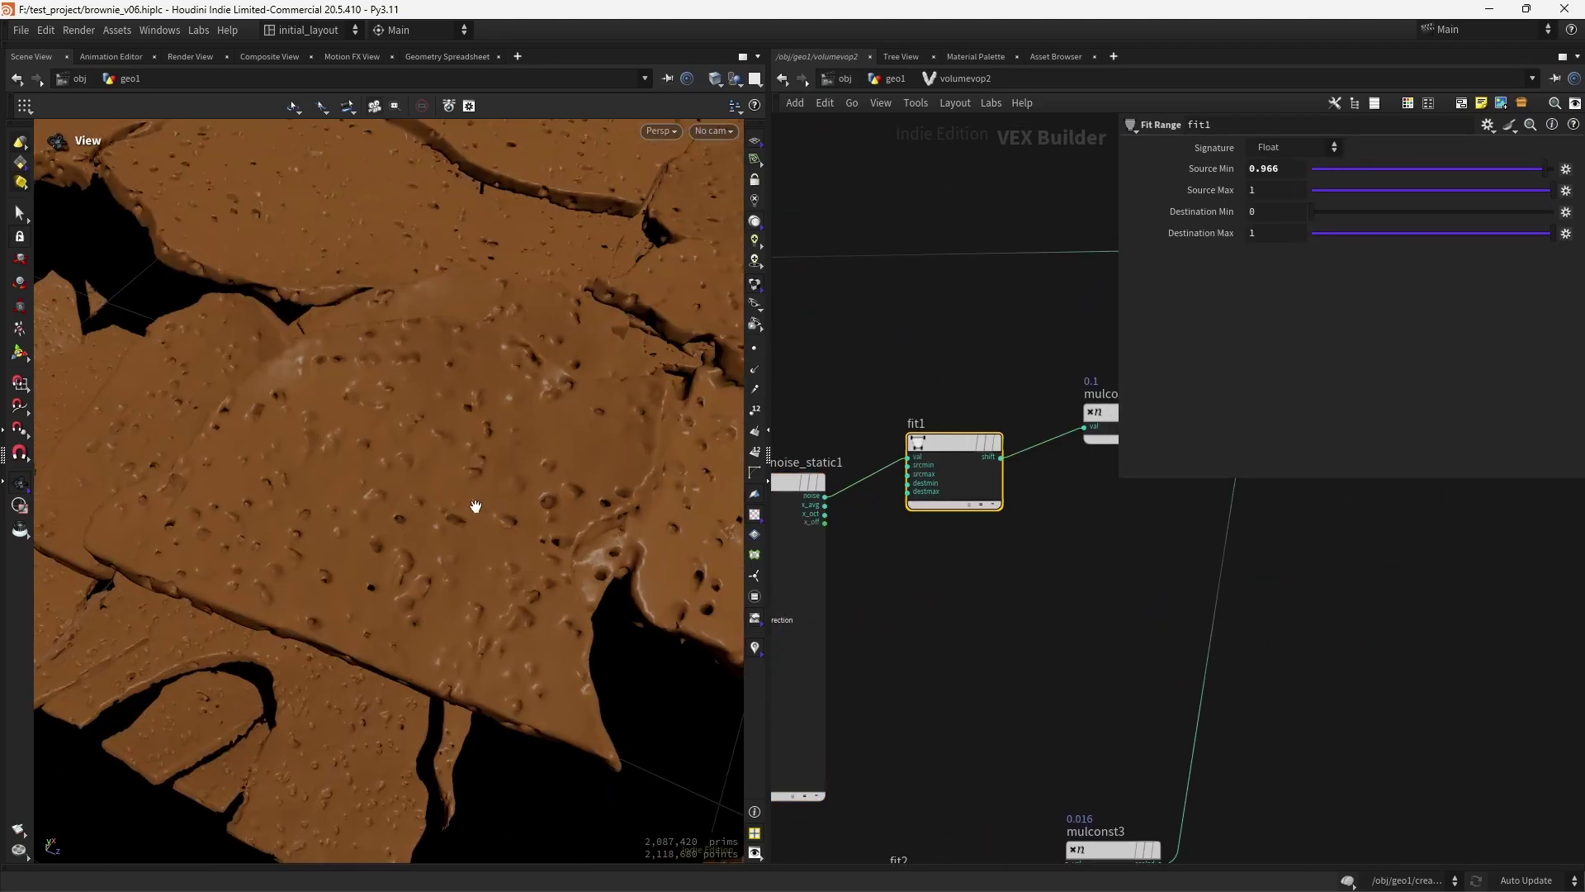
left_click_drag(470, 501, 464, 533)
scroll(407, 530, "down", 4)
left_click(895, 79)
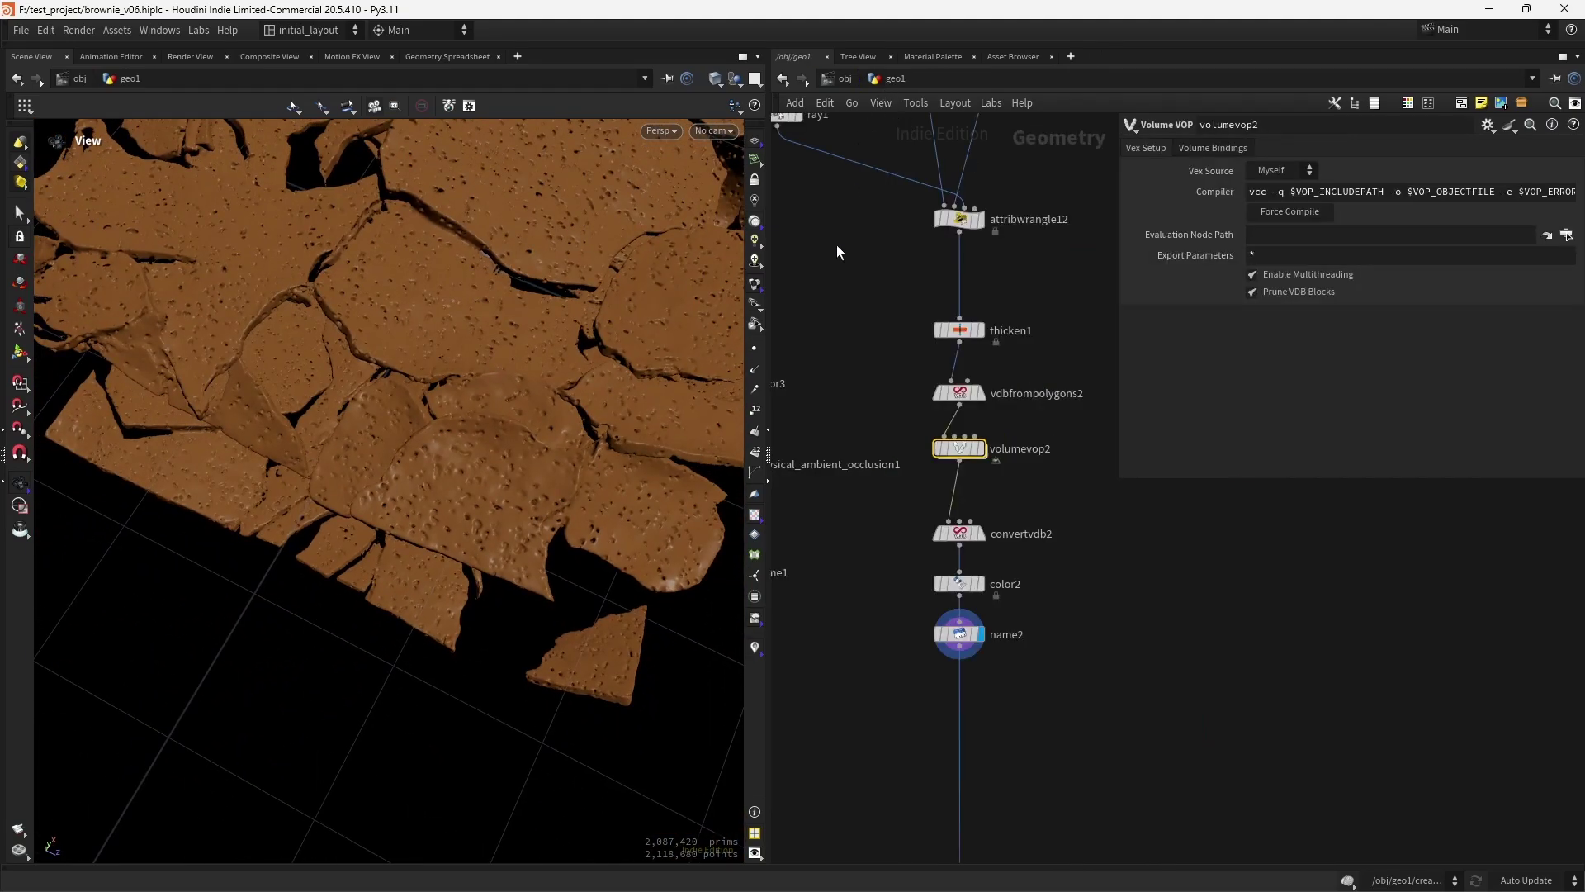
Display the cached full brownie at filecache1 and view its sides, cream layer and crust.
scroll(1036, 576, "down", 3)
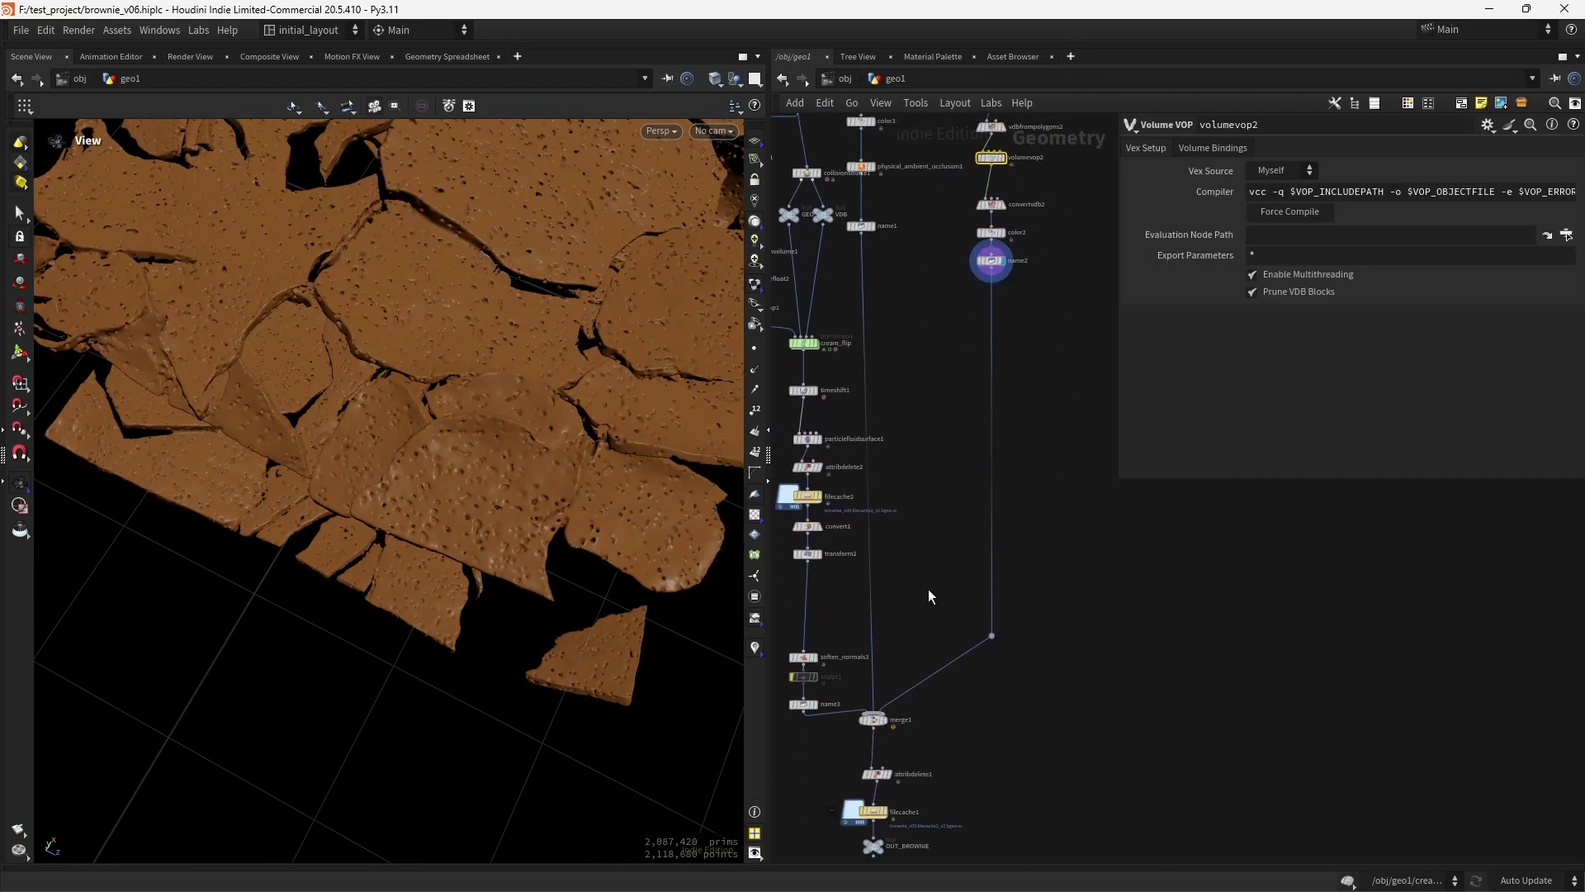
middle_click_drag(928, 590, 1062, 764)
middle_click_drag(1053, 678, 1019, 347)
left_click(988, 642)
left_click(989, 642)
left_click_drag(517, 531, 520, 481)
scroll(522, 479, "down", 3)
scroll(556, 626, "up", 3)
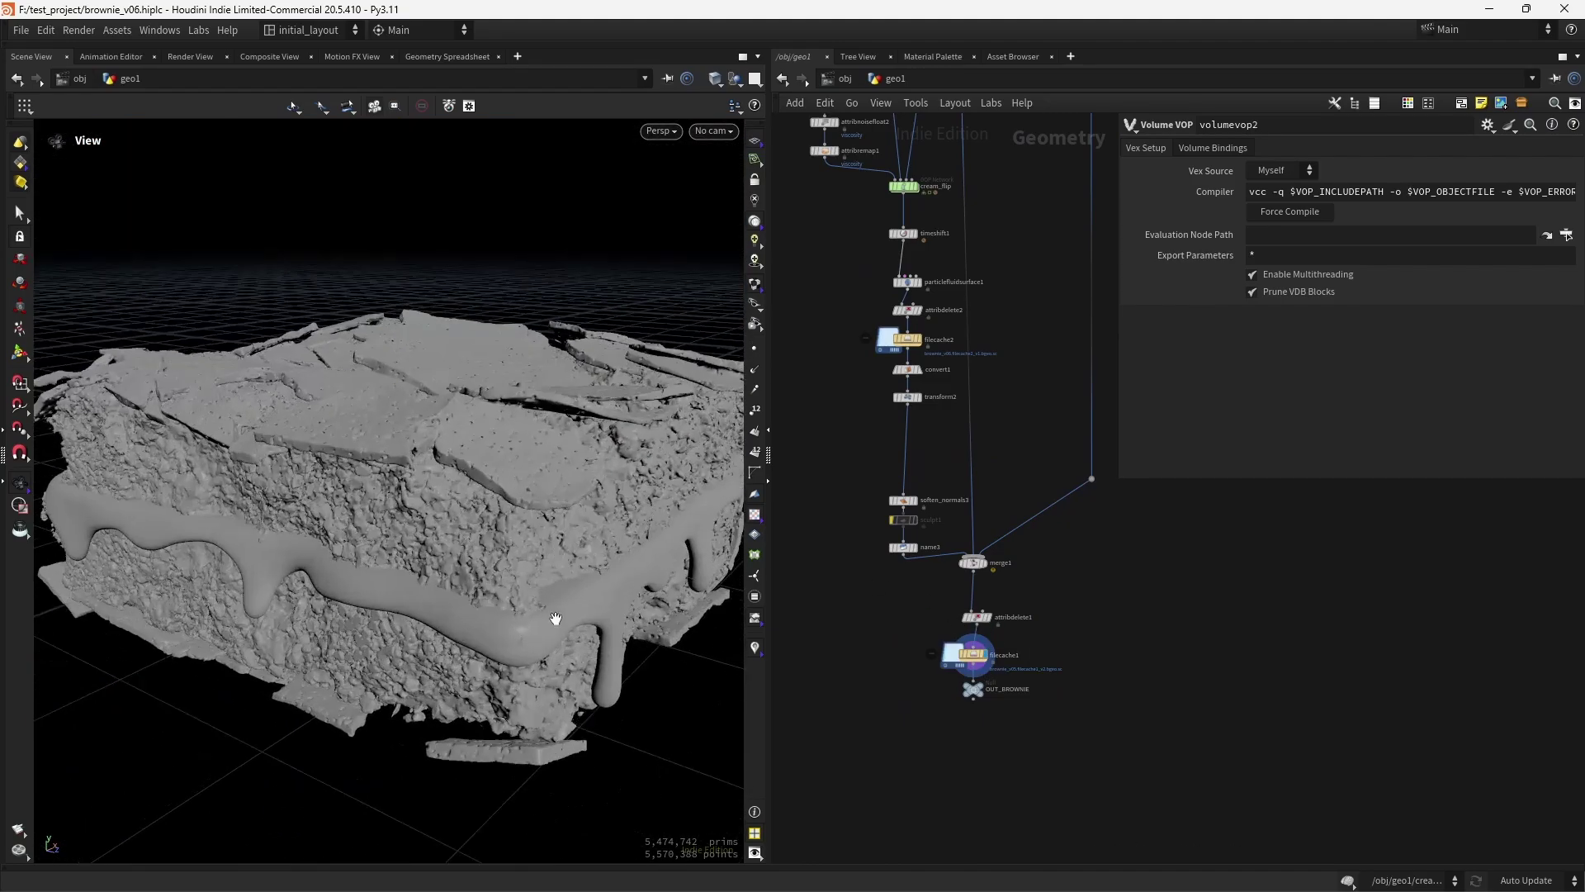
scroll(532, 624, "down", 4)
left_click_drag(531, 626, 549, 605)
scroll(503, 652, "up", 4)
scroll(503, 652, "down", 3)
Go back up the network to the cream branch and display the remeshed brownie body at null2.
middle_click_drag(837, 461, 879, 774)
scroll(827, 624, "up", 3)
middle_click_drag(851, 530, 860, 729)
scroll(828, 624, "up", 2)
scroll(875, 728, "up", 3)
scroll(902, 566, "down", 5)
middle_click_drag(916, 573, 920, 644)
scroll(933, 441, "up", 5)
scroll(917, 469, "down", 4)
scroll(938, 475, "up", 4)
right_click_drag(954, 435, 949, 463)
middle_click_drag(949, 463, 933, 499)
left_click(1012, 380)
middle_click_drag(1051, 328, 1016, 683)
left_click(980, 441)
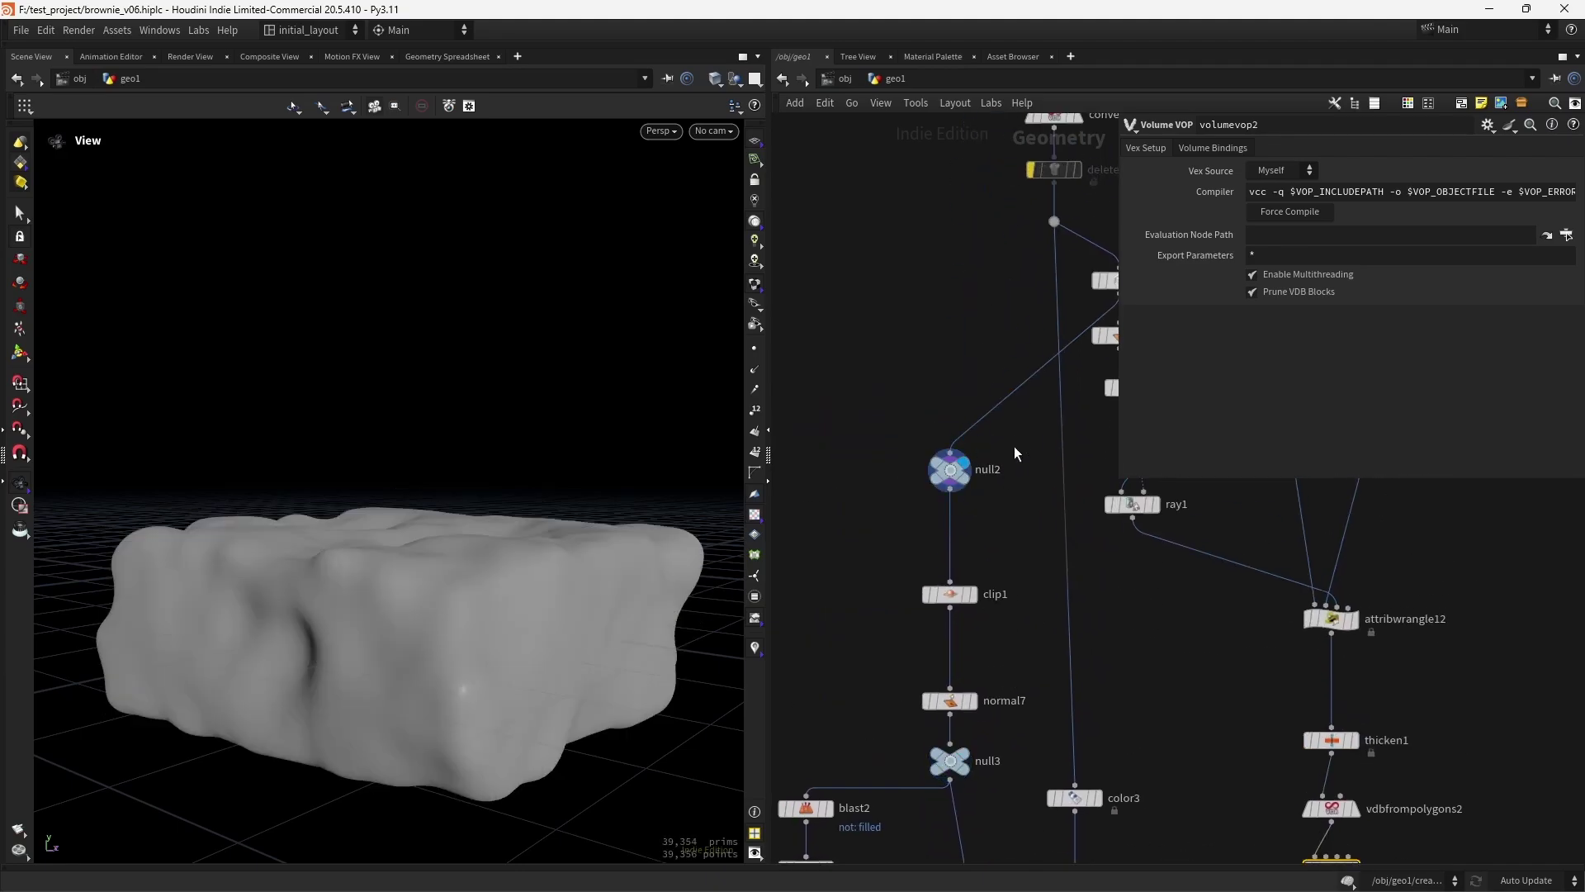
Display the cut body at clip1 and the isolated fill surface at blast2, and show clip1's settings.
middle_click_drag(1014, 442, 930, 518)
scroll(933, 520, "down", 2)
mouse_move(1018, 415)
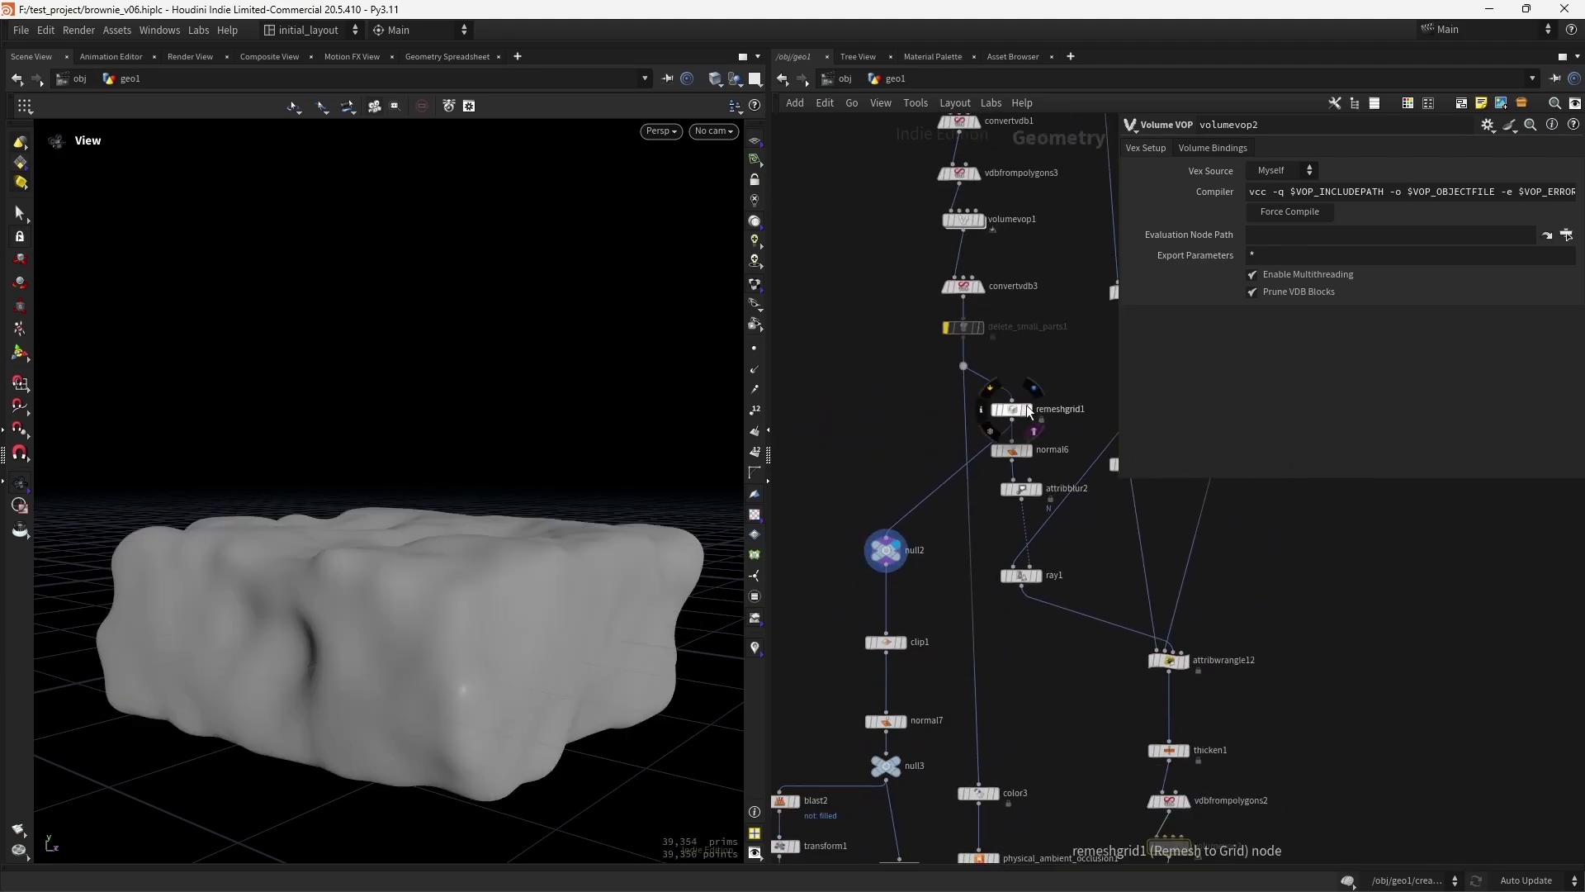
middle_click_drag(908, 611, 915, 467)
left_click(915, 480)
middle_click_drag(937, 554, 951, 491)
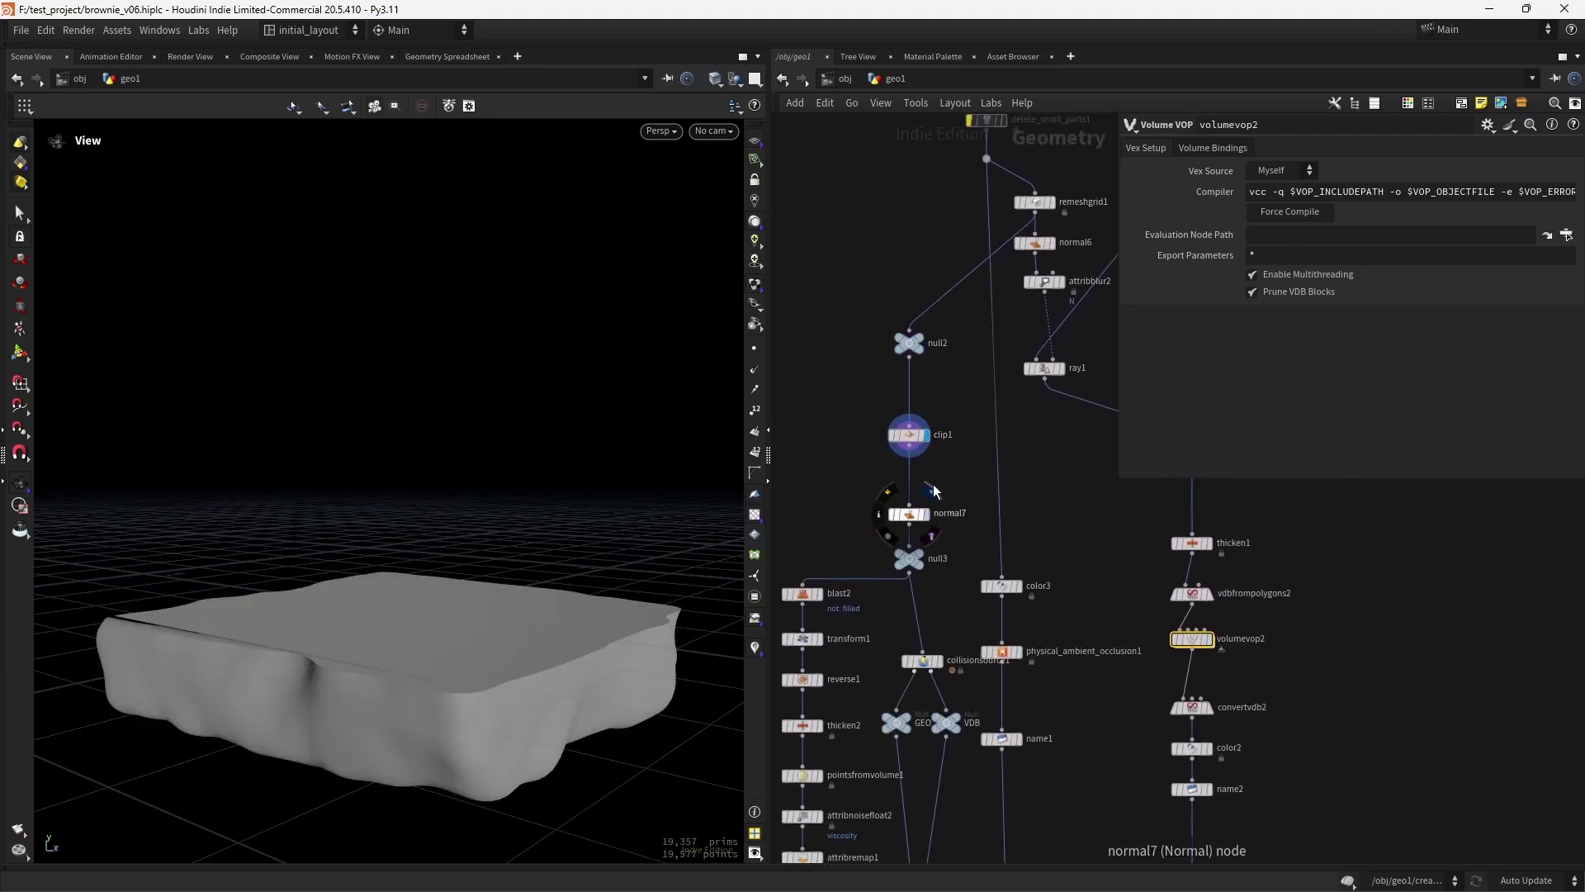
middle_click_drag(831, 541, 882, 489)
left_click(869, 543)
left_click(960, 383)
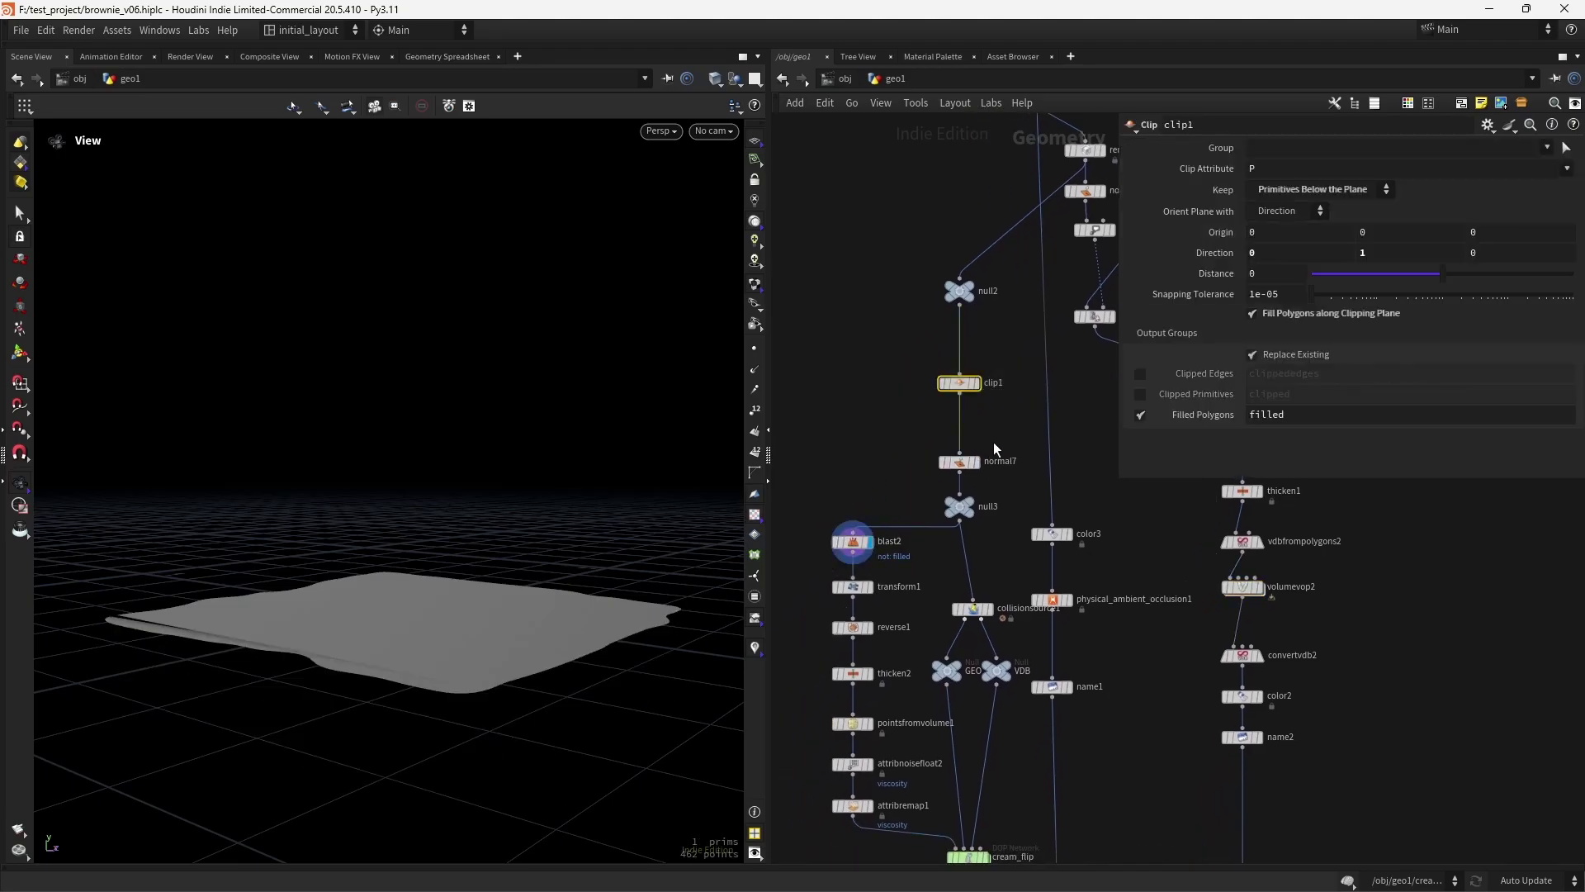
left_click_drag(570, 611, 545, 653, "alt")
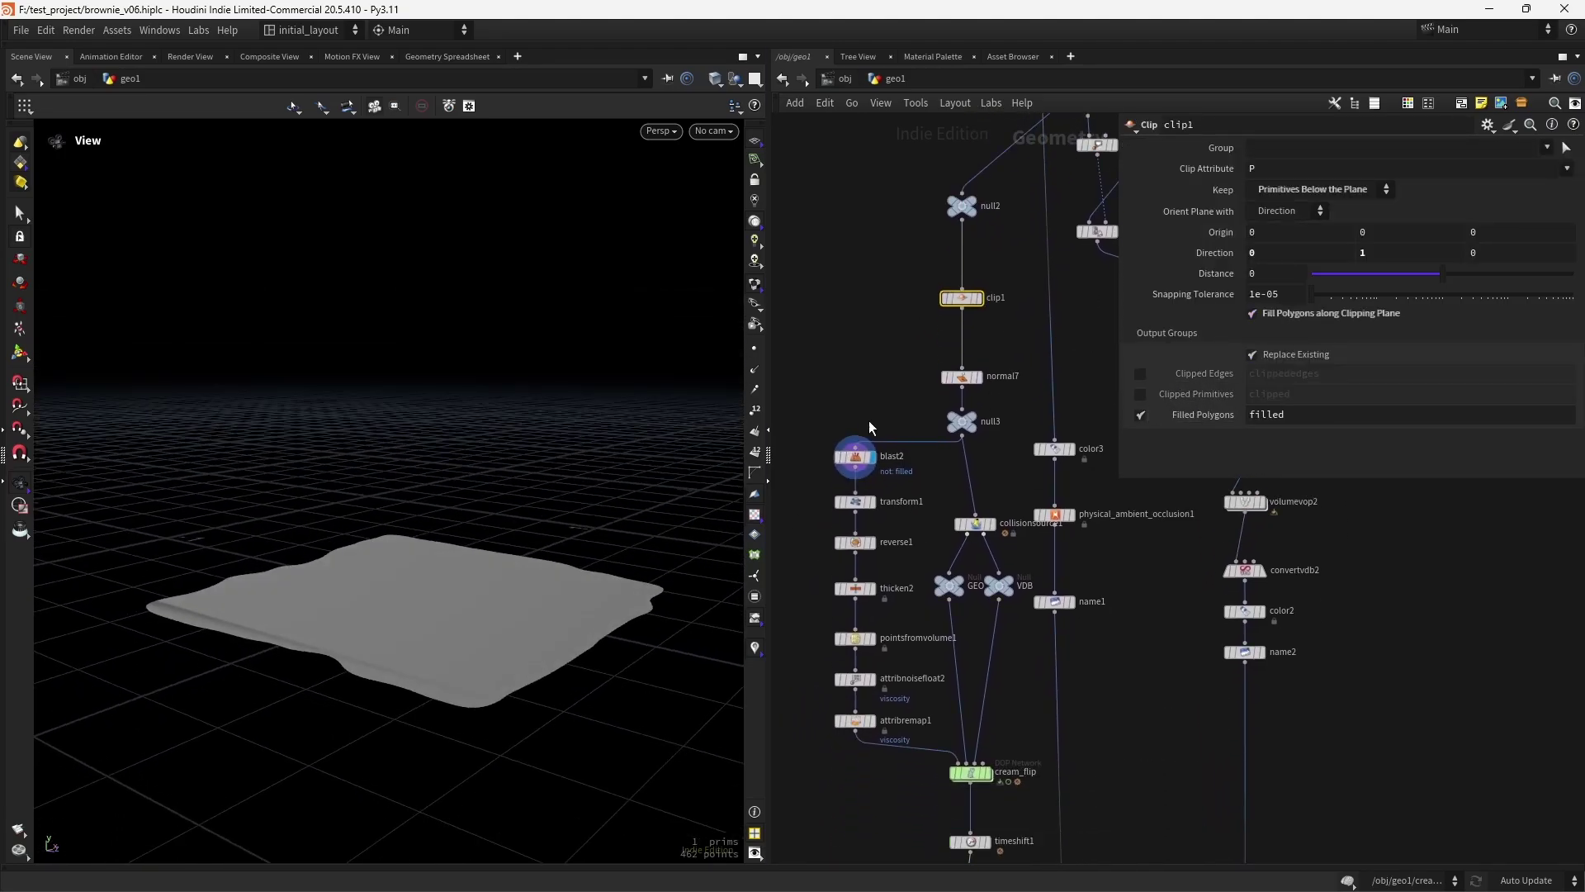
Display the thickened cream slab at thicken2 and its point fill at pointsfromvolume1.
scroll(907, 516, "up", 1)
middle_click_drag(907, 527, 930, 467)
left_click(891, 539)
middle_click_drag(926, 520, 925, 454)
left_click(892, 525)
middle_click_drag(936, 535, 943, 452)
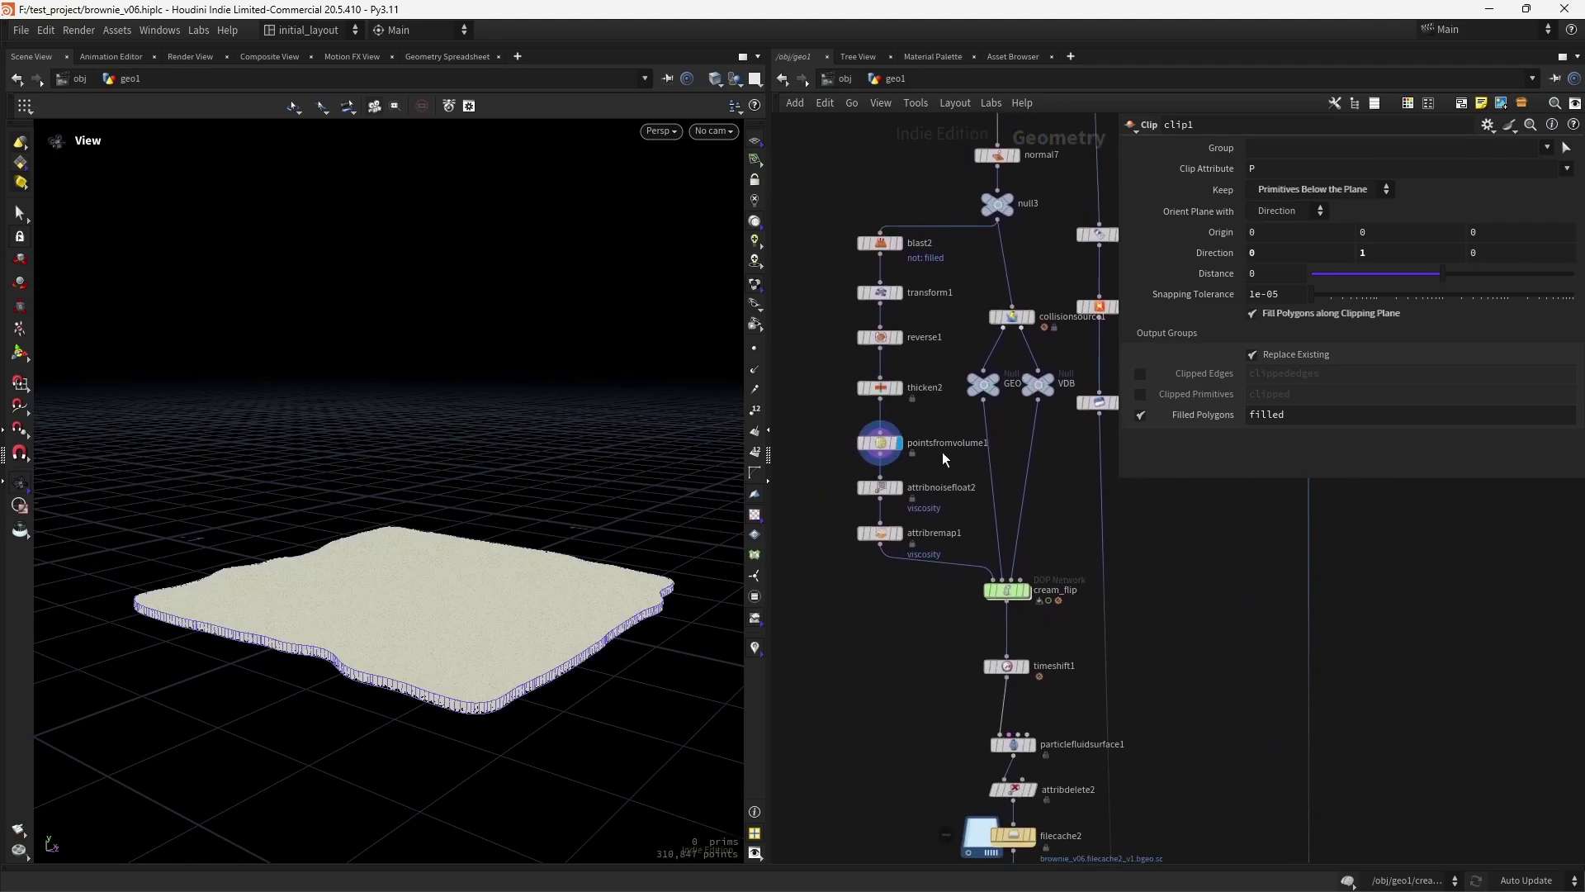
Display attribremap1 and visualize its viscosity point attribute as colors on the cream points.
left_click(898, 533)
left_click(846, 533)
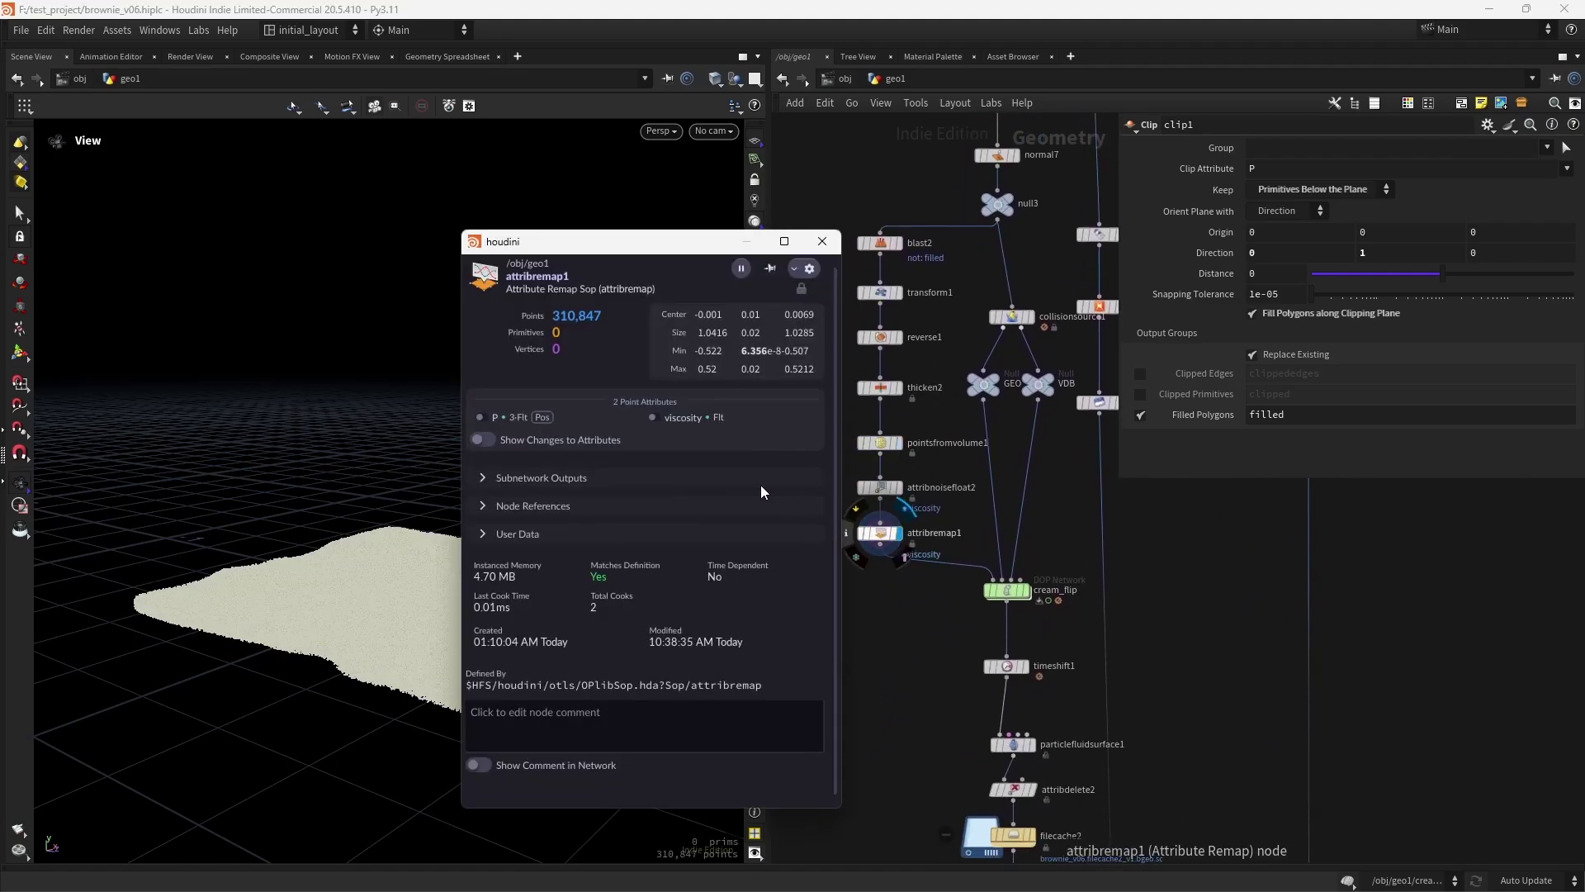
left_click(654, 417)
left_click_drag(495, 702, 552, 616)
scroll(555, 618, "up", 4)
middle_click_drag(577, 627, 636, 633)
scroll(543, 651, "down", 2)
scroll(553, 647, "up", 2)
middle_click_drag(918, 662, 898, 671)
left_click_drag(541, 646, 497, 727)
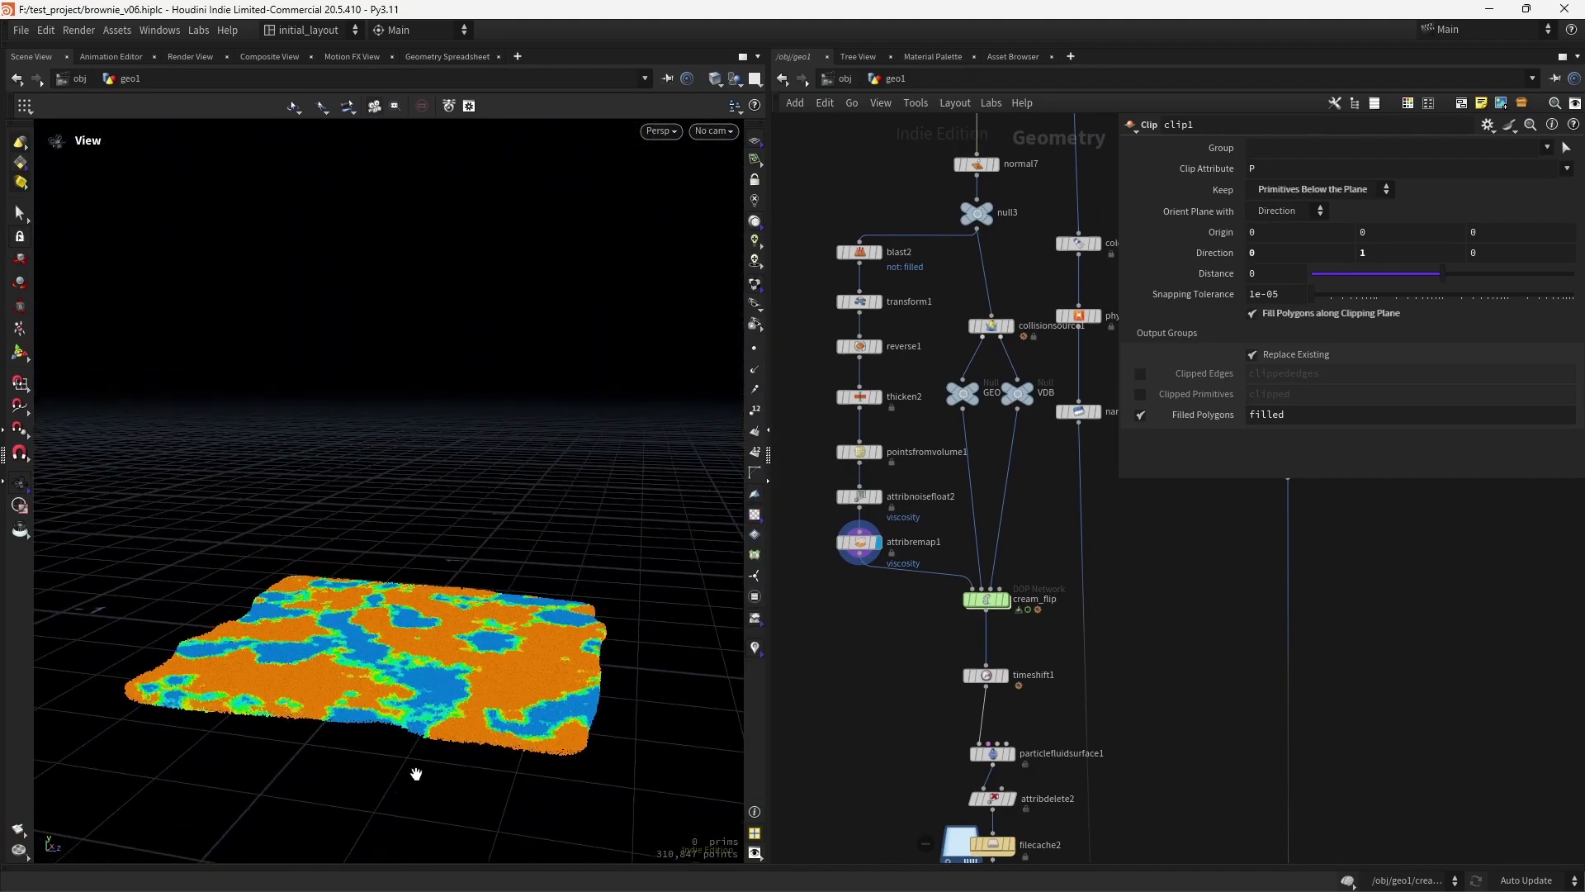
Display the collision source's GEO and VDB outputs in turn.
middle_click_drag(926, 689, 840, 826)
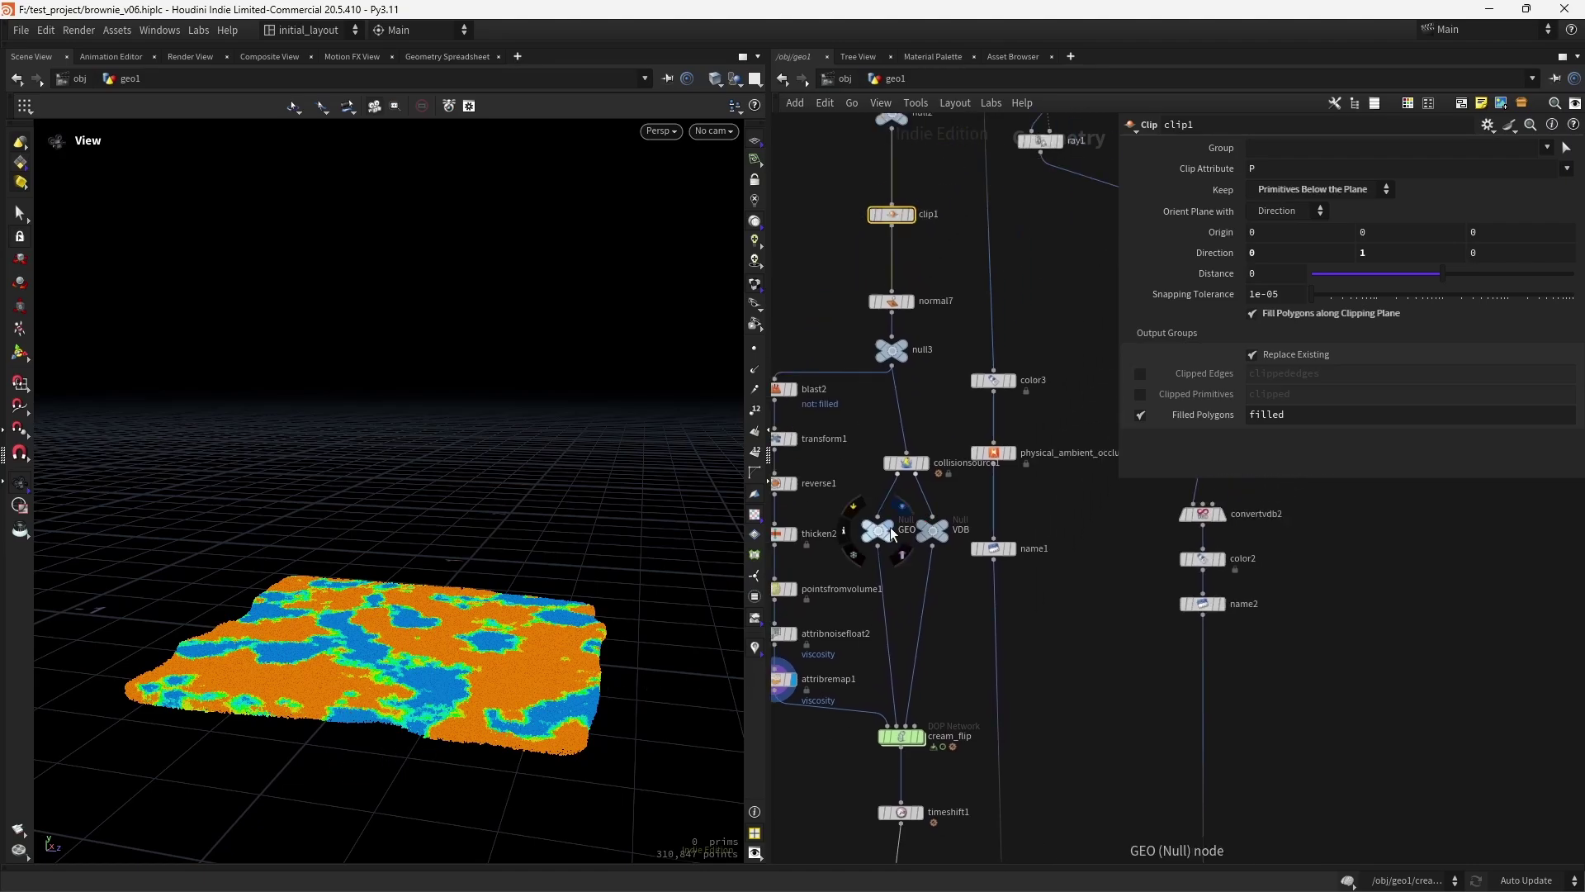
left_click(901, 506)
left_click(943, 526)
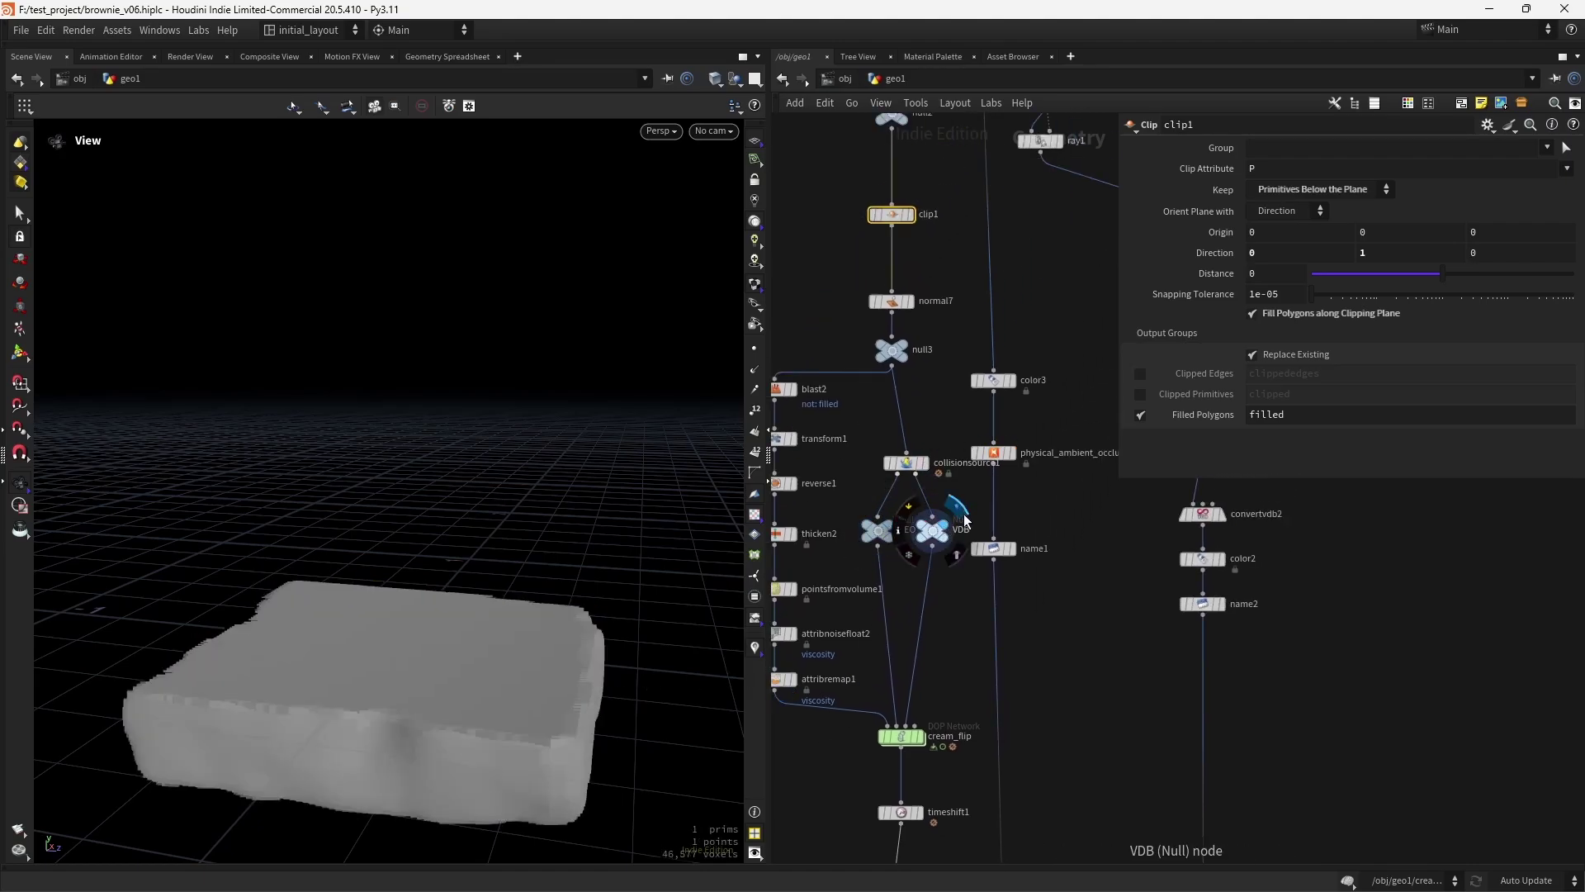
middle_click_drag(956, 636, 949, 576)
Display cream_flip, open its DOP network, and examine the flipobject1, popsource1 and staticobject1 settings.
left_click(934, 621)
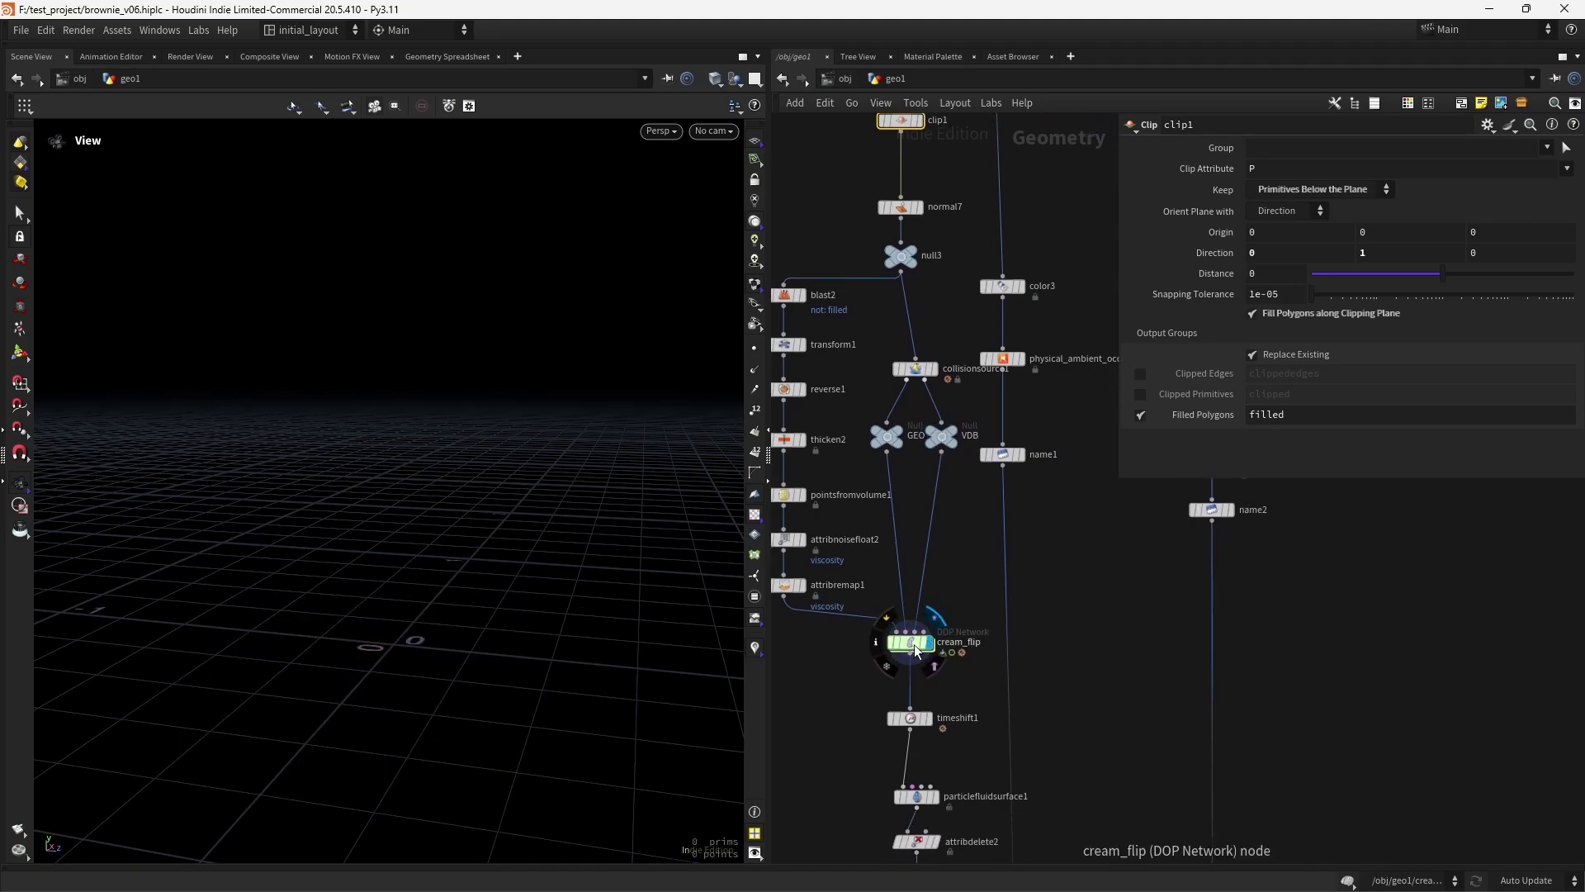
double_click(910, 646)
scroll(964, 631, "down", 2)
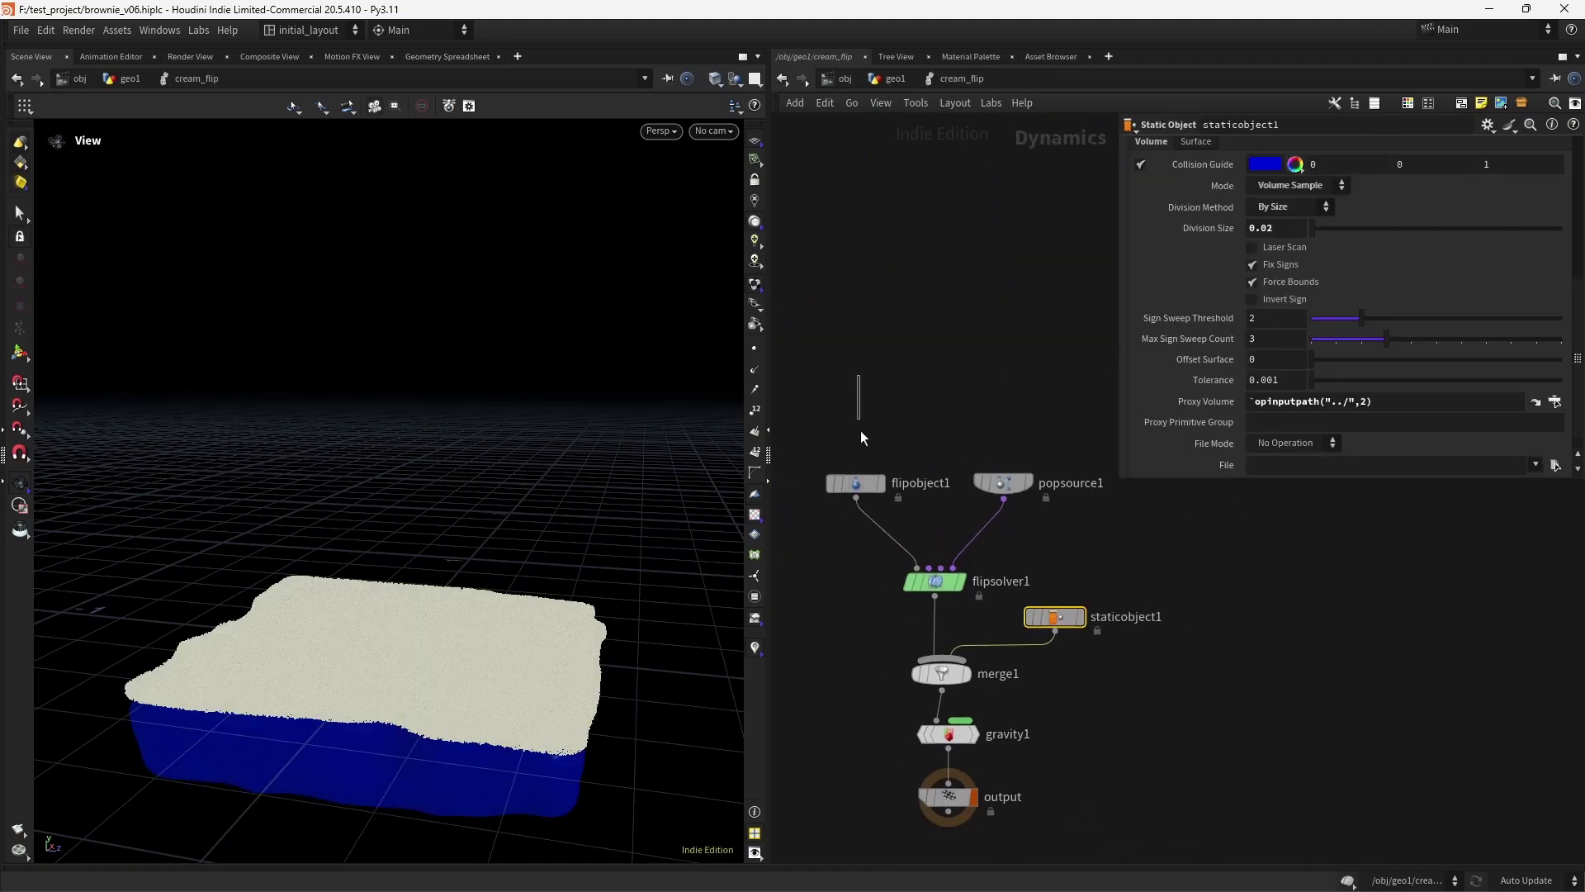
left_click(856, 482)
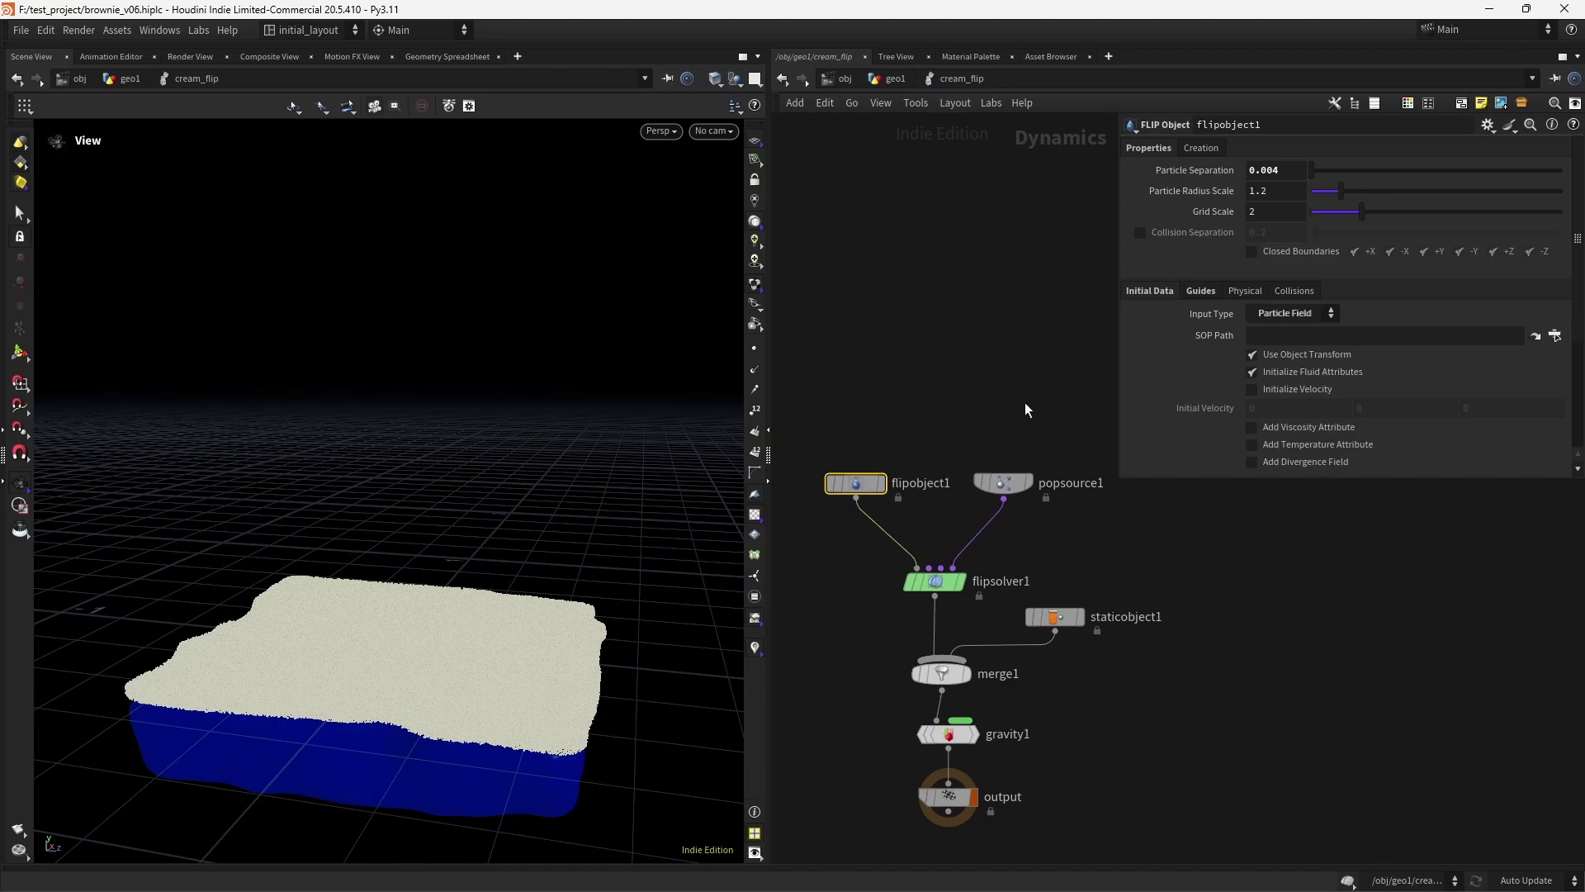
left_click(1027, 487)
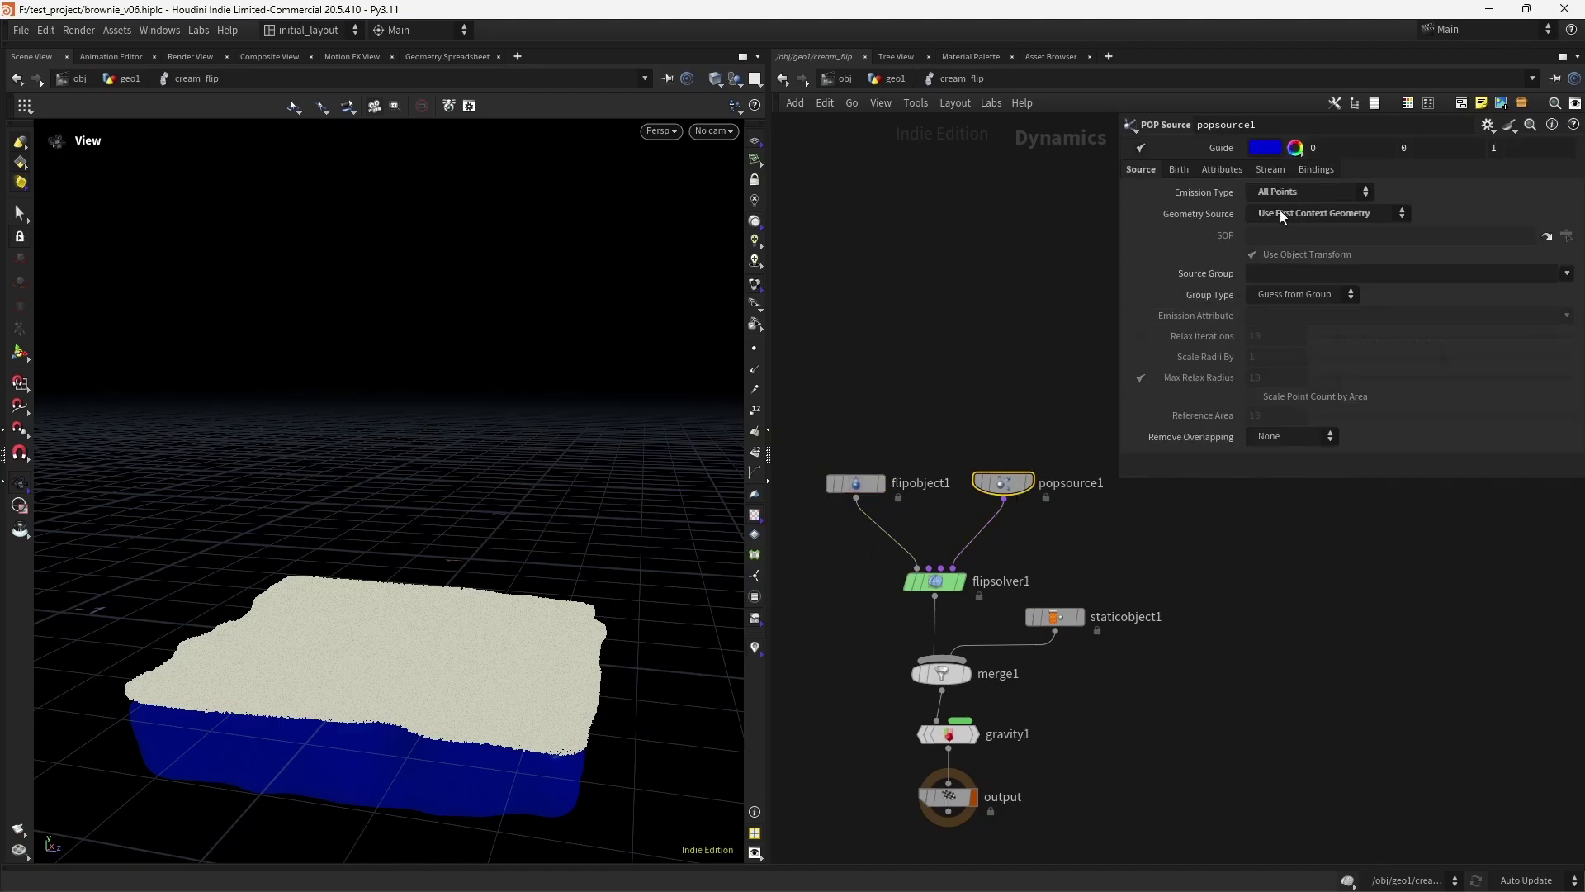
left_click(977, 579)
left_click(1055, 617)
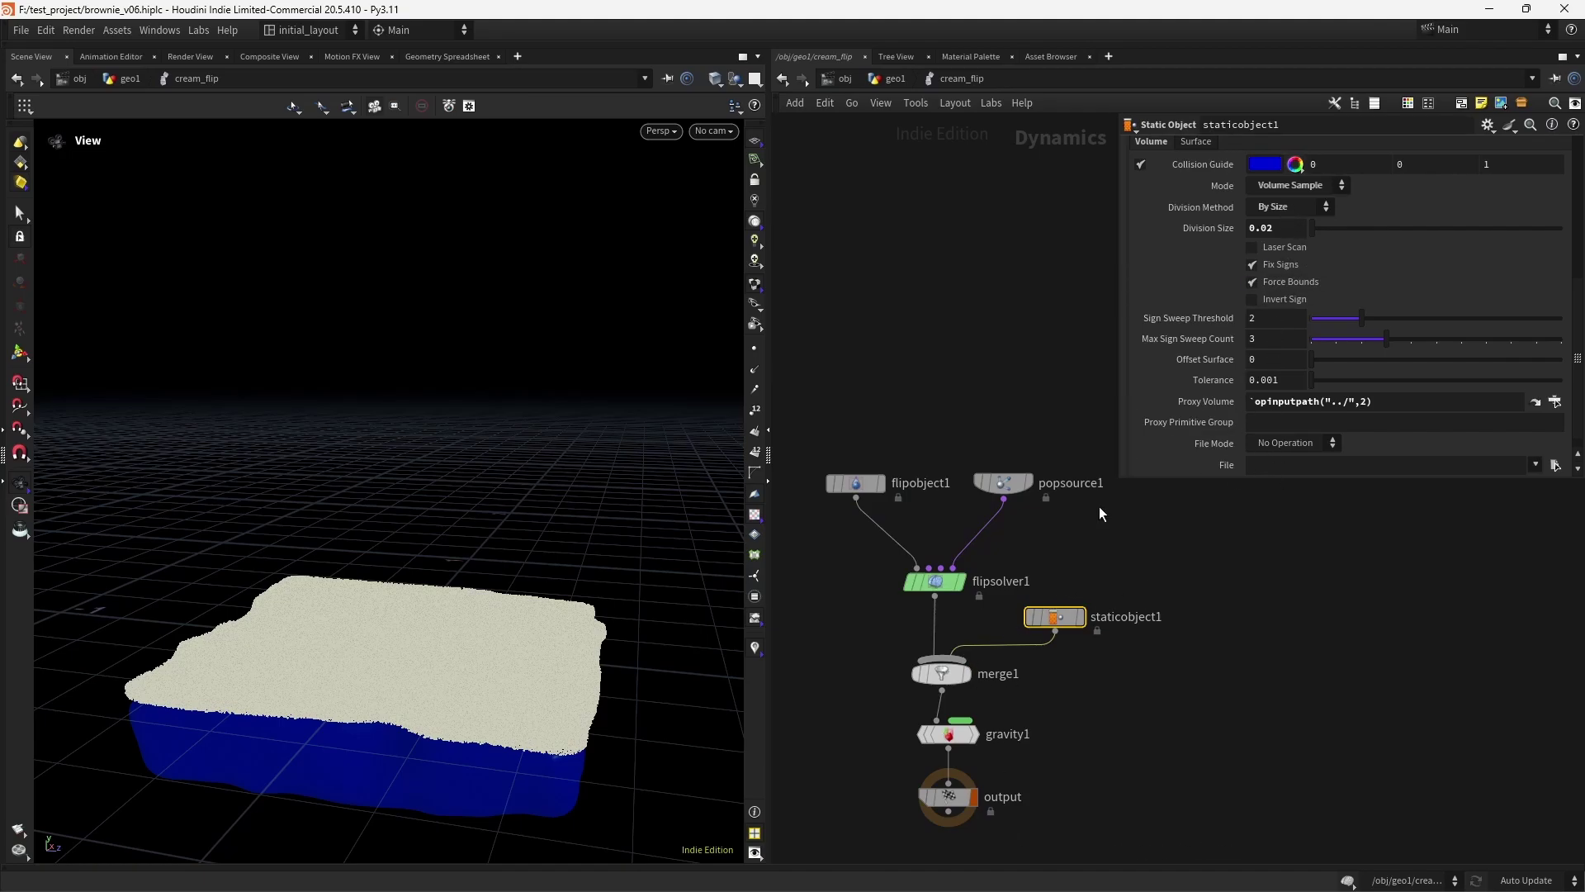
Examine flipsolver1's viscosity and surface tension settings, and return to the geo1 network.
left_click(929, 581)
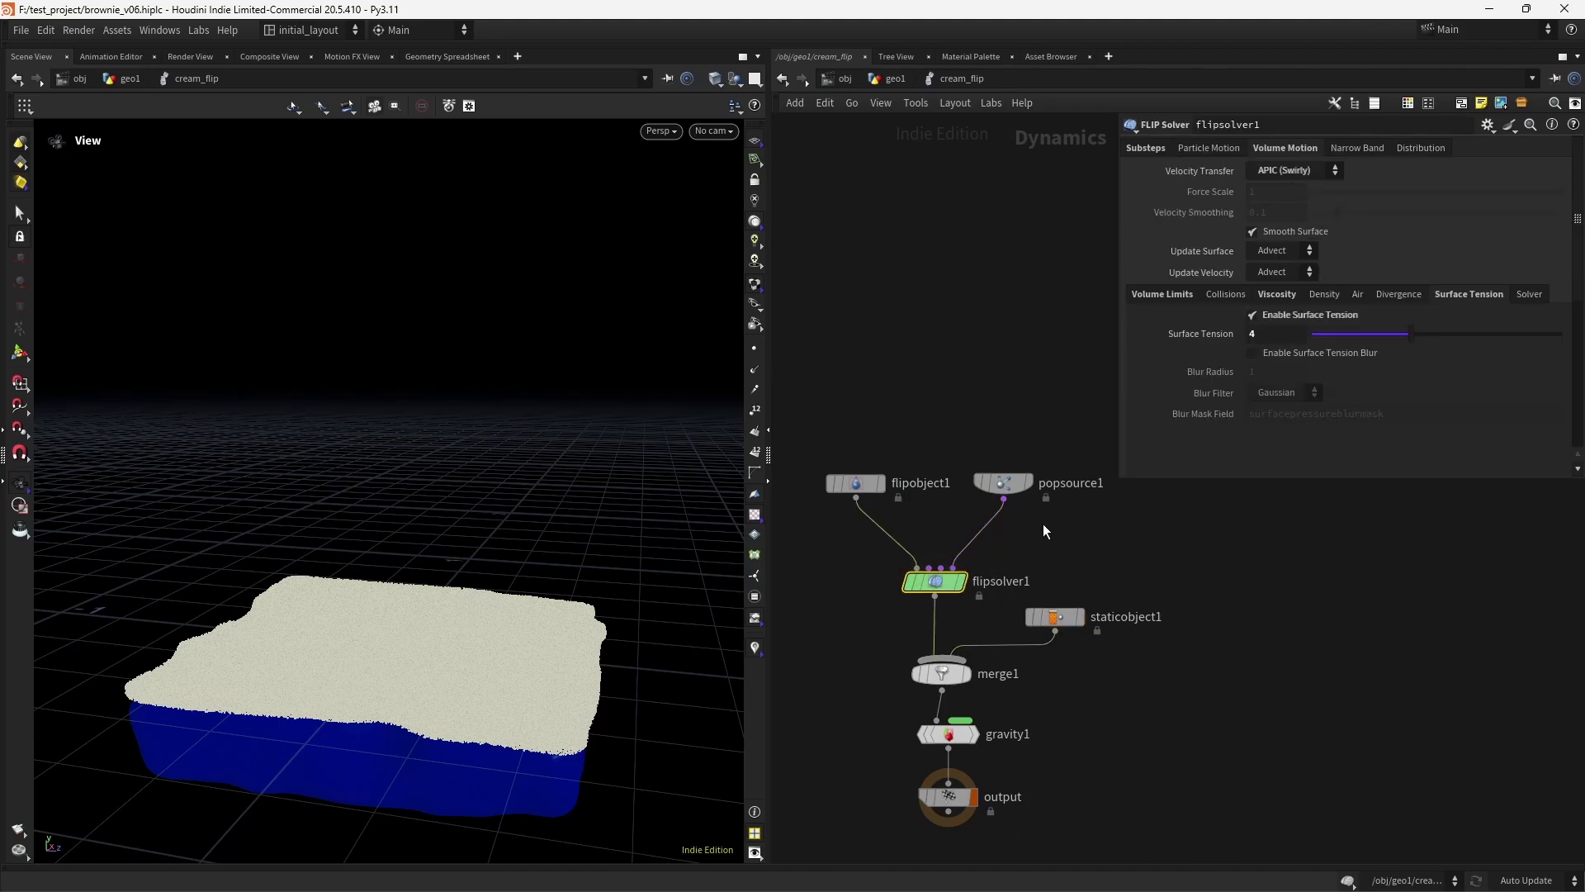
left_click(1273, 293)
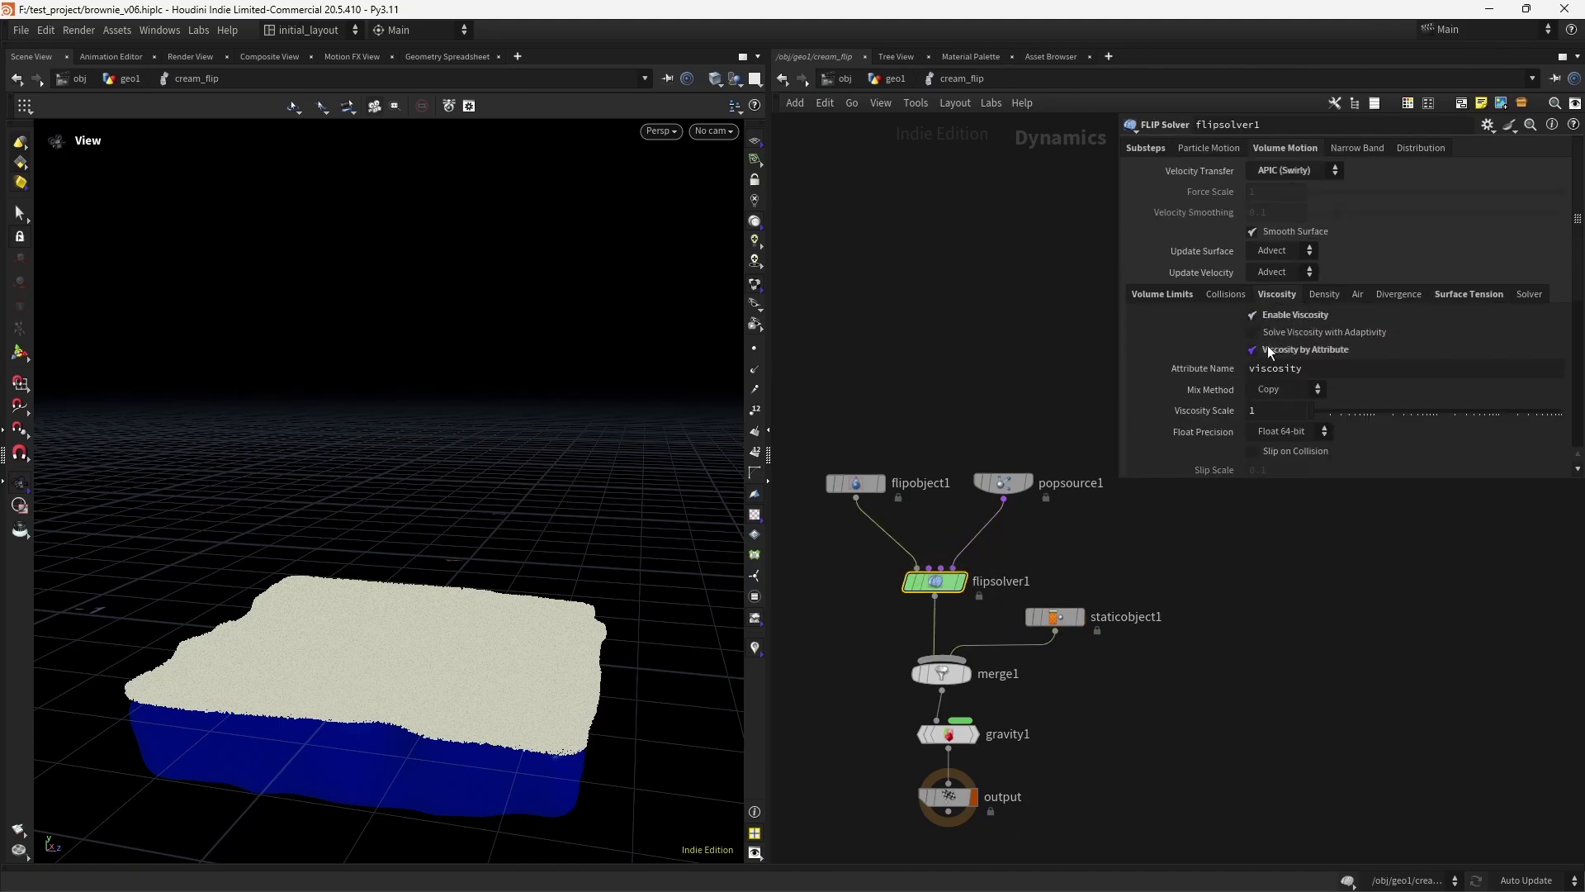
left_click(1454, 298)
left_click(899, 77)
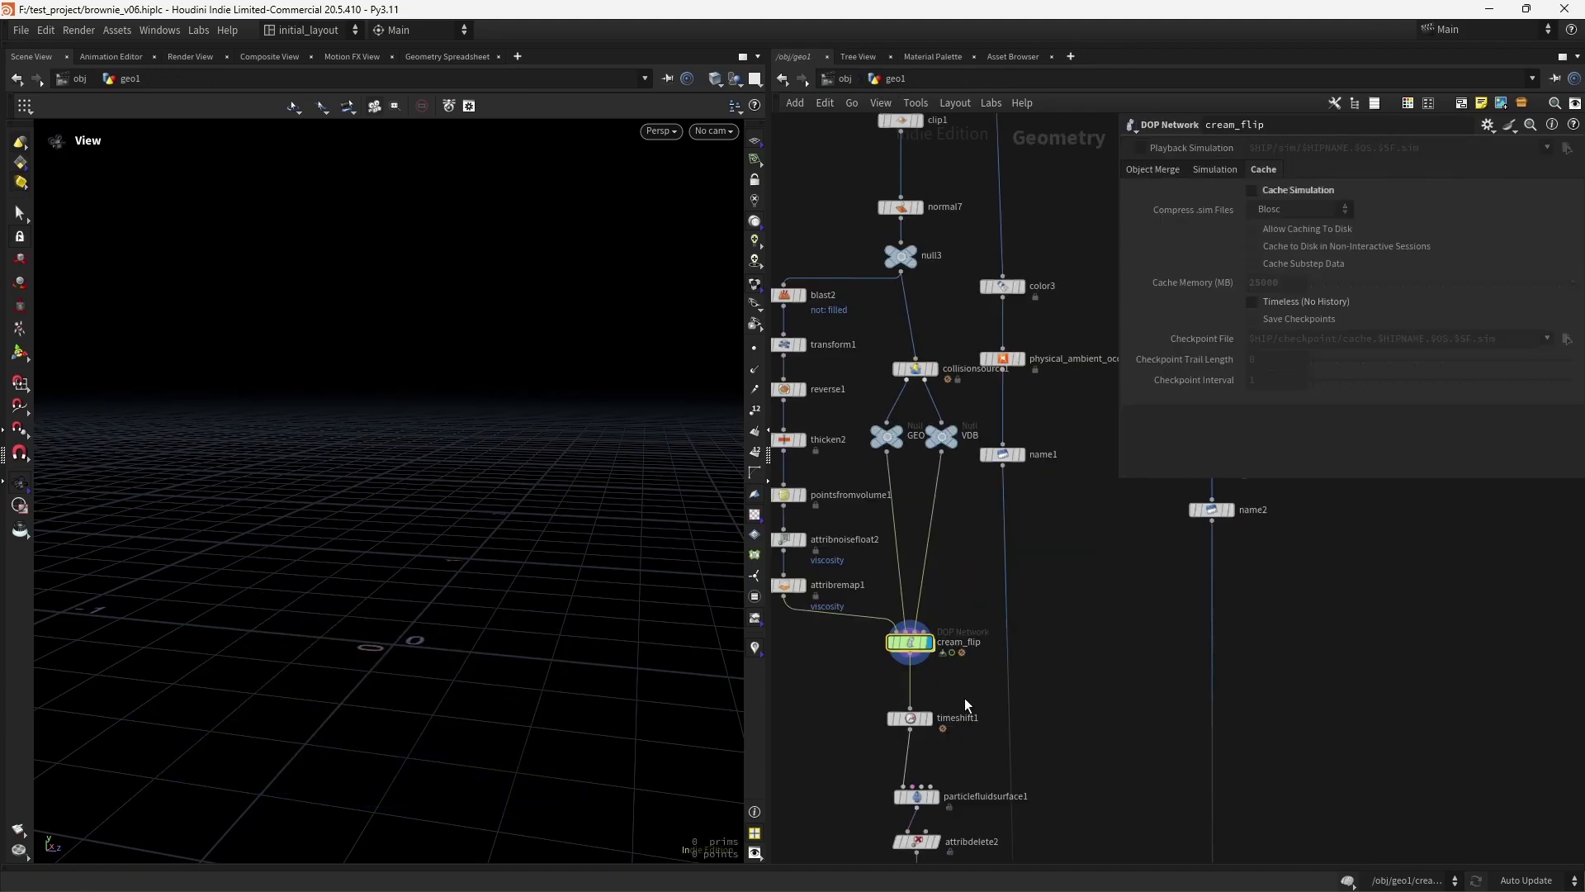
Examine timeshift1's frame setting and particlefluidsurface1's filtering options below cream_flip.
middle_click_drag(964, 706, 988, 490)
left_click(948, 562)
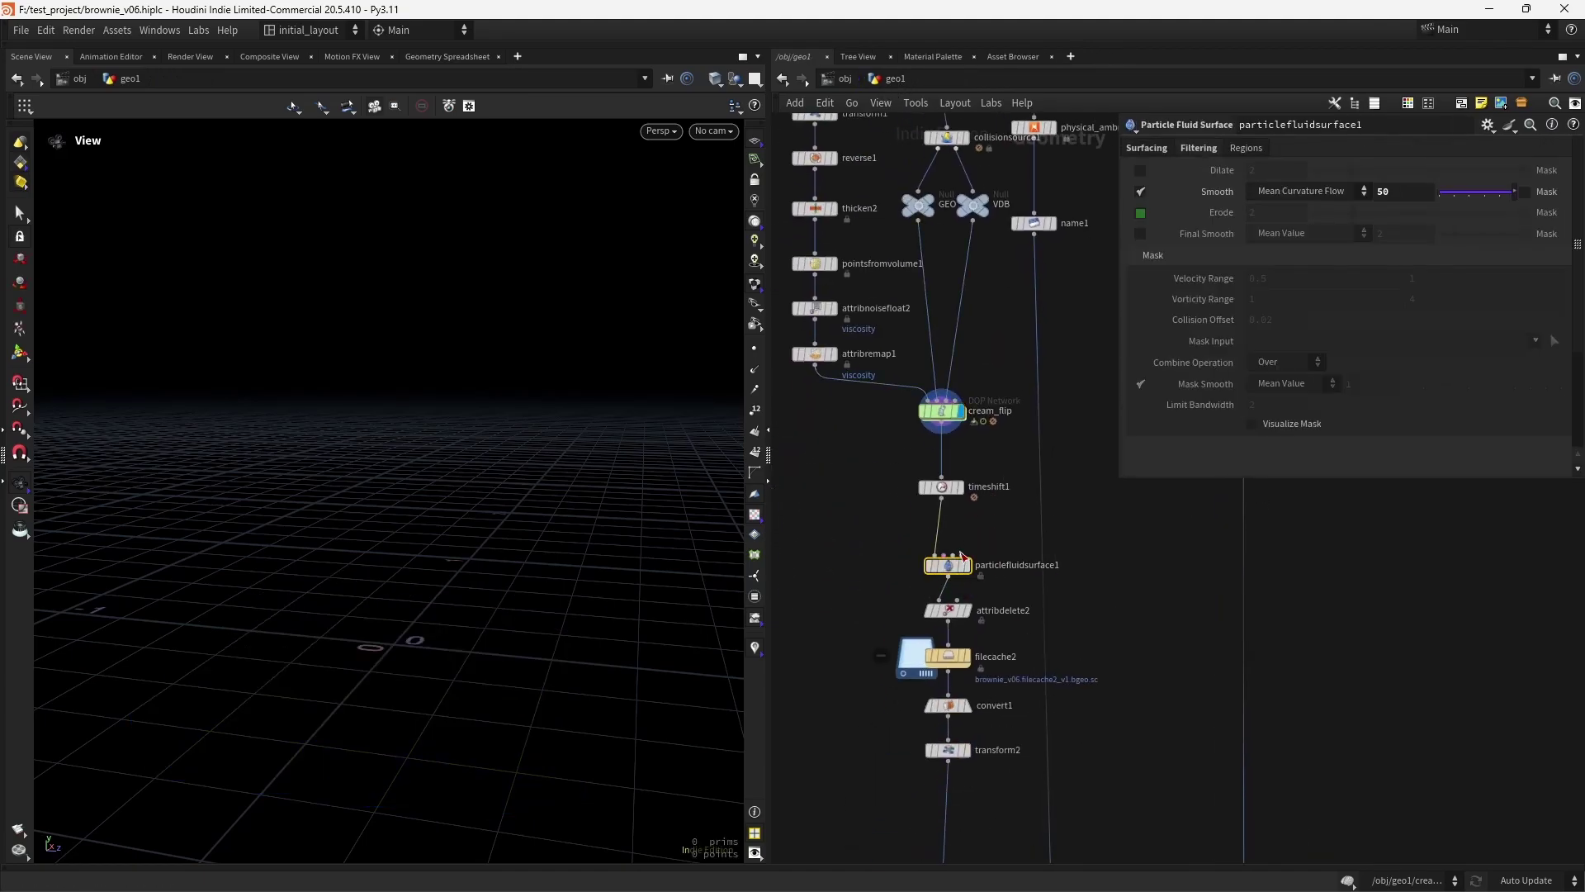
left_click(941, 487)
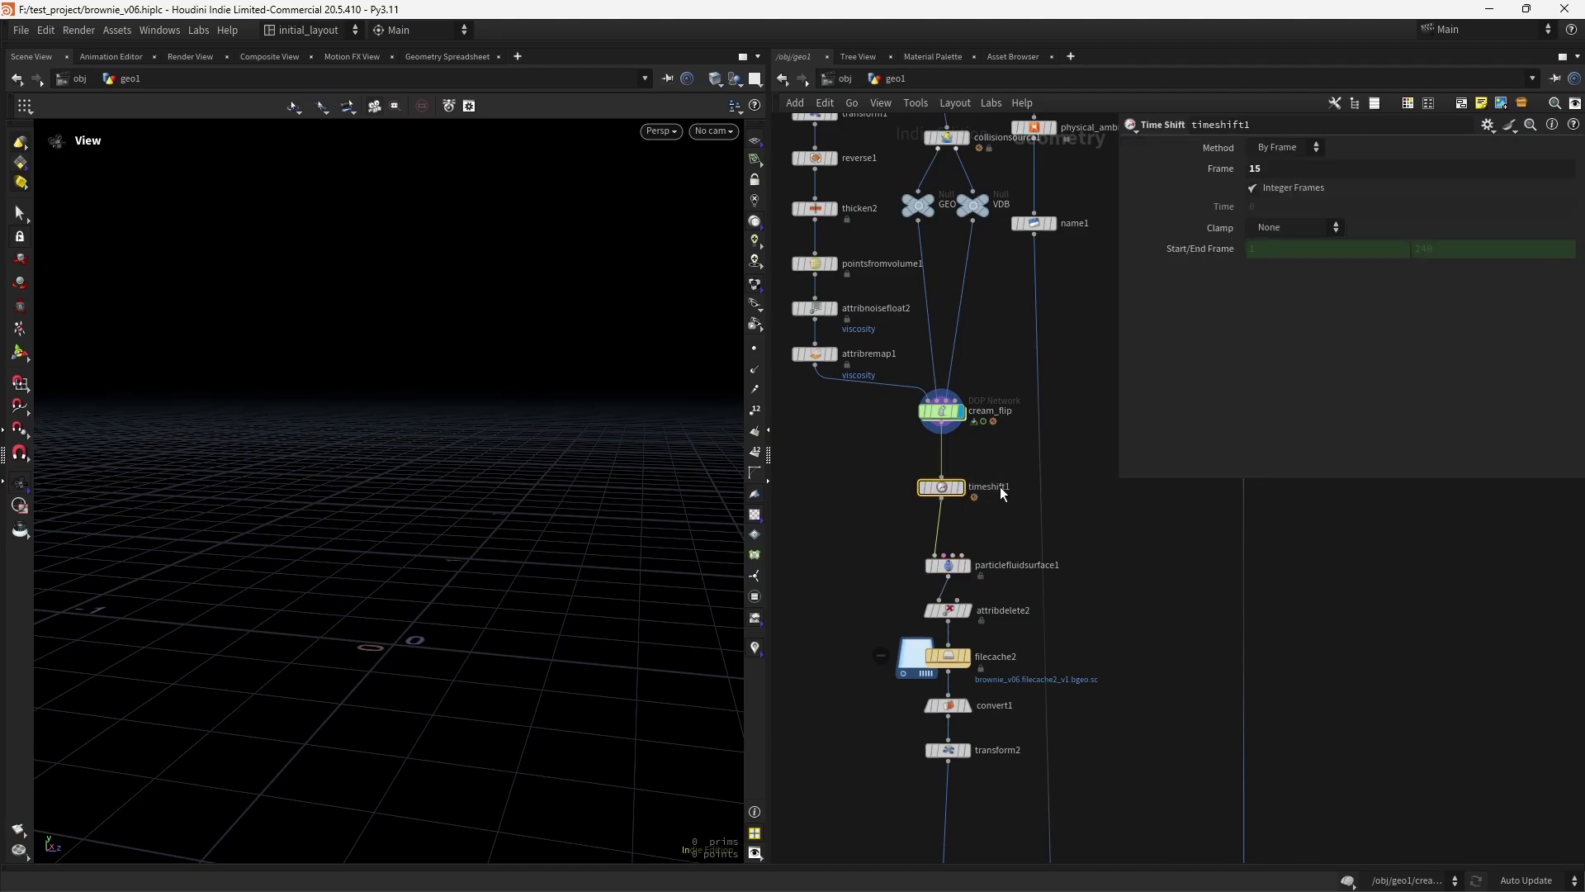
left_click(933, 568)
middle_click_drag(993, 589, 988, 528)
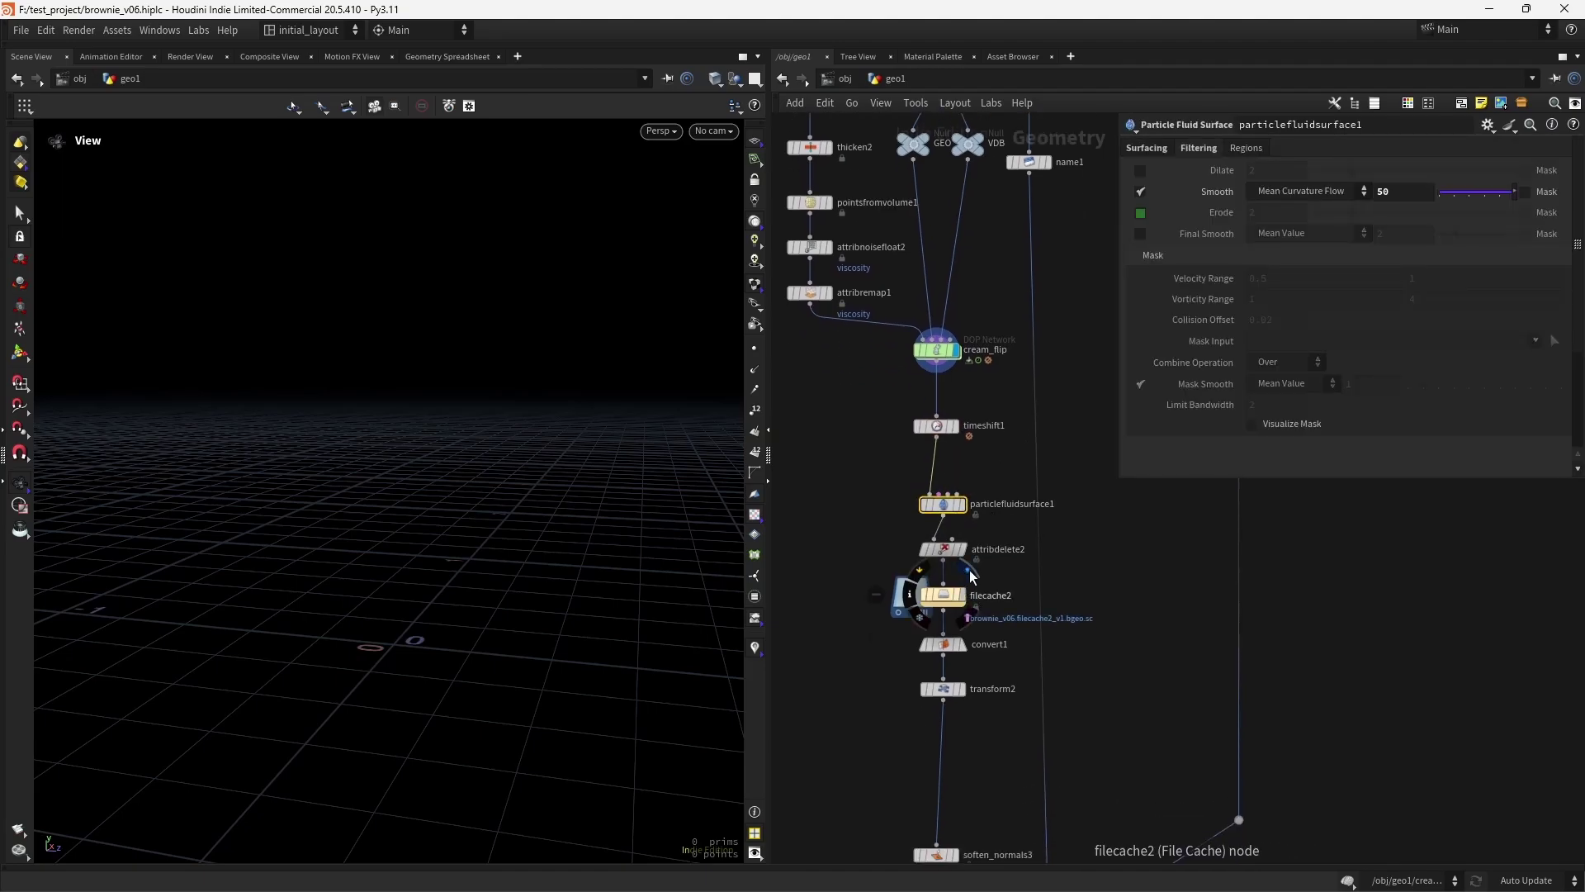
Display the cached dripping cream at filecache2 and its adjusted version at transform2.
left_click(965, 578)
right_click_drag(479, 689, 509, 662)
right_click_drag(382, 686, 602, 661)
left_click_drag(602, 661, 459, 645)
middle_click_drag(949, 736, 904, 454)
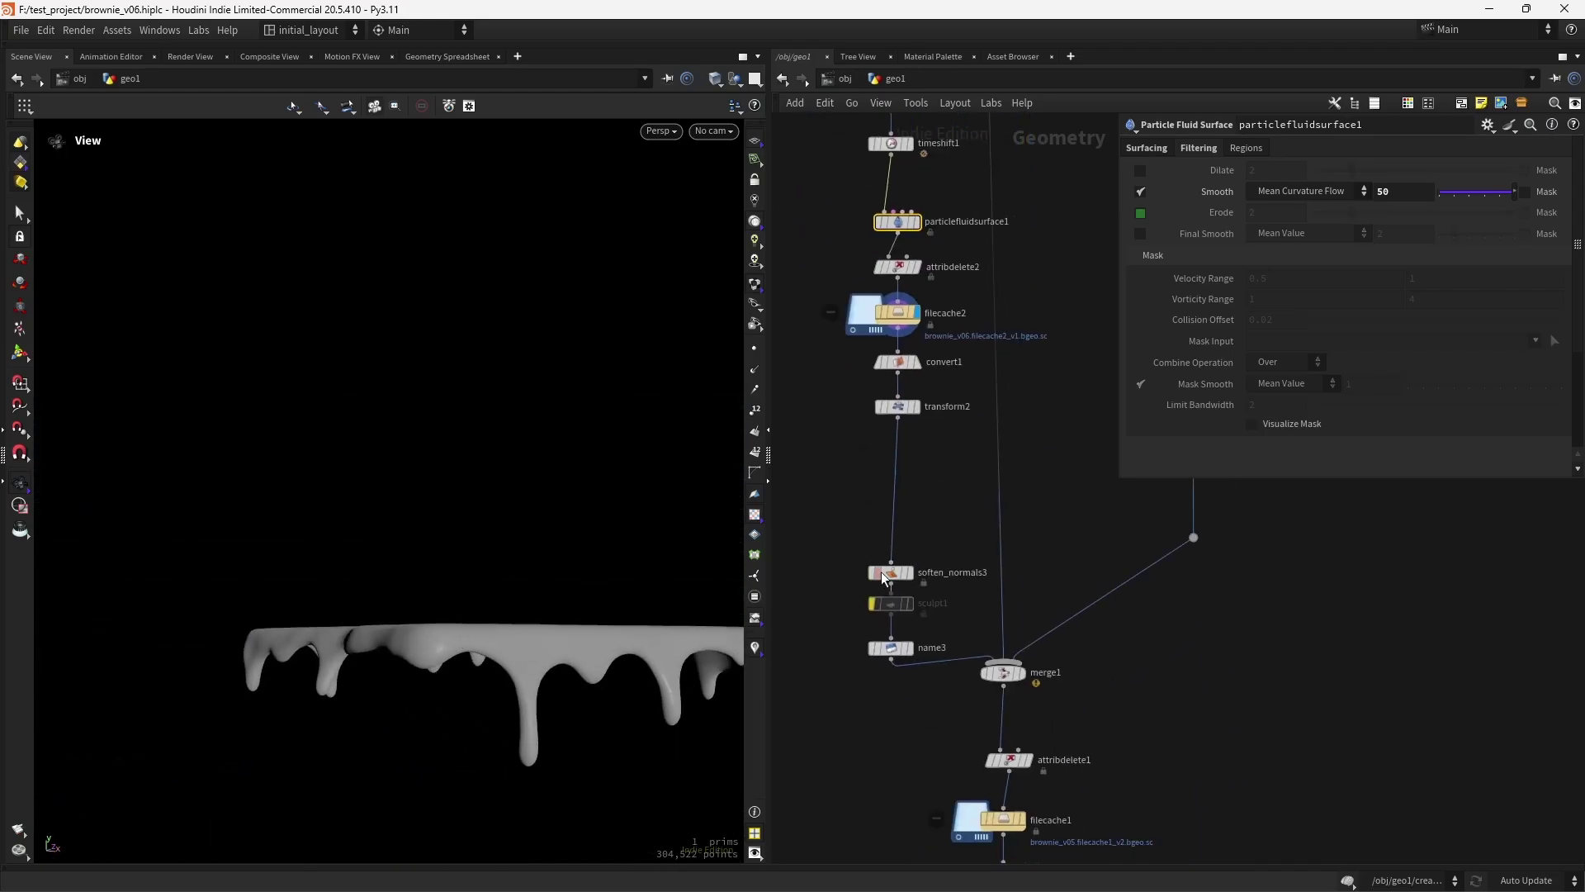
left_click(915, 408)
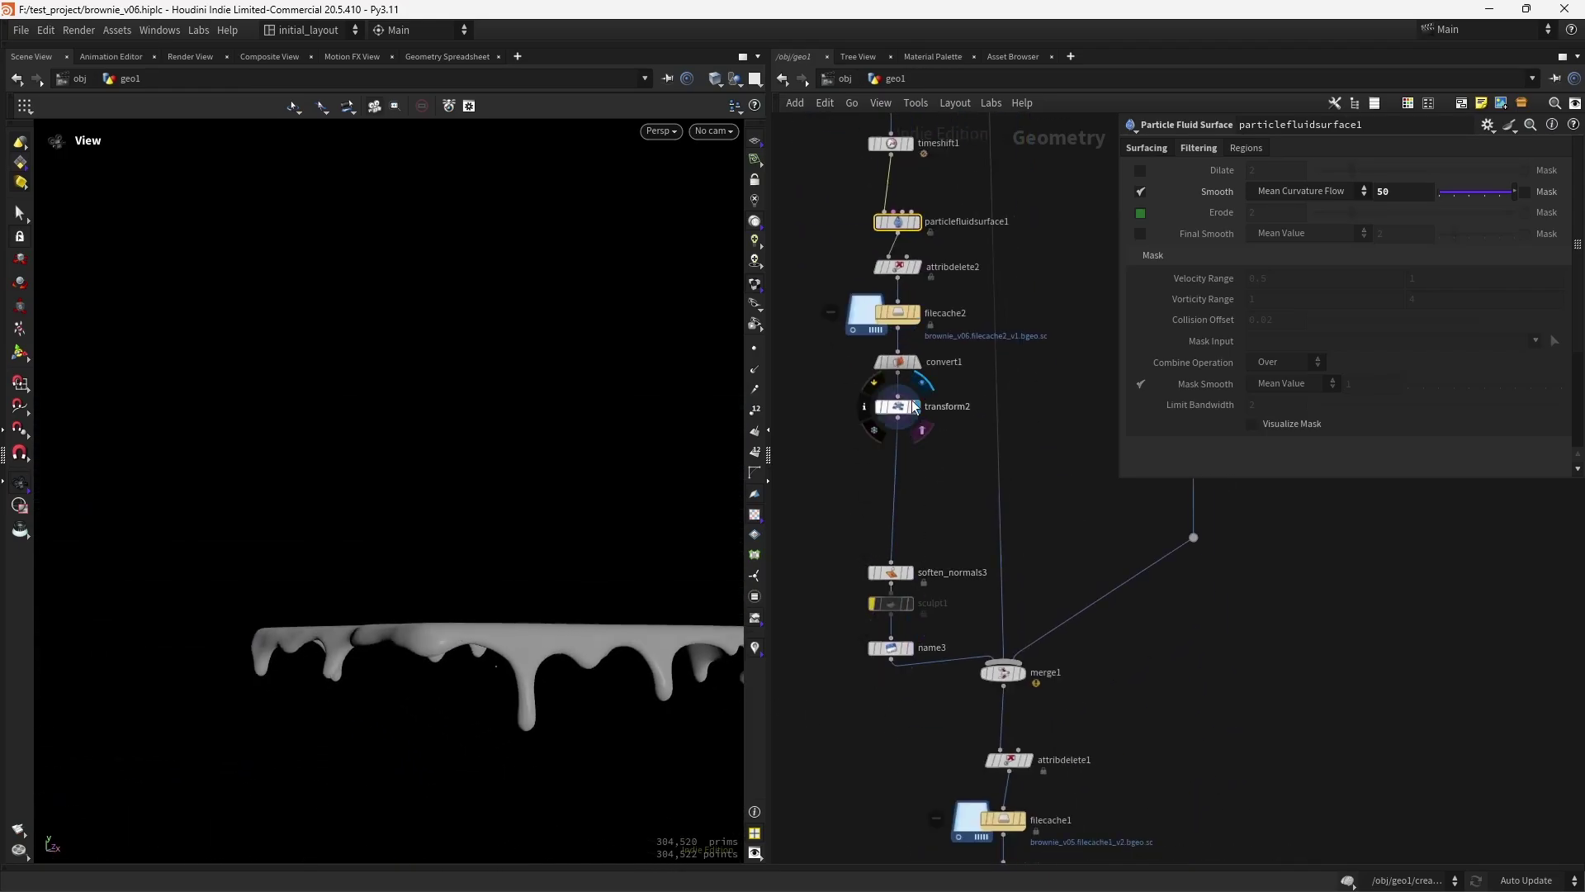
Display merge1, switch the display to the final brownie at OUT_BROWNIE, and view it as a whole.
left_click(1026, 649)
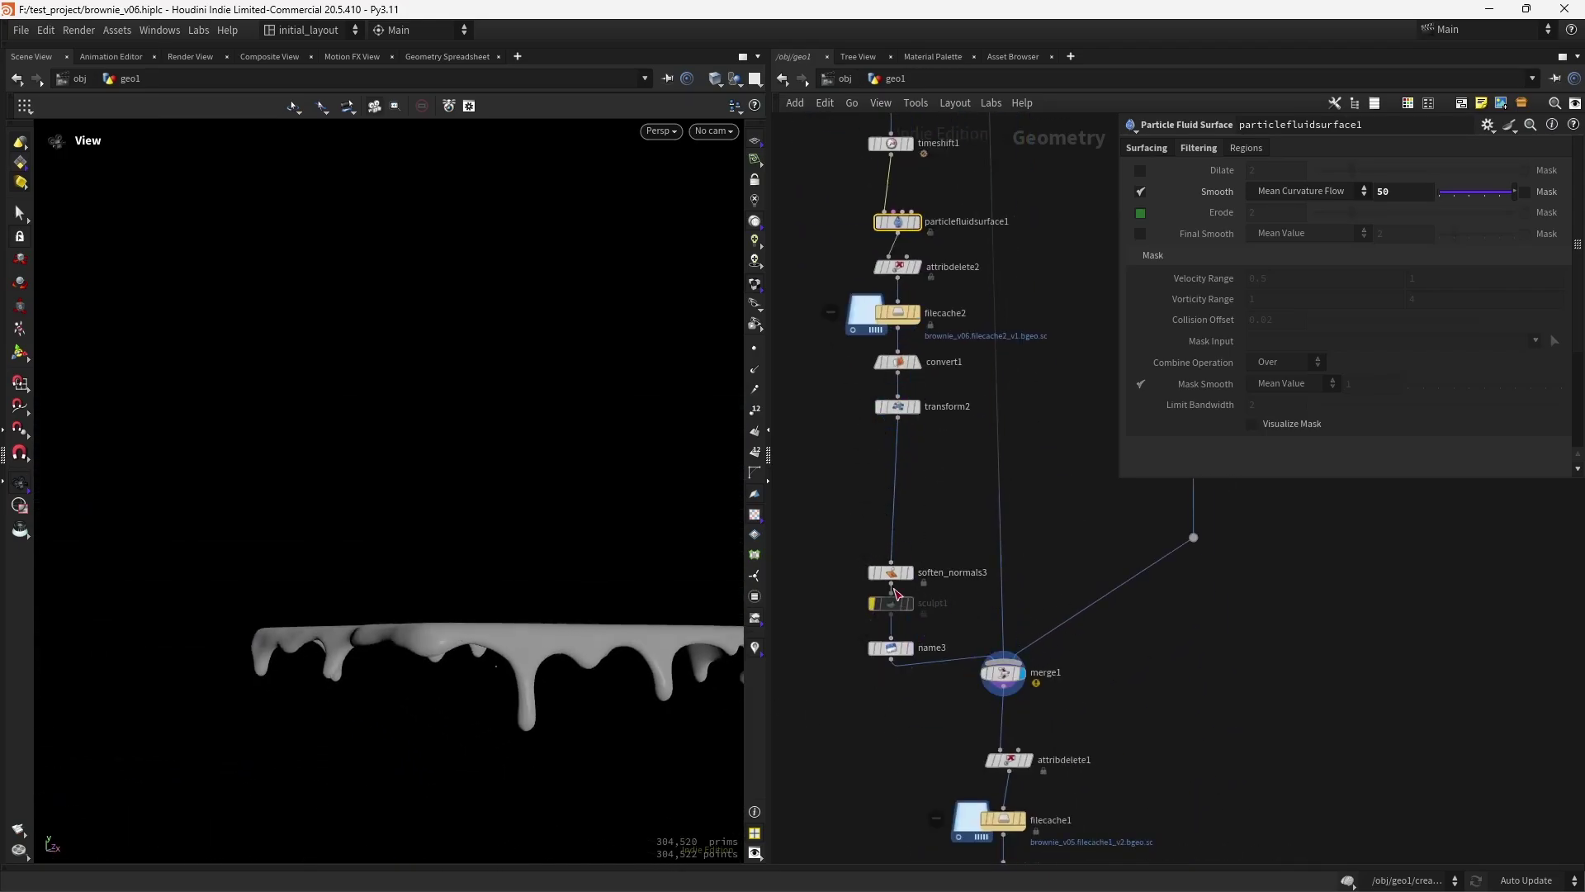
left_click_drag(679, 616, 549, 655)
middle_click_drag(1102, 684, 1077, 478)
left_click(1002, 589)
left_click(1003, 645)
left_click_drag(533, 652, 578, 621)
scroll(909, 577, "down", 5)
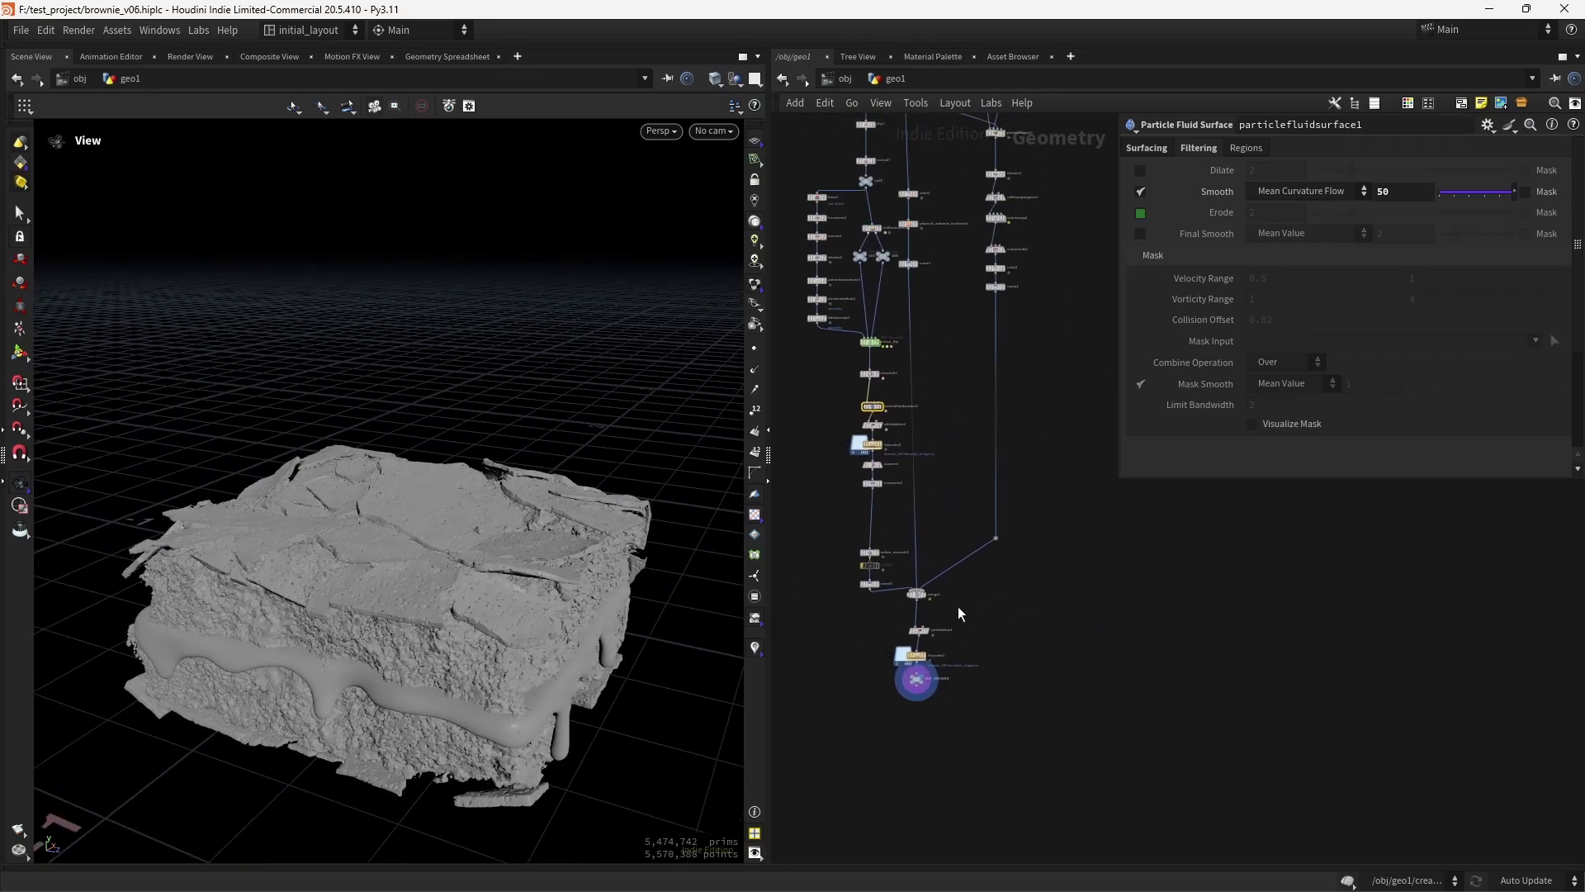
Select attribdelete1, filecache1 and OUT_BROWNIE together and move them slightly farther below merge1.
scroll(959, 606, "up", 4)
left_click_drag(1032, 463, 1028, 538)
middle_click_drag(940, 622, 979, 560)
left_click_drag(848, 563, 992, 771)
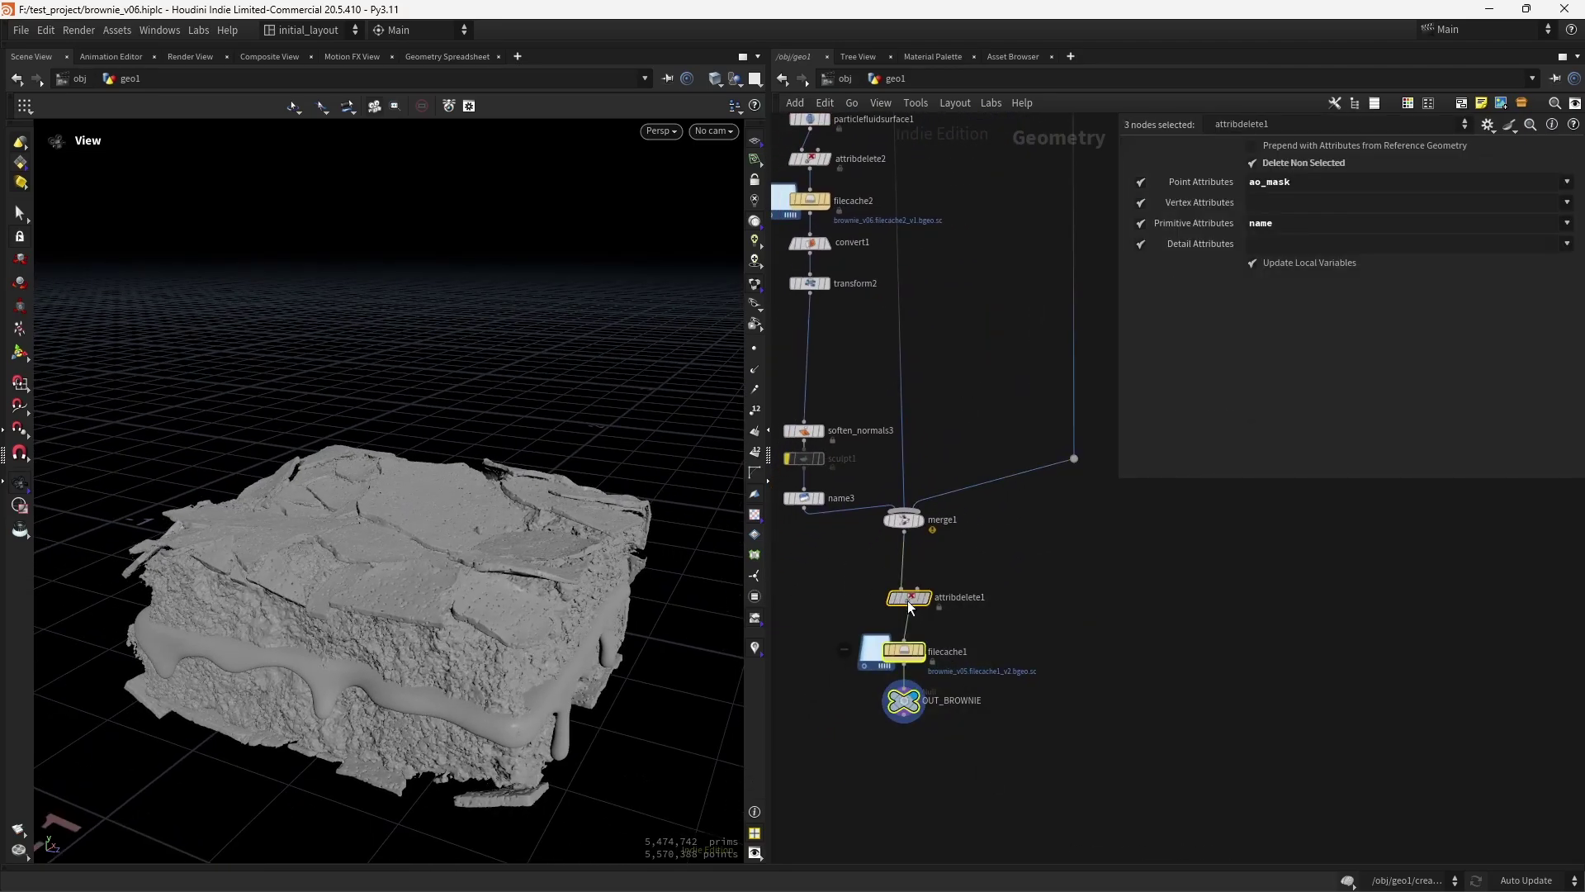
left_click_drag(909, 604, 911, 647)
scroll(487, 640, "up", 4)
scroll(609, 649, "down", 3)
middle_click_drag(595, 691, 600, 640)
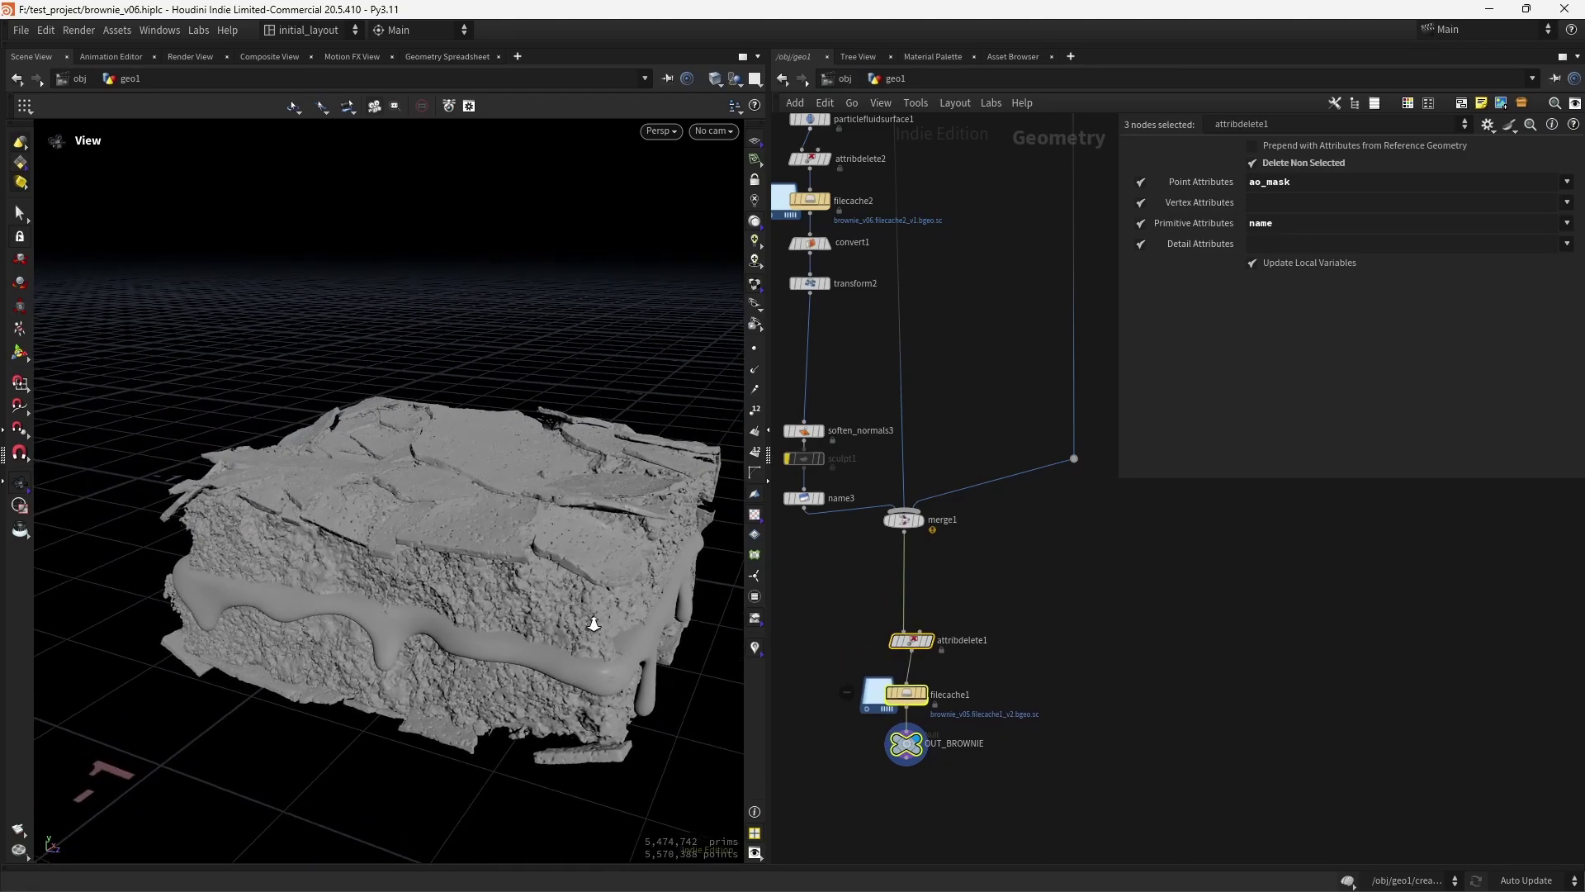